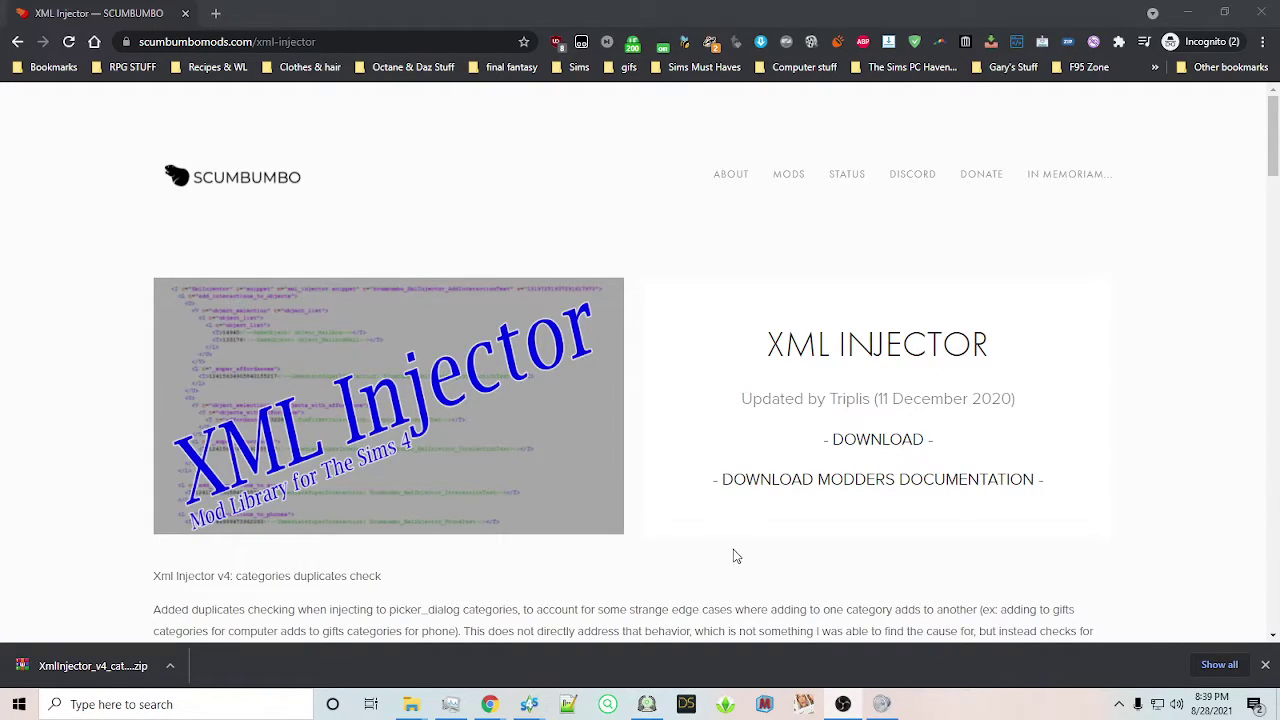
# Download the XML Injector archive into the Tutorial folder, replacing the existing XmlInjector_v4_categories_duplicates_check zip
pyautogui.click(881, 441)
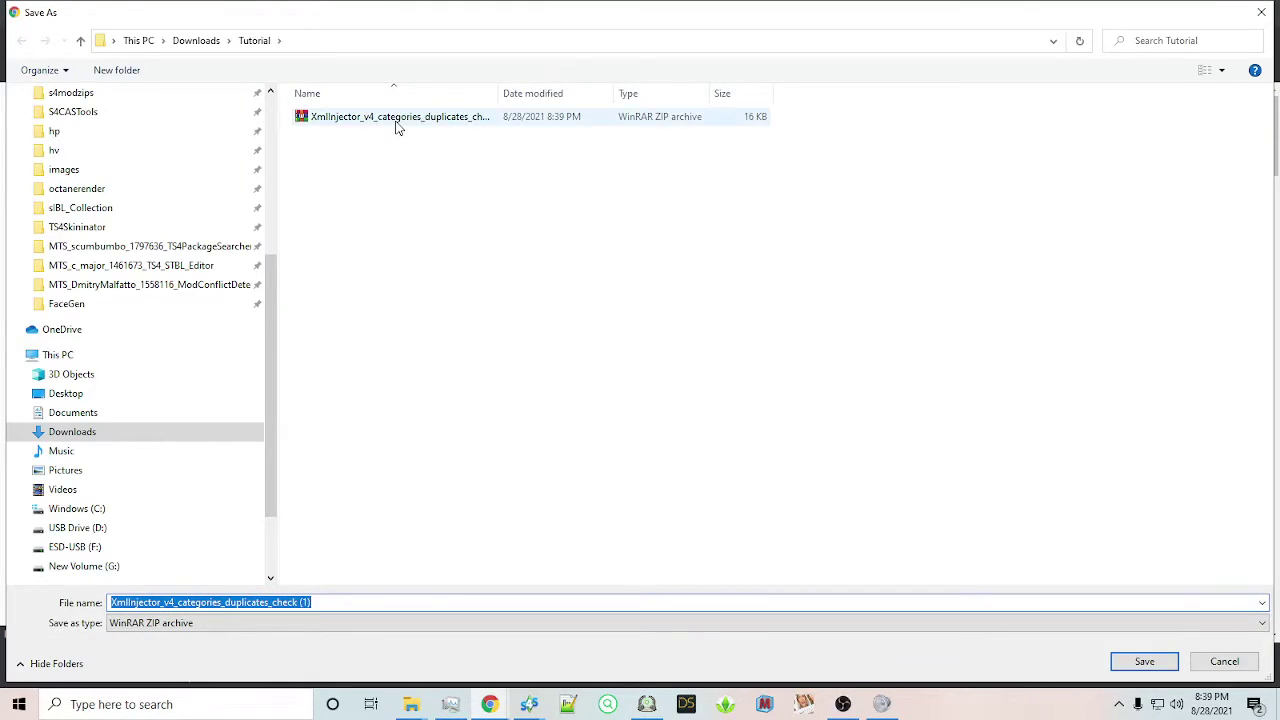
pyautogui.click(397, 120)
pyautogui.click(1143, 661)
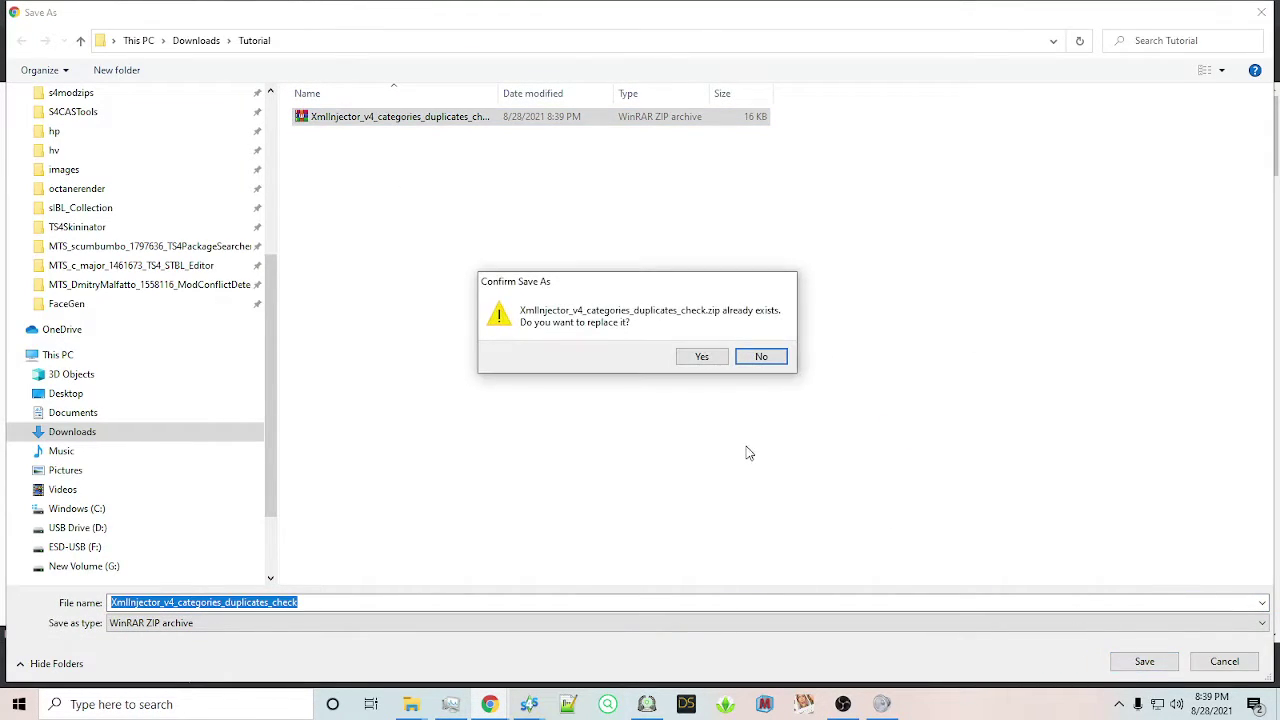
pyautogui.click(705, 359)
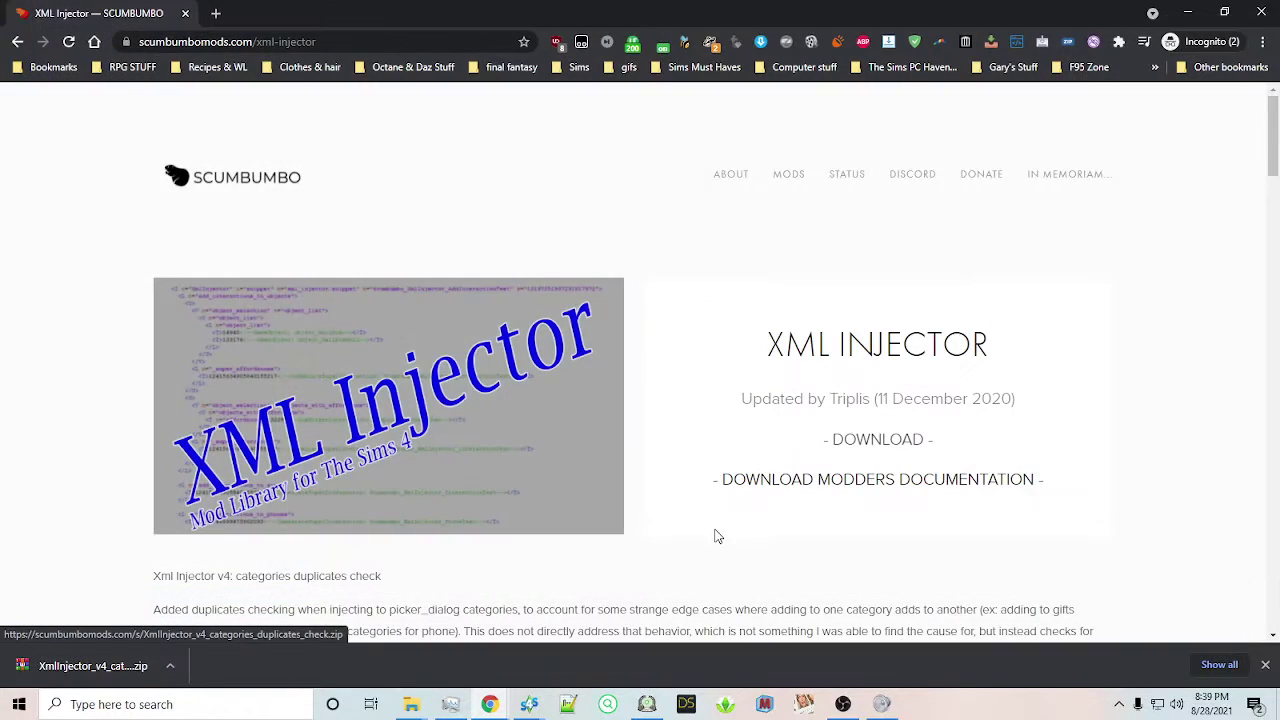
# Download the XML Injector modders documentation archive into the Tutorial folder and show it in its folder
pyautogui.click(776, 482)
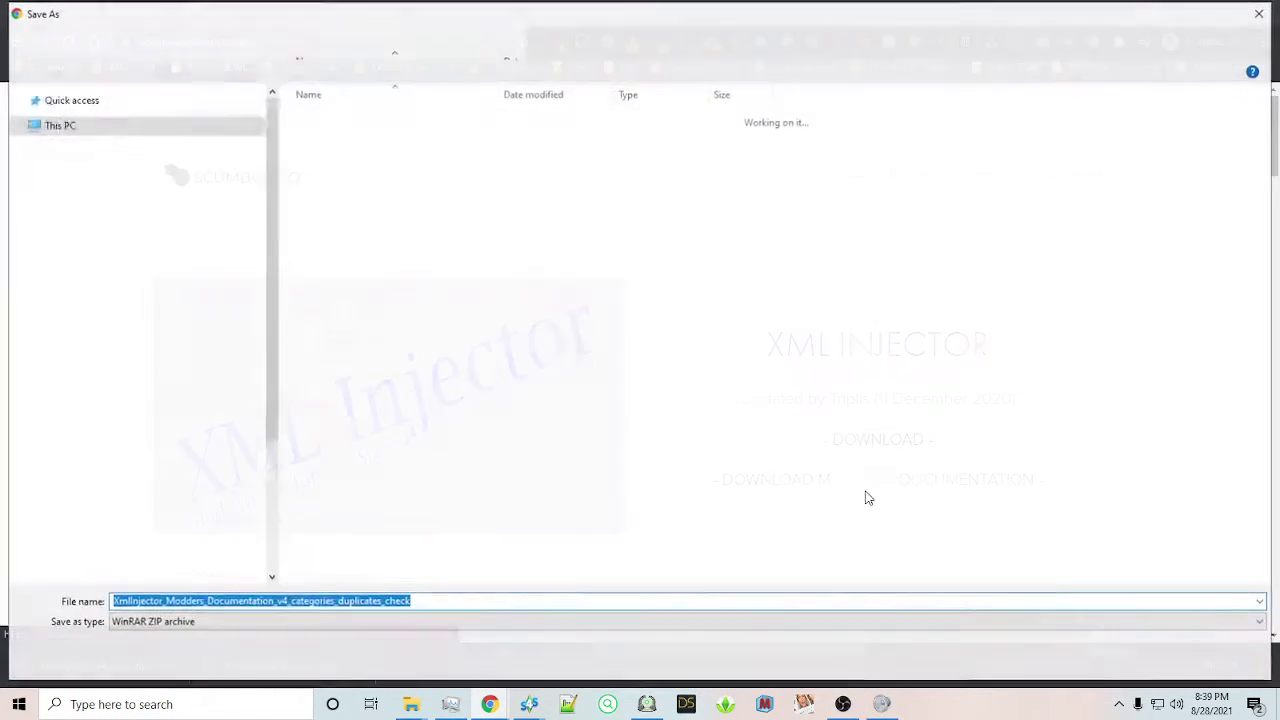
pyautogui.click(1144, 661)
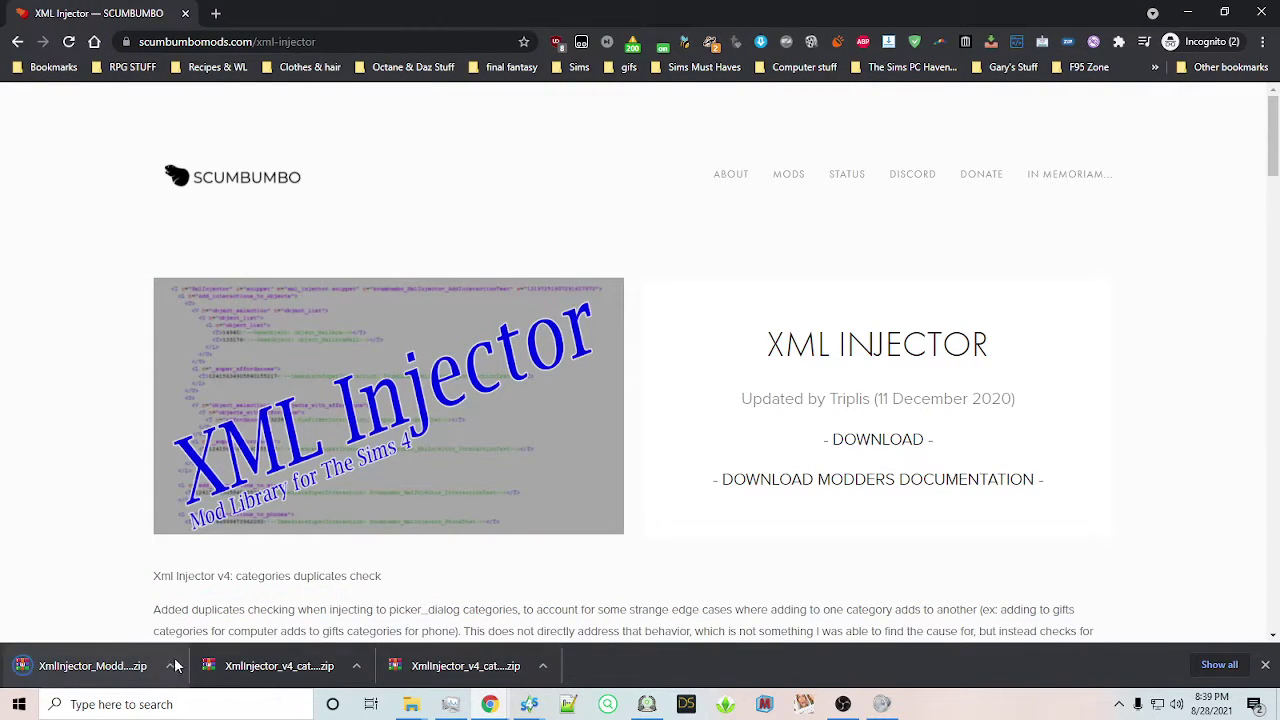
pyautogui.click(171, 667)
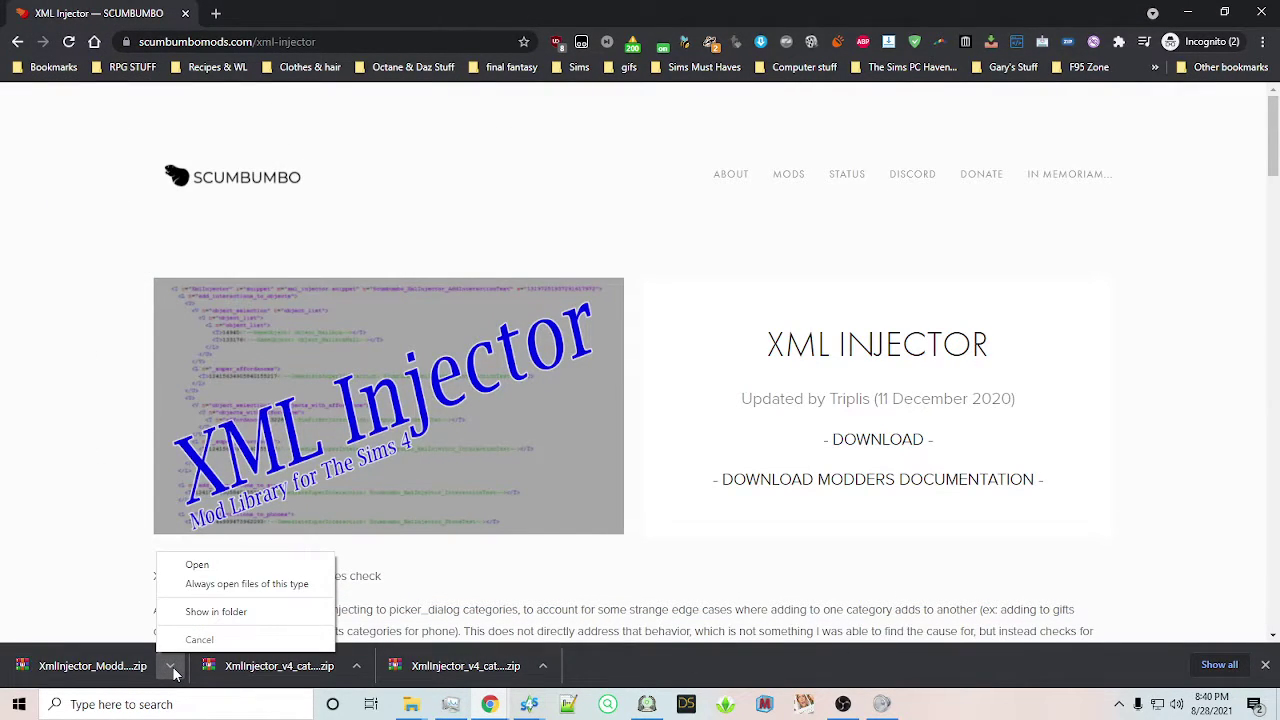
pyautogui.click(197, 611)
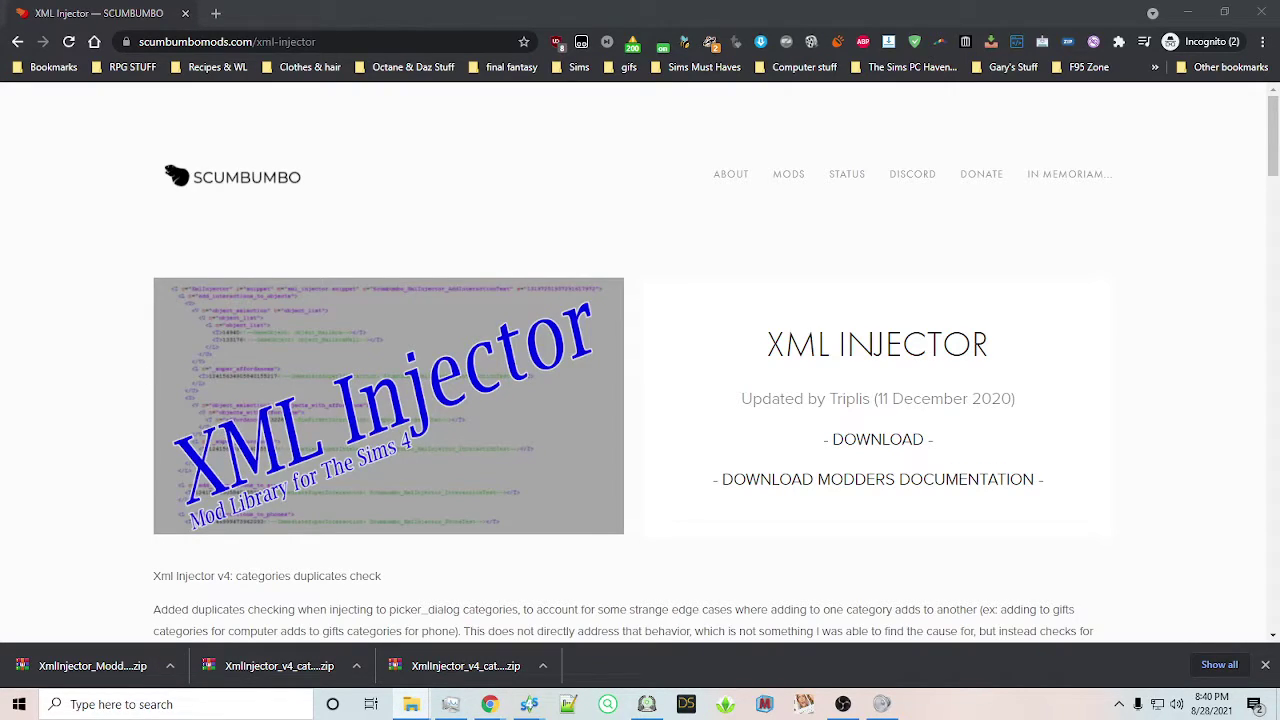
pyautogui.moveTo(0, 6); pyautogui.dragTo(740, 0)
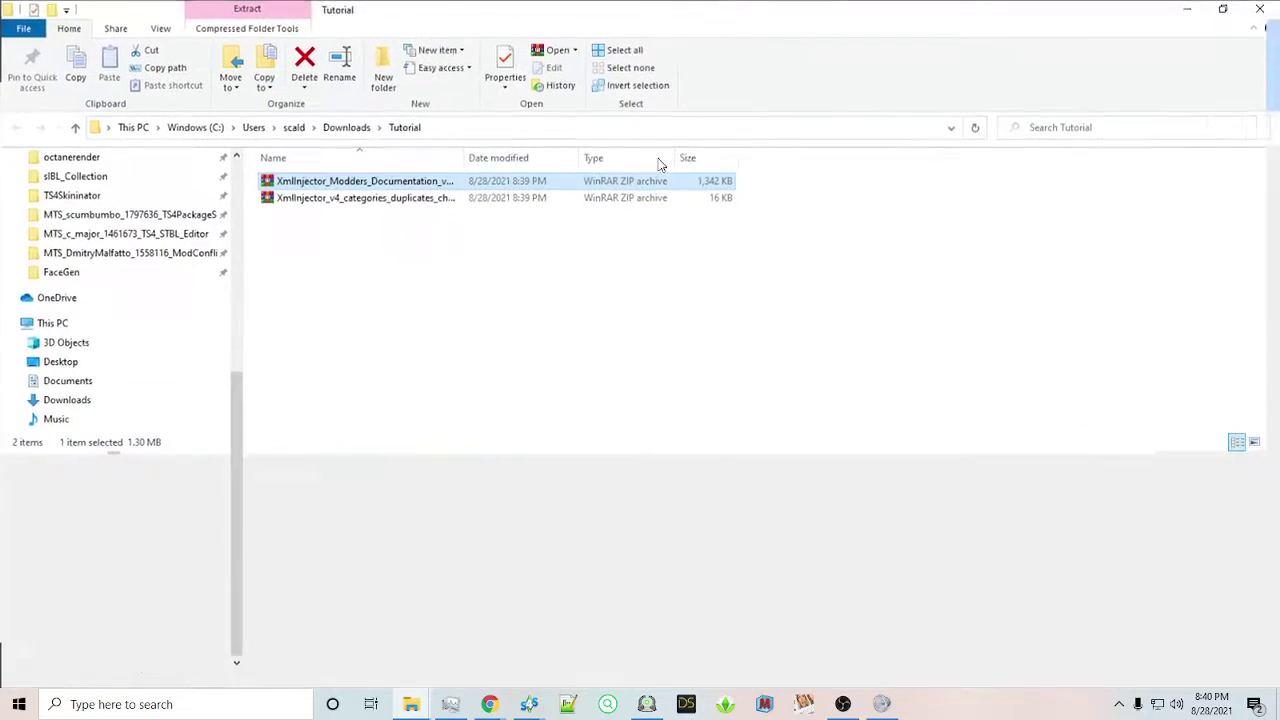
# Extract both XML Injector archives directly into the Tutorial folder and delete the original zip files
pyautogui.moveTo(430, 292); pyautogui.dragTo(366, 176)
pyautogui.rightClick(363, 198)
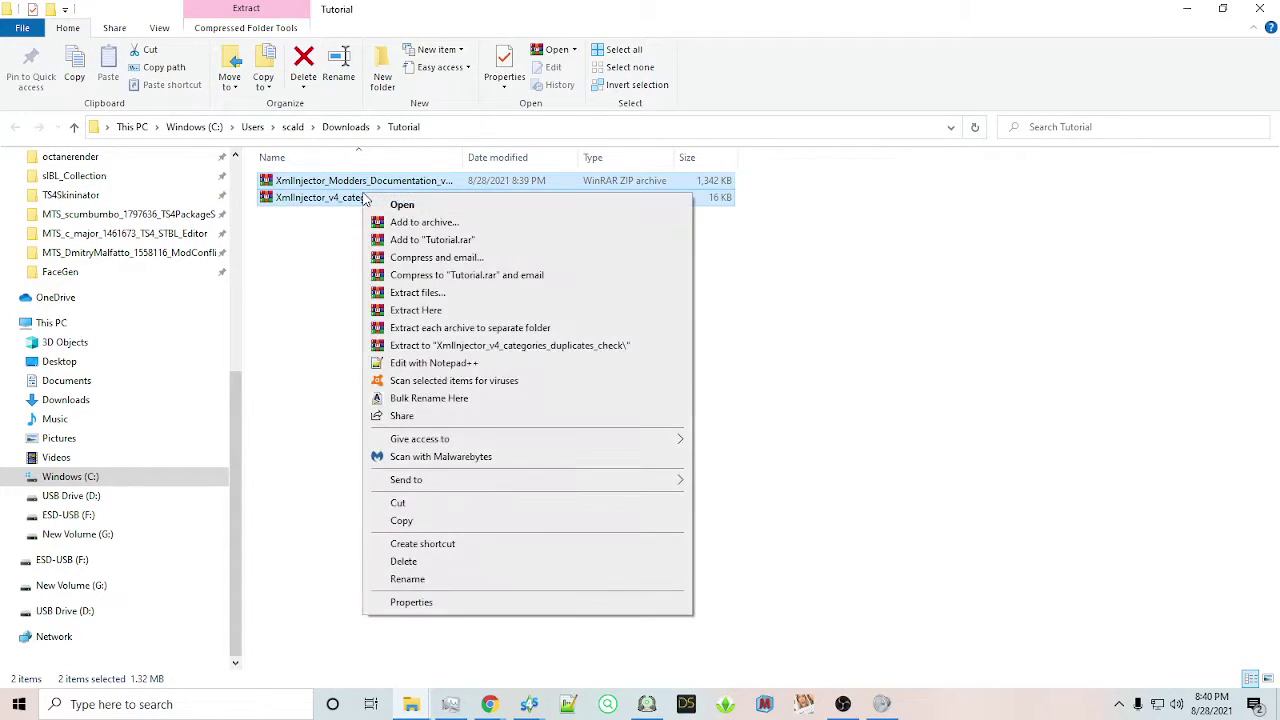
pyautogui.click(432, 319)
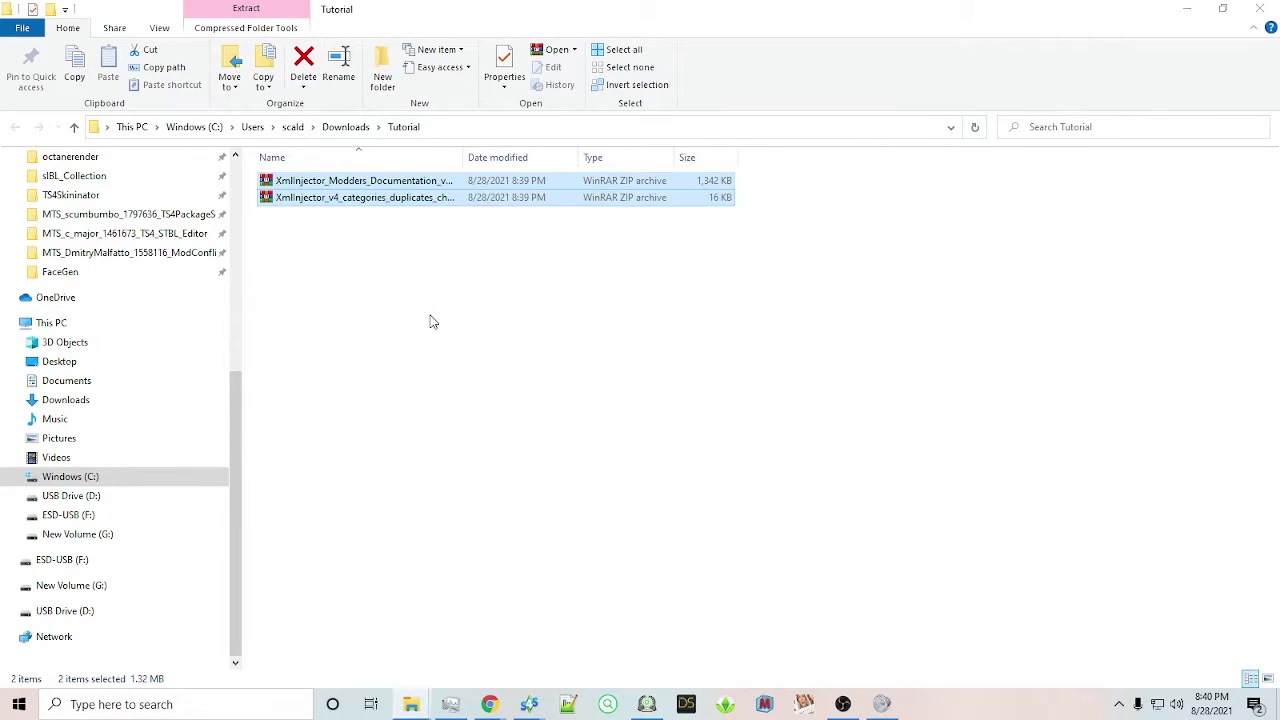
pyautogui.click(303, 62)
pyautogui.click(697, 363)
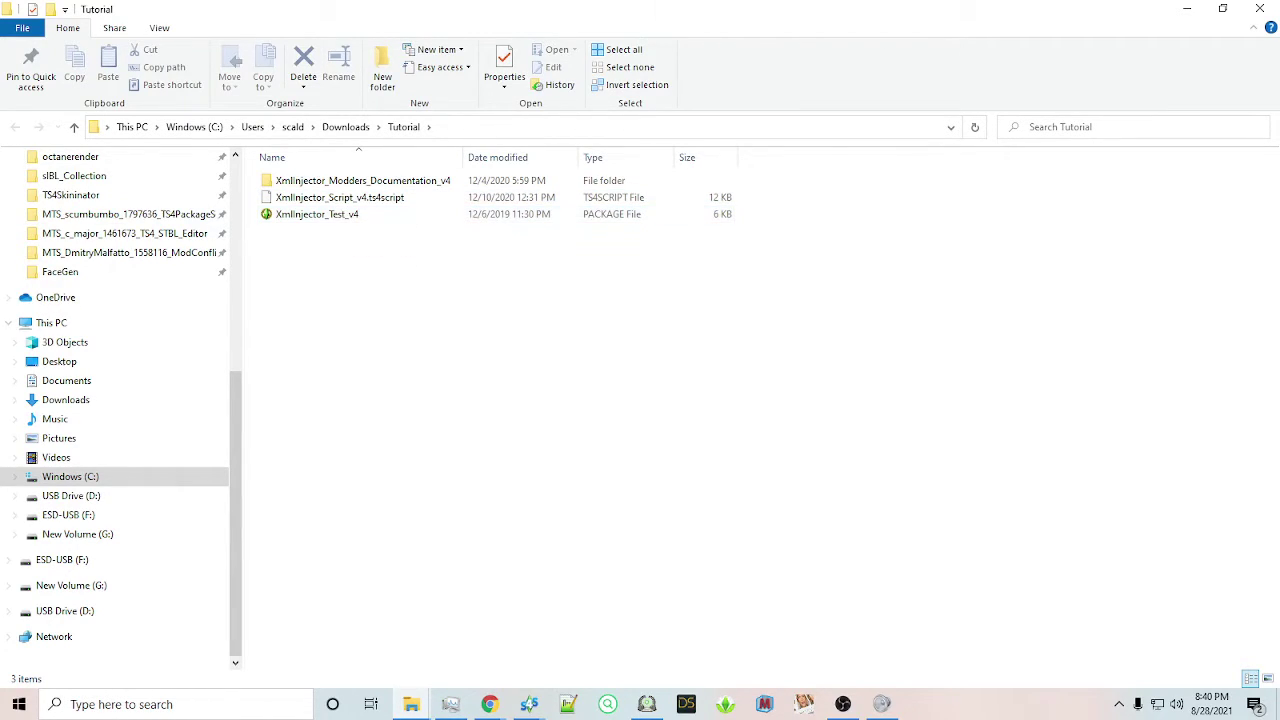
# Put XmlInjector_Script_v4.ts4script and the XmlInjector_Test_v4 package into the Mods folder under Documents, Electronic Arts, The Sims 4
pyautogui.moveTo(393, 333); pyautogui.dragTo(333, 200)
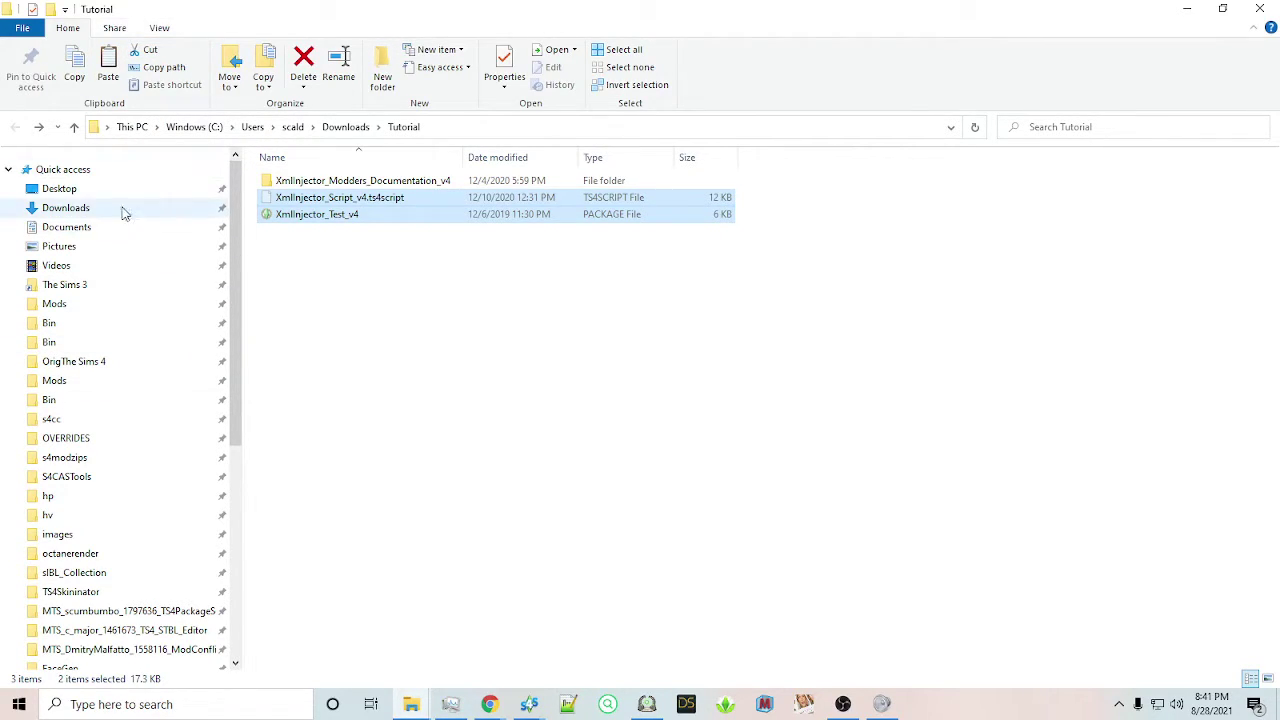
pyautogui.click(65, 362)
pyautogui.click(264, 127)
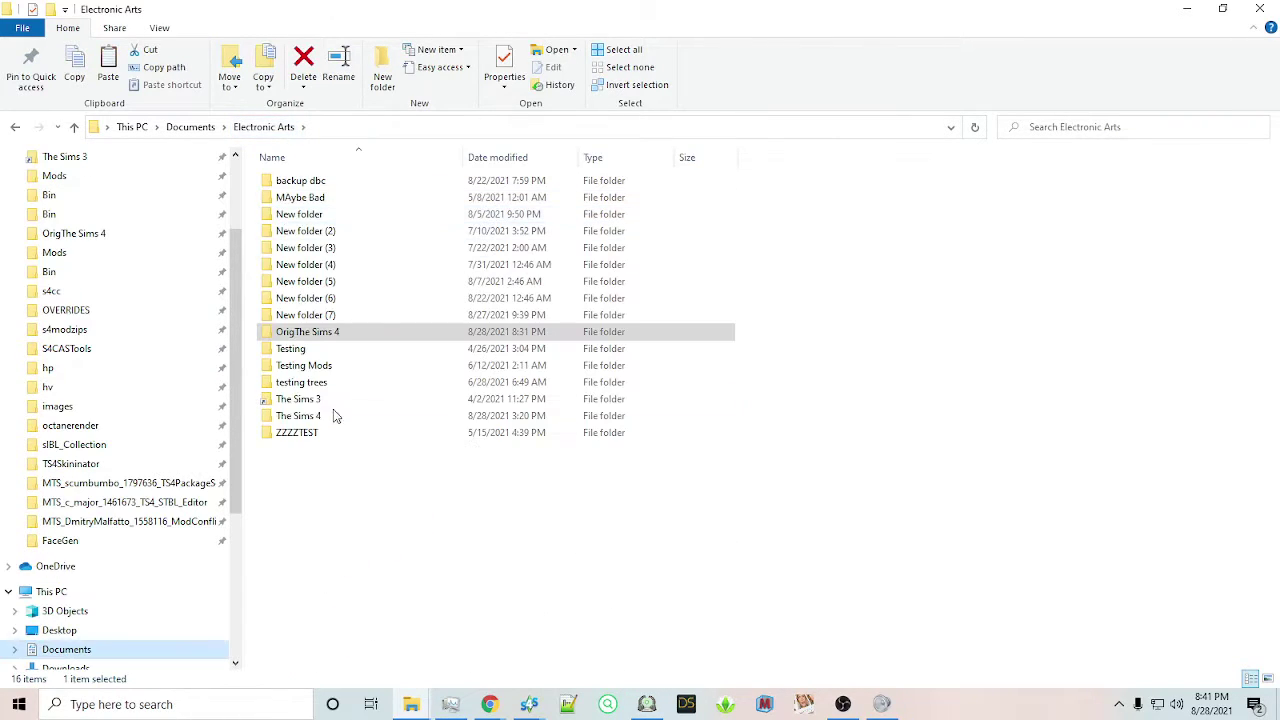
pyautogui.doubleClick(300, 414)
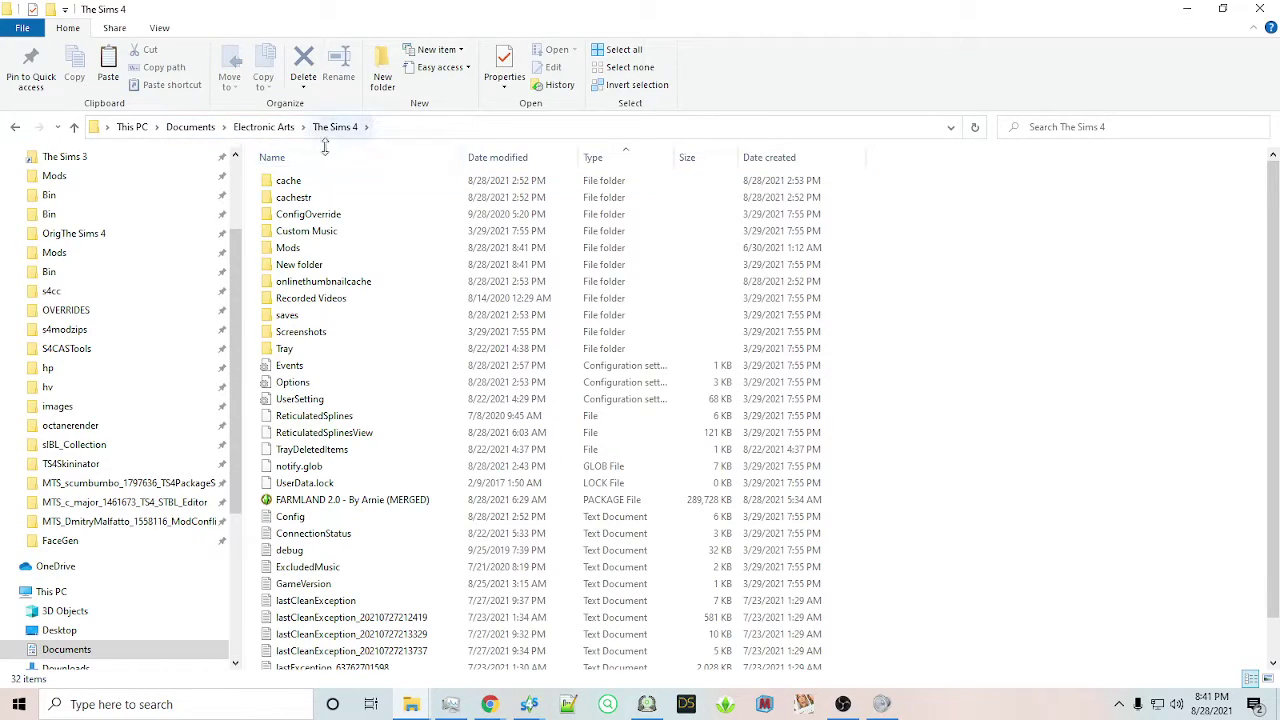
pyautogui.click(290, 252)
pyautogui.doubleClick(290, 250)
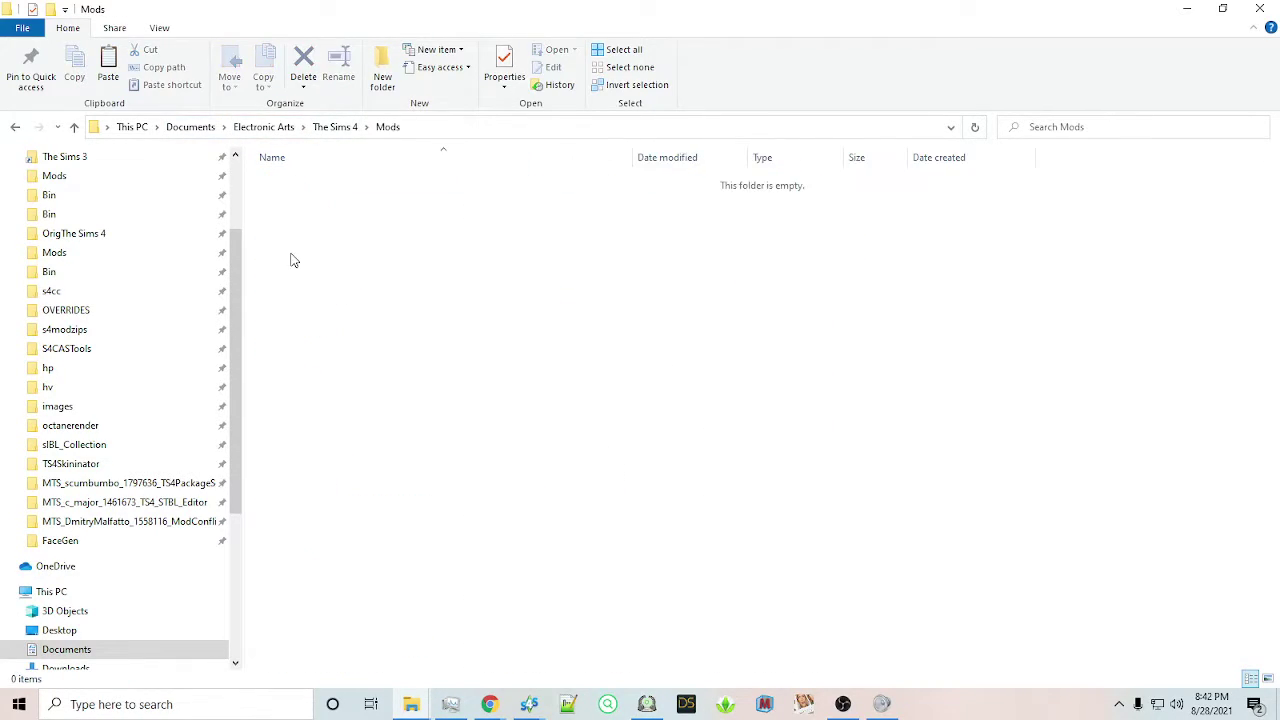
pyautogui.hotkey('ctrl', 'a')
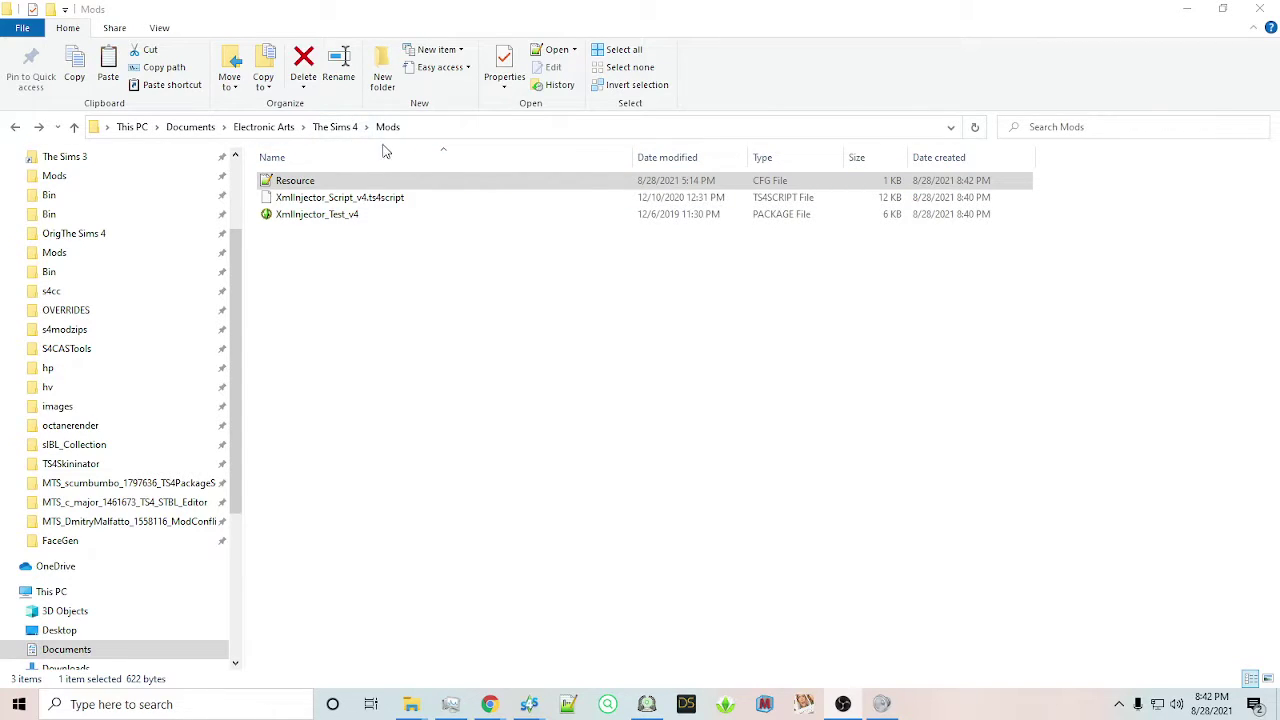
pyautogui.click(304, 332)
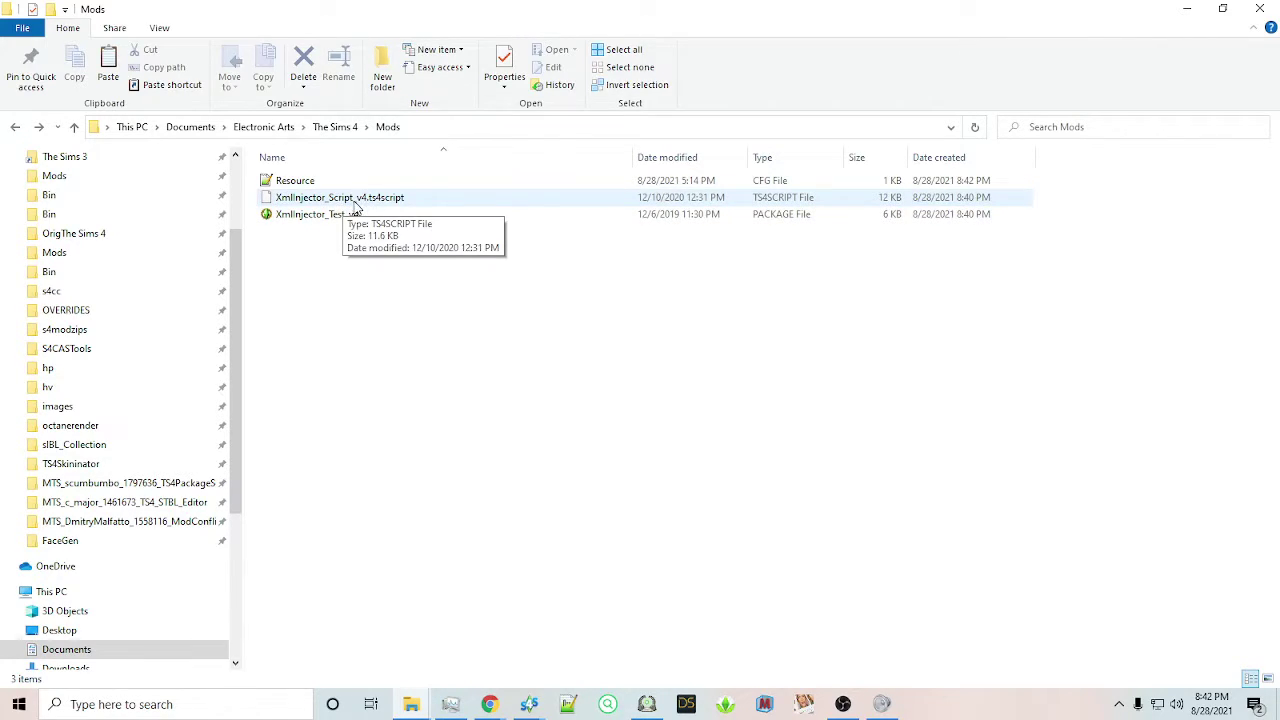
pyautogui.click(366, 199)
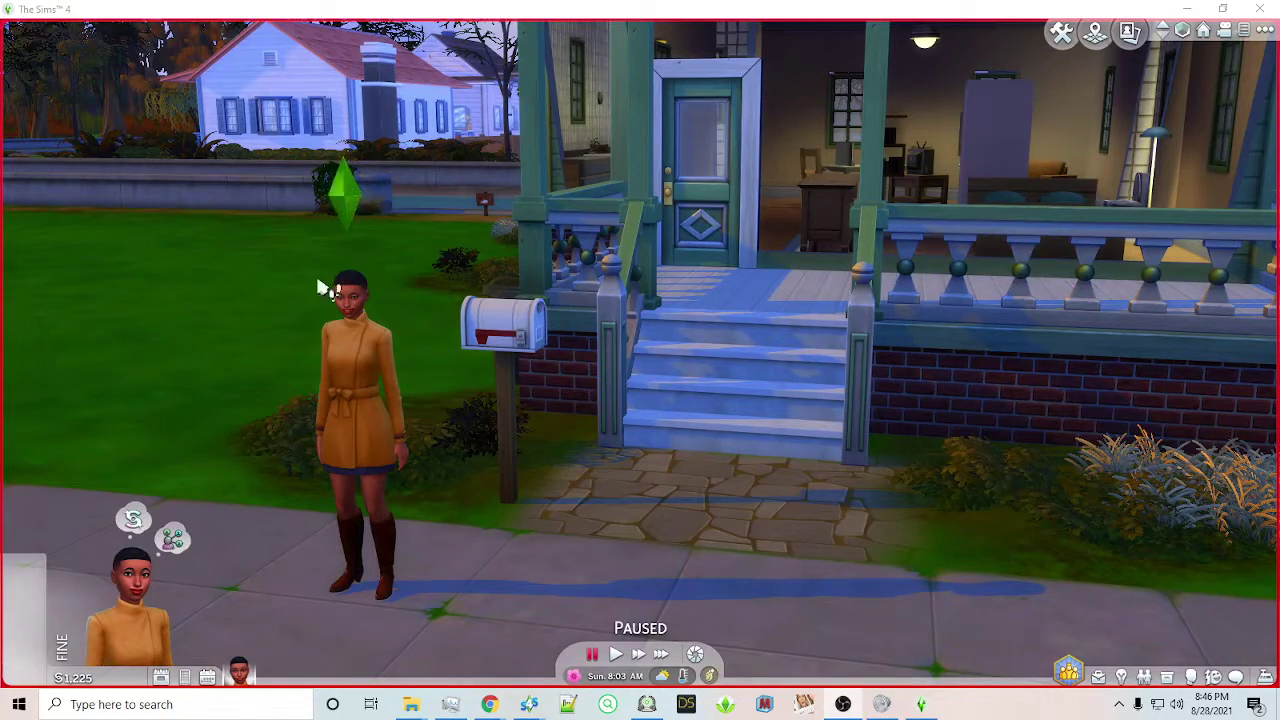
# In The Sims 4, run the XML Injector Test interaction on the mailbox and dismiss its notification
pyautogui.moveTo(403, 338); pyautogui.dragTo(458, 172, button='middle')
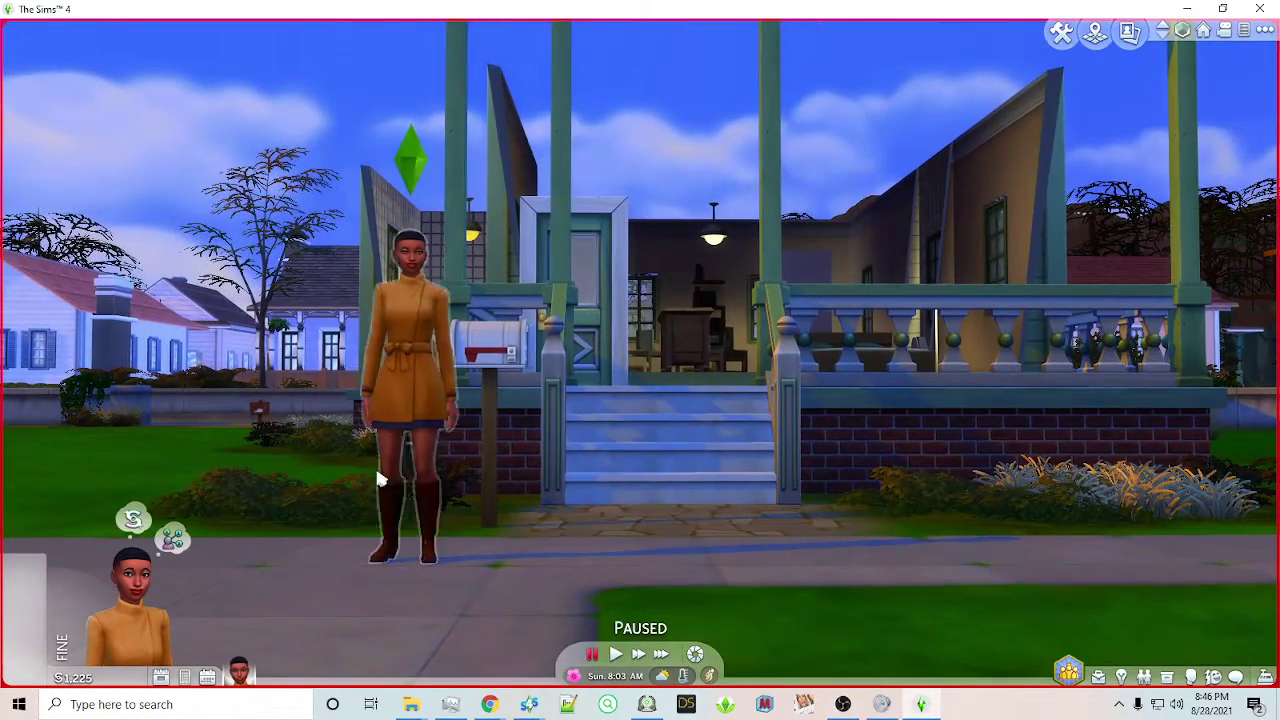
pyautogui.moveTo(390, 468); pyautogui.dragTo(364, 377, button='middle')
pyautogui.scroll(3, 364, 377)
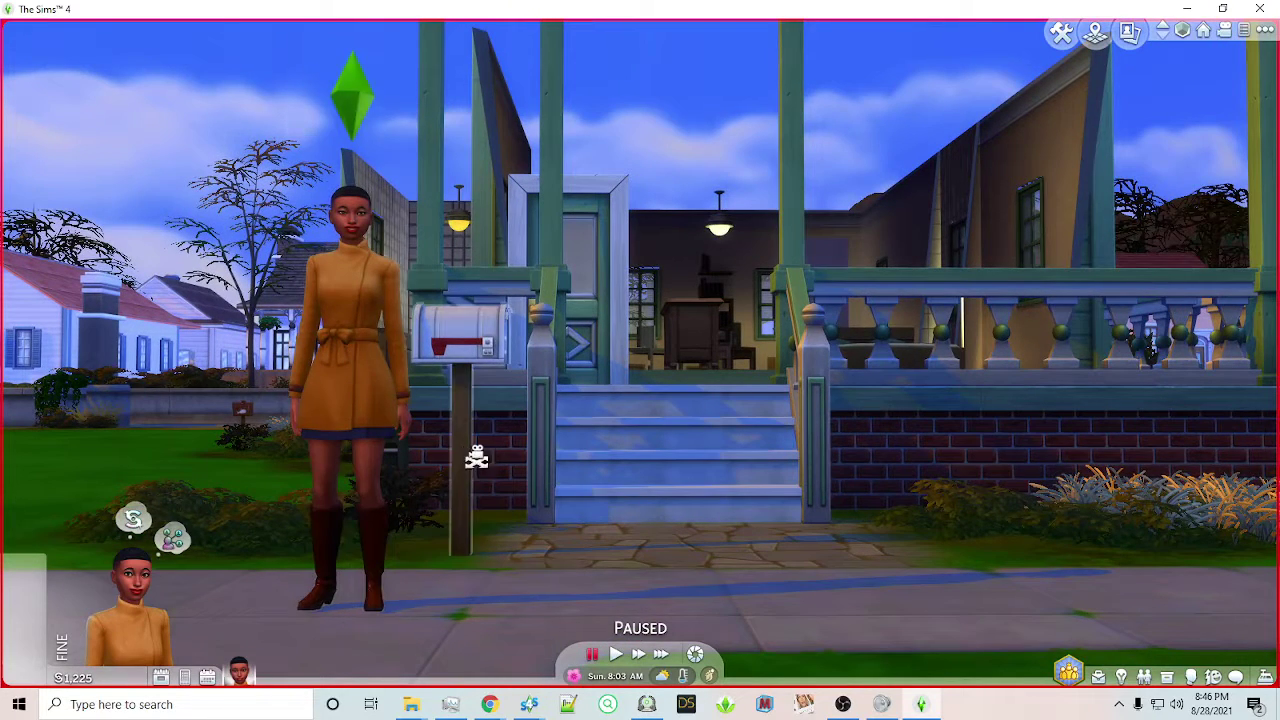
pyautogui.click(489, 340)
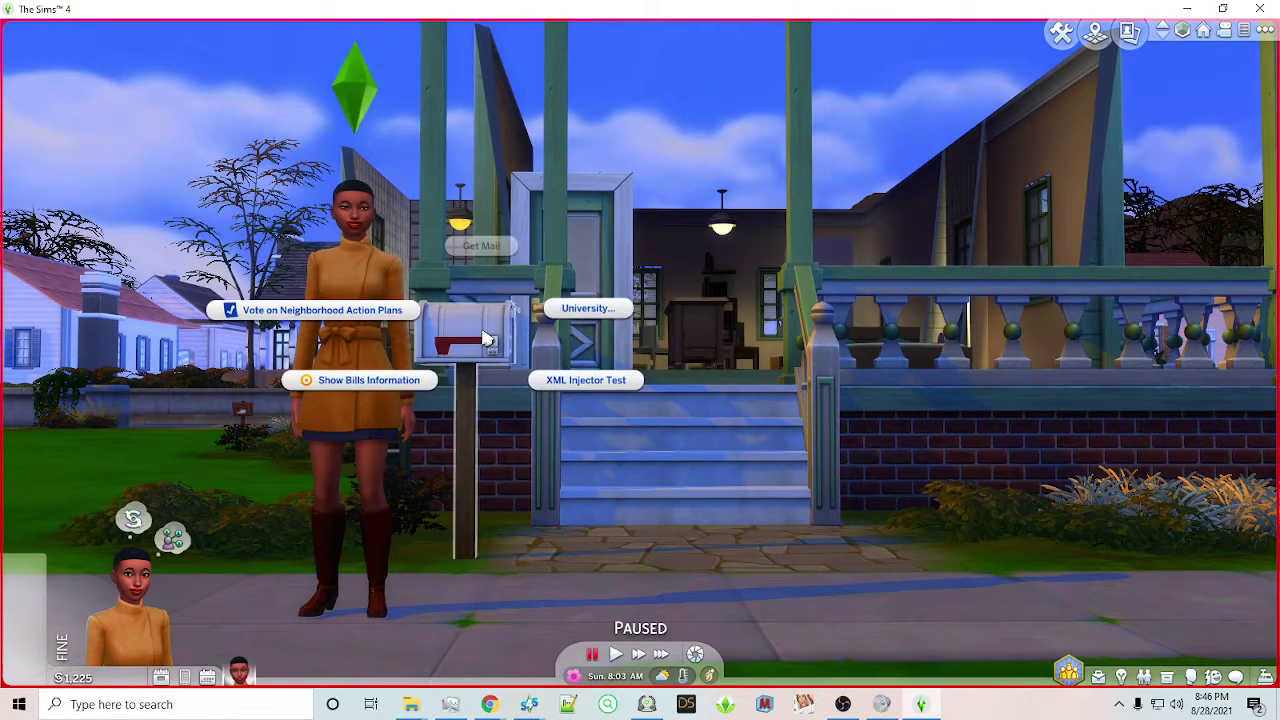
pyautogui.click(588, 385)
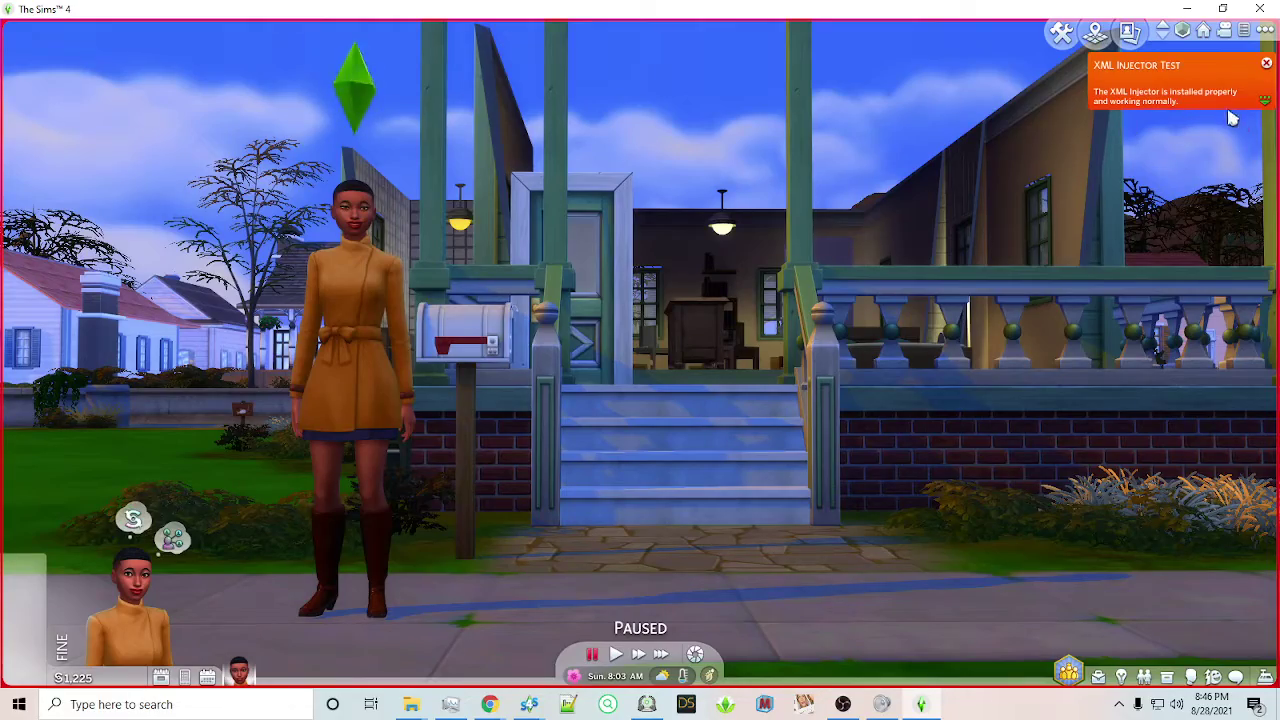
pyautogui.click(1266, 63)
# Run the XML Injector Test interaction on the computer inside the house and dismiss its notification
pyautogui.scroll(5, 1014, 191)
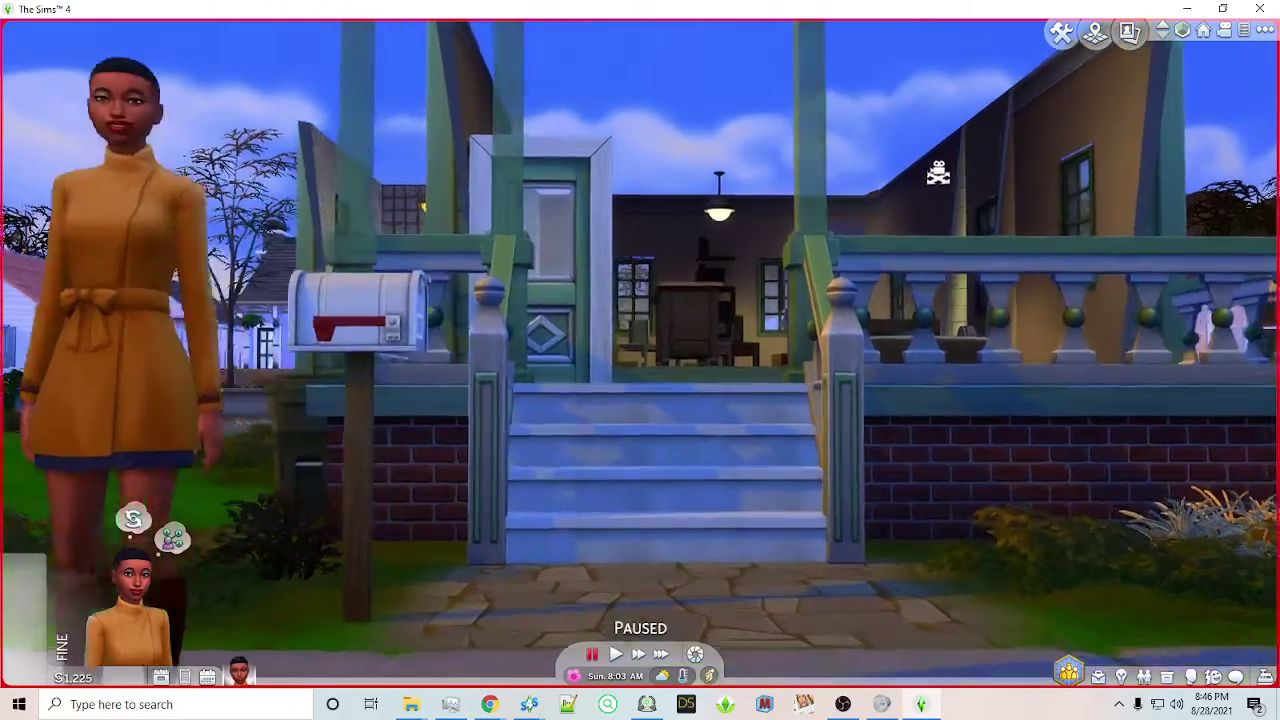
pyautogui.moveTo(922, 190); pyautogui.dragTo(834, 332, button='middle')
pyautogui.moveTo(834, 332); pyautogui.dragTo(917, 82, button='right')
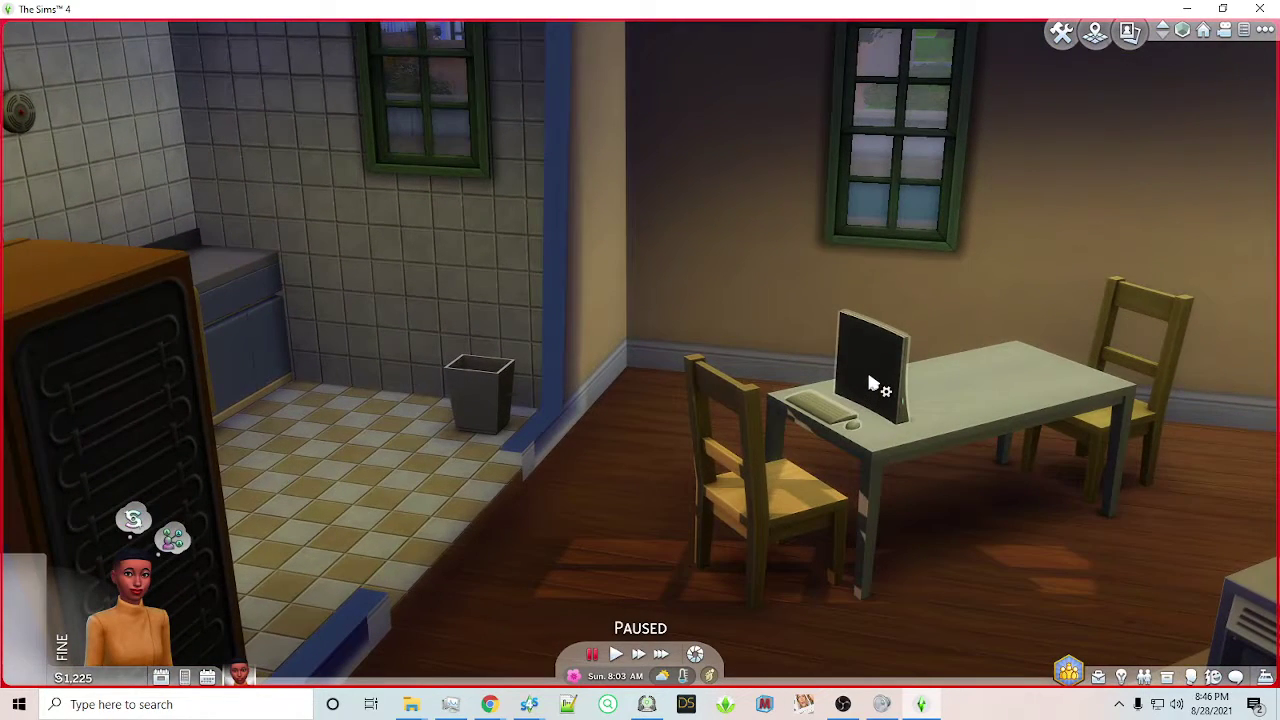
pyautogui.click(868, 378)
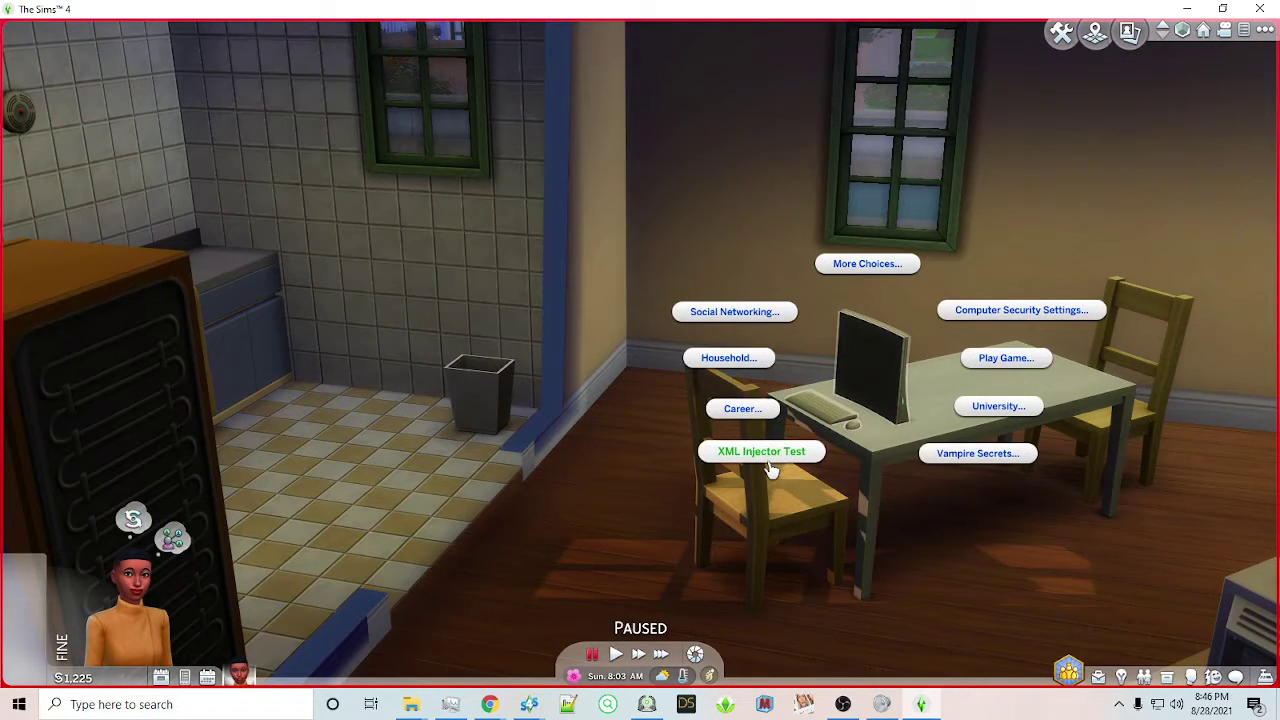
pyautogui.click(761, 460)
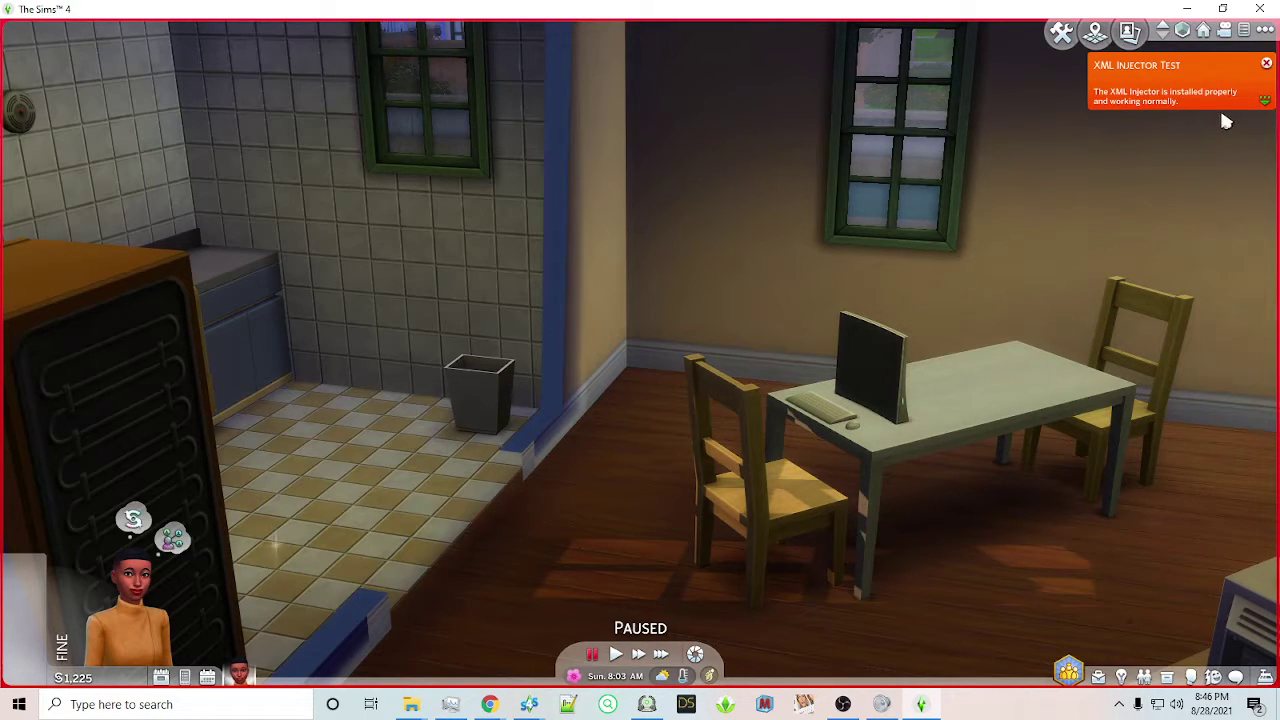
pyautogui.click(1266, 63)
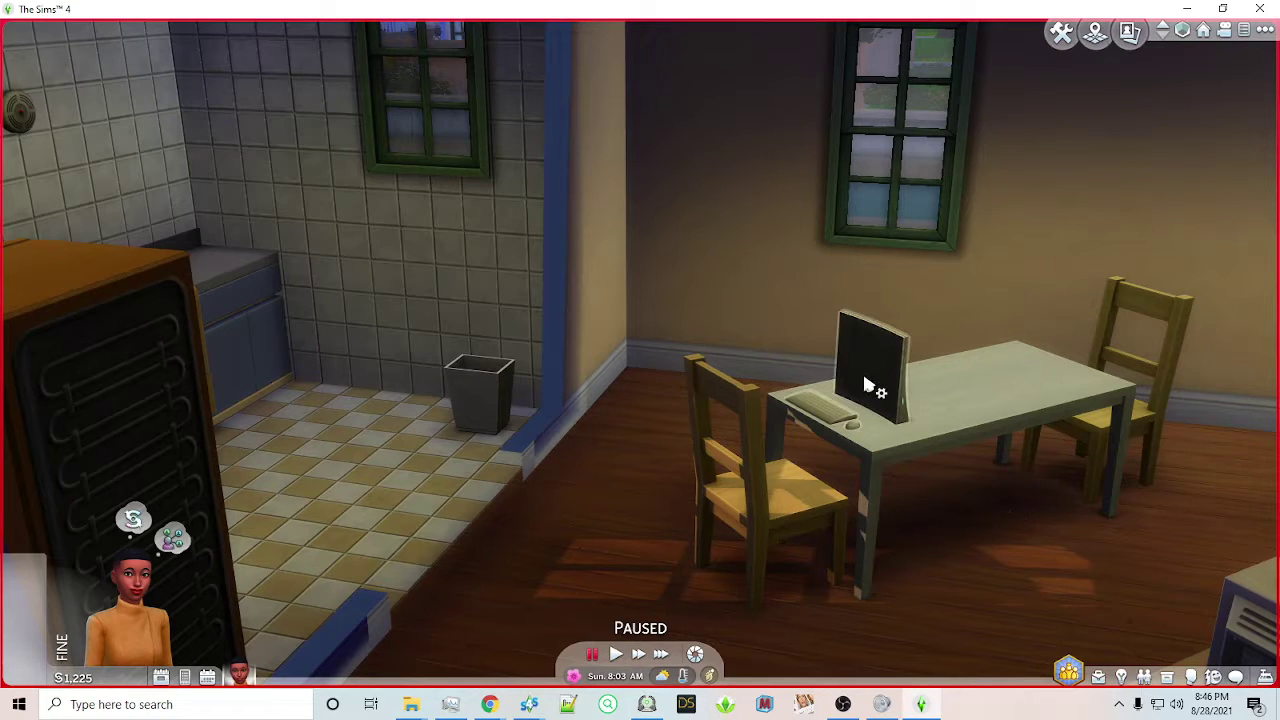
pyautogui.scroll(-5, 770, 362)
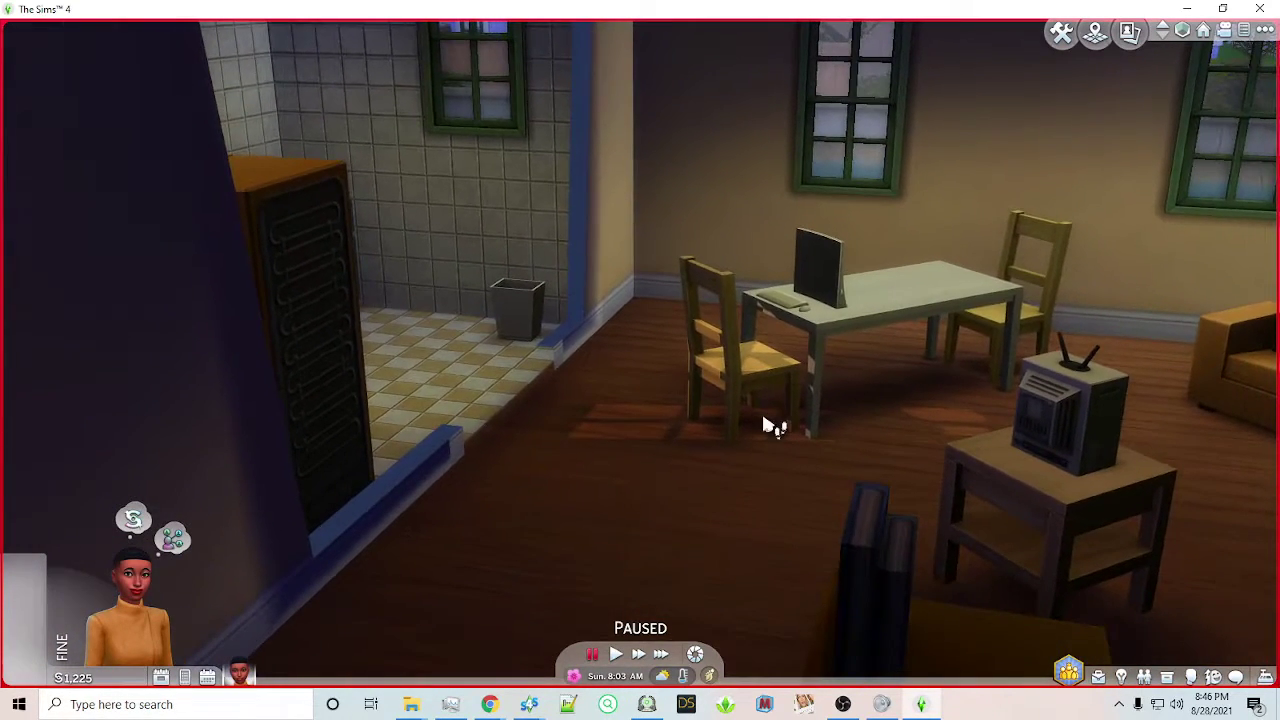
pyautogui.scroll(5, 706, 474)
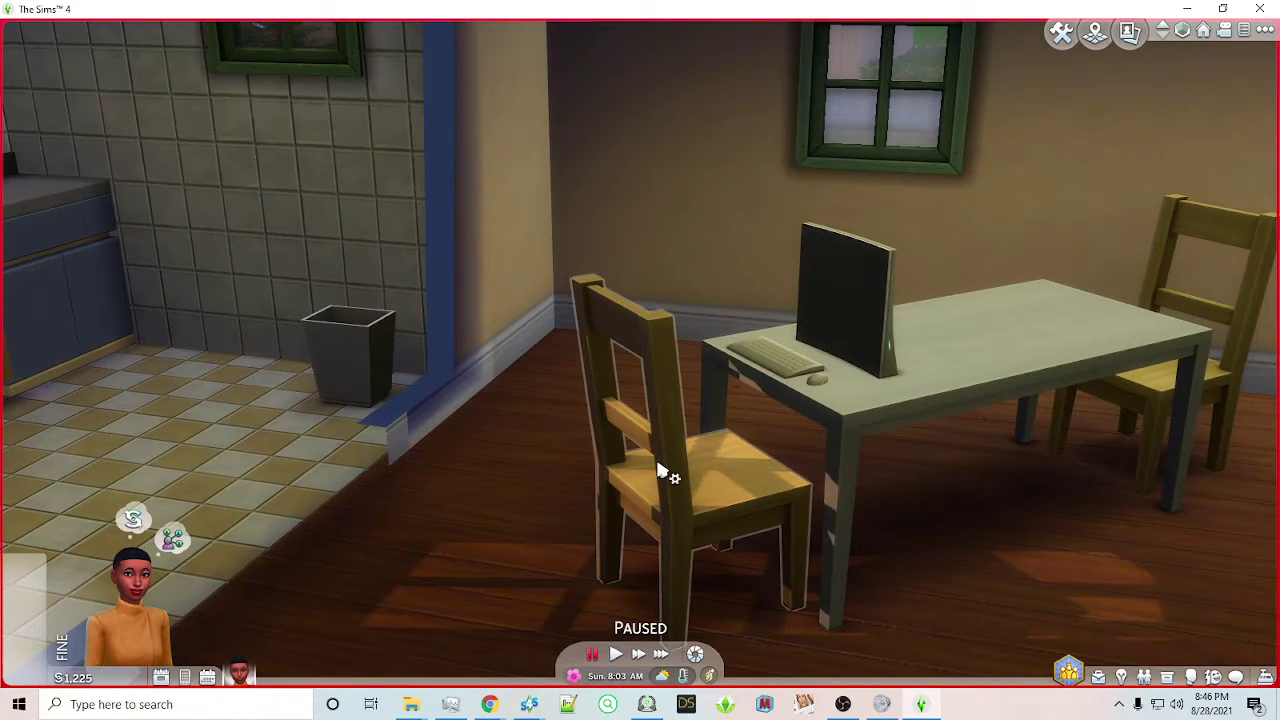
pyautogui.scroll(-2, 723, 273)
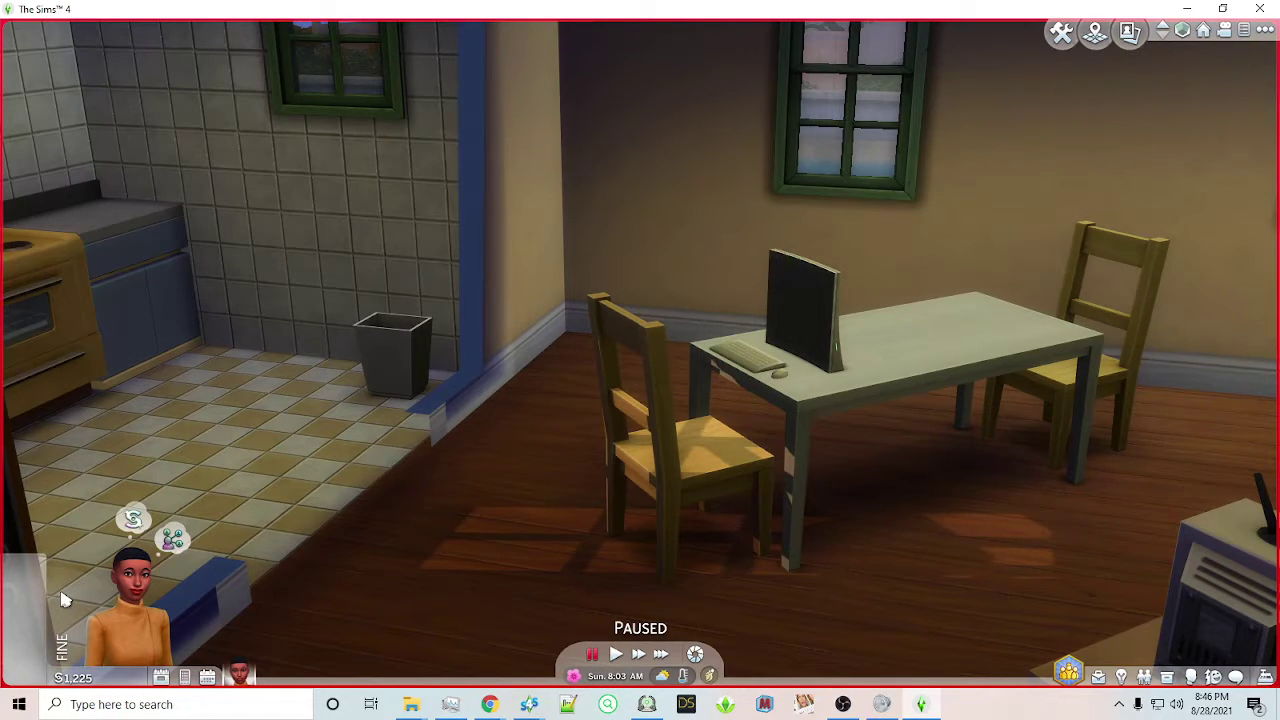
# Switch to The Sims 4 Mod Constructor and create a new mod named "Xml Injector Tutorial"
pyautogui.moveTo(62, 598)
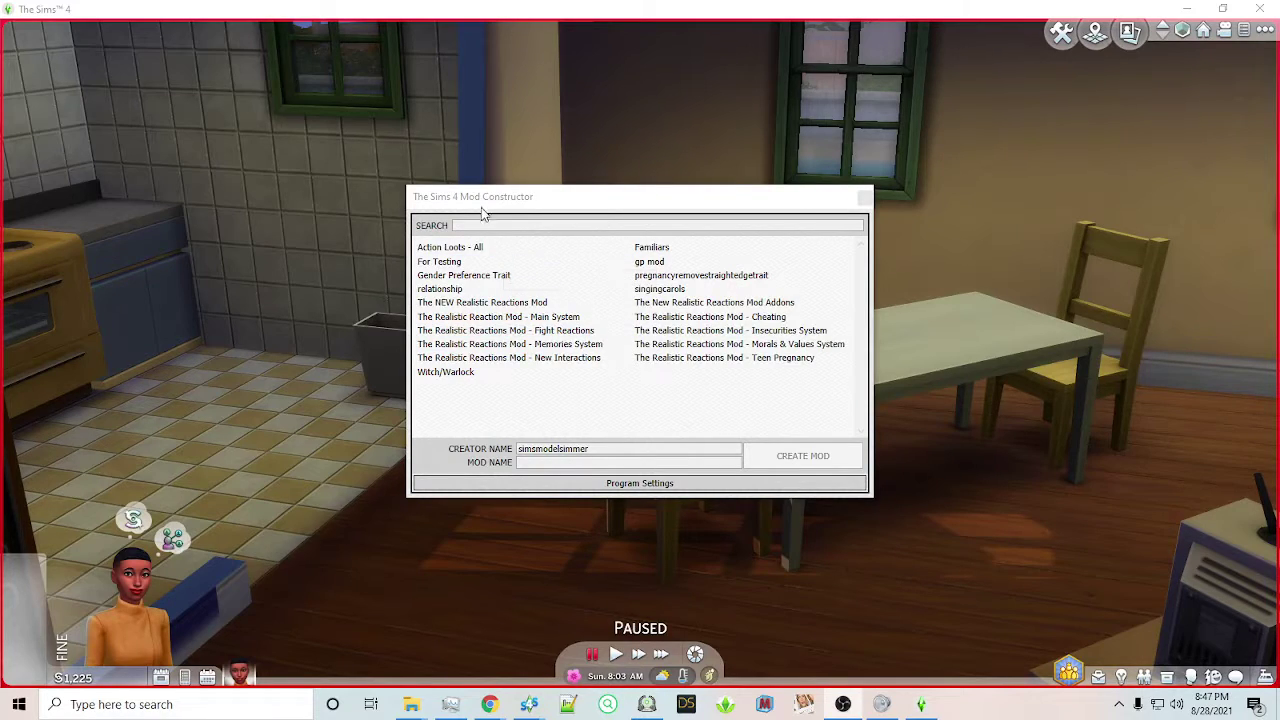
pyautogui.click(484, 214)
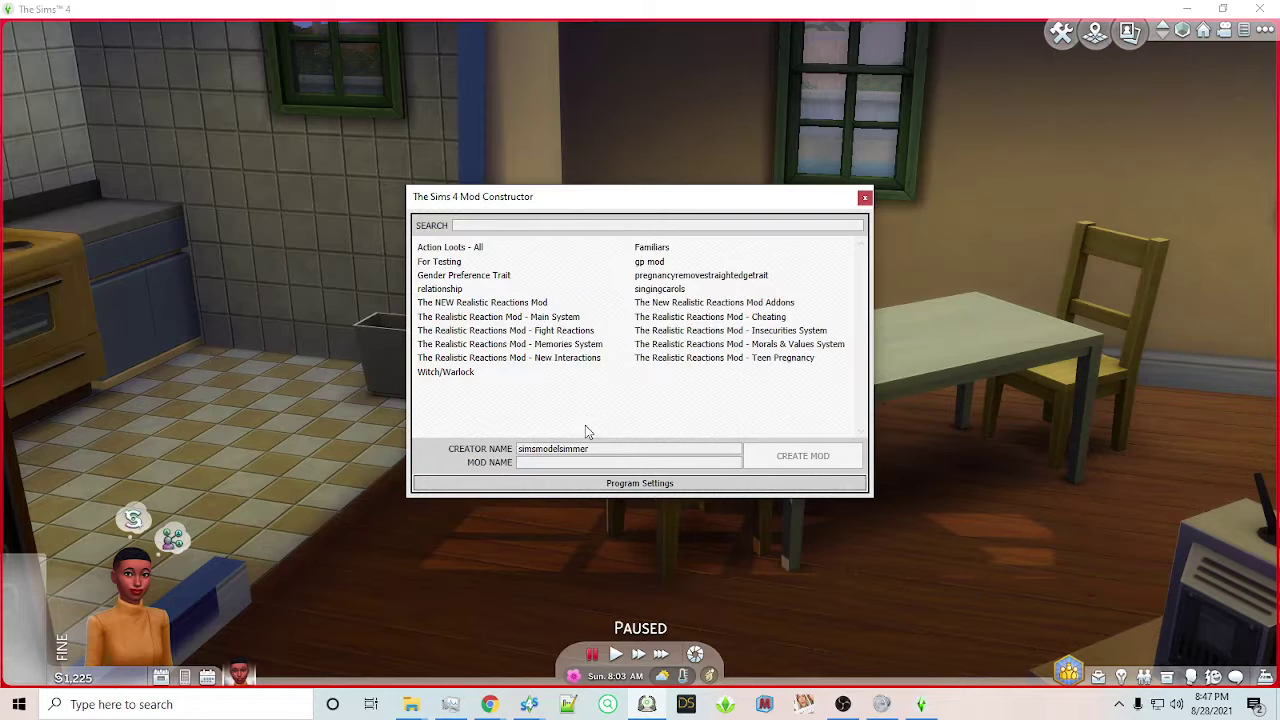
pyautogui.click(552, 450)
pyautogui.click(580, 463)
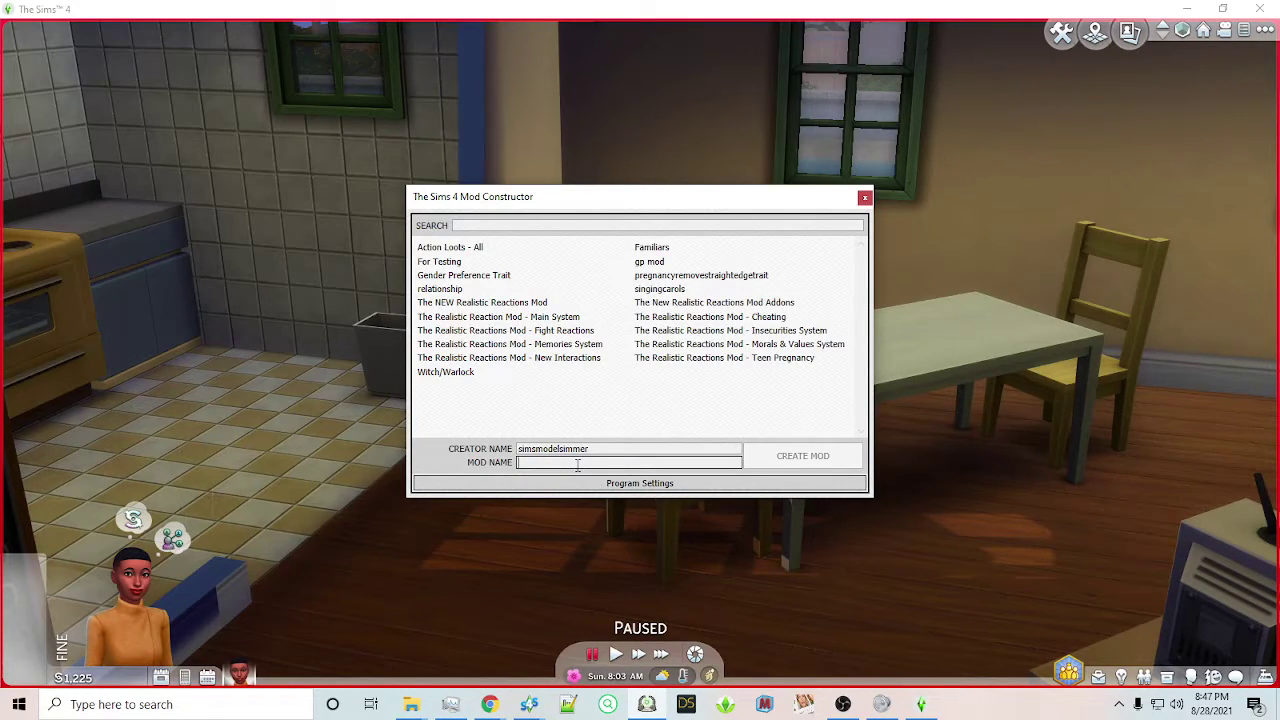
pyautogui.write('Xml Injector')
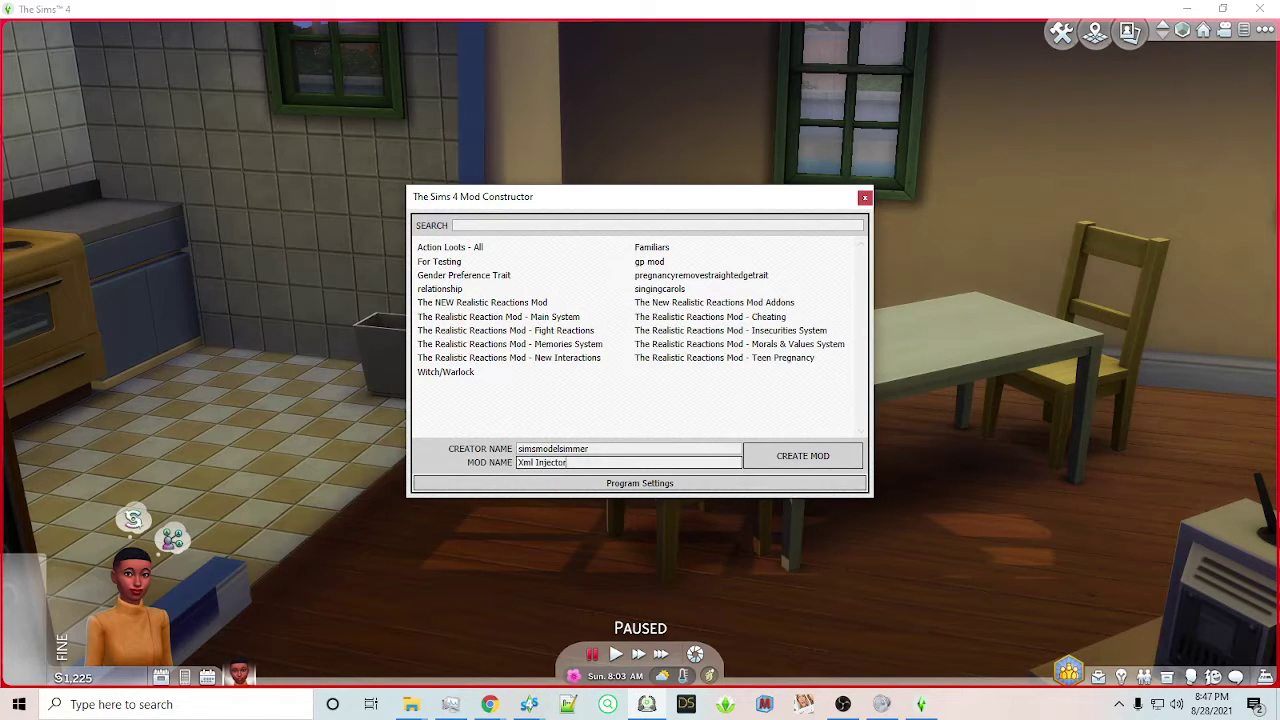
pyautogui.write(' Tutorial')
pyautogui.click(822, 462)
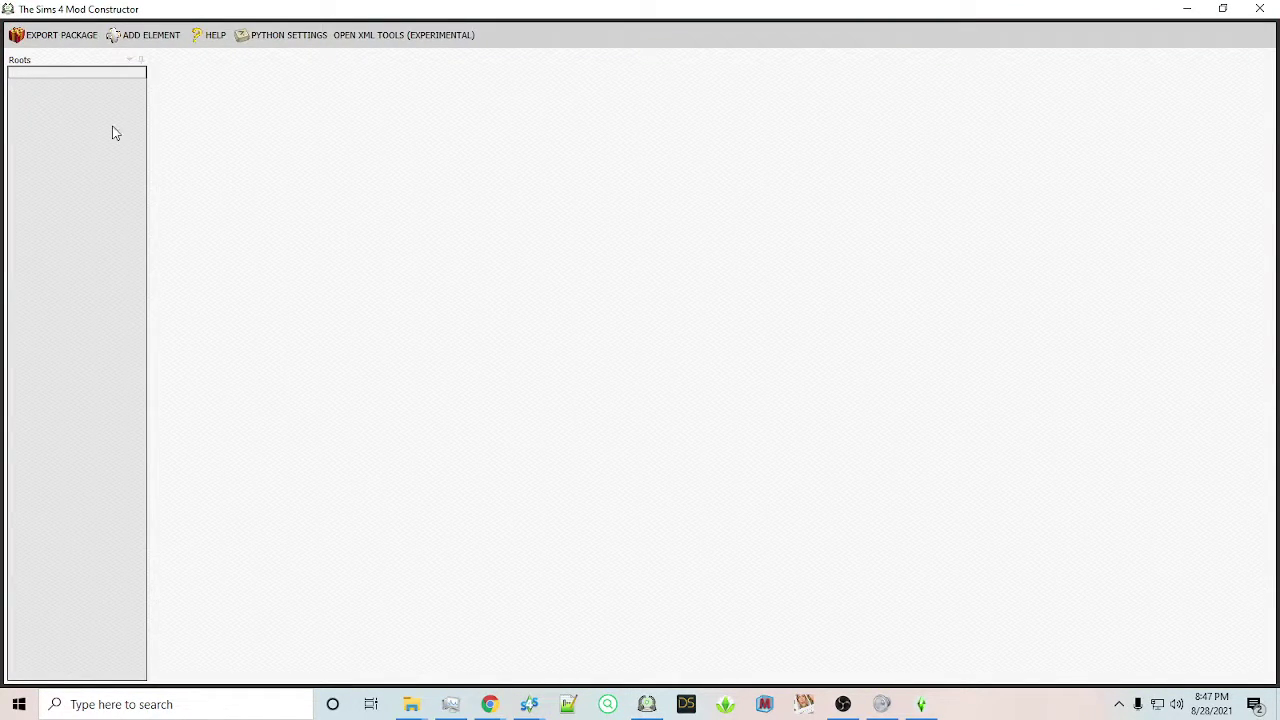
# Add an Immediate Interaction element from the Advanced types and name it "Troll A Celebrity"
pyautogui.click(138, 45)
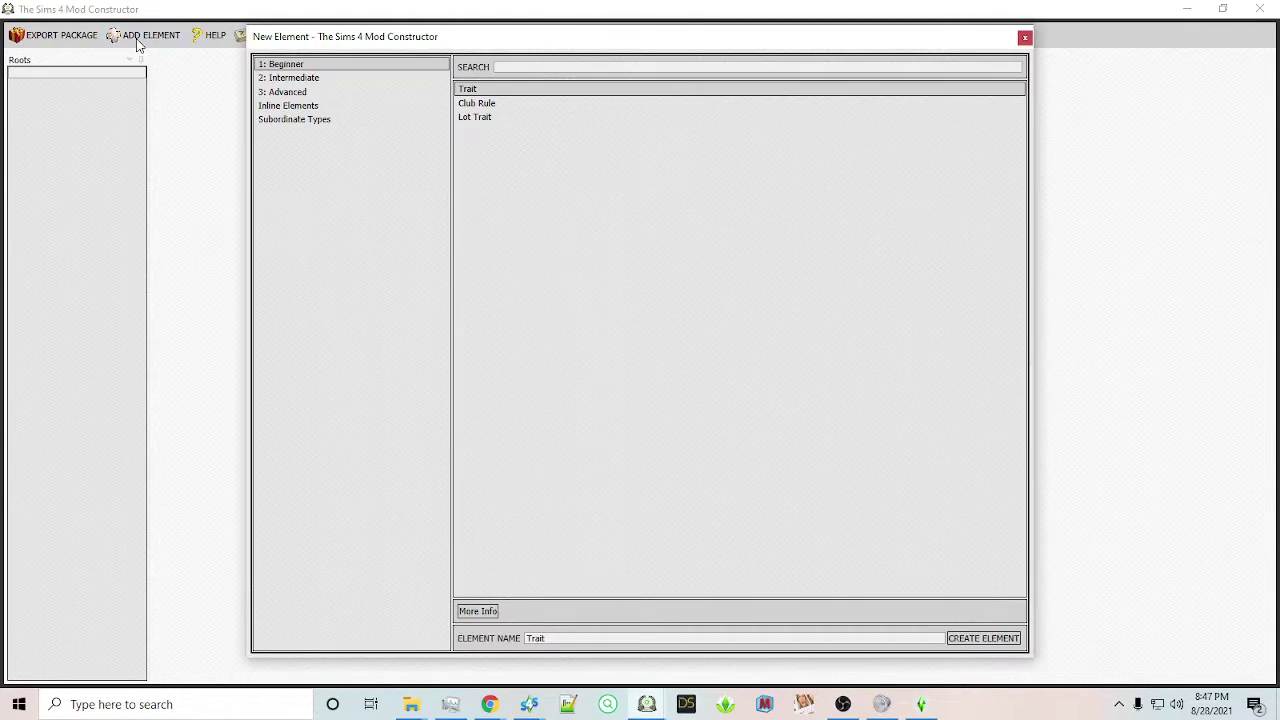
pyautogui.click(272, 80)
pyautogui.click(274, 91)
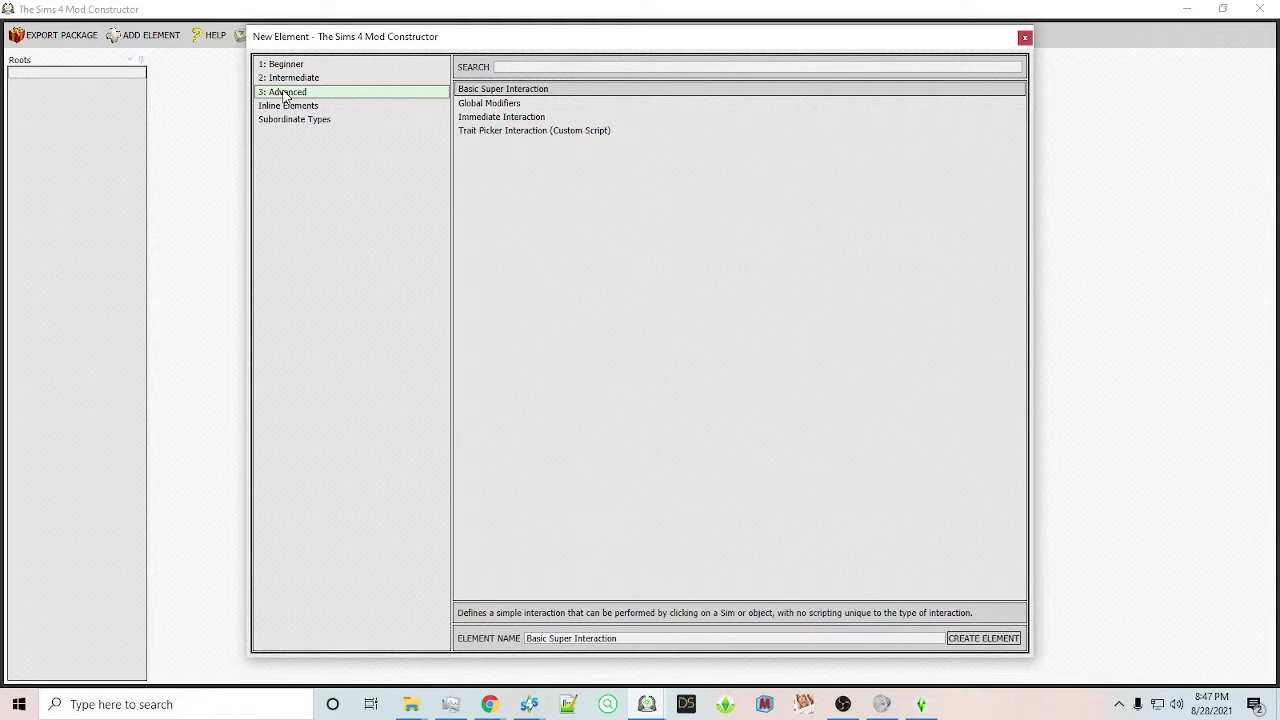
pyautogui.click(506, 120)
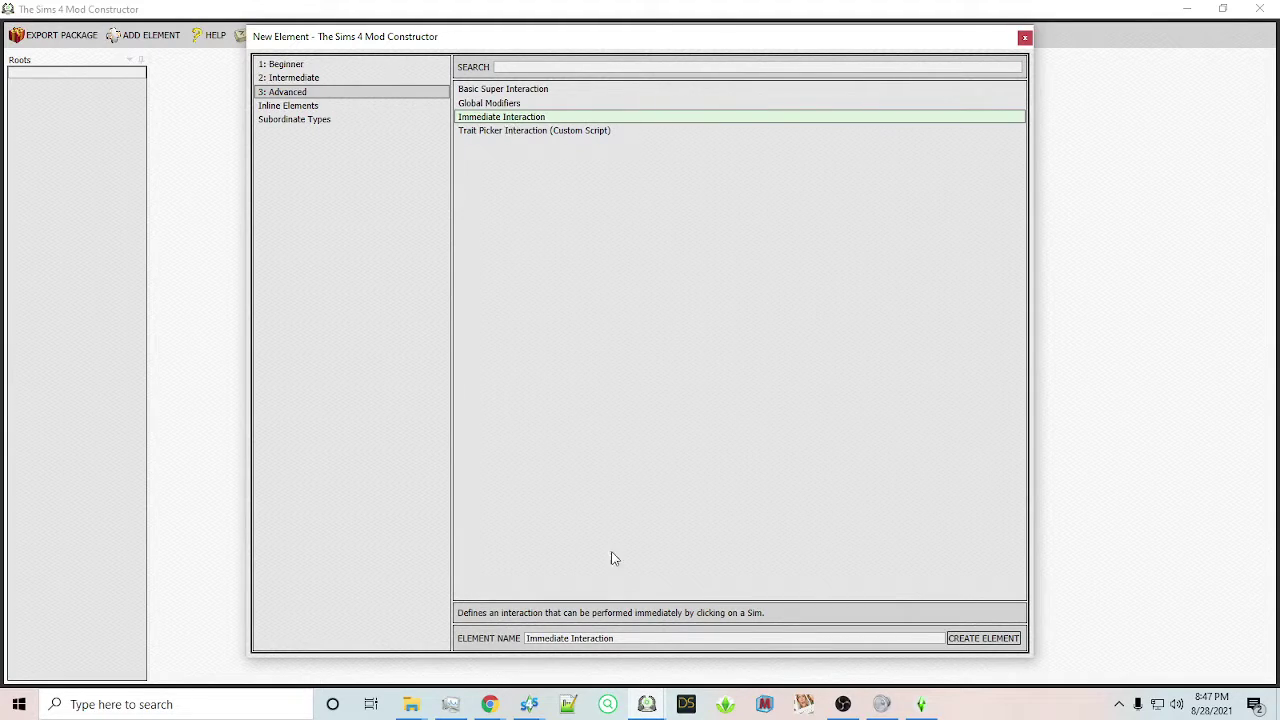
pyautogui.click(634, 638)
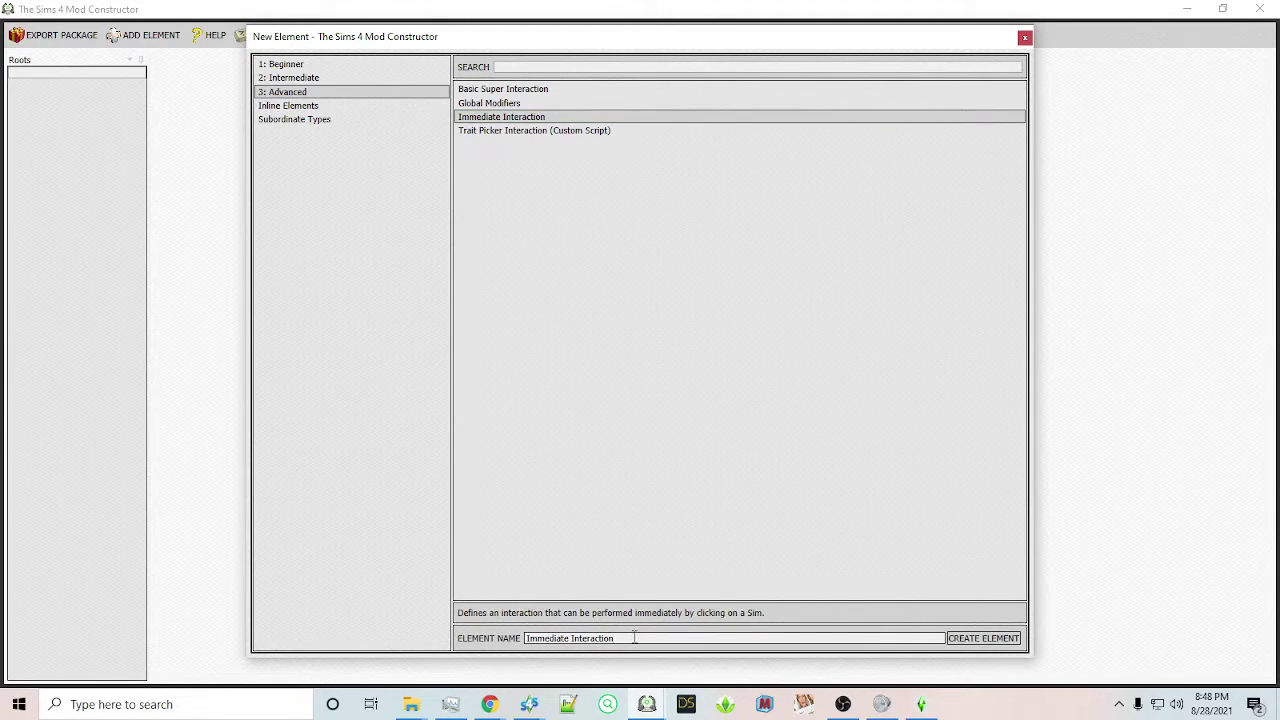
pyautogui.moveTo(634, 638); pyautogui.dragTo(500, 638)
pyautogui.write('XML')
pyautogui.press('BackSpace')
pyautogui.press('BackSpace')
pyautogui.press('BackSpace')
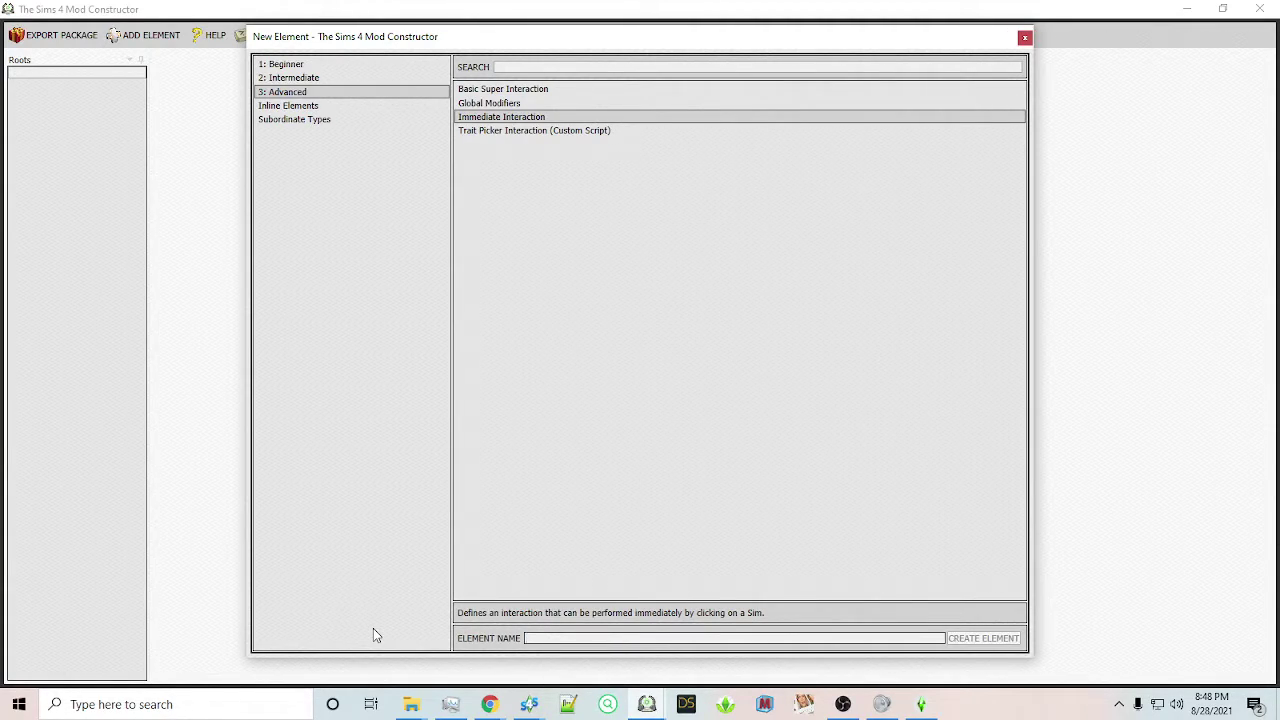
pyautogui.write('Ad')
pyautogui.press('BackSpace')
pyautogui.press('BackSpace')
pyautogui.write('Troll A')
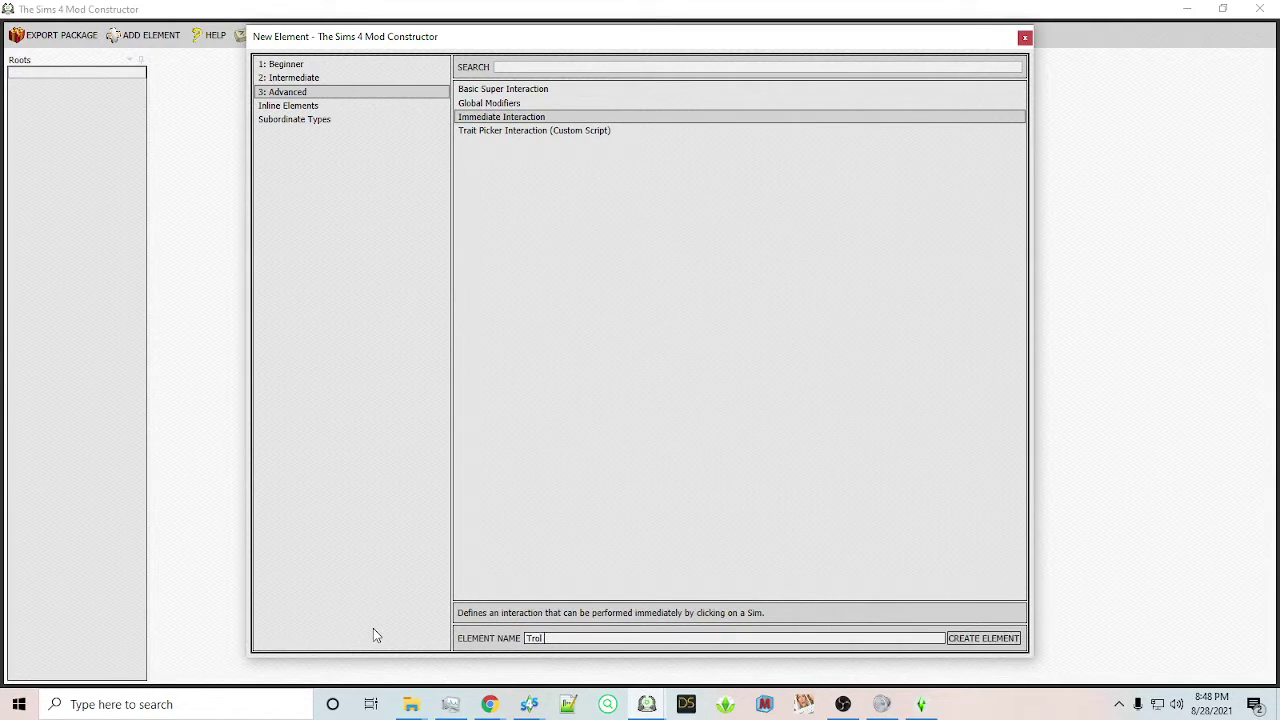
pyautogui.write(' Celebrity')
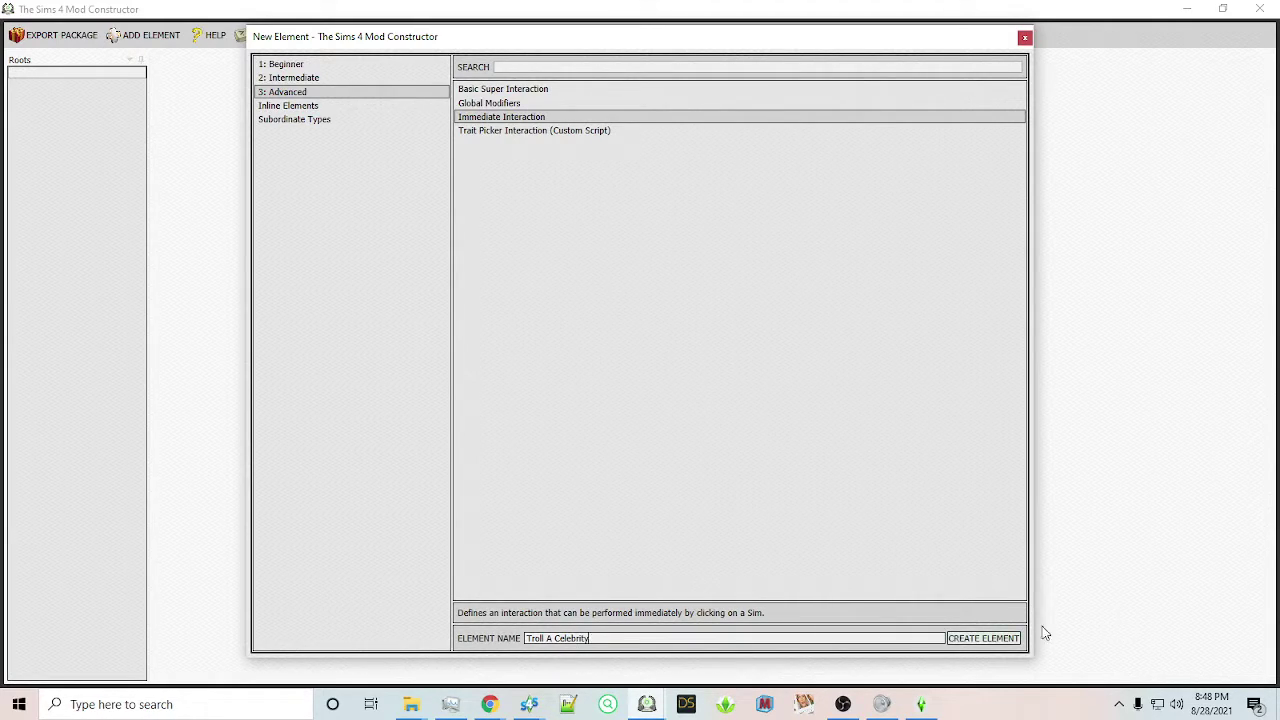
pyautogui.click(1000, 640)
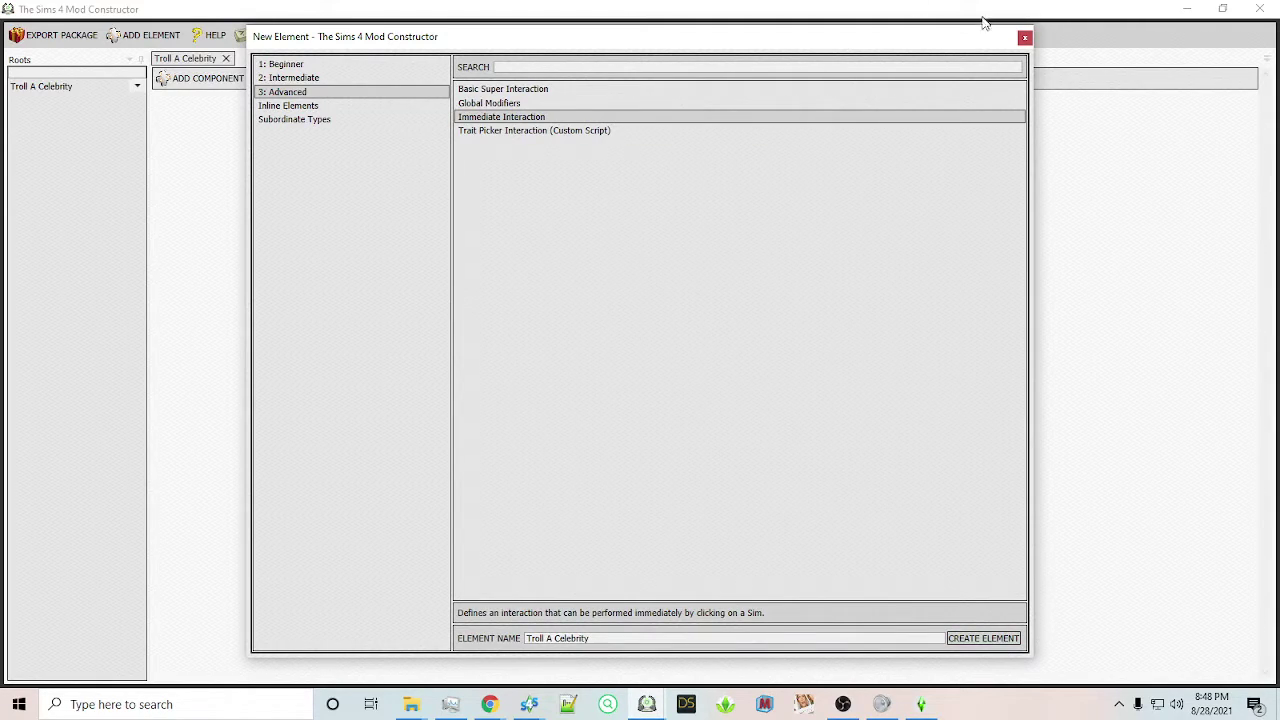
pyautogui.click(1024, 38)
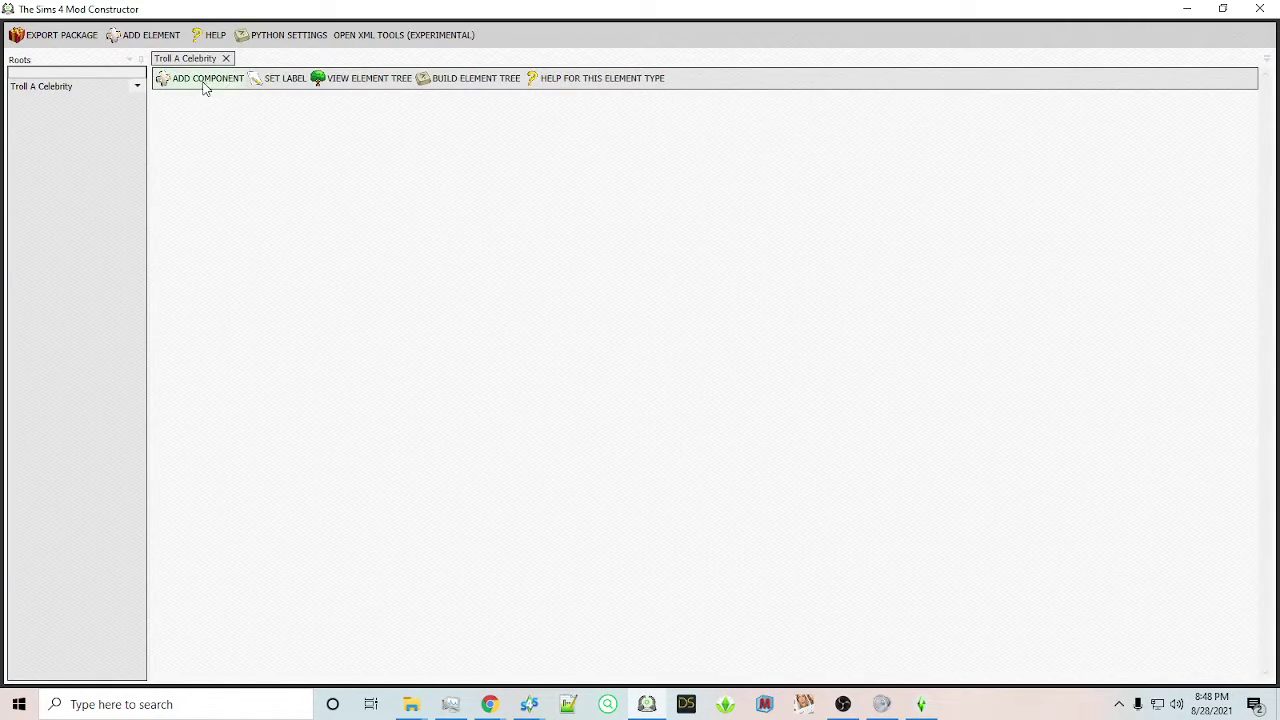
# Add the Interaction Name, Pie Menu Category and Pie Menu Icon components to the Troll A Celebrity element
pyautogui.click(200, 78)
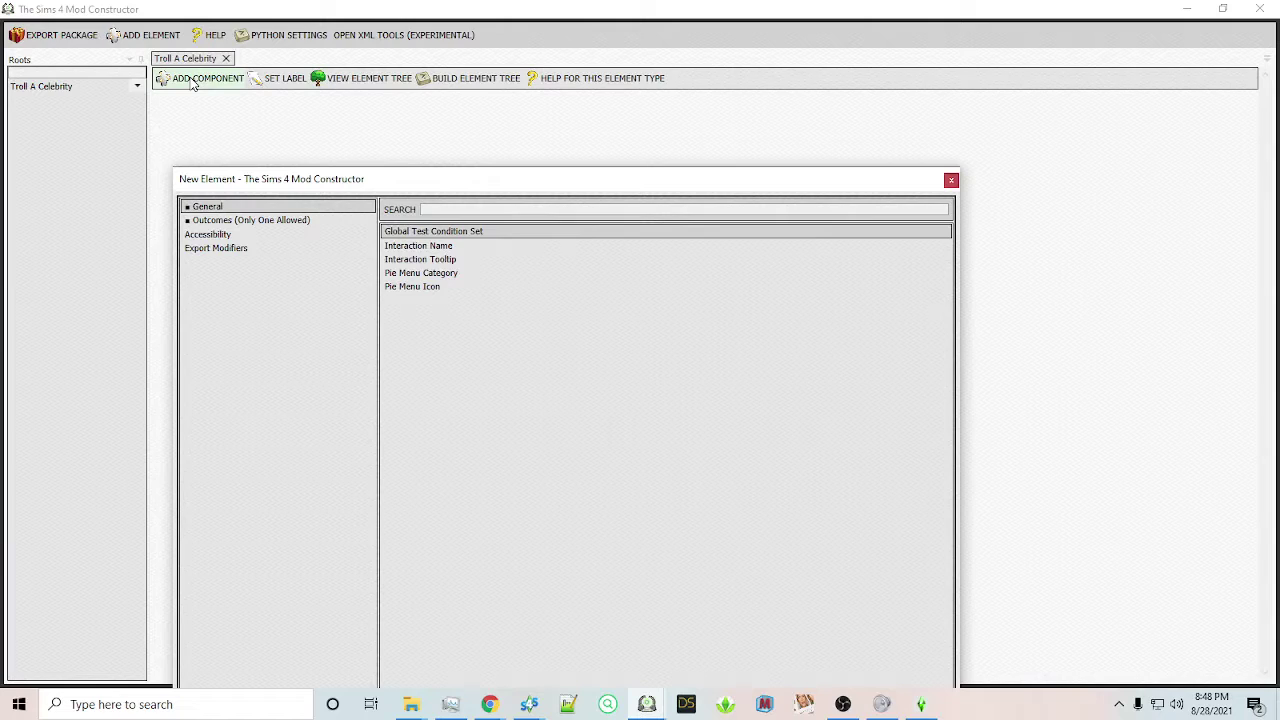
pyautogui.moveTo(403, 181); pyautogui.dragTo(419, 35)
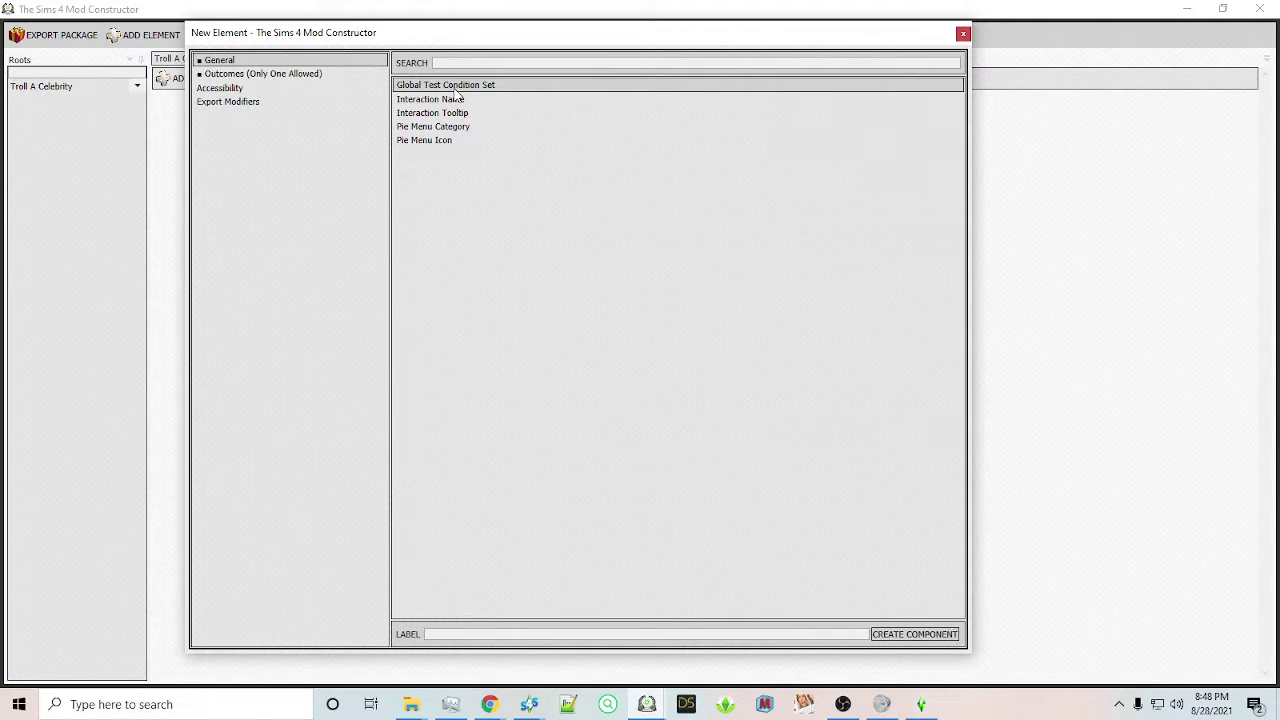
pyautogui.click(452, 99)
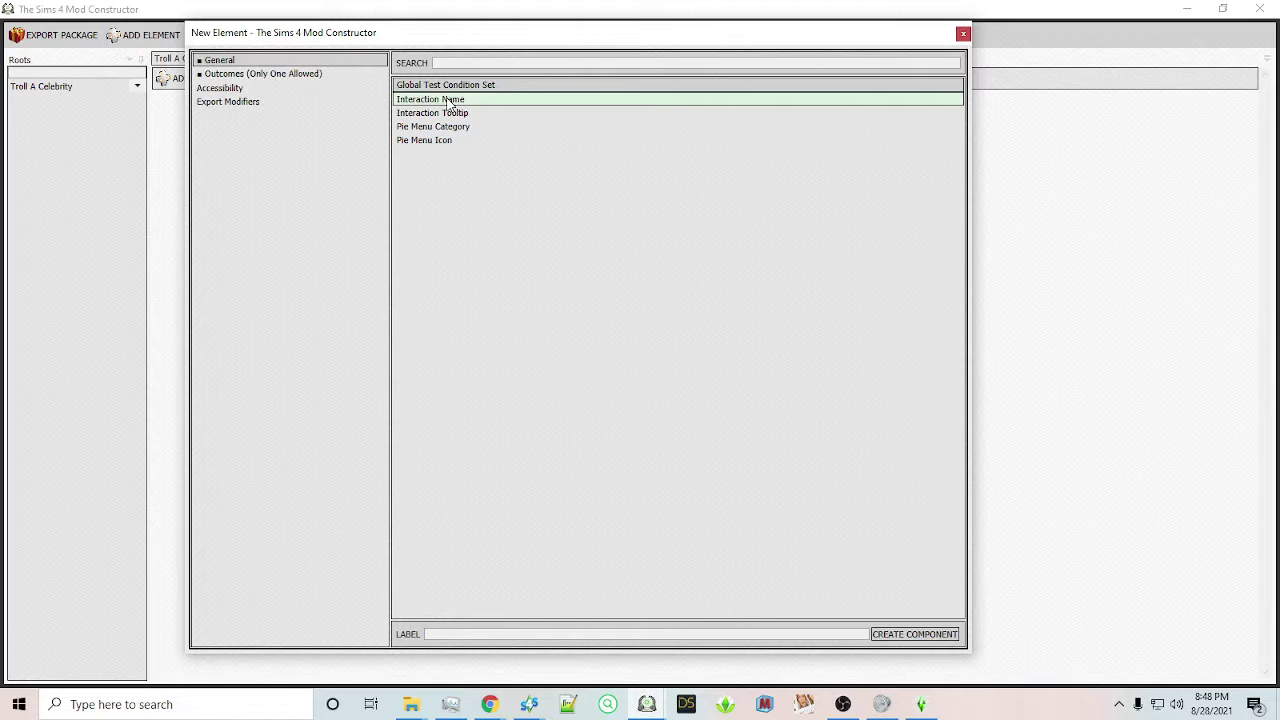
pyautogui.click(447, 114)
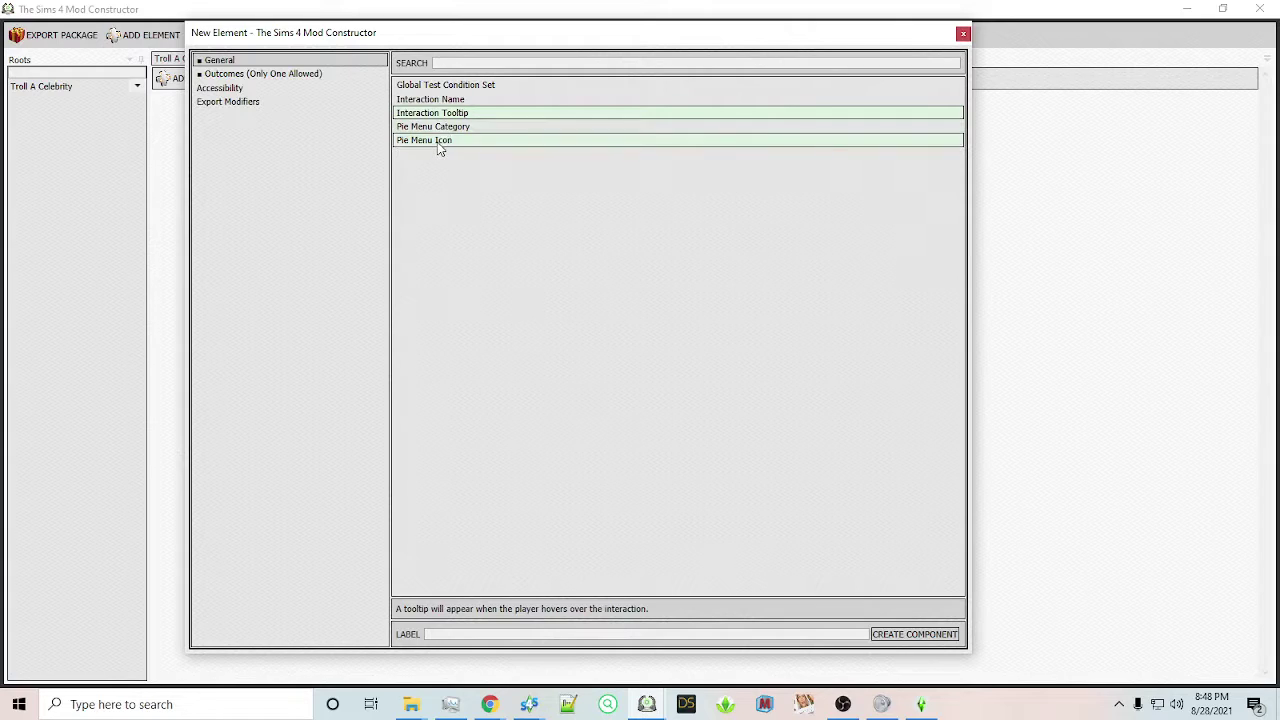
pyautogui.click(437, 103)
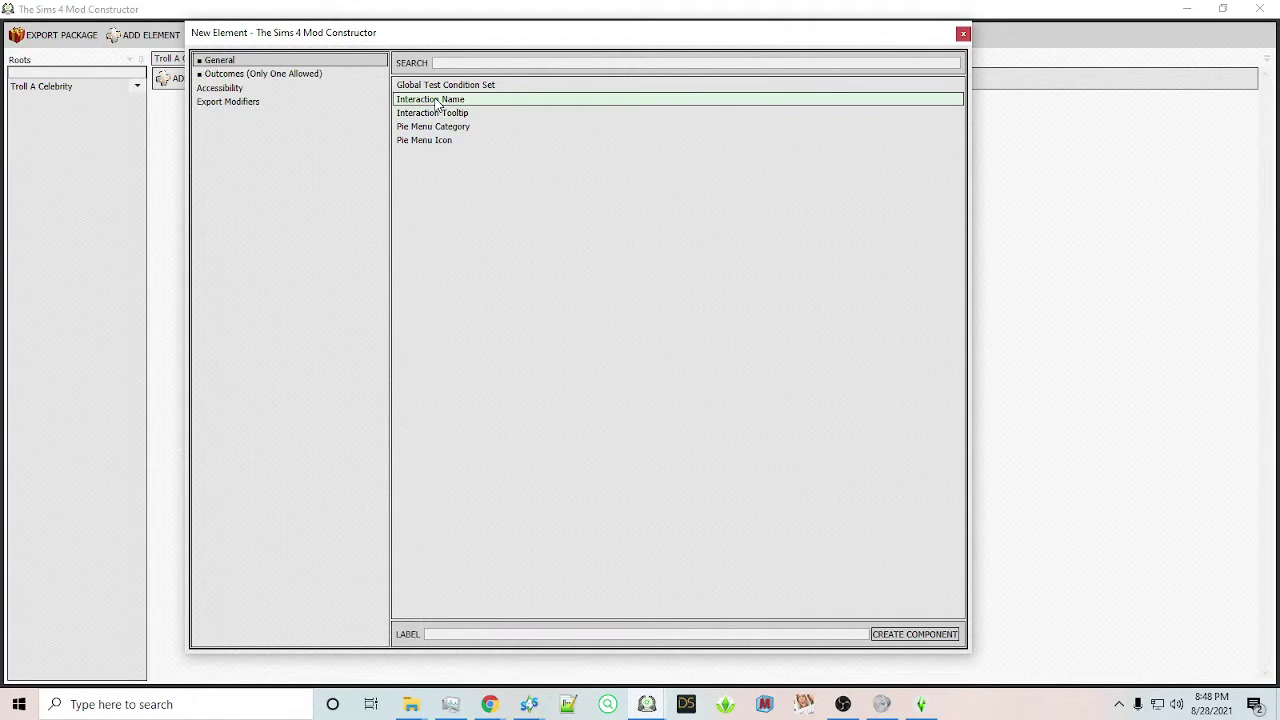
pyautogui.keyDown('ctrl'); pyautogui.click(437, 130); pyautogui.keyUp('ctrl')
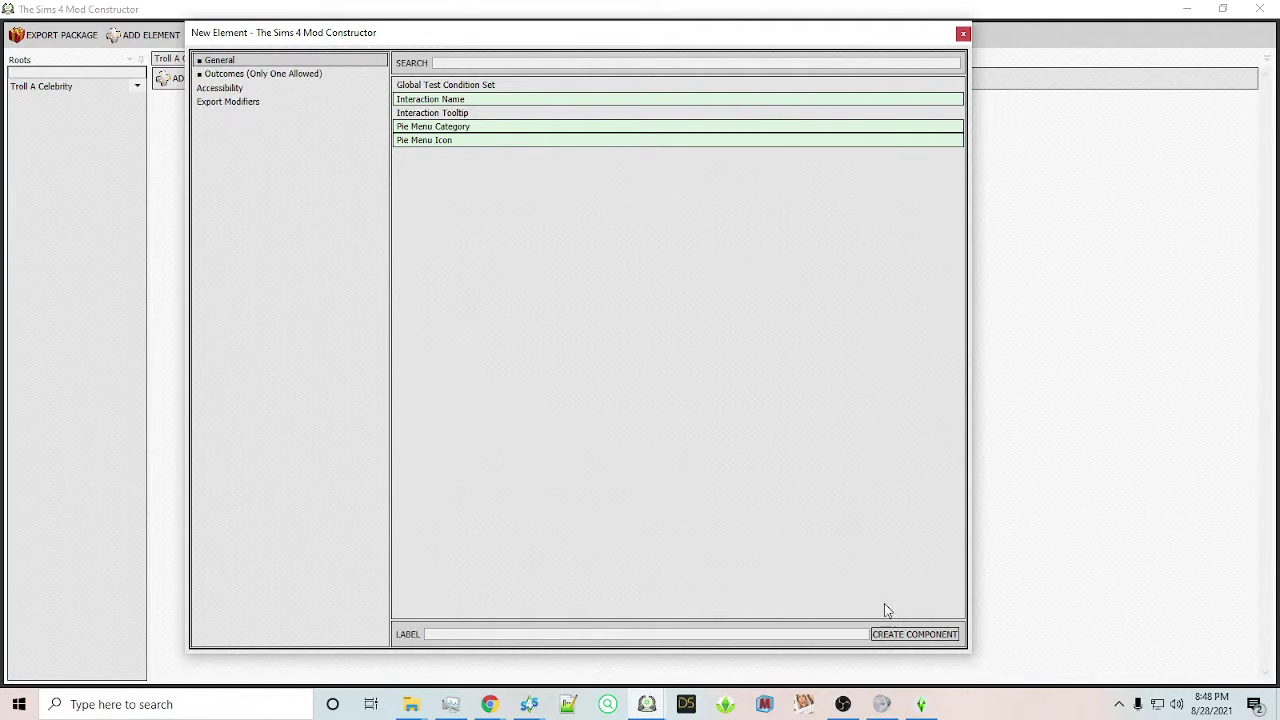
pyautogui.click(890, 636)
pyautogui.click(888, 636)
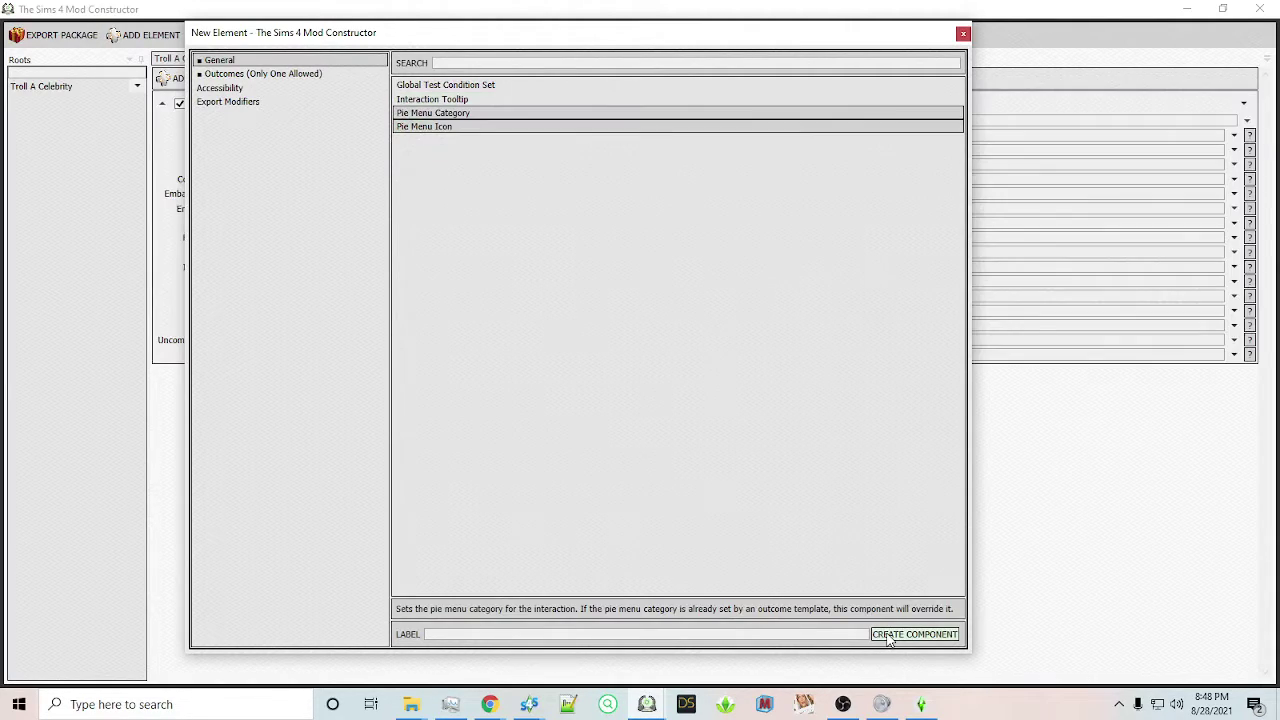
pyautogui.click(888, 636)
pyautogui.doubleClick(437, 113)
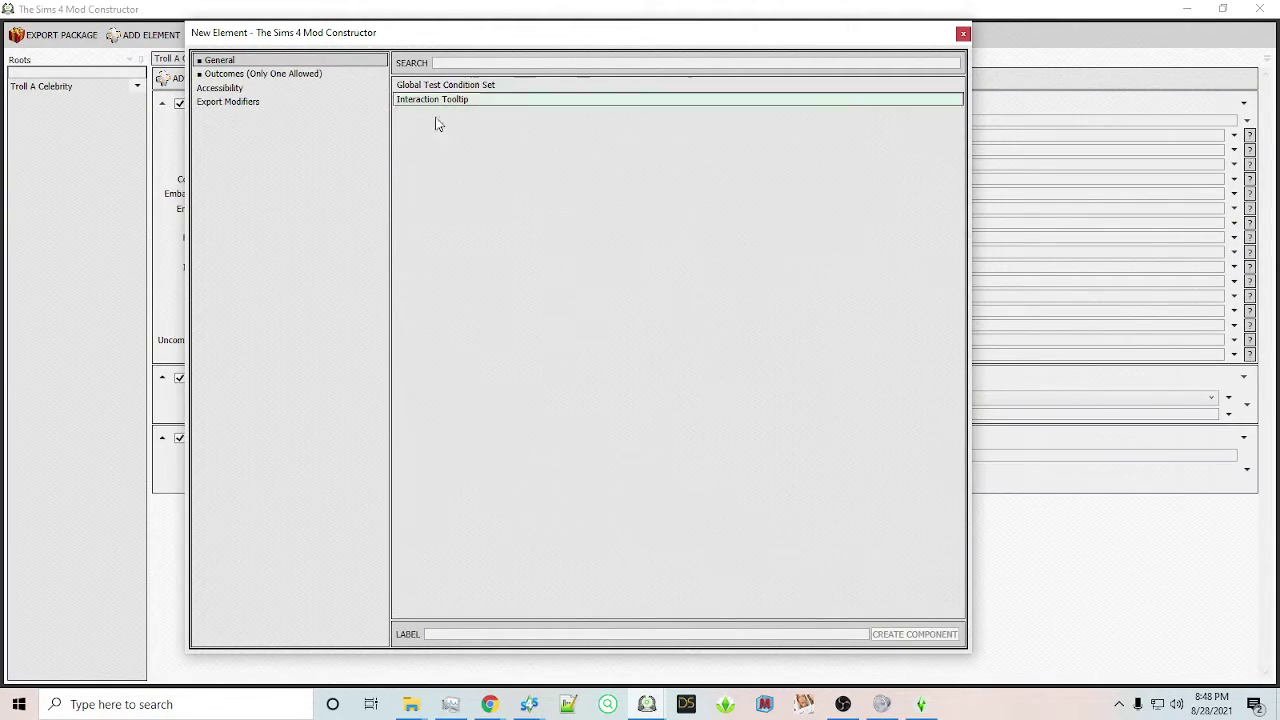
pyautogui.click(962, 35)
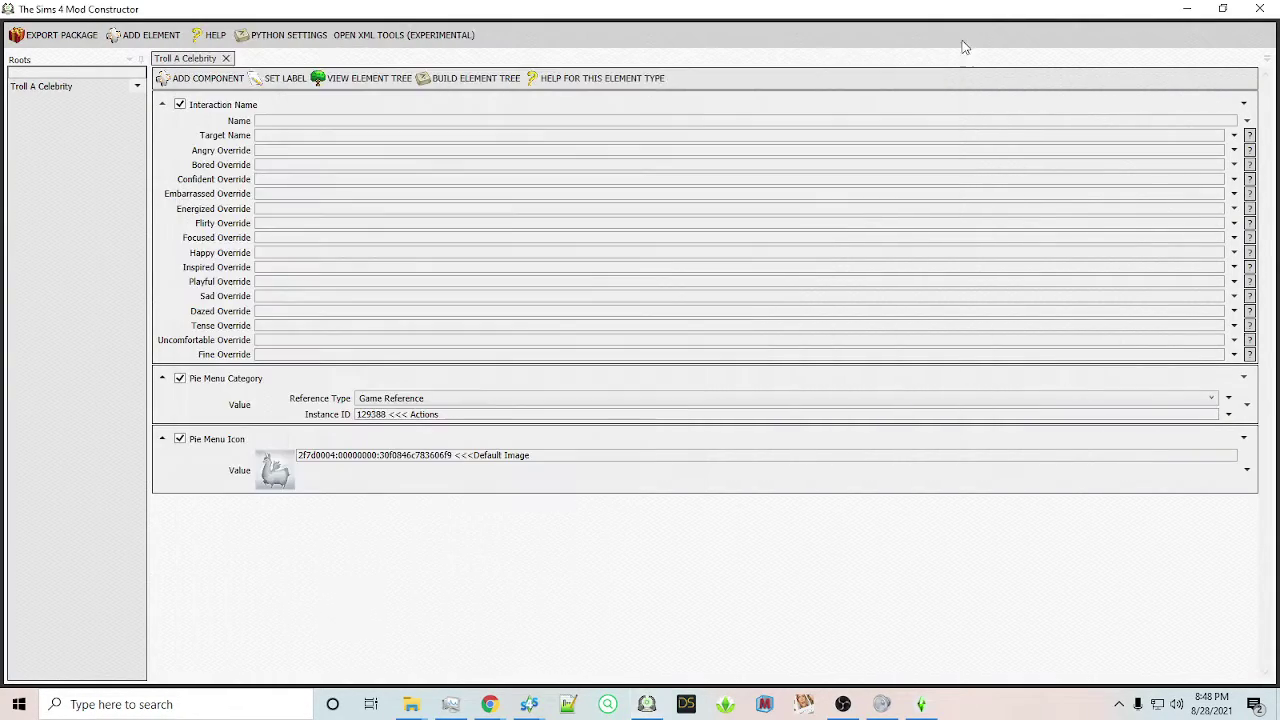
# Set the interaction name to "Troll A Celebrity" and its pie menu icon to the gold star from the BG Headlines images
pyautogui.click(282, 120)
pyautogui.write('Troll A Celebrity')
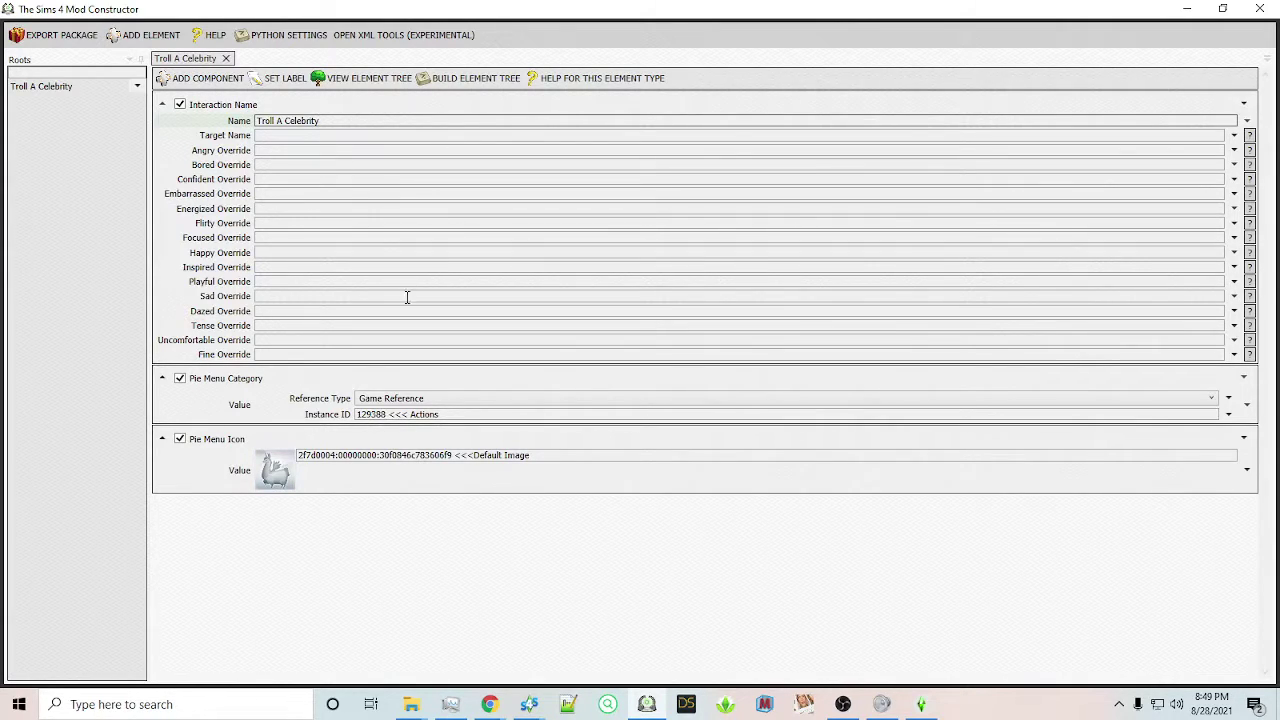
pyautogui.click(284, 484)
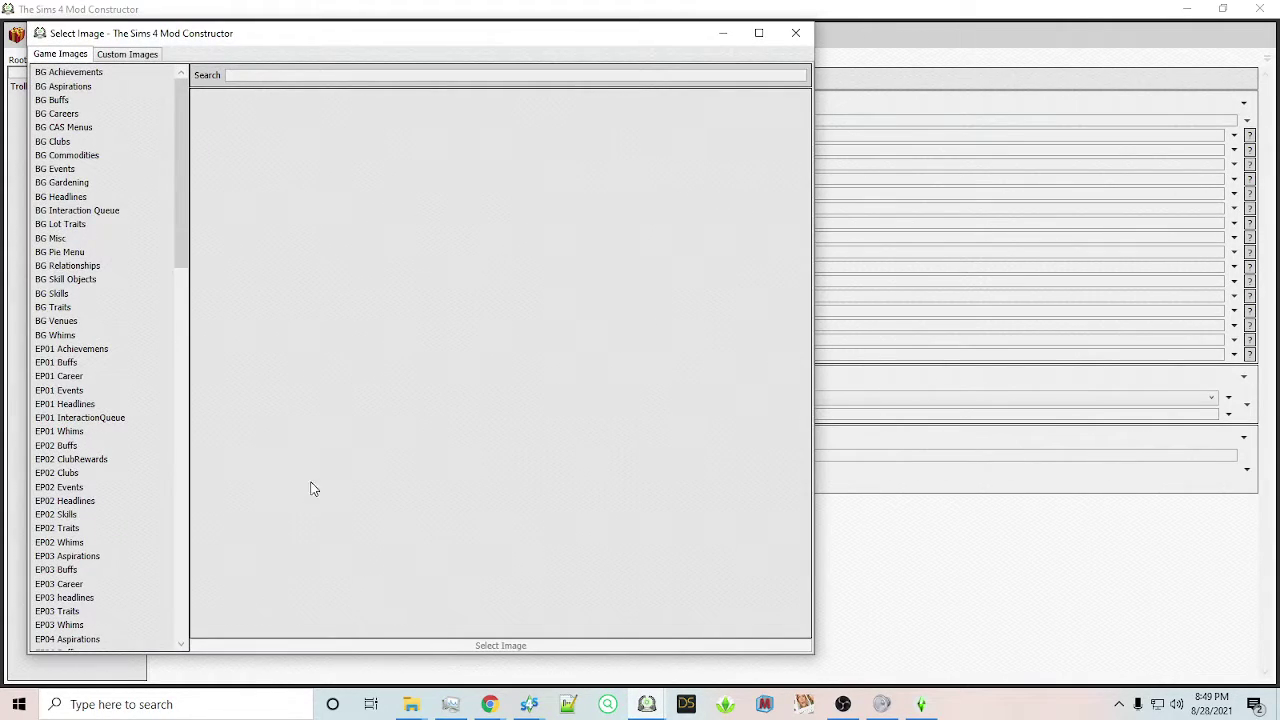
pyautogui.click(282, 18)
pyautogui.click(274, 470)
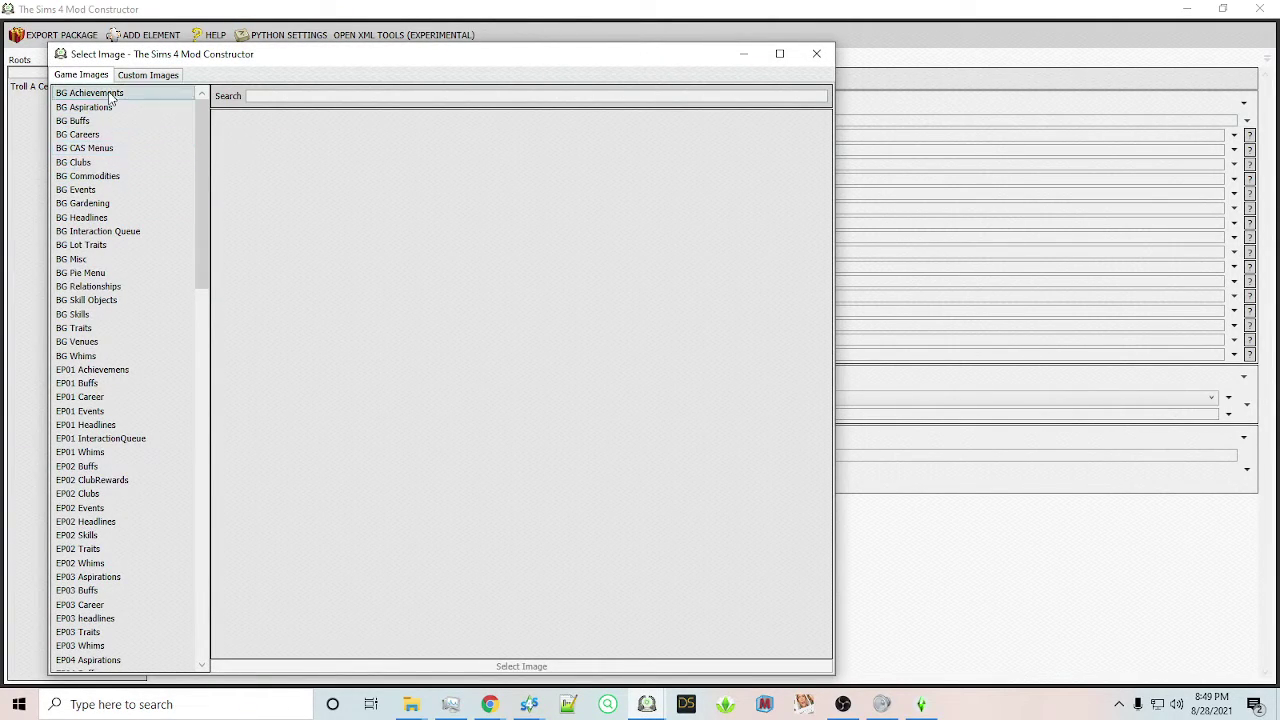
pyautogui.click(89, 220)
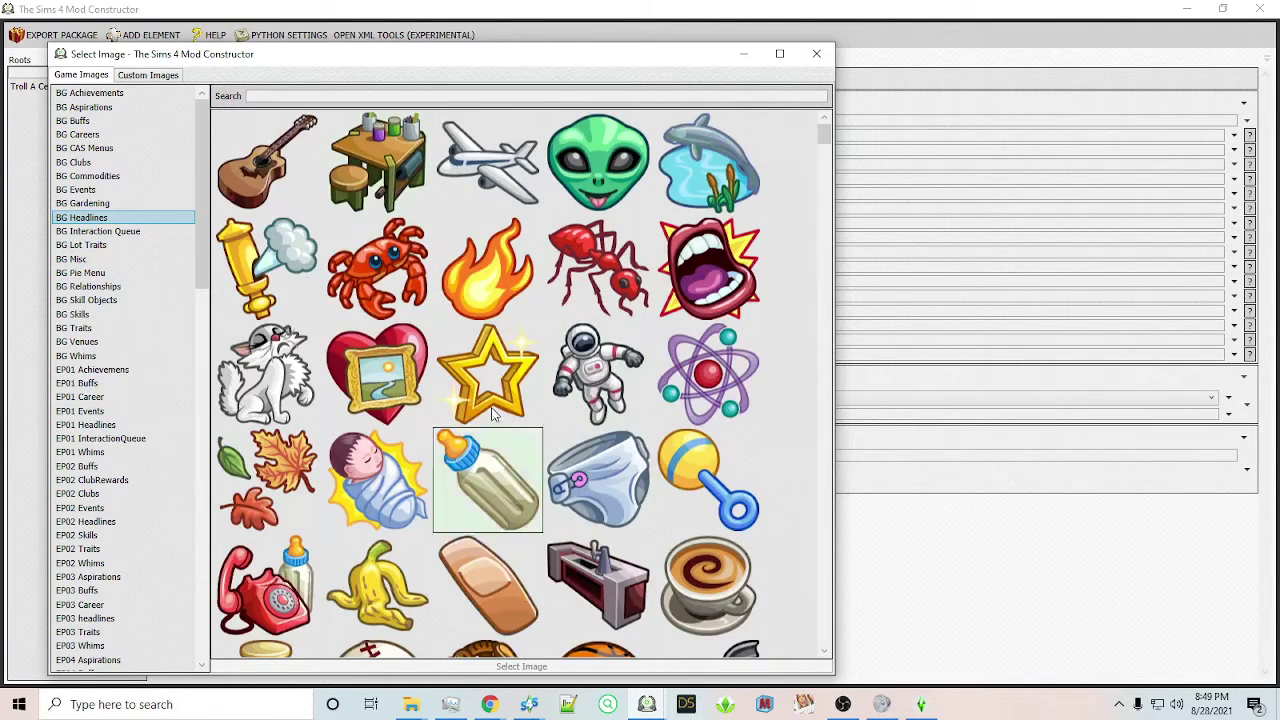
pyautogui.click(488, 374)
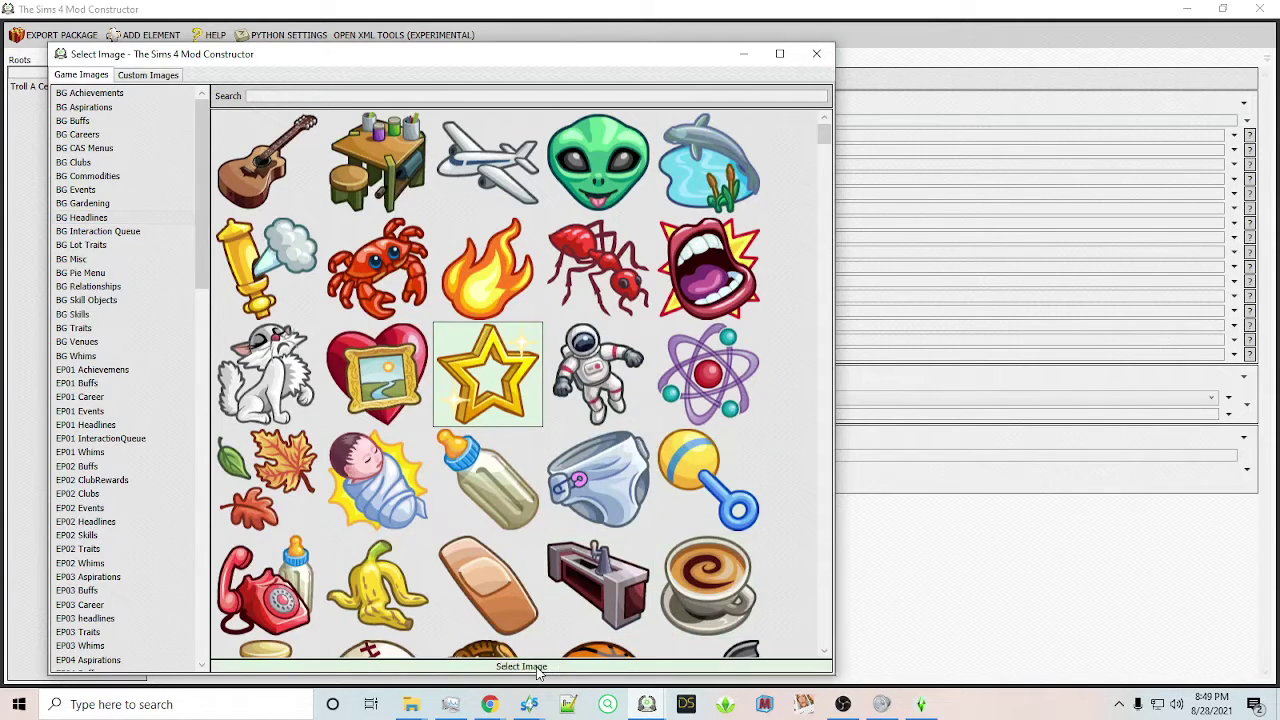
pyautogui.click(812, 56)
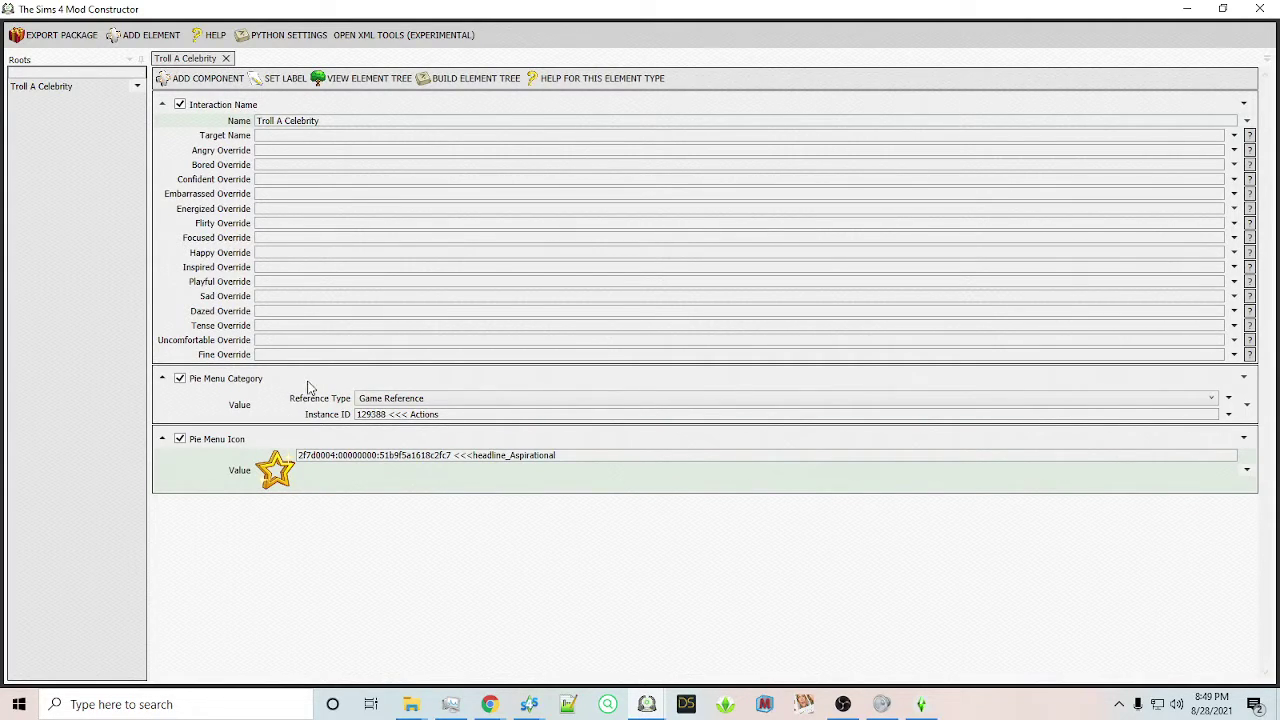
# Add a Pie Menu Category element from the Subordinate Types and name it "Sample Interactions"
pyautogui.click(131, 40)
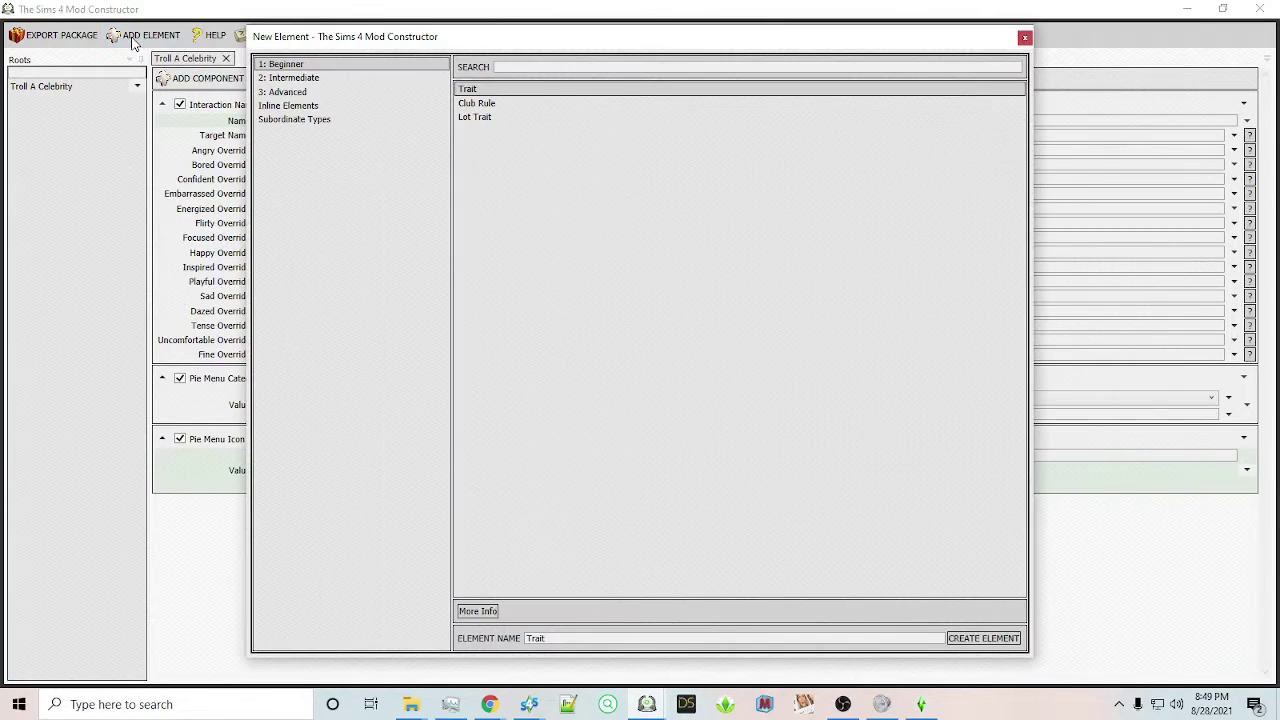
pyautogui.click(295, 121)
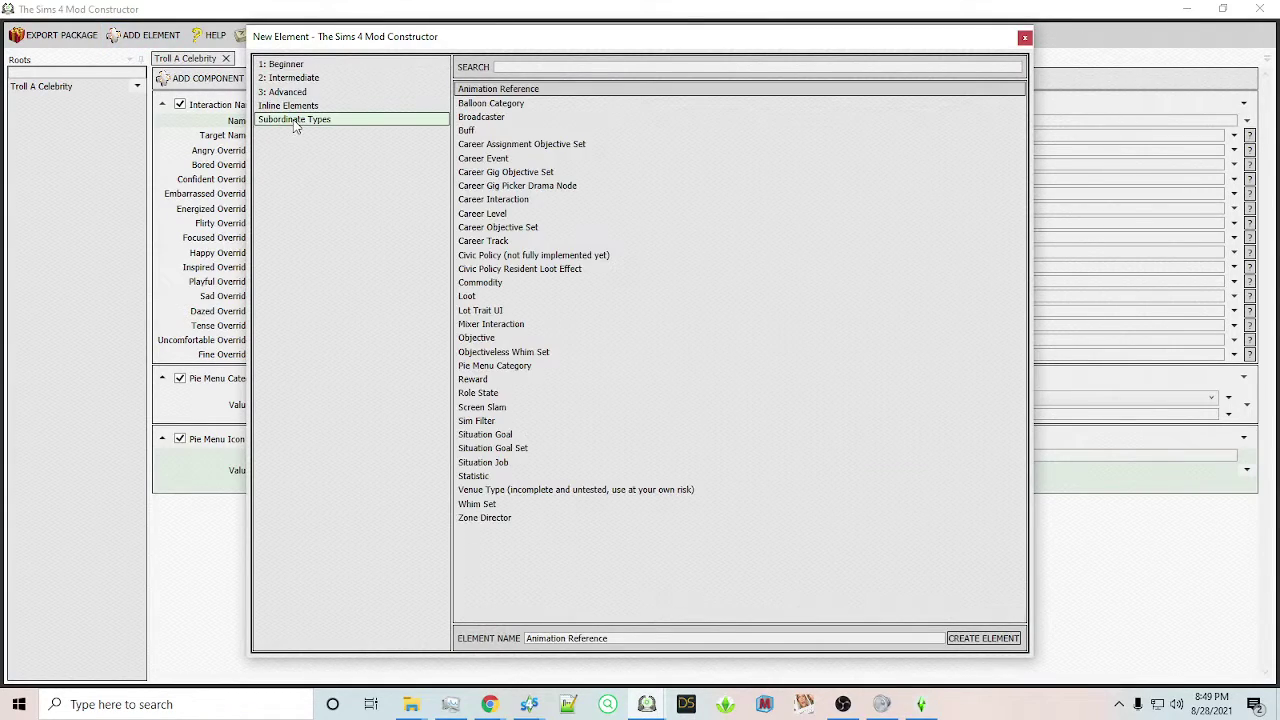
pyautogui.click(506, 367)
pyautogui.moveTo(617, 641); pyautogui.dragTo(378, 648)
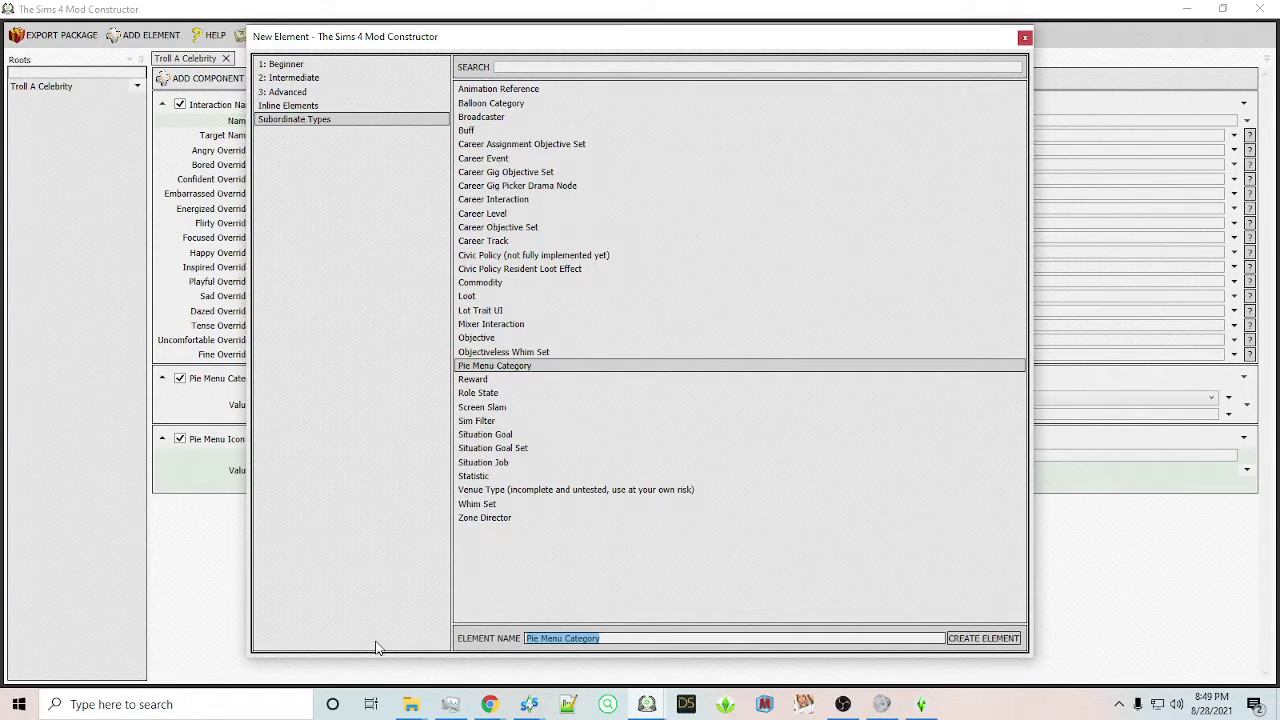
pyautogui.write('Sample Interactions')
pyautogui.press('Return')
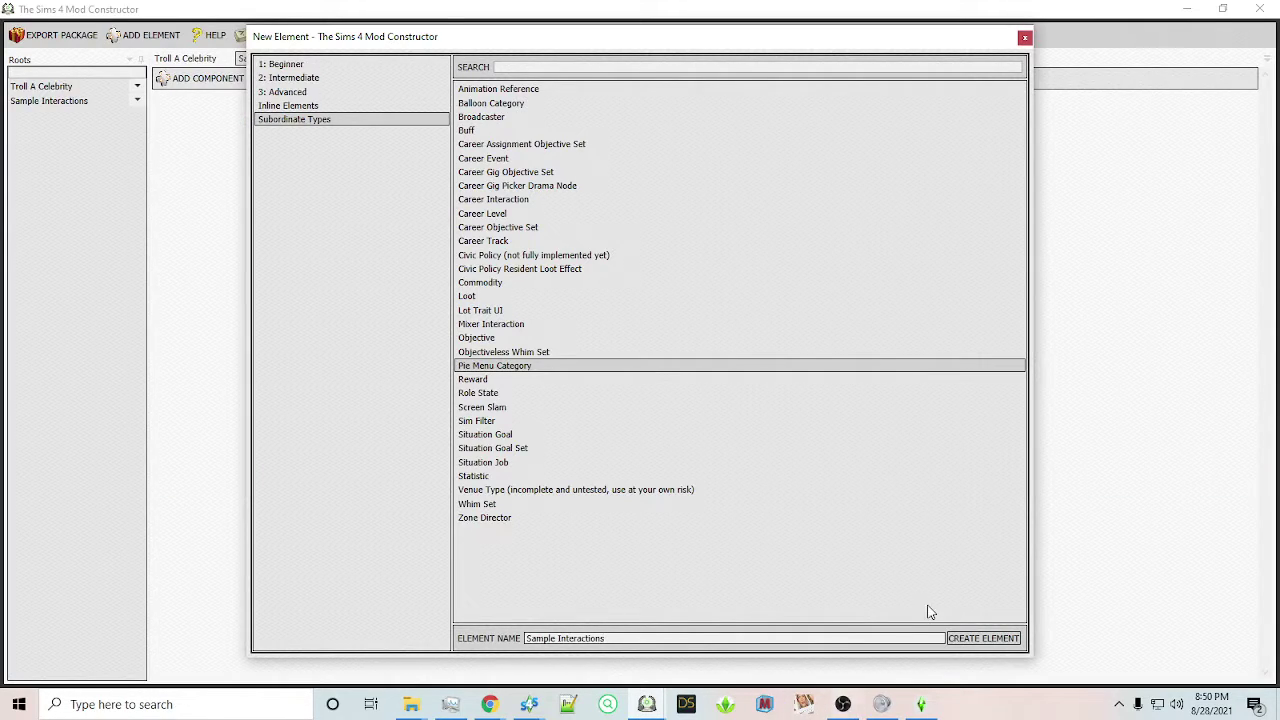
pyautogui.click(1024, 37)
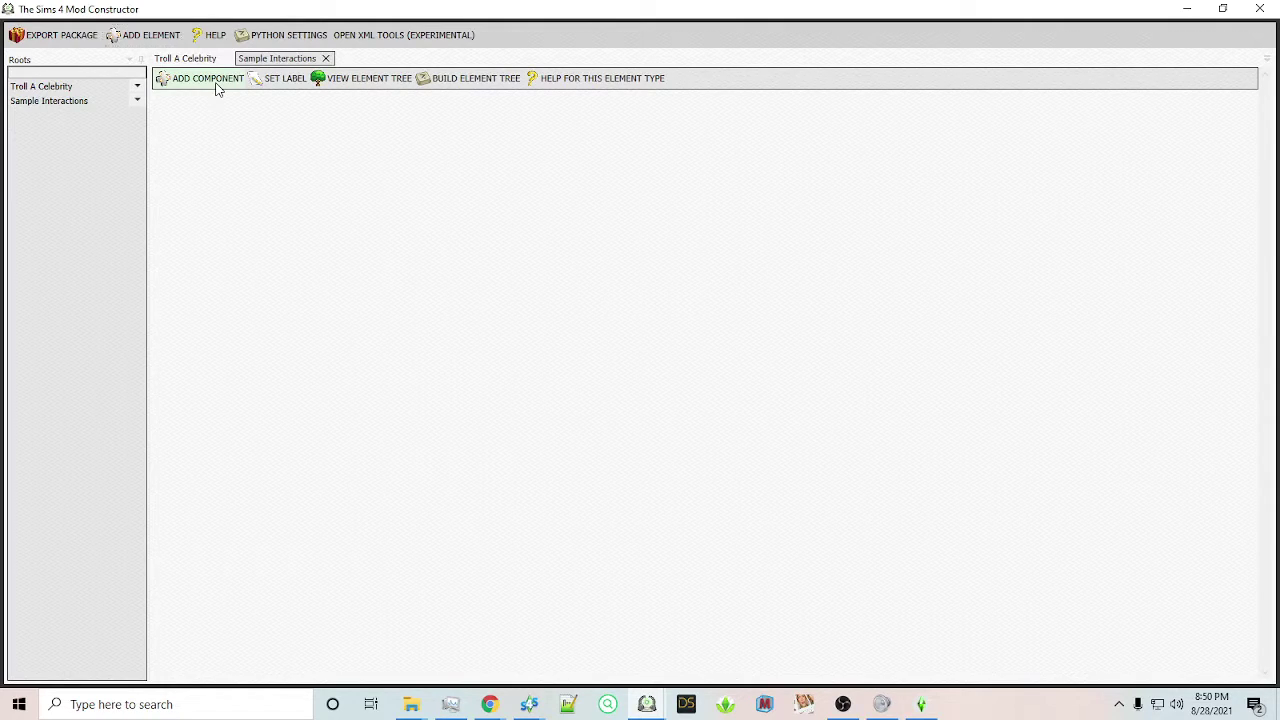
# Add the Category Name, Icon and Parent Category components to the Sample Interactions element
pyautogui.click(216, 86)
pyautogui.moveTo(347, 103); pyautogui.dragTo(346, 52)
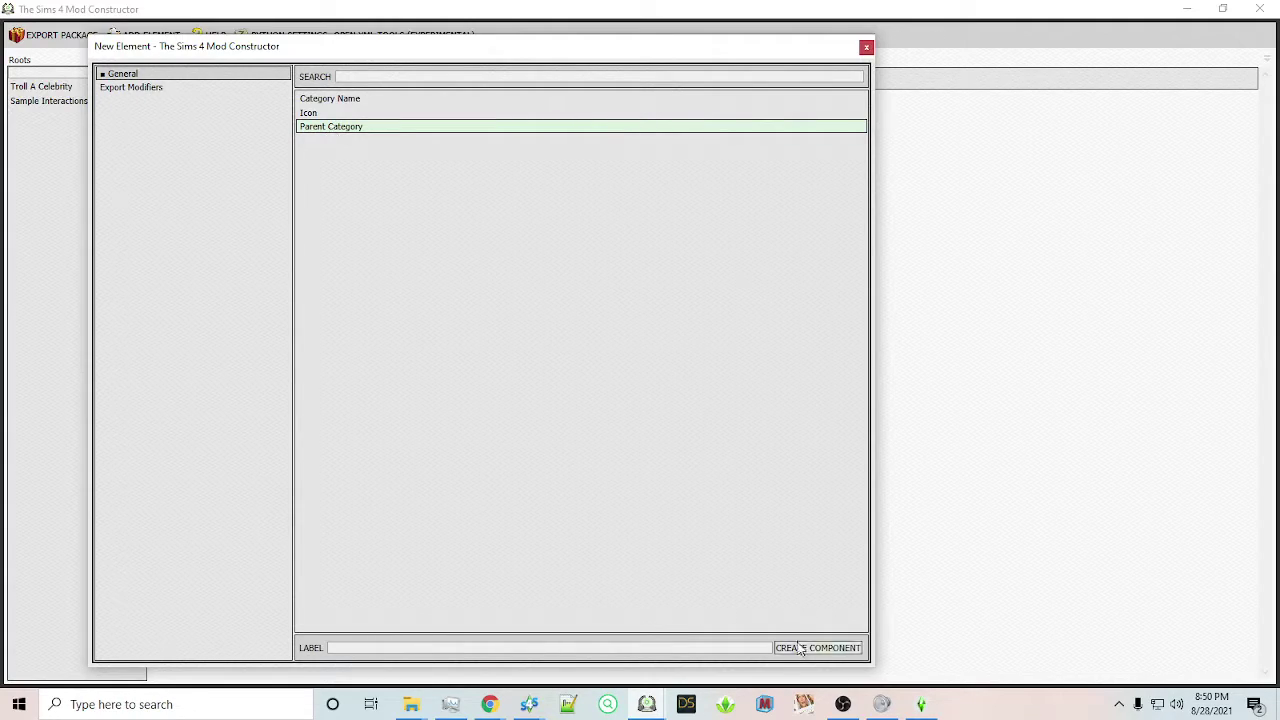
pyautogui.click(374, 113)
pyautogui.click(380, 98)
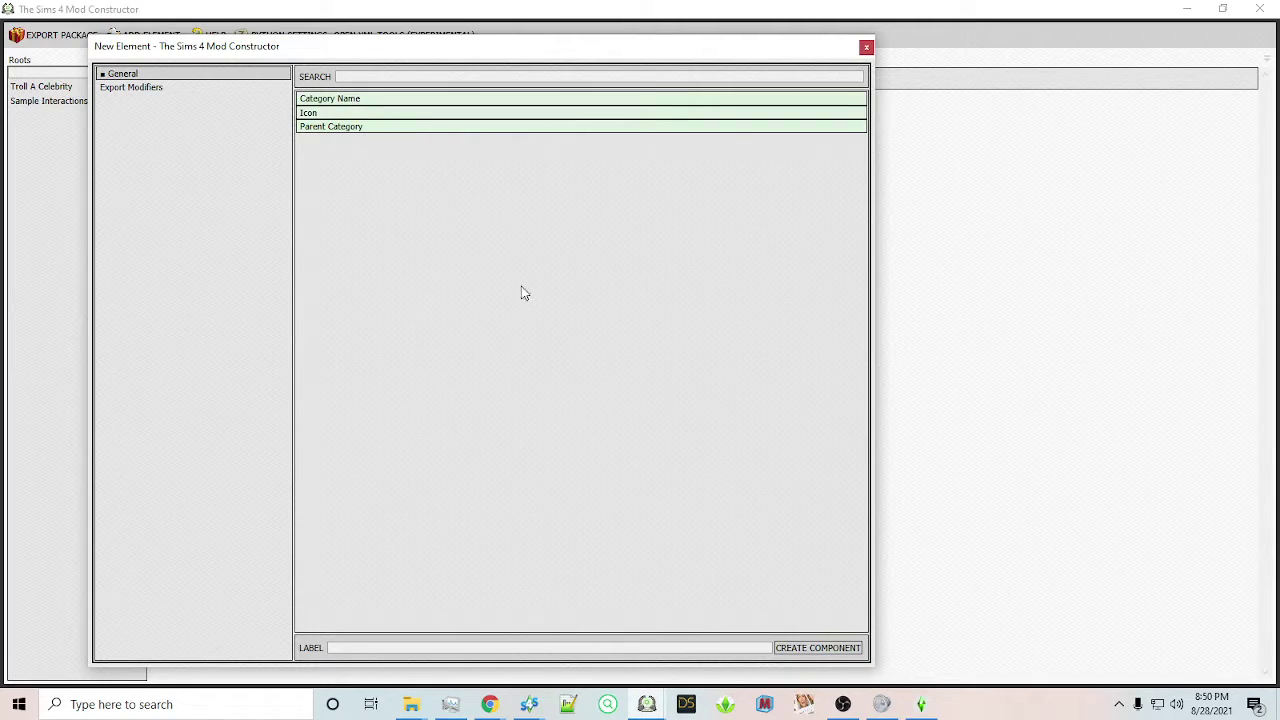
pyautogui.click(808, 648)
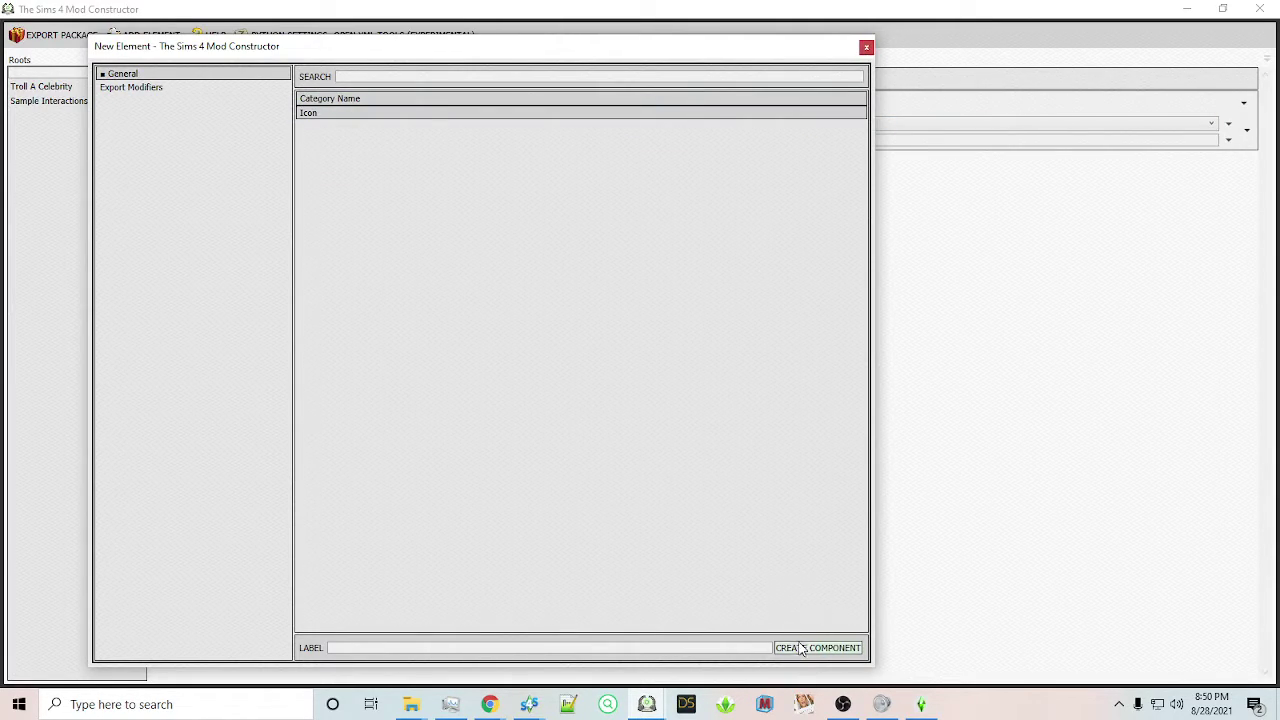
pyautogui.click(867, 47)
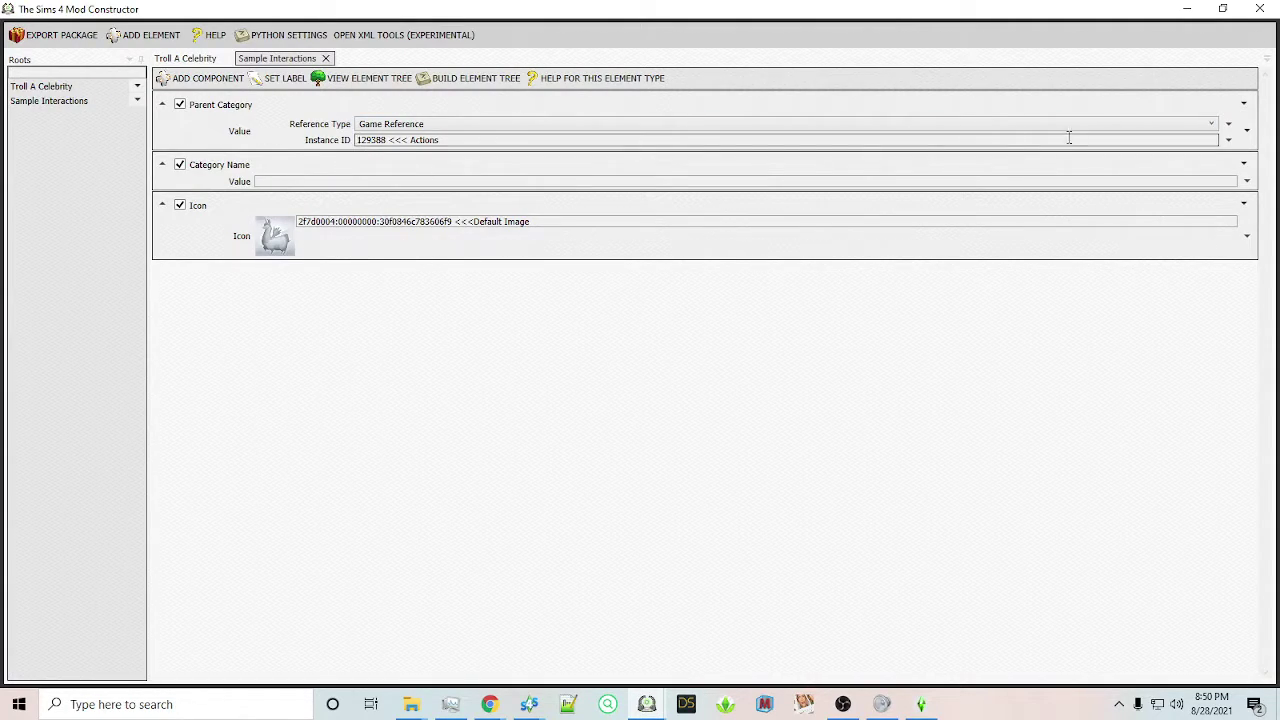
# Search the Parent Category's game presets for "web" and "computer" categories, then leave the preset list
pyautogui.click(1228, 139)
pyautogui.click(1226, 174)
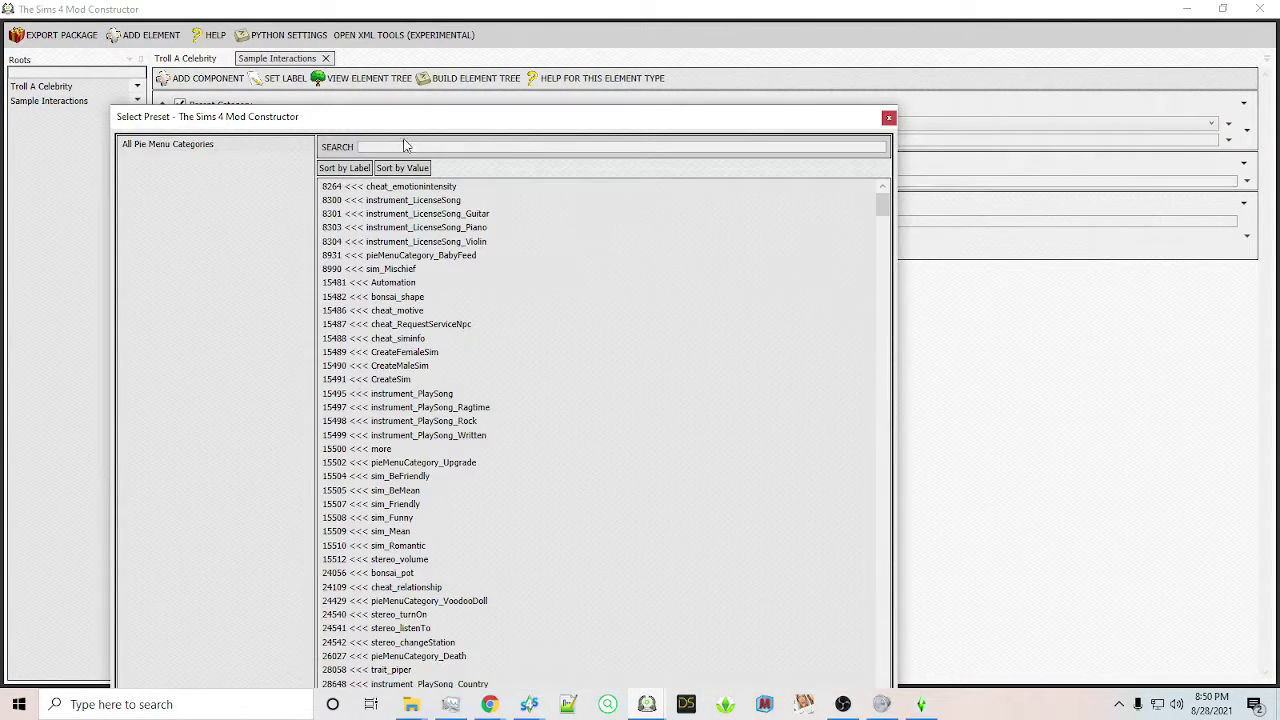
pyautogui.moveTo(383, 116); pyautogui.dragTo(182, 93)
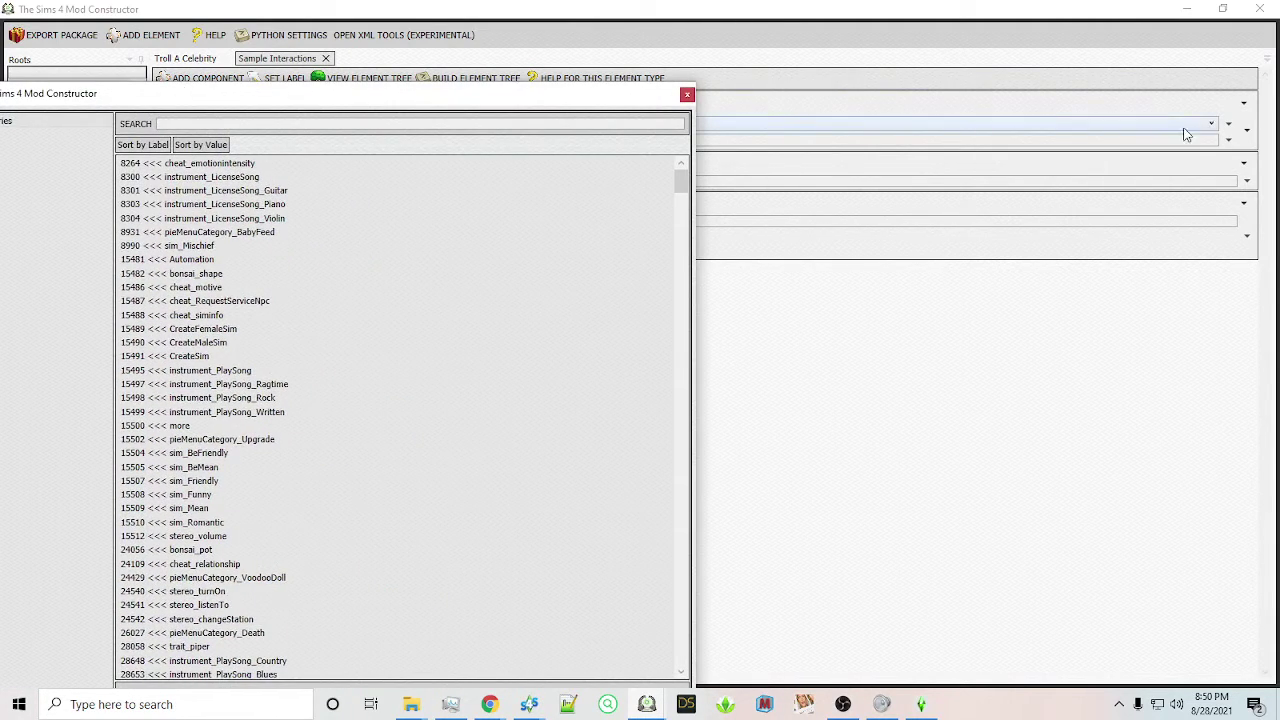
pyautogui.click(1228, 139)
pyautogui.click(1226, 174)
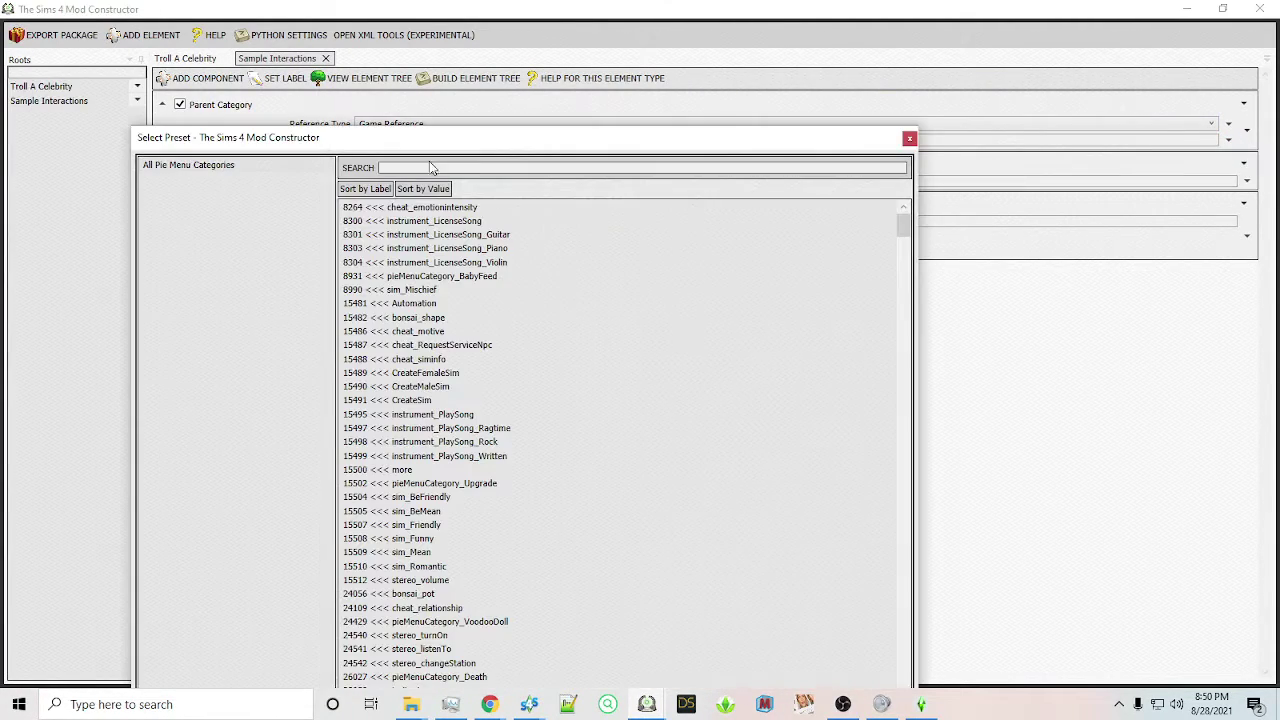
pyautogui.doubleClick(491, 136)
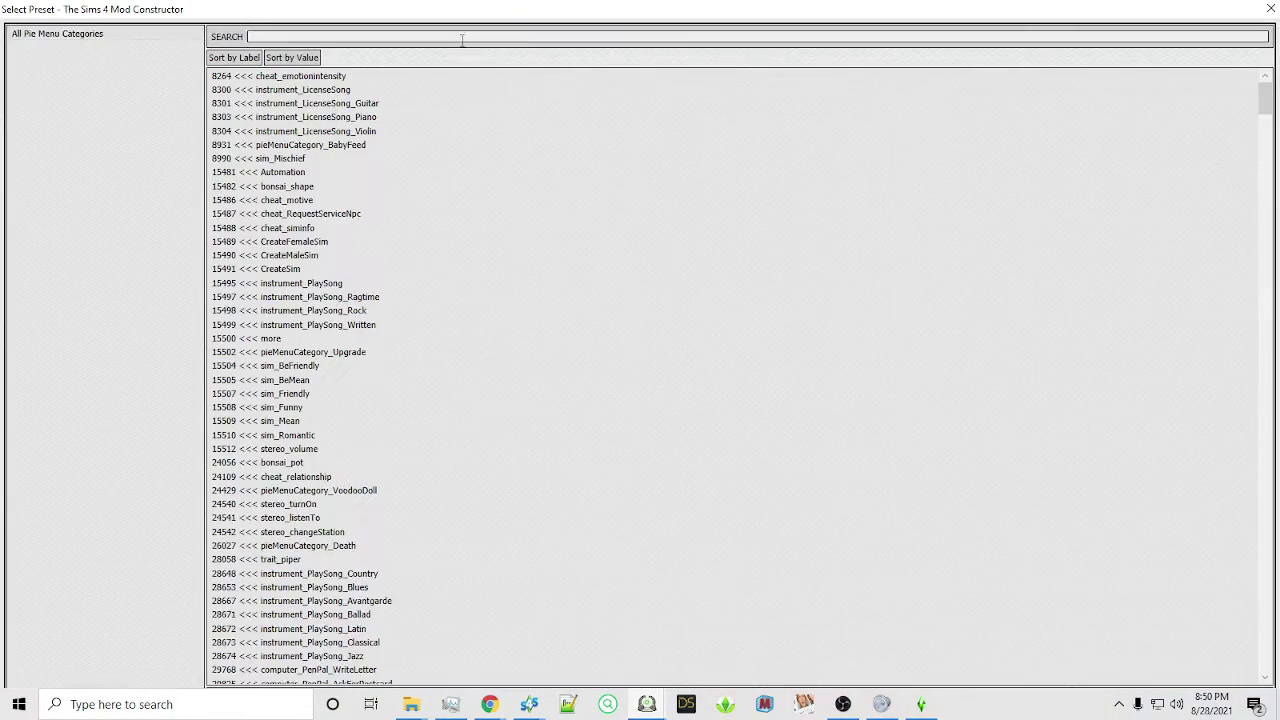
pyautogui.click(407, 37)
pyautogui.write('web')
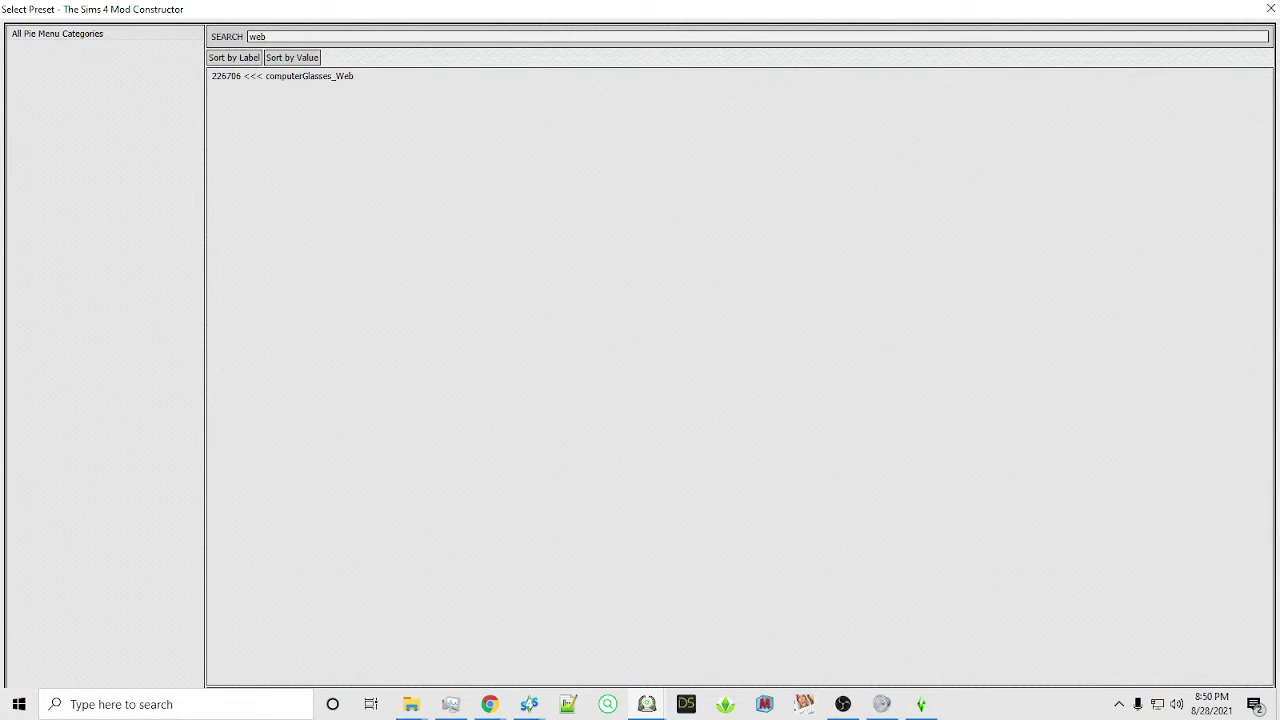
pyautogui.press('BackSpace')
pyautogui.press('BackSpace')
pyautogui.press('BackSpace')
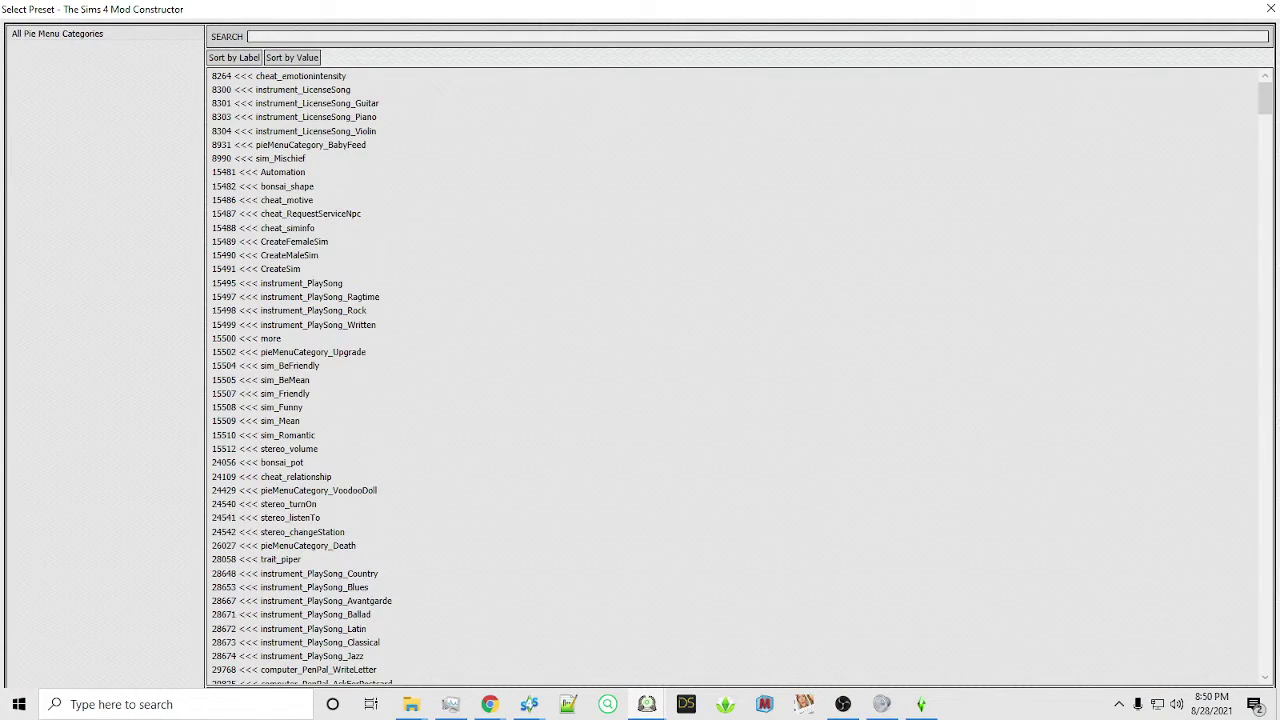
pyautogui.scroll(-13, 425, 318)
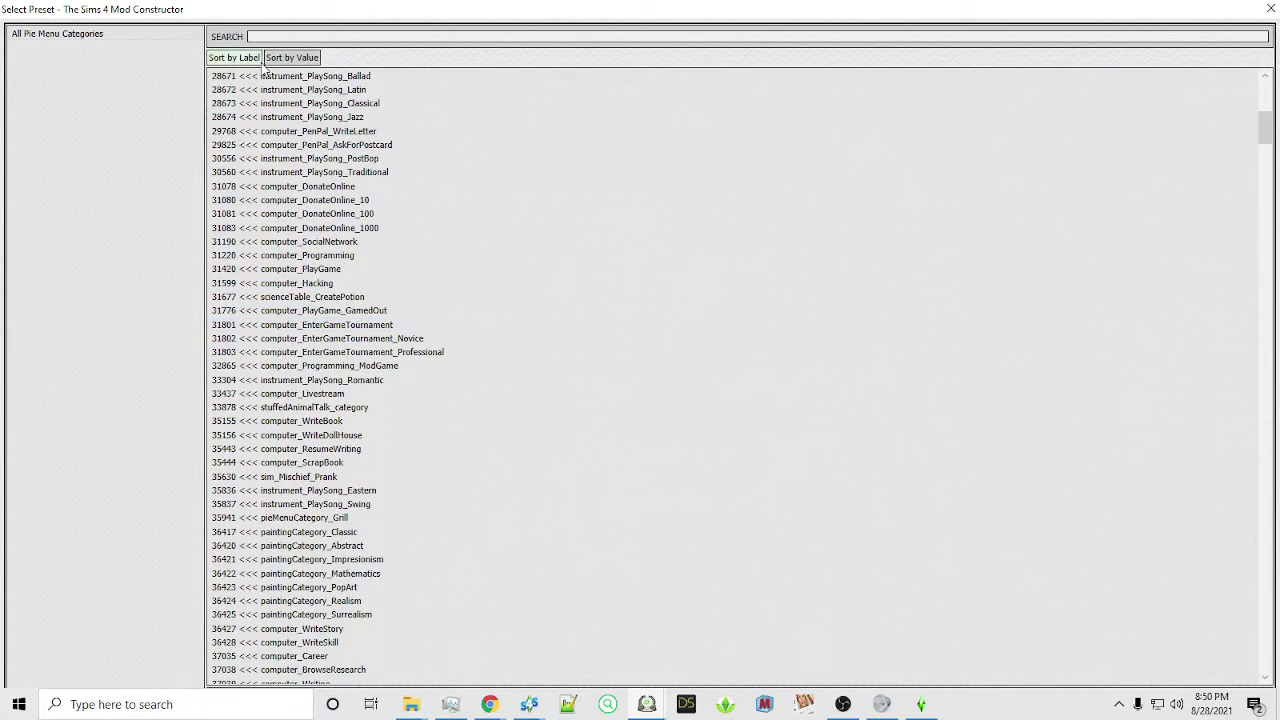
pyautogui.write('computer')
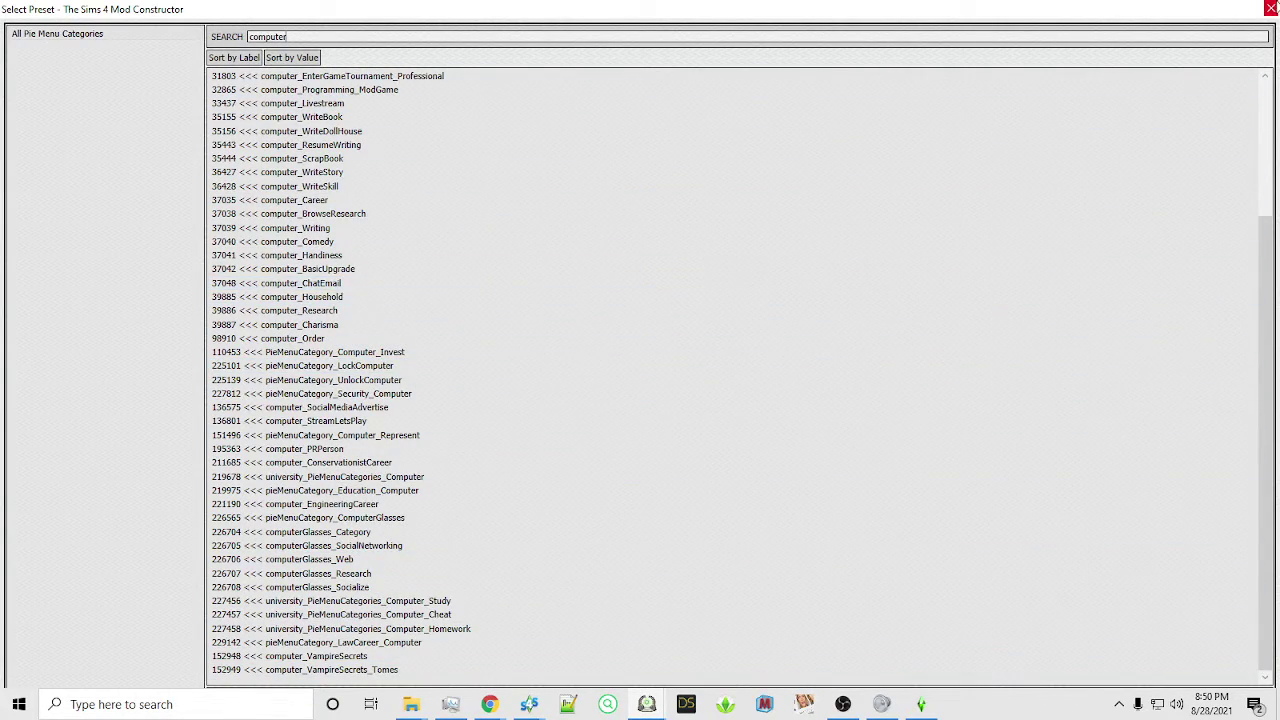
pyautogui.click(1270, 9)
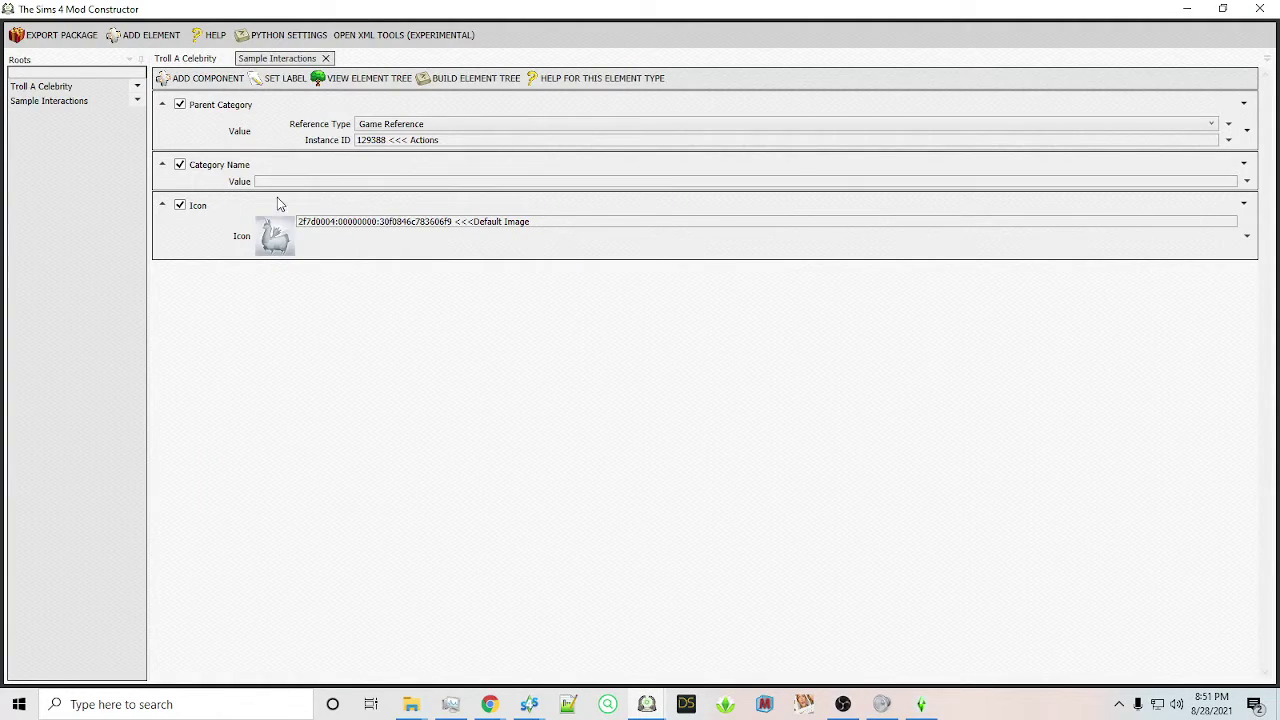
# Delete the Parent Category component from the Sample Interactions element and set the category name to "Sample Interactions"
pyautogui.click(1245, 105)
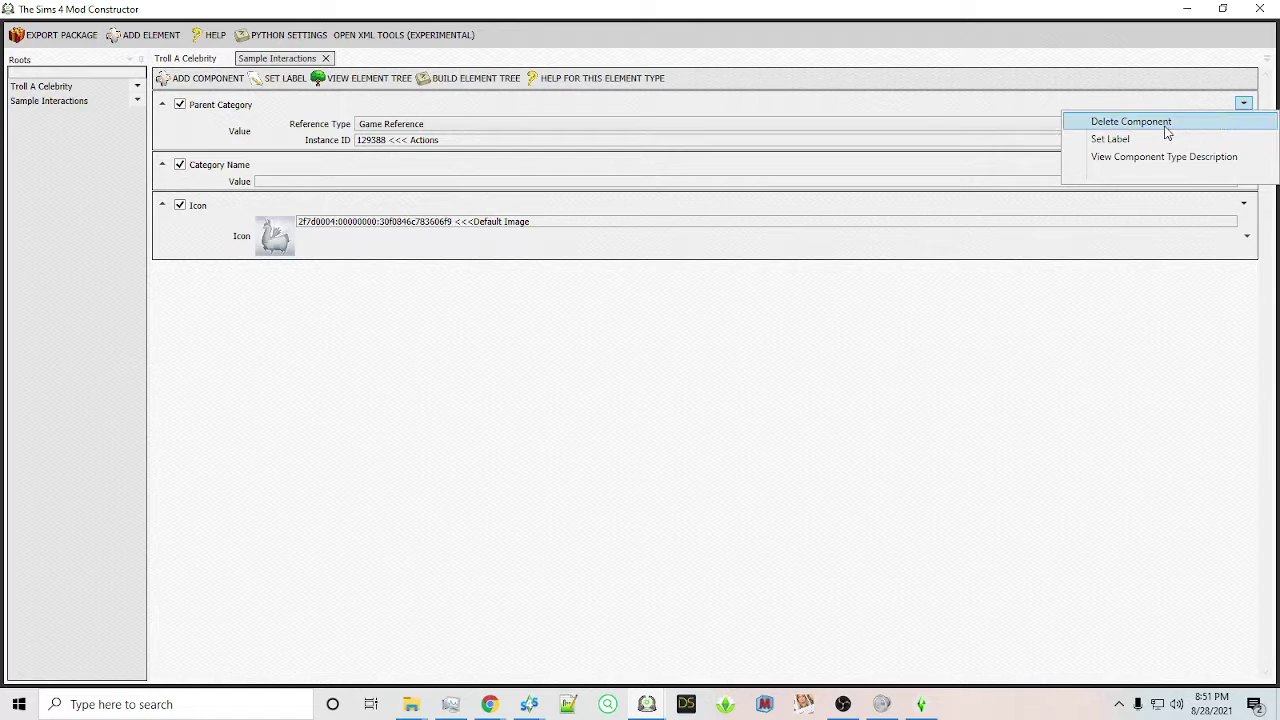
pyautogui.click(1167, 123)
pyautogui.click(688, 398)
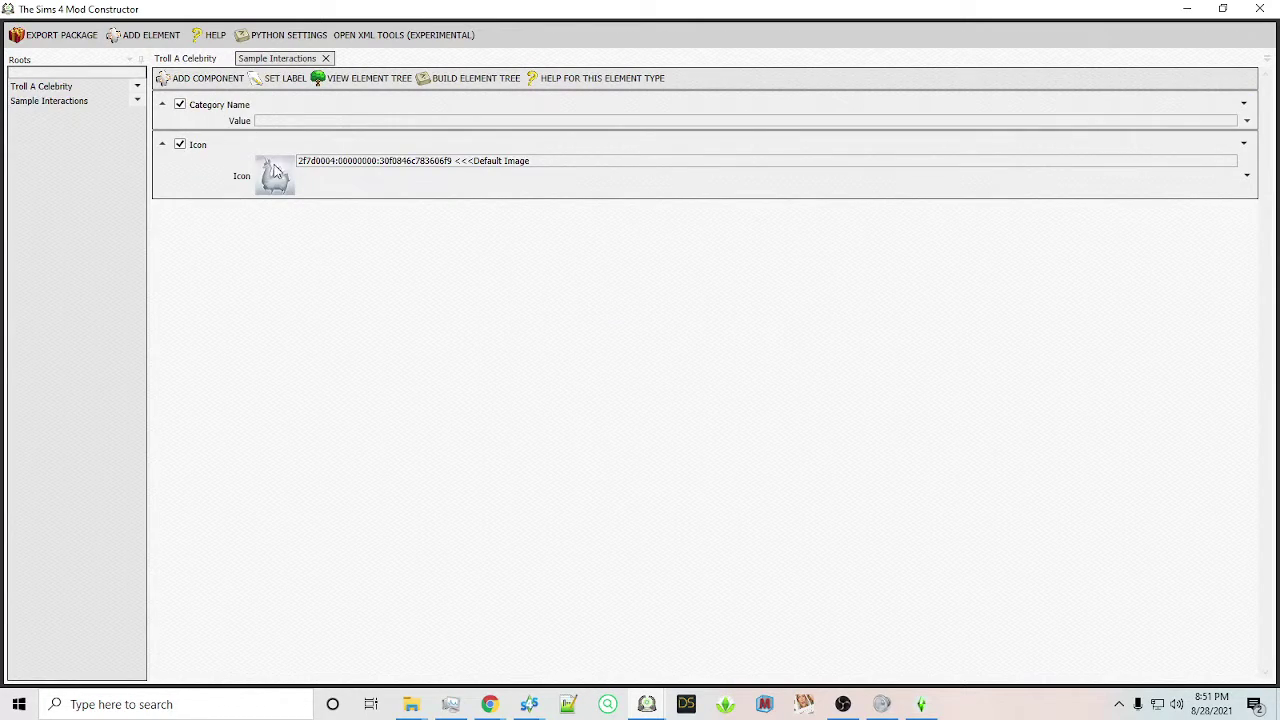
pyautogui.write('Sample Interactions')
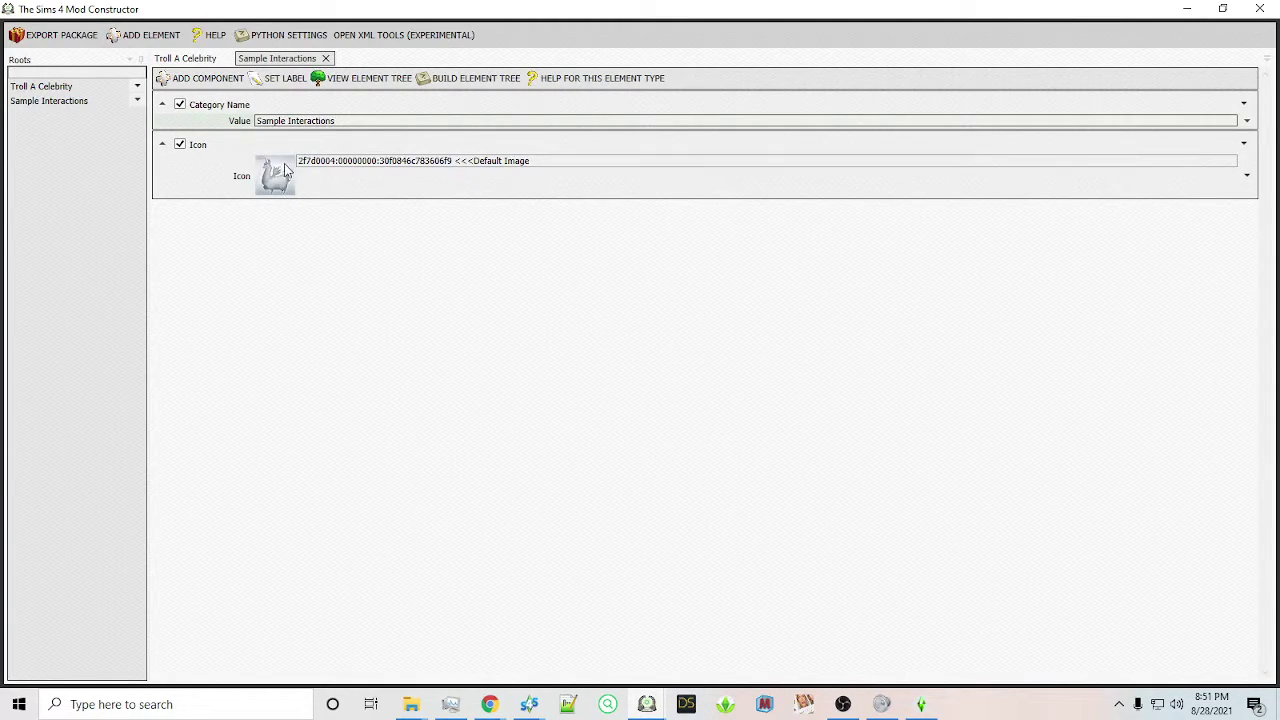
# Set the category icon to the playing cards image from BG Clubs and close the Sample Interactions element
pyautogui.click(282, 166)
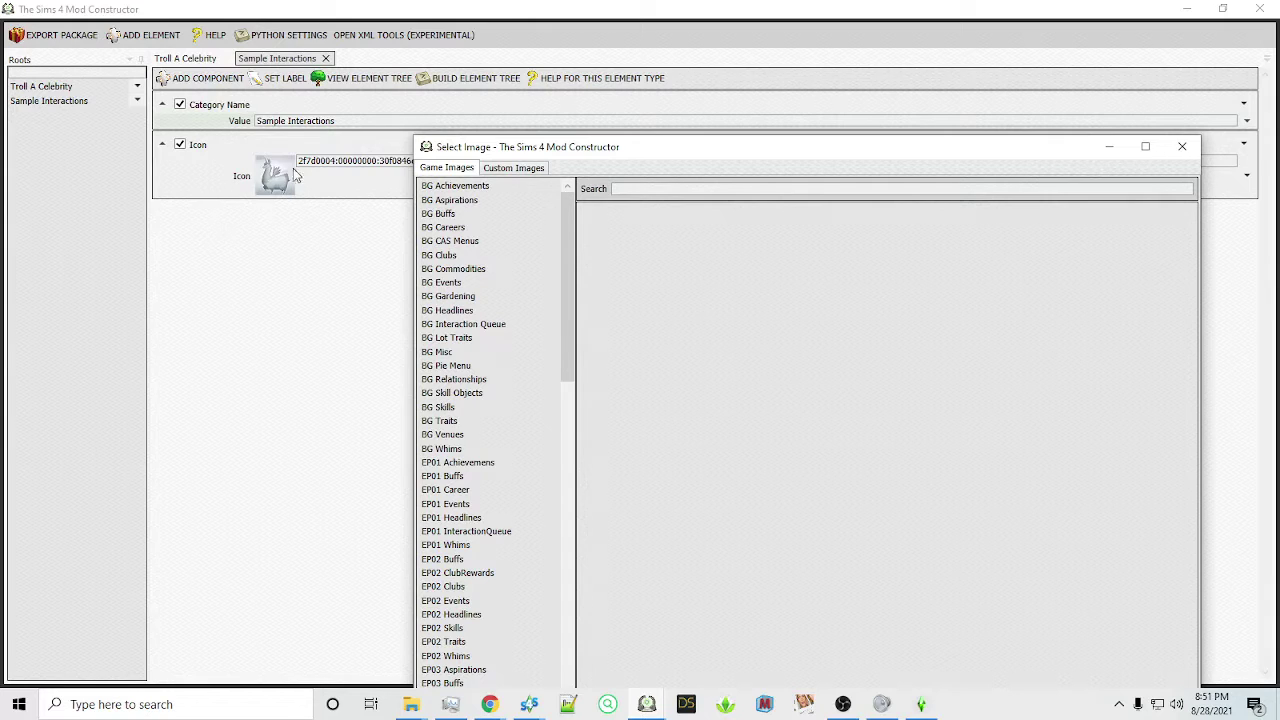
pyautogui.click(463, 257)
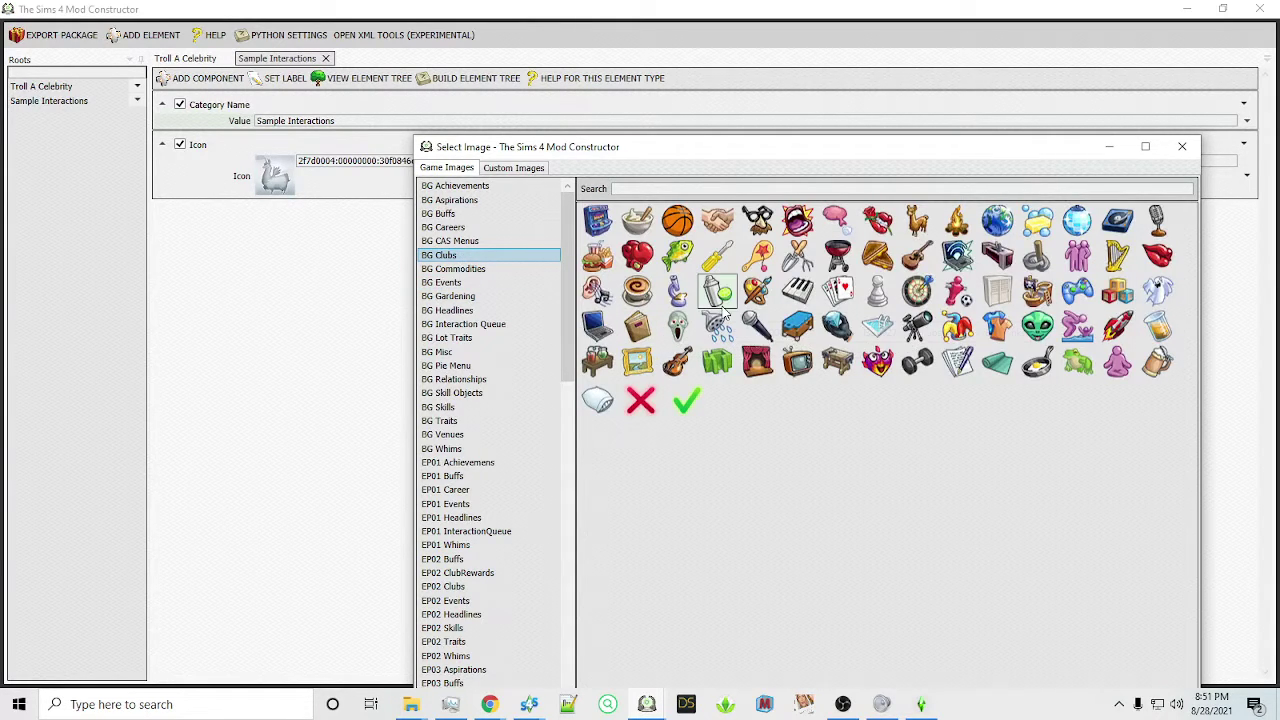
pyautogui.click(838, 290)
pyautogui.moveTo(854, 149); pyautogui.dragTo(690, 5)
pyautogui.click(755, 681)
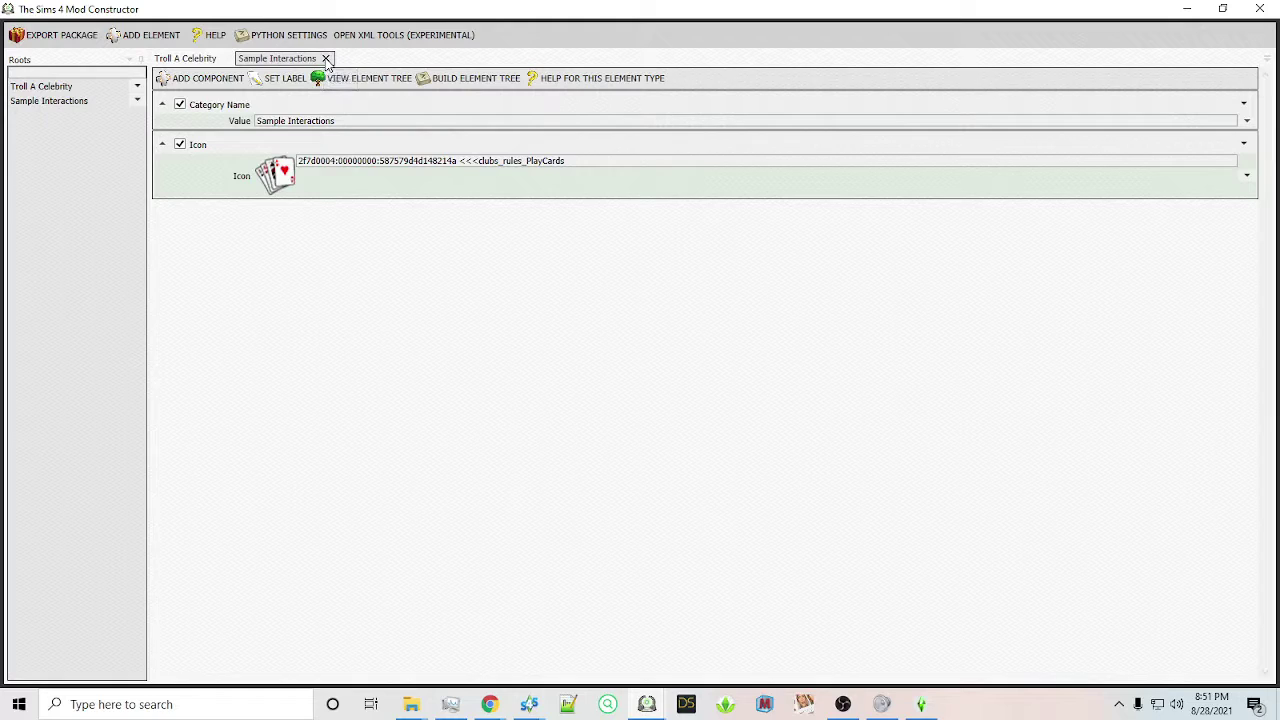
pyautogui.click(325, 59)
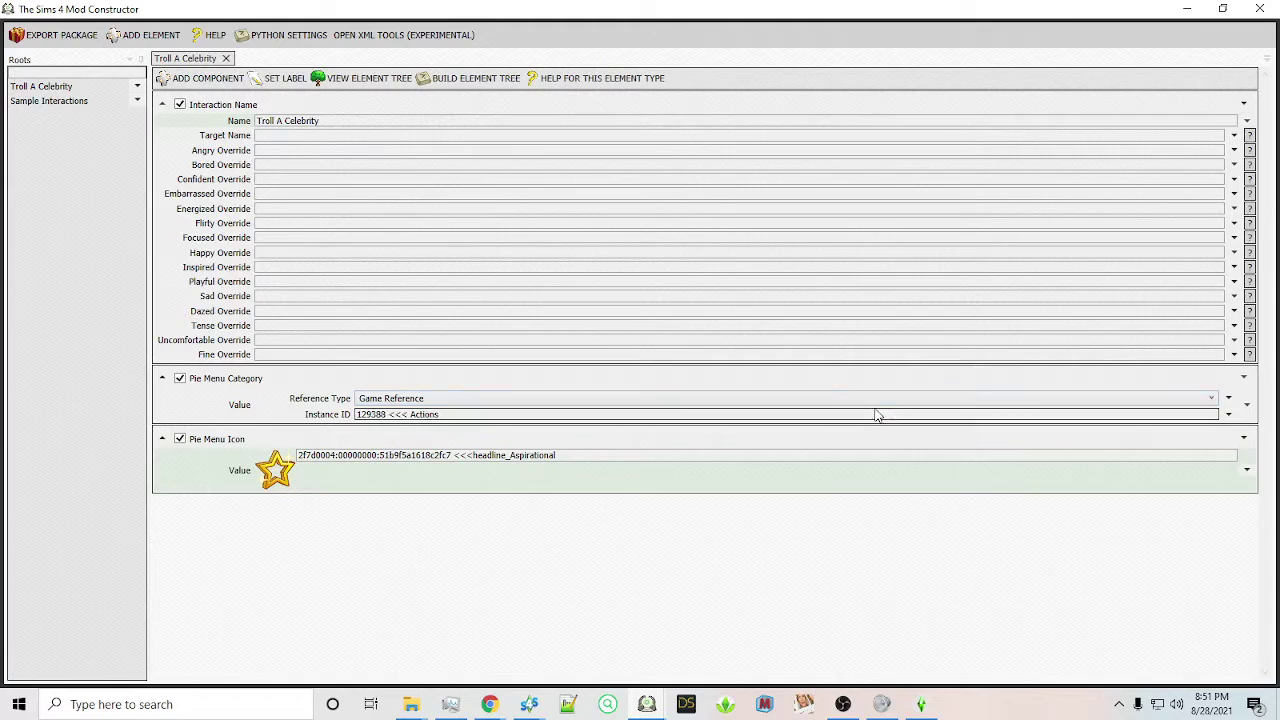
# Try the New Element reference type for Troll A Celebrity's Pie Menu Category and view the blank category element
pyautogui.click(1228, 414)
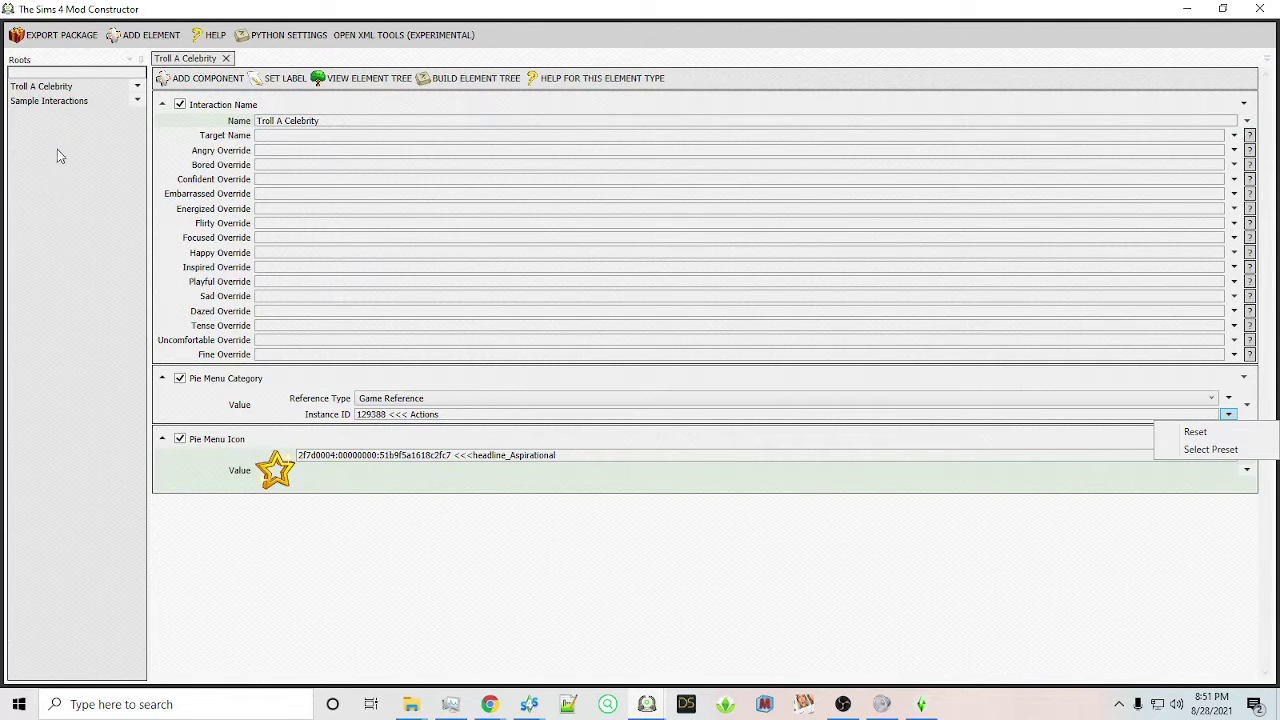
pyautogui.click(380, 400)
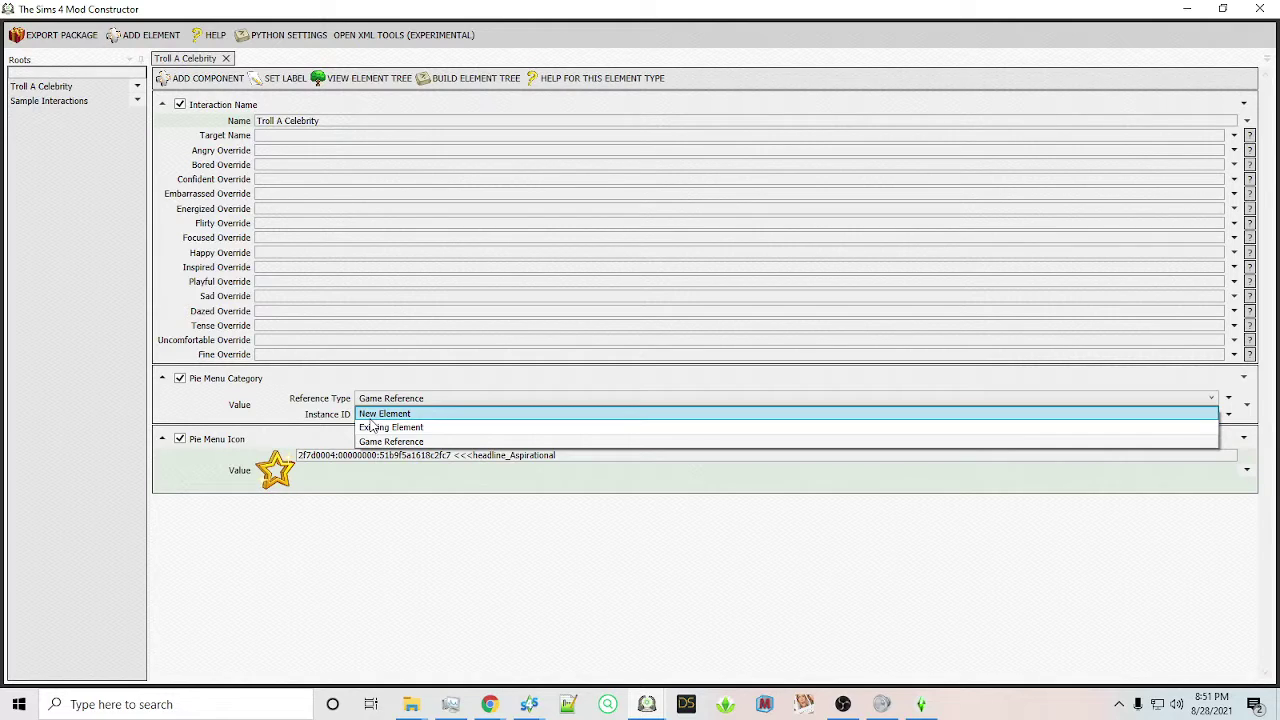
pyautogui.click(322, 440)
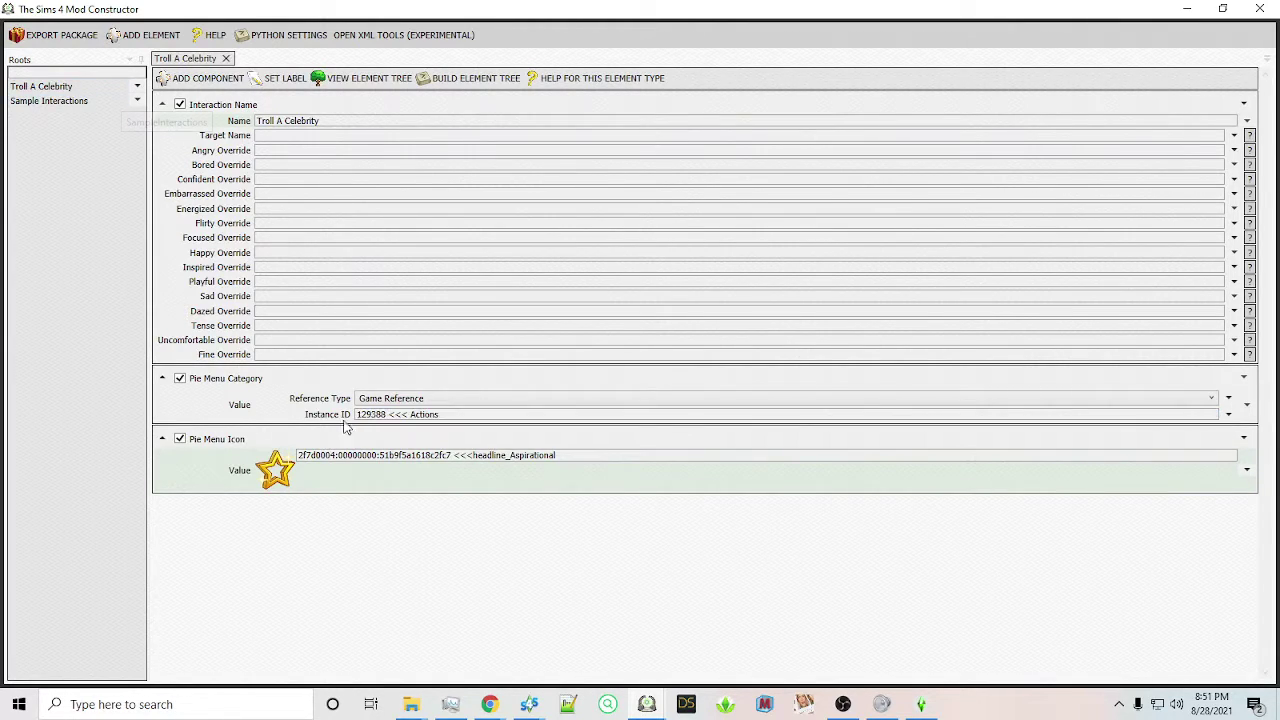
pyautogui.click(381, 400)
pyautogui.click(375, 410)
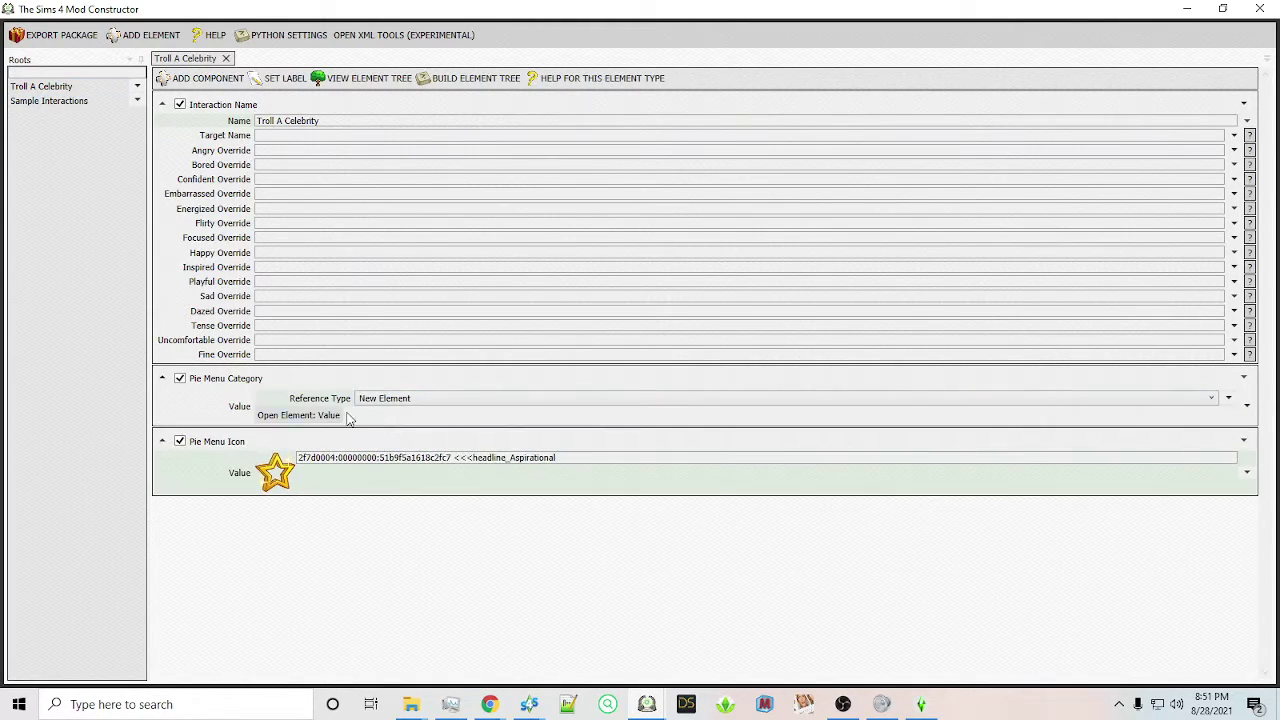
pyautogui.click(300, 415)
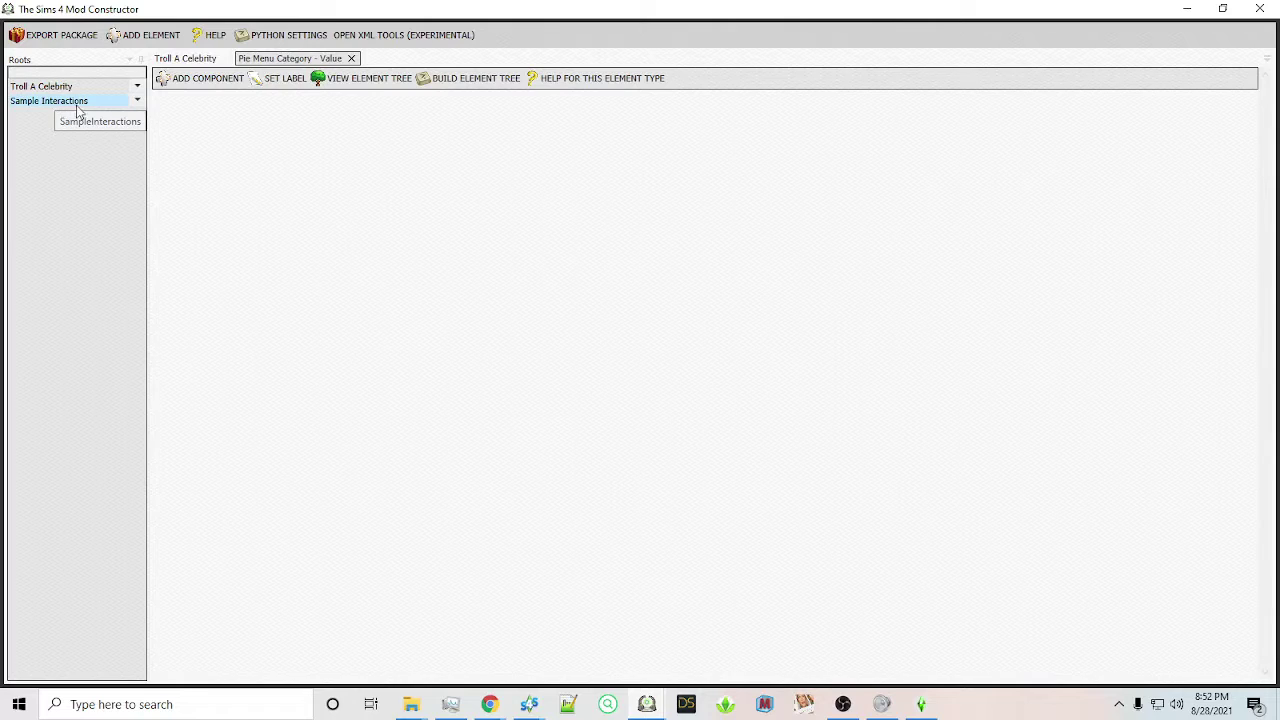
pyautogui.click(351, 58)
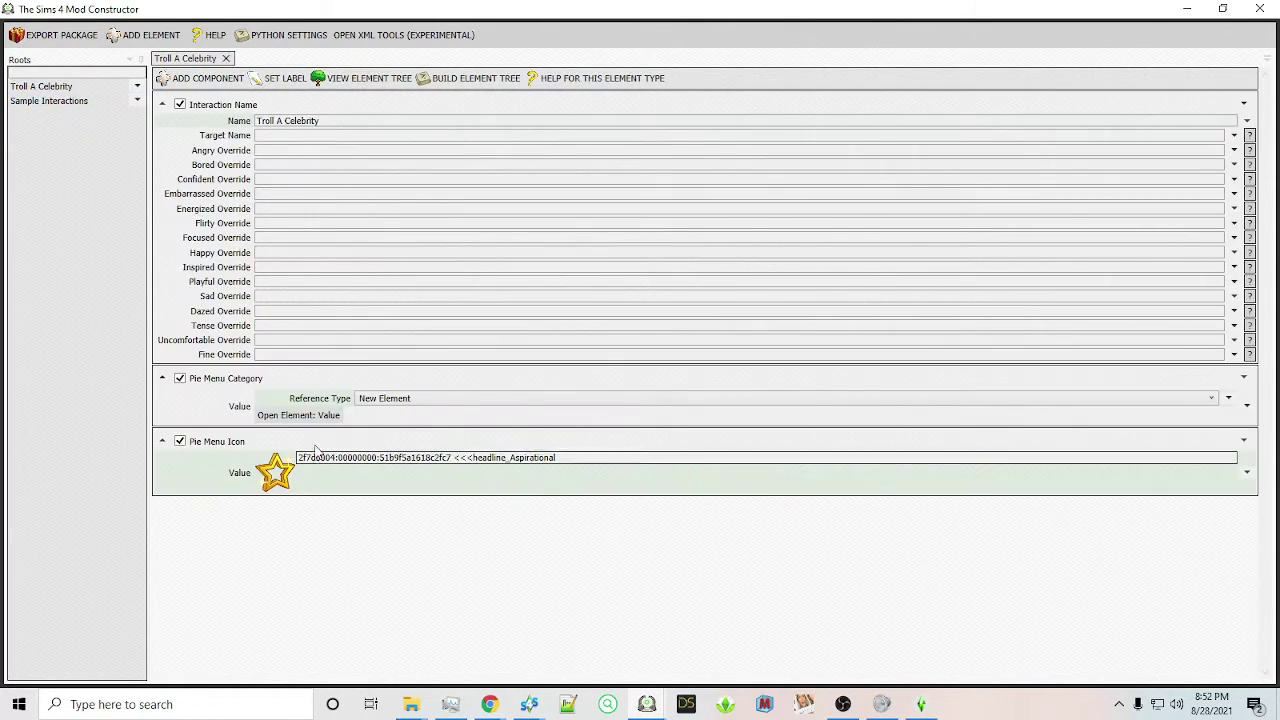
# Set the Pie Menu Category's reference type to Existing Element and select Sample Interactions as the element
pyautogui.click(363, 402)
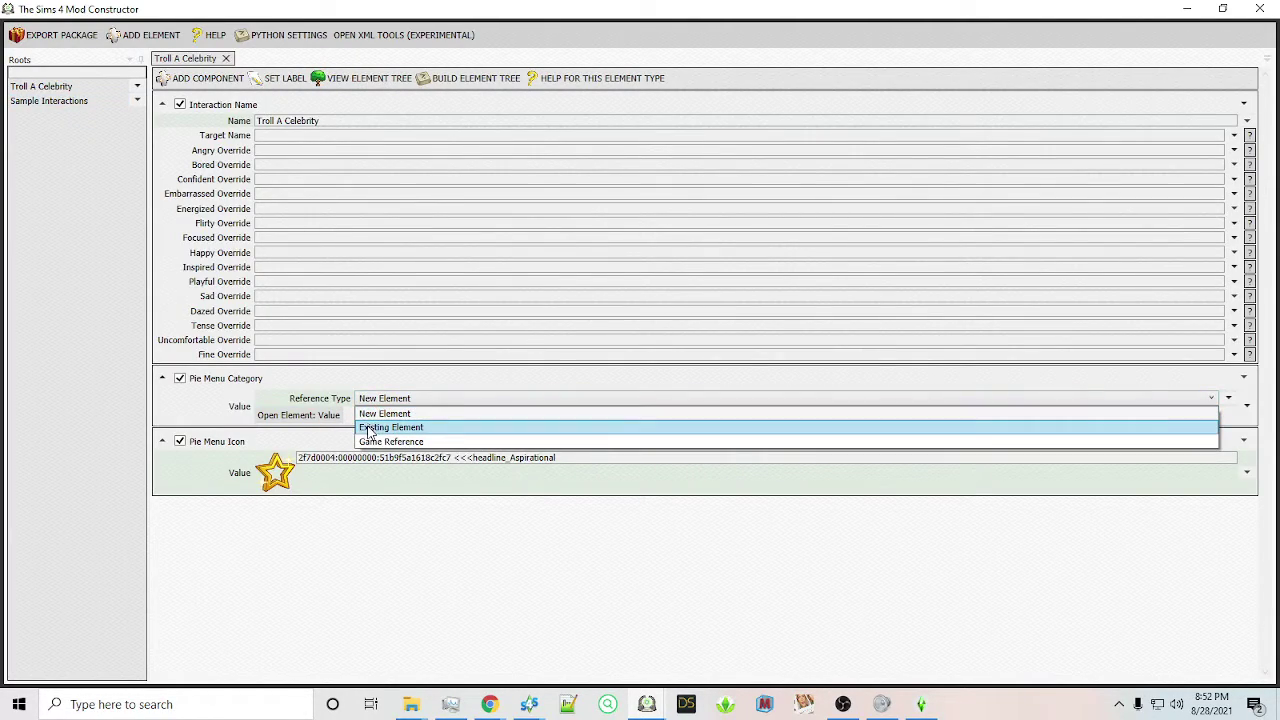
pyautogui.click(369, 428)
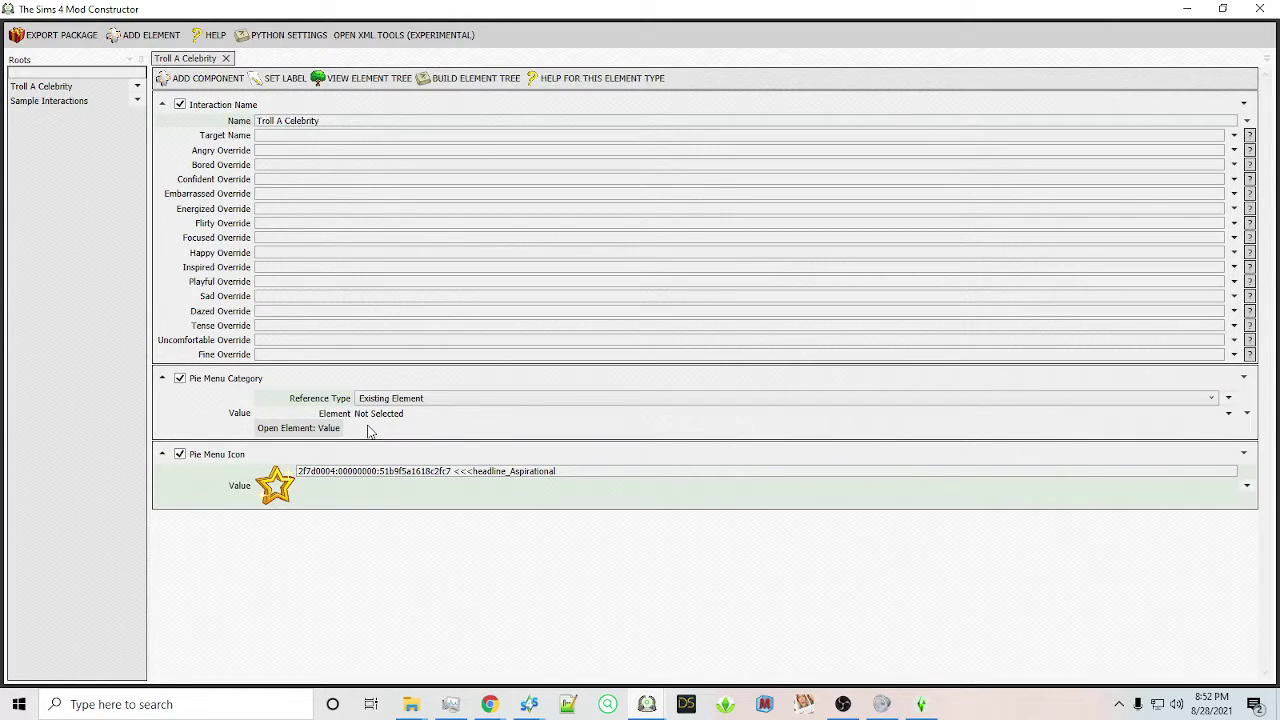
pyautogui.click(1228, 413)
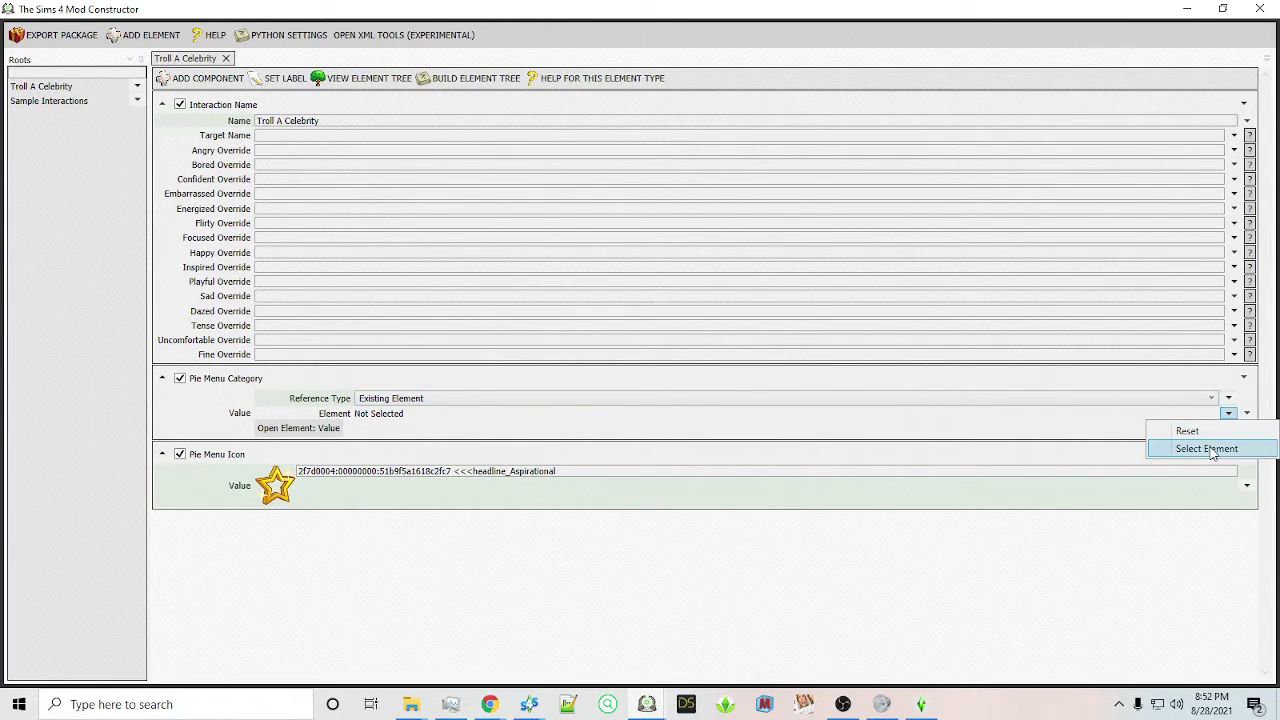
pyautogui.click(1208, 449)
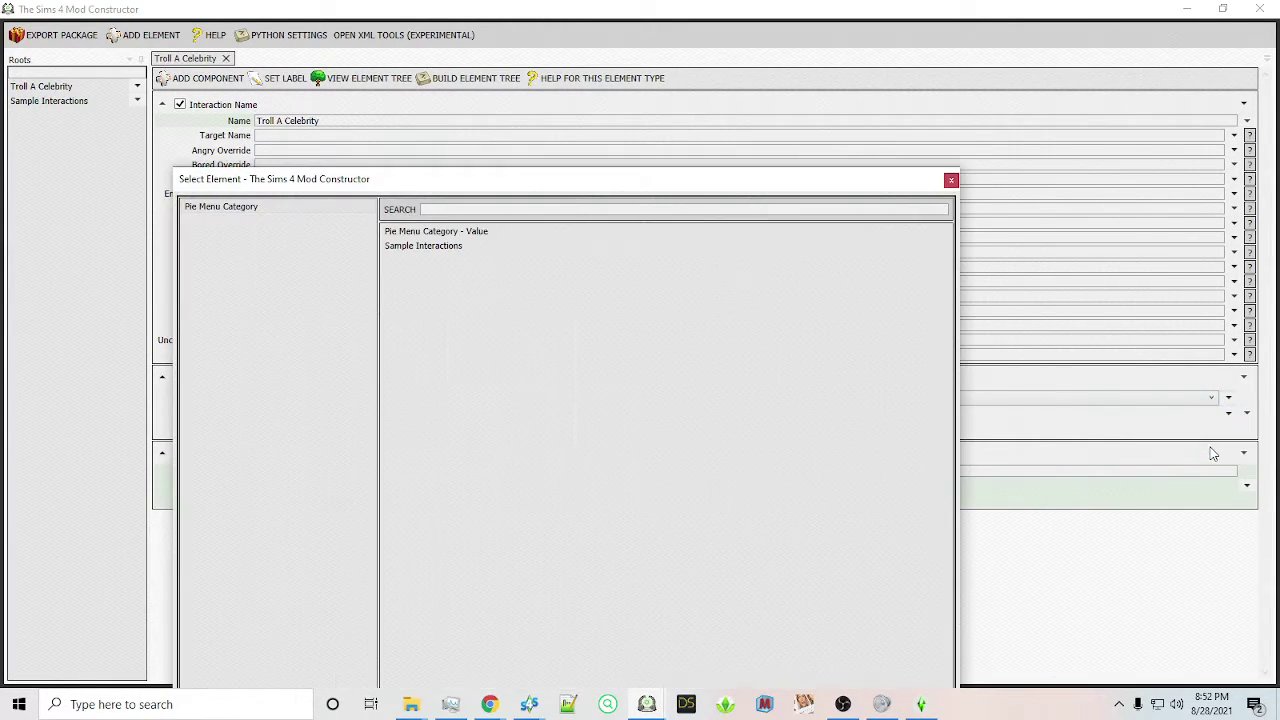
pyautogui.click(411, 249)
pyautogui.moveTo(492, 190); pyautogui.dragTo(465, 26)
pyautogui.click(586, 617)
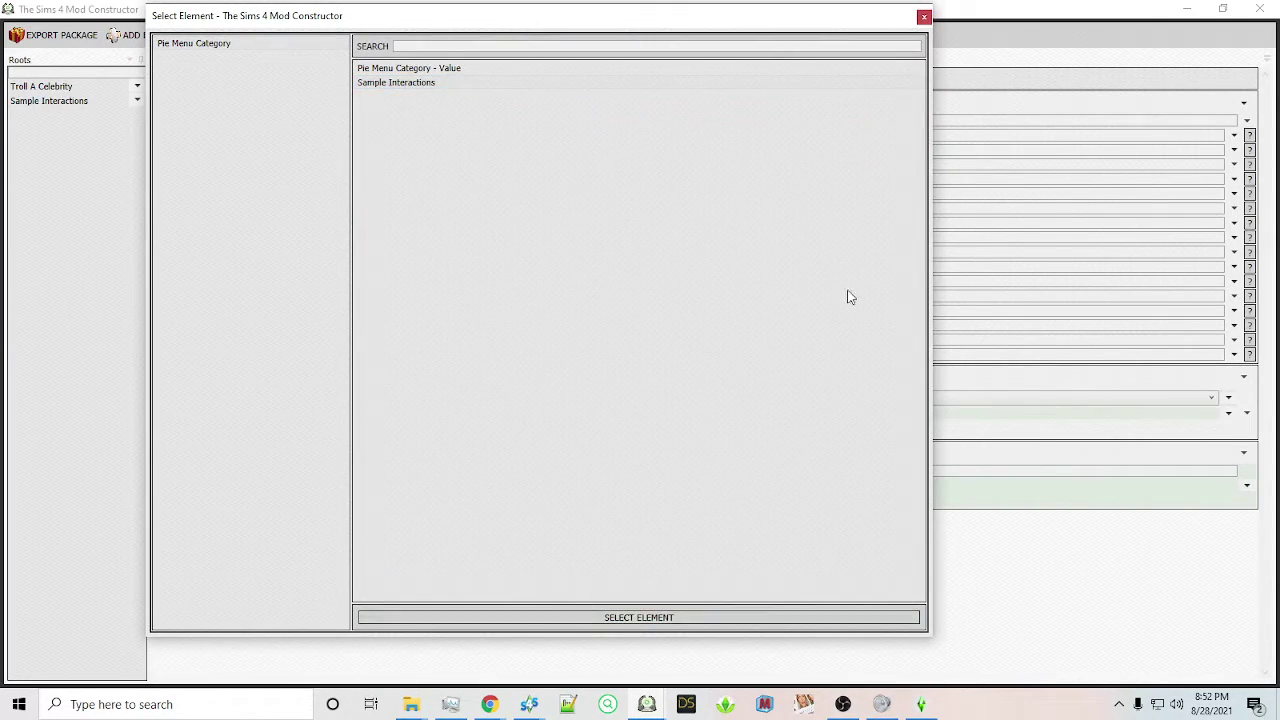
pyautogui.click(924, 17)
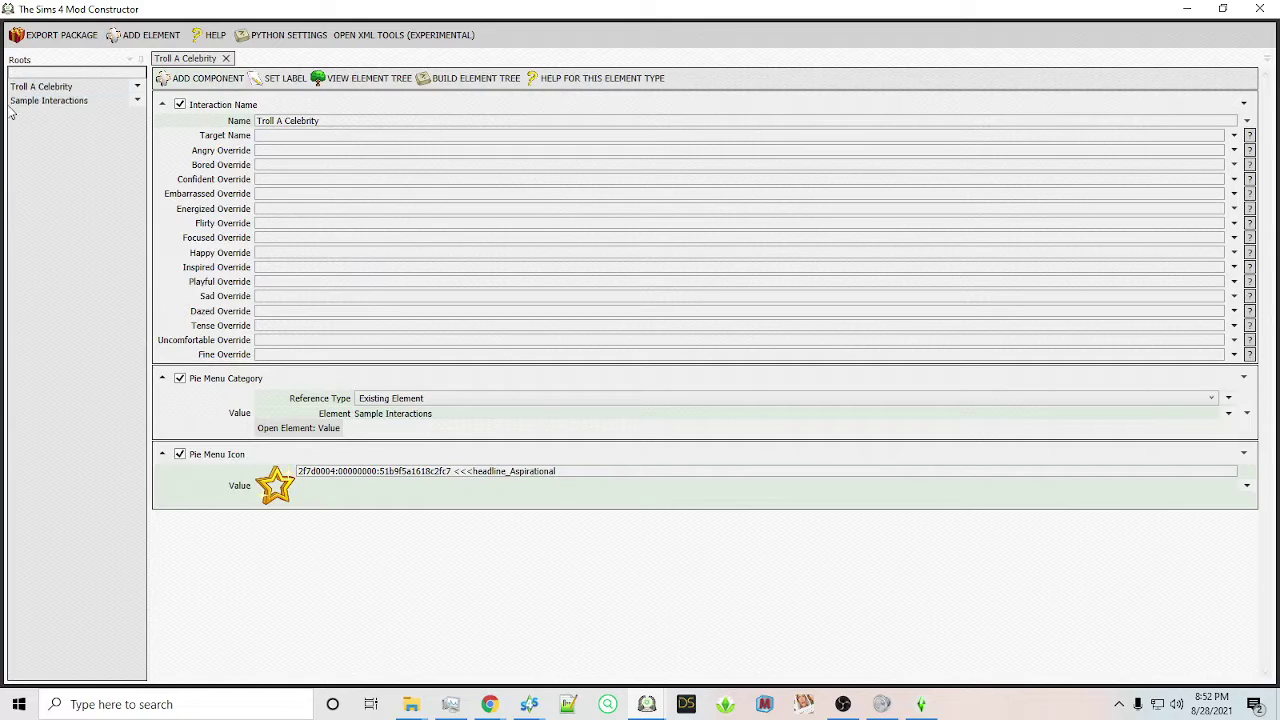
# Add the Single Outcome component to the Troll A Celebrity element
pyautogui.click(215, 82)
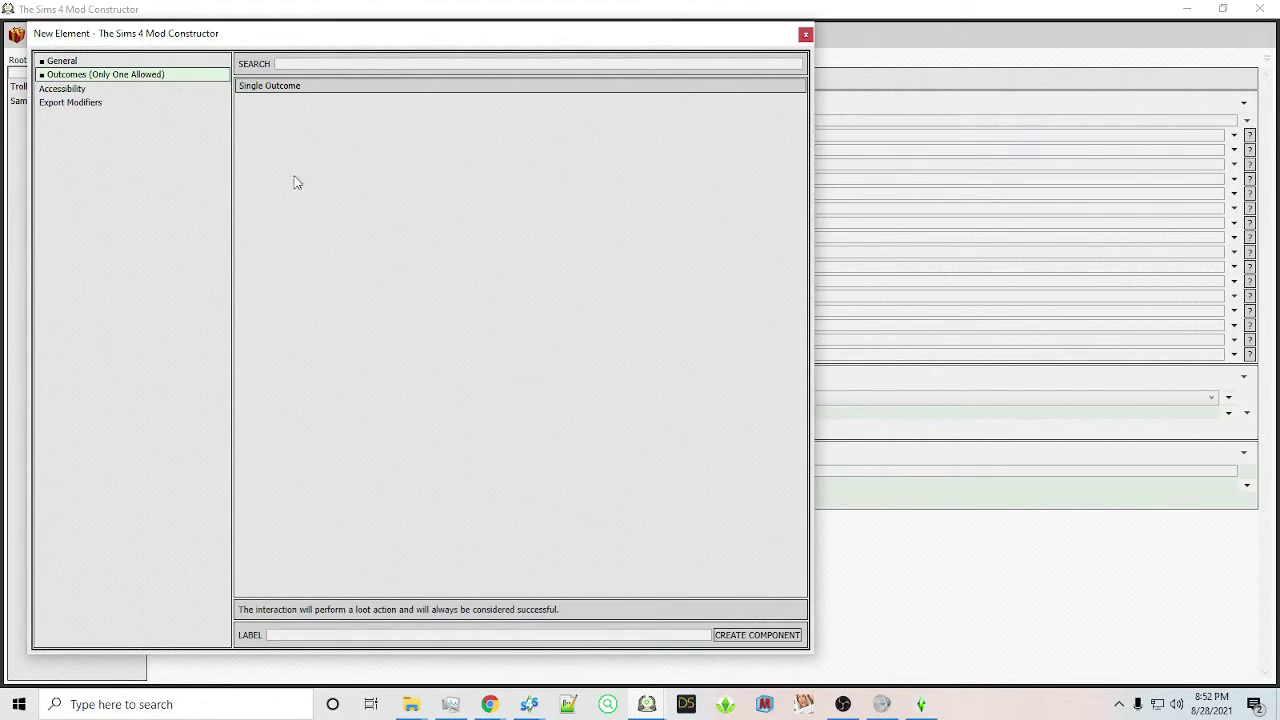
pyautogui.click(757, 635)
pyautogui.click(805, 34)
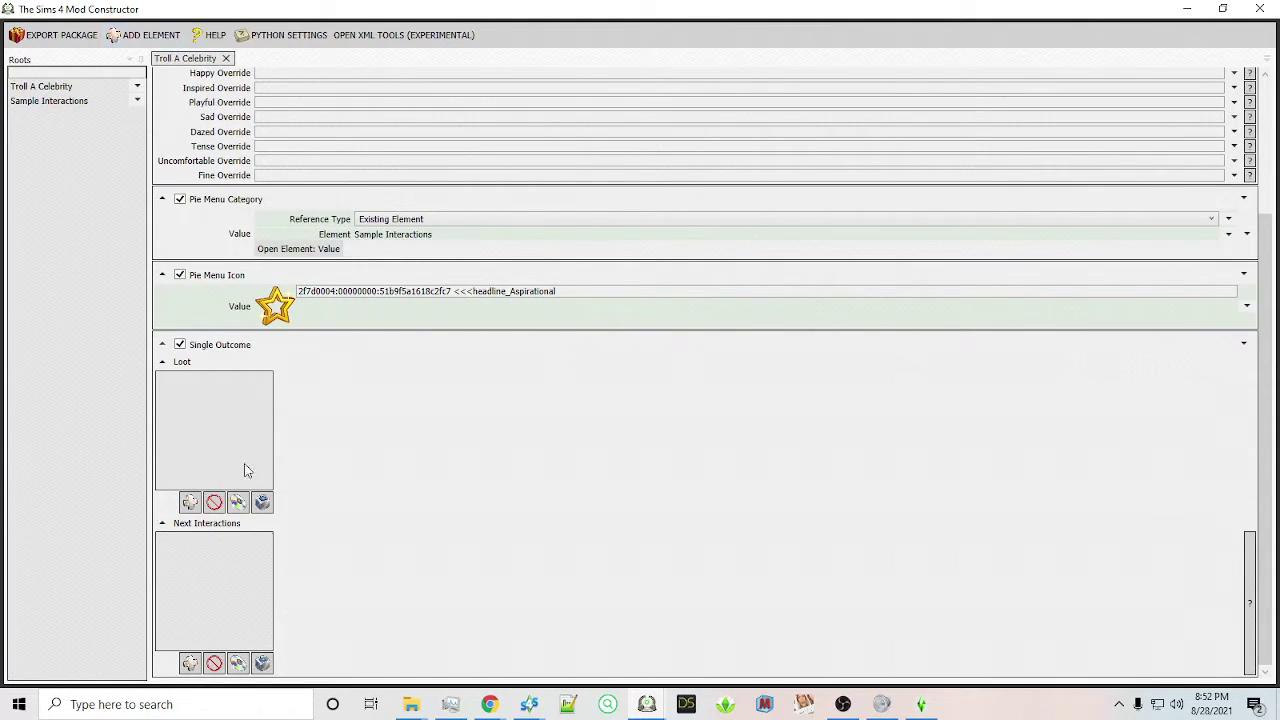
# Create a Loot element from the Subordinate Types and name it "Loot - Troll"
pyautogui.click(127, 38)
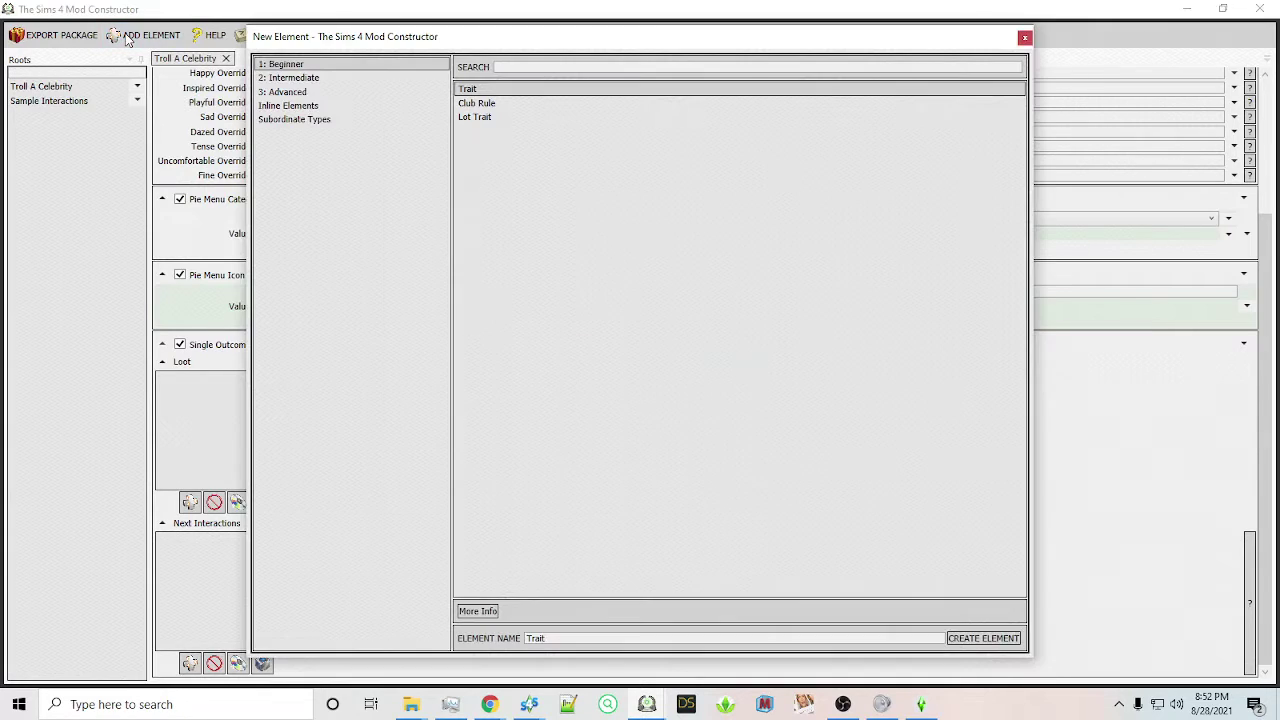
pyautogui.click(317, 121)
pyautogui.click(486, 299)
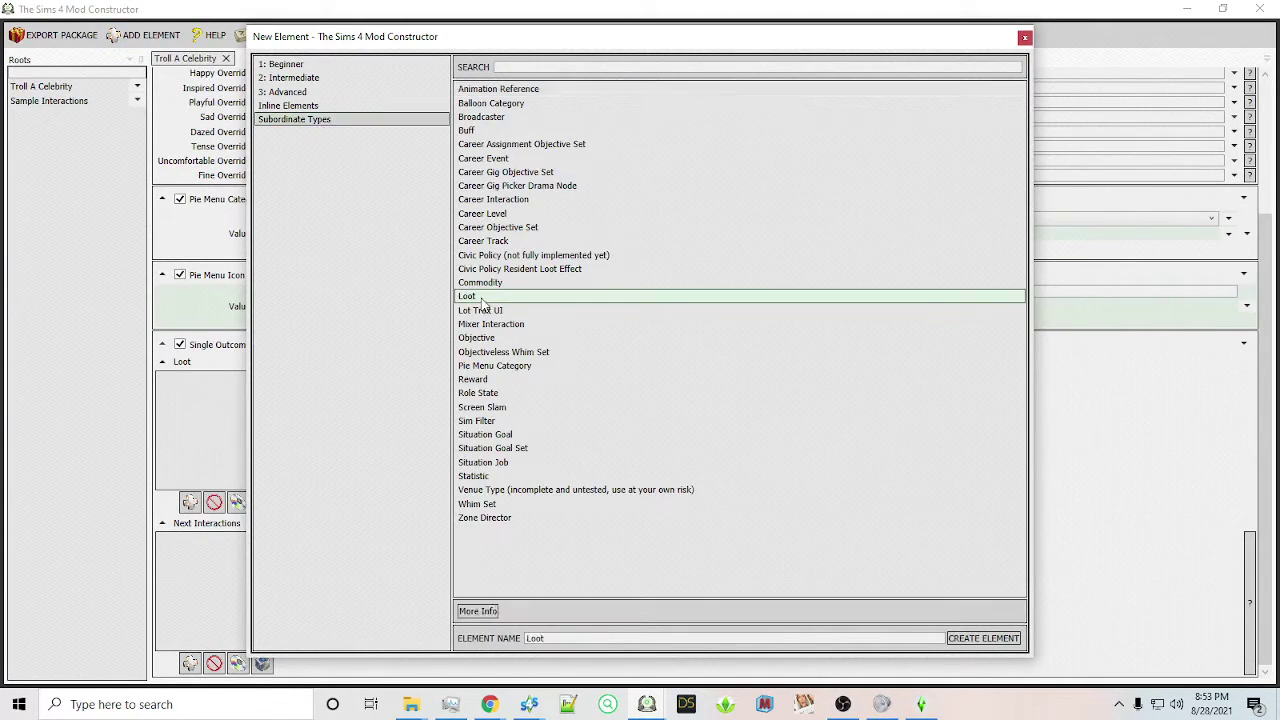
pyautogui.click(560, 638)
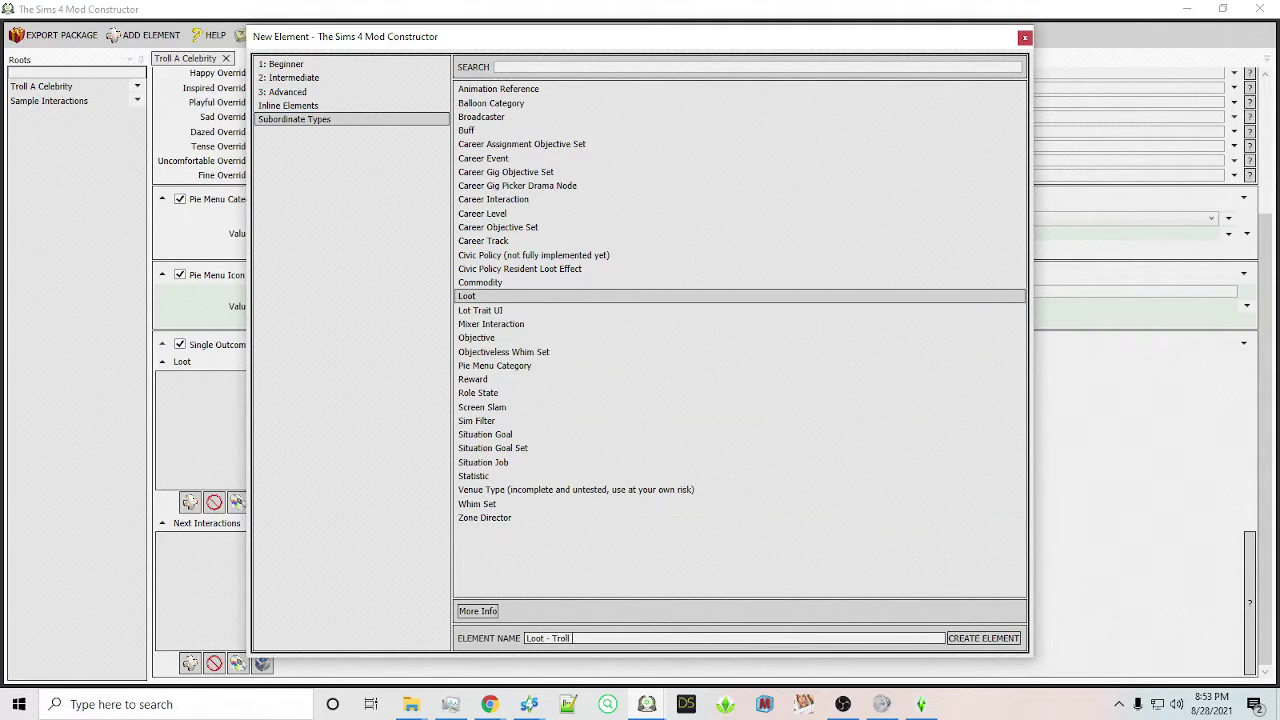
pyautogui.press('Return')
# Create a Buff element from the Subordinate Types and name it "Buff - Troll Celebrity"
pyautogui.click(480, 130)
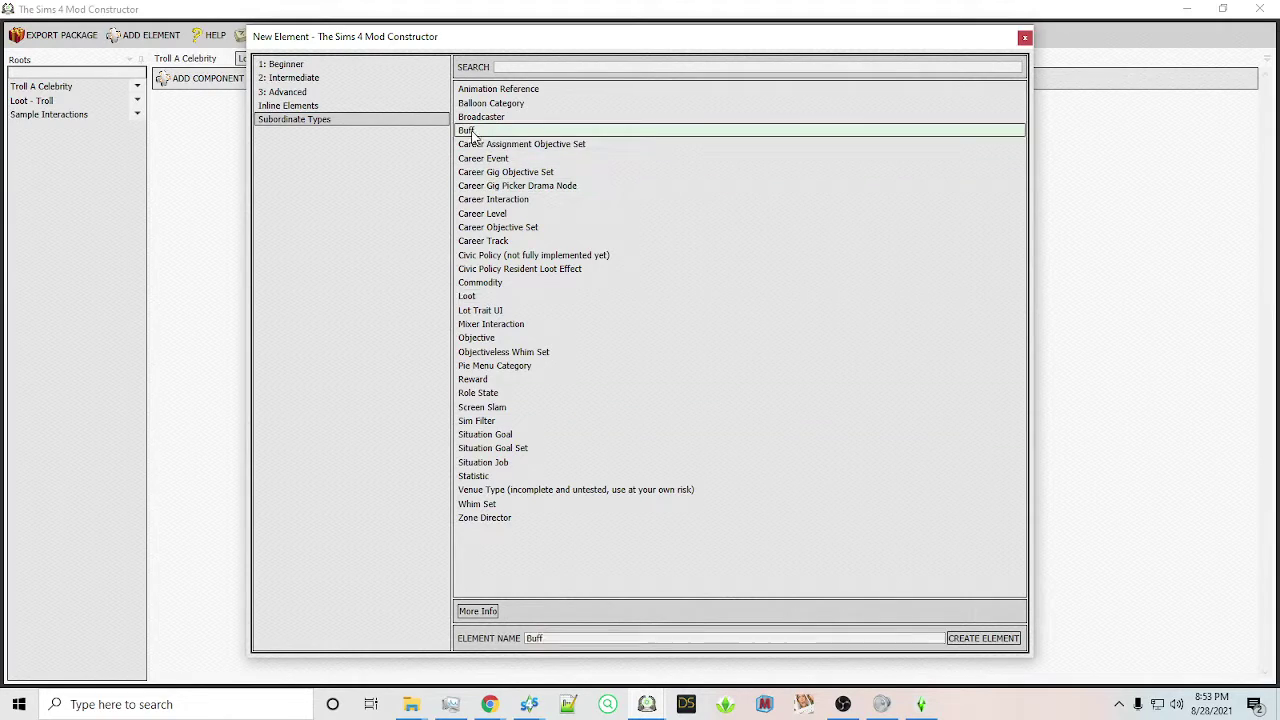
pyautogui.click(586, 638)
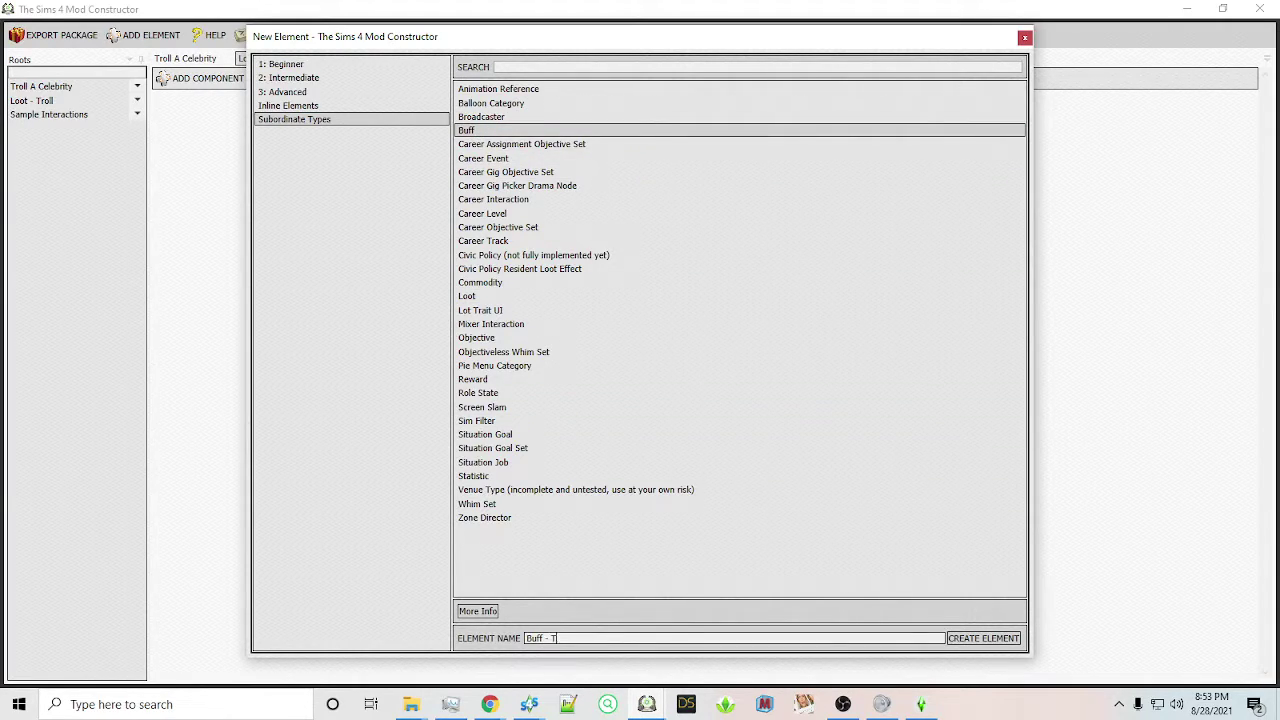
pyautogui.write('- Troll Celebrity')
pyautogui.press('Return')
pyautogui.click(1025, 37)
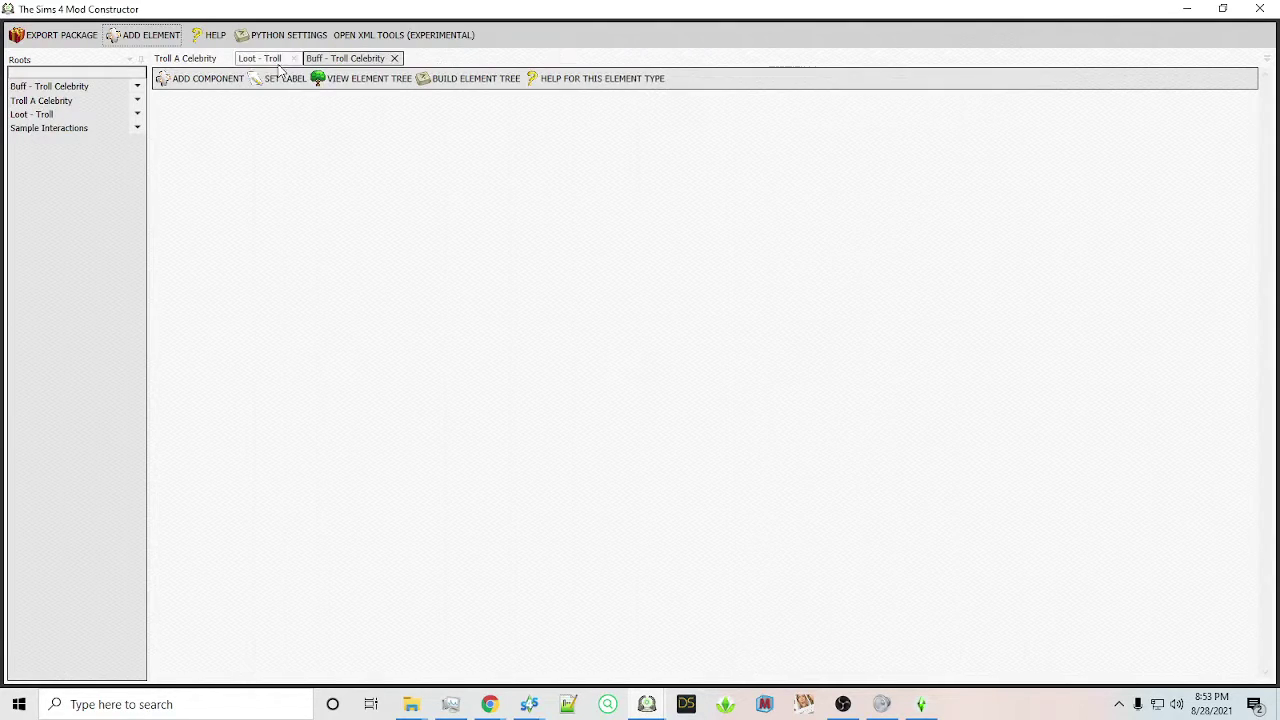
# Add the Add Buff component from the Buff Actions to the Loot - Troll element
pyautogui.click(43, 115)
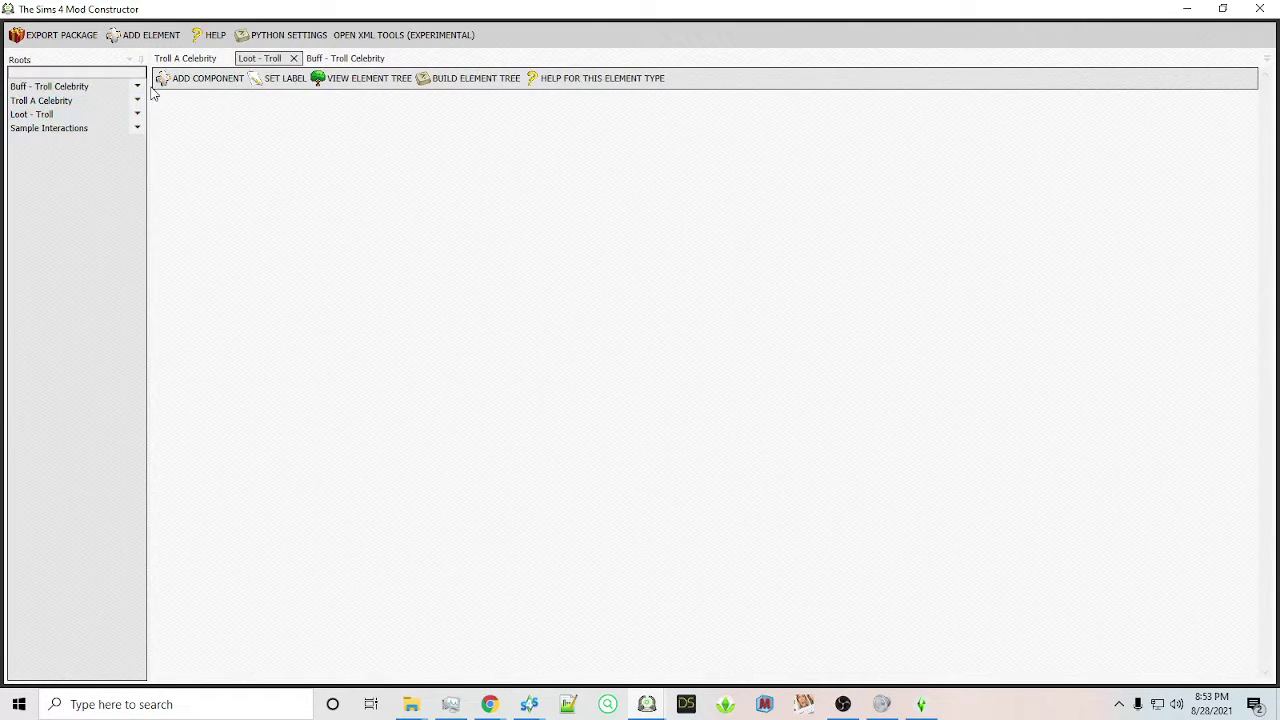
pyautogui.click(195, 86)
pyautogui.click(154, 115)
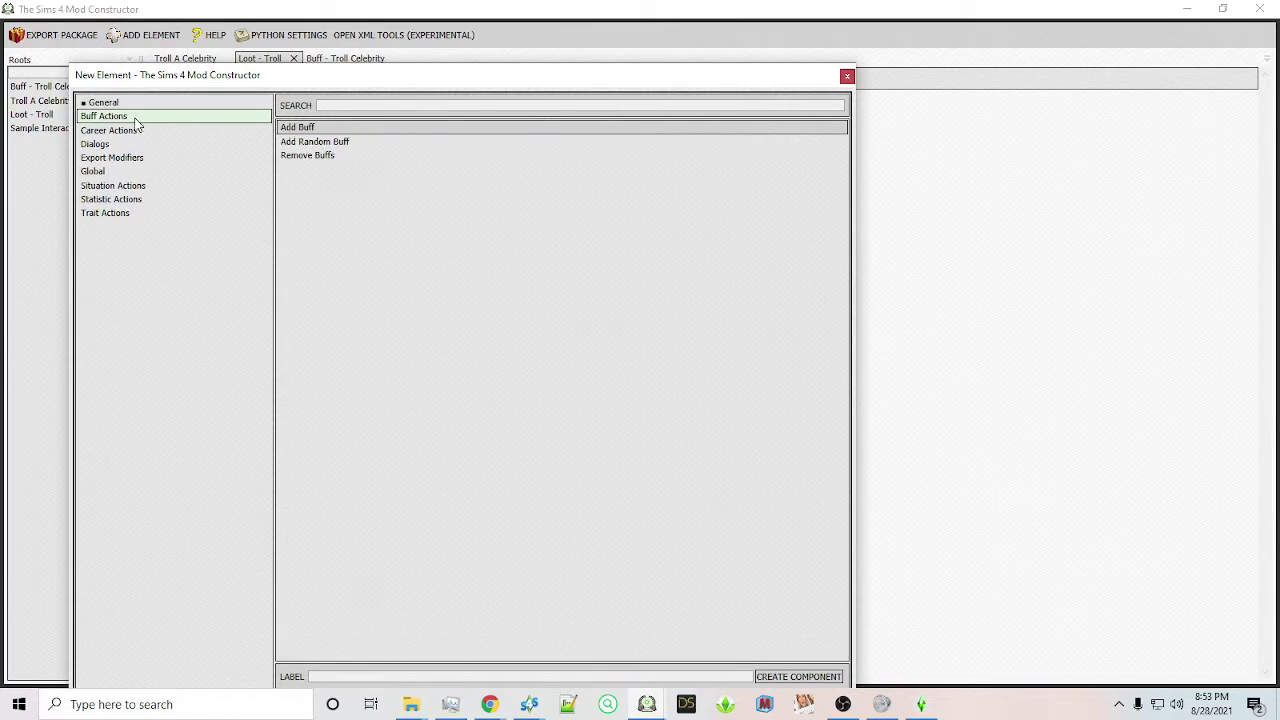
pyautogui.doubleClick(421, 80)
pyautogui.doubleClick(711, 6)
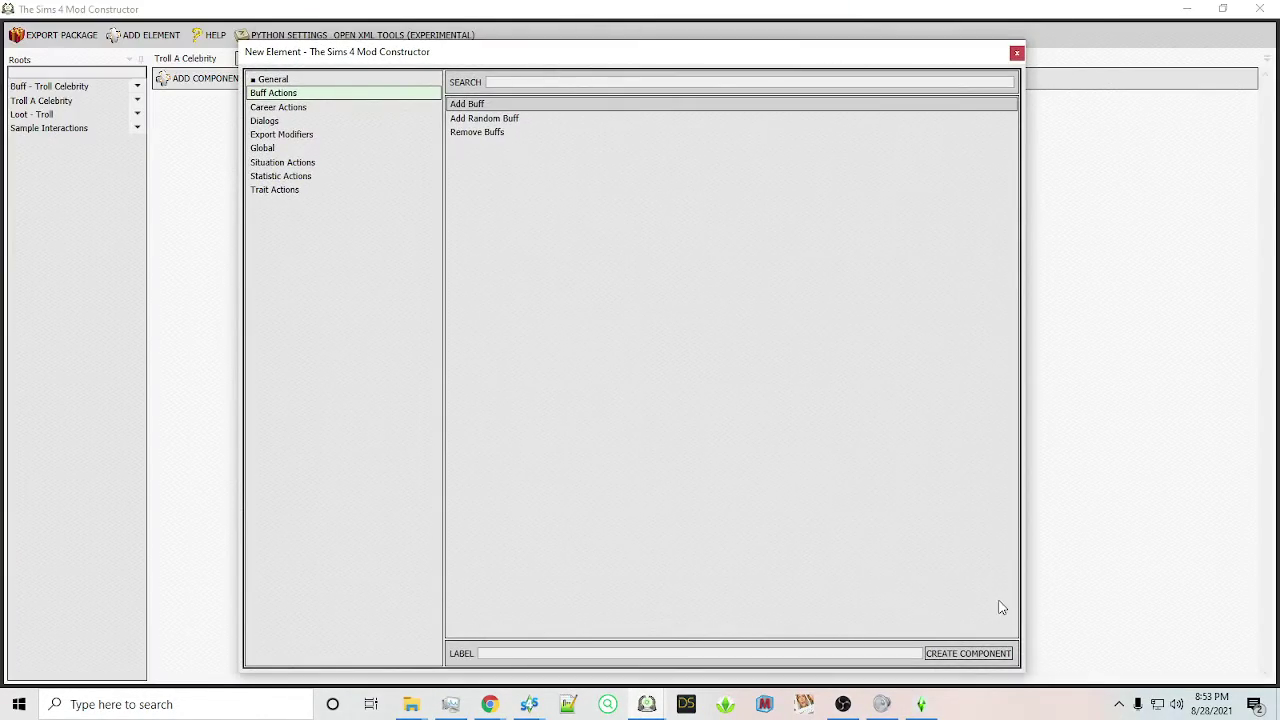
pyautogui.click(1016, 52)
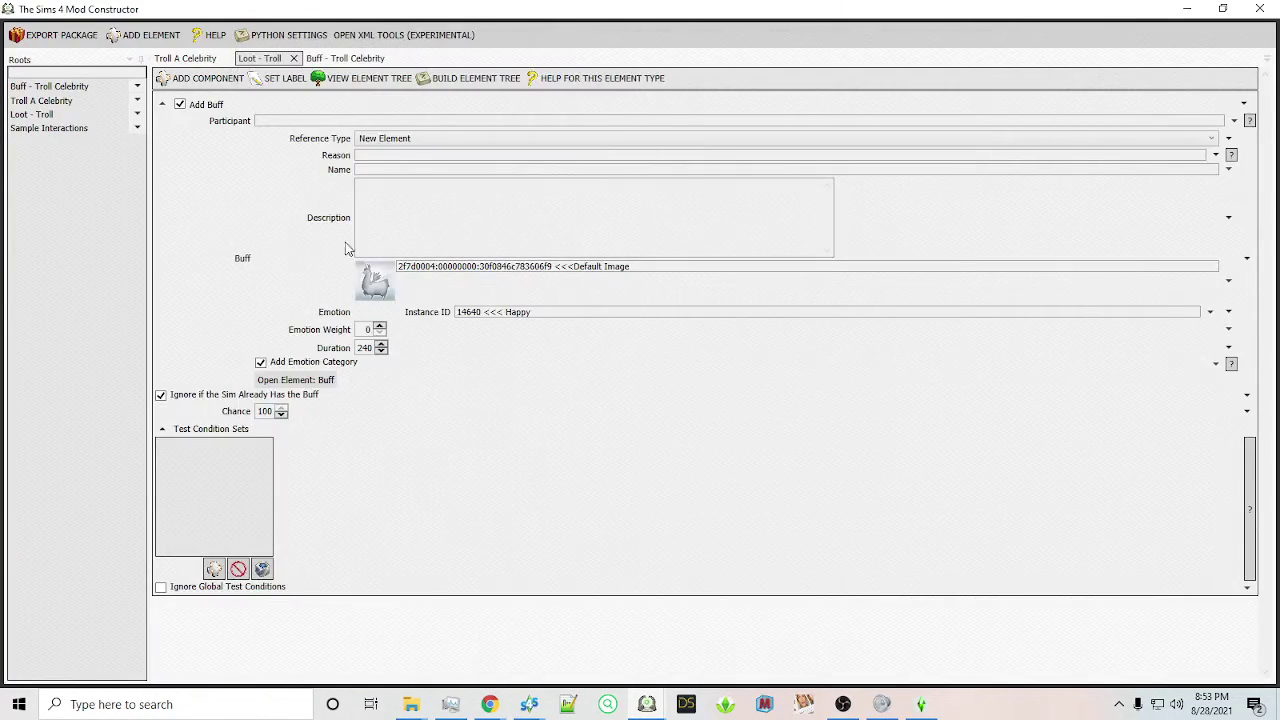
# Set the Add Buff reference type to Existing Element, select Buff - Troll Celebrity as its buff, and close Loot - Troll
pyautogui.click(368, 140)
pyautogui.click(390, 168)
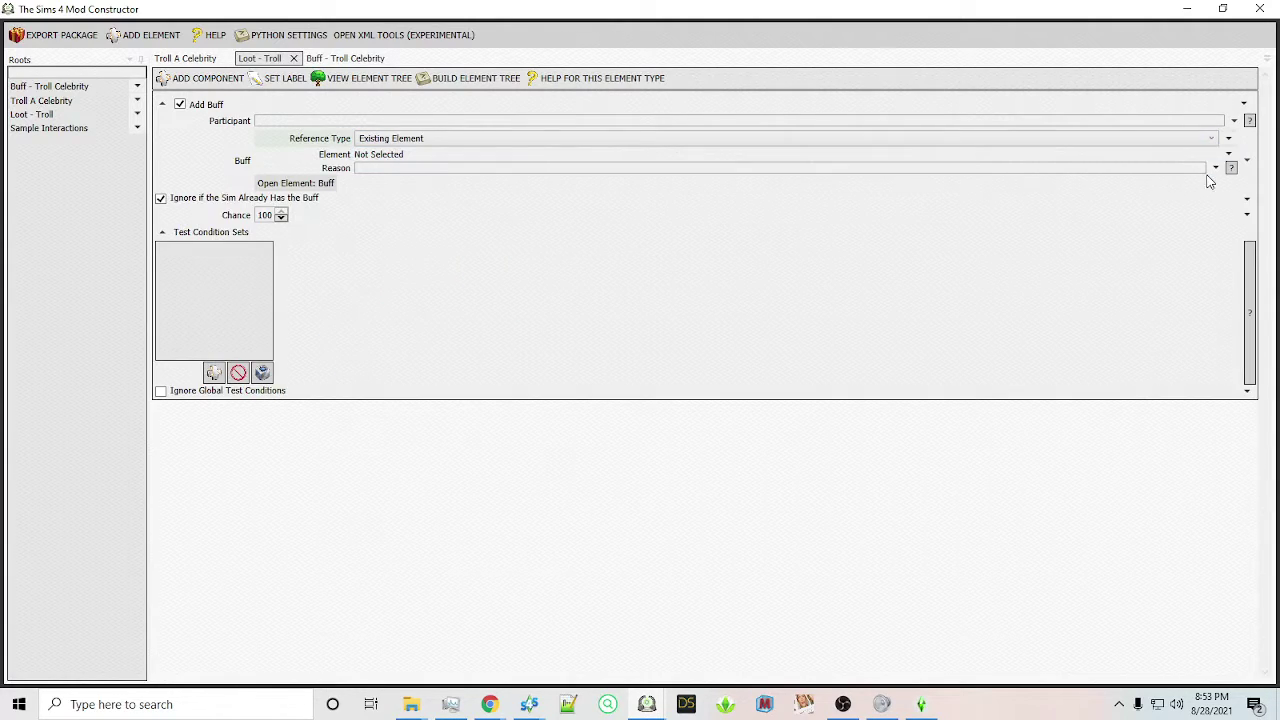
pyautogui.click(1229, 156)
pyautogui.click(1199, 190)
pyautogui.click(337, 150)
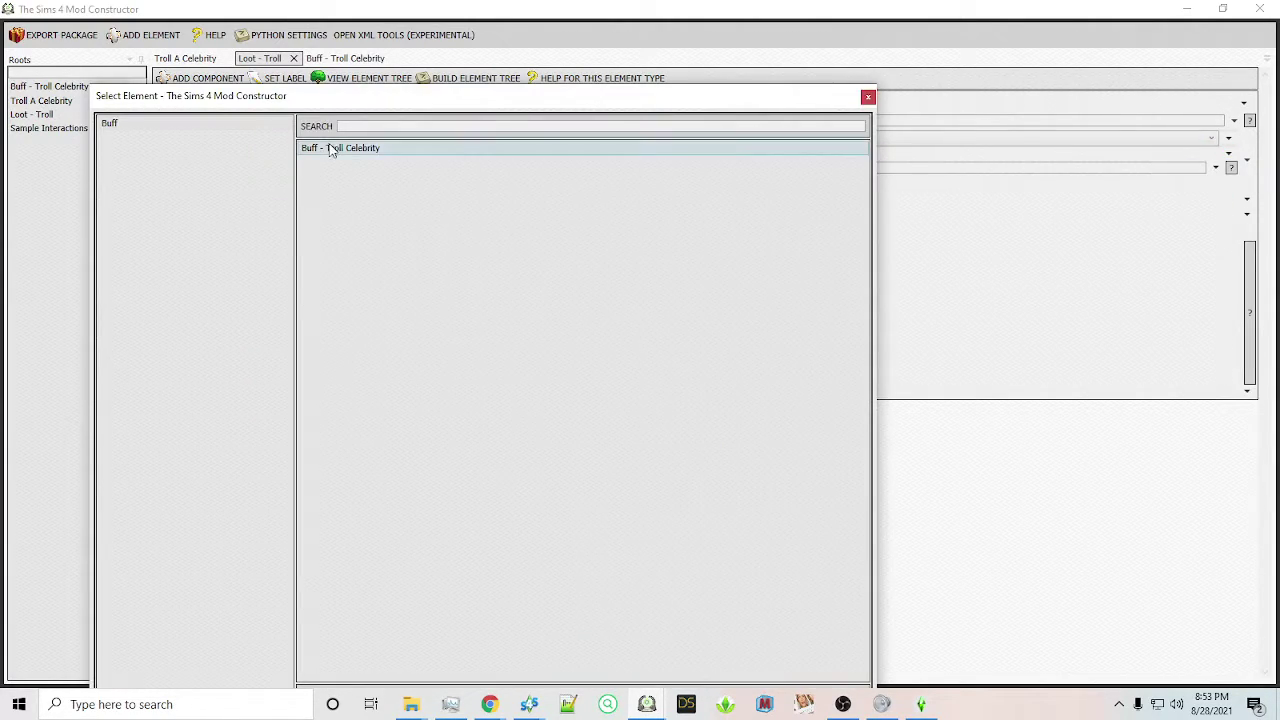
pyautogui.moveTo(371, 94); pyautogui.dragTo(389, 32)
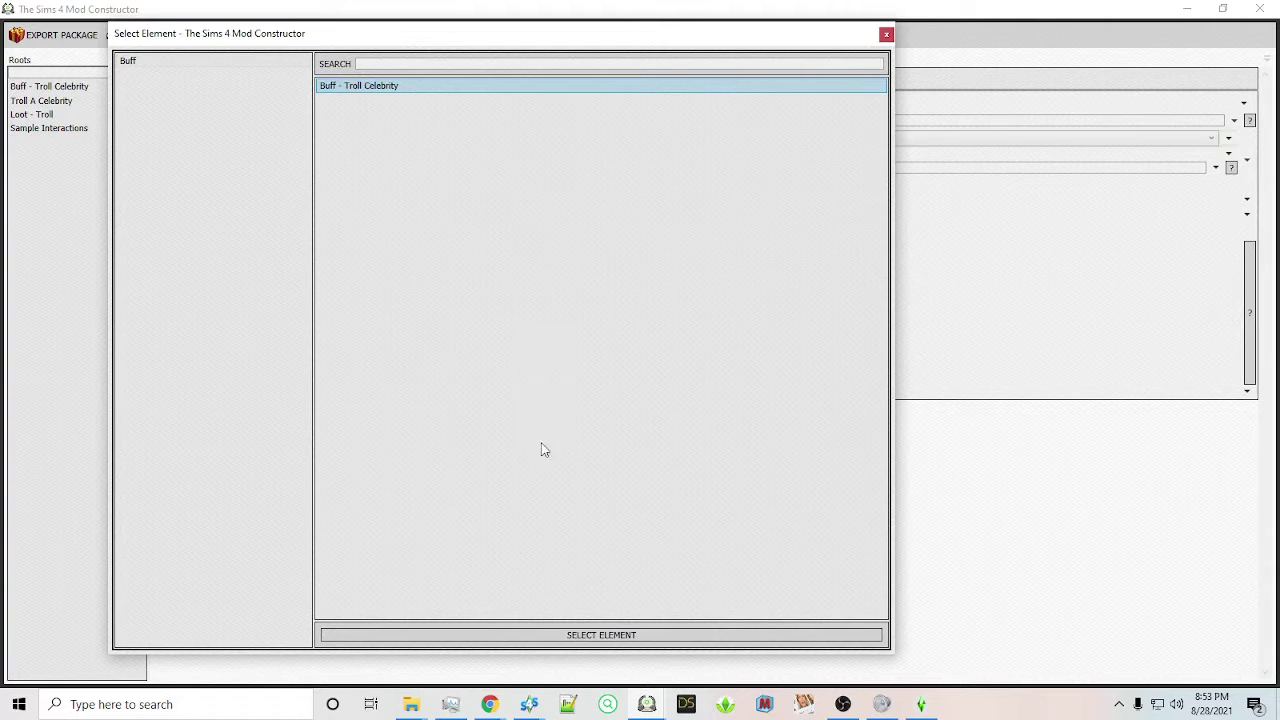
pyautogui.click(607, 634)
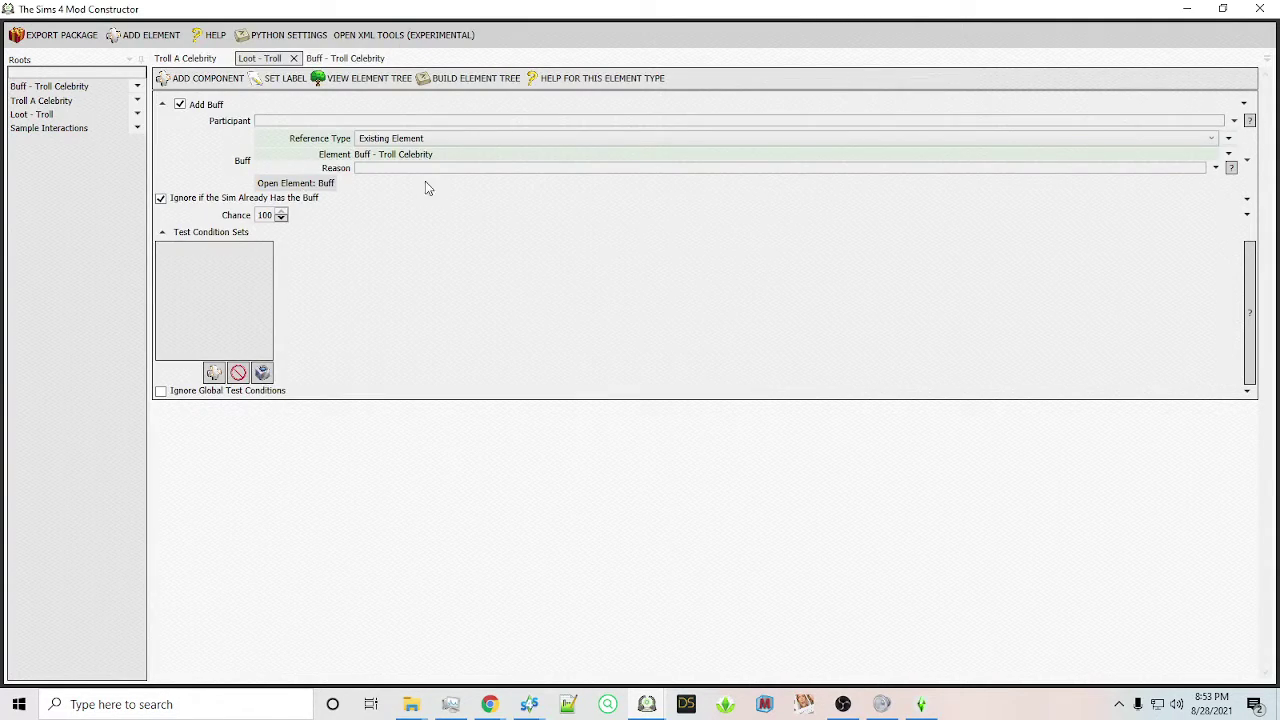
pyautogui.click(294, 60)
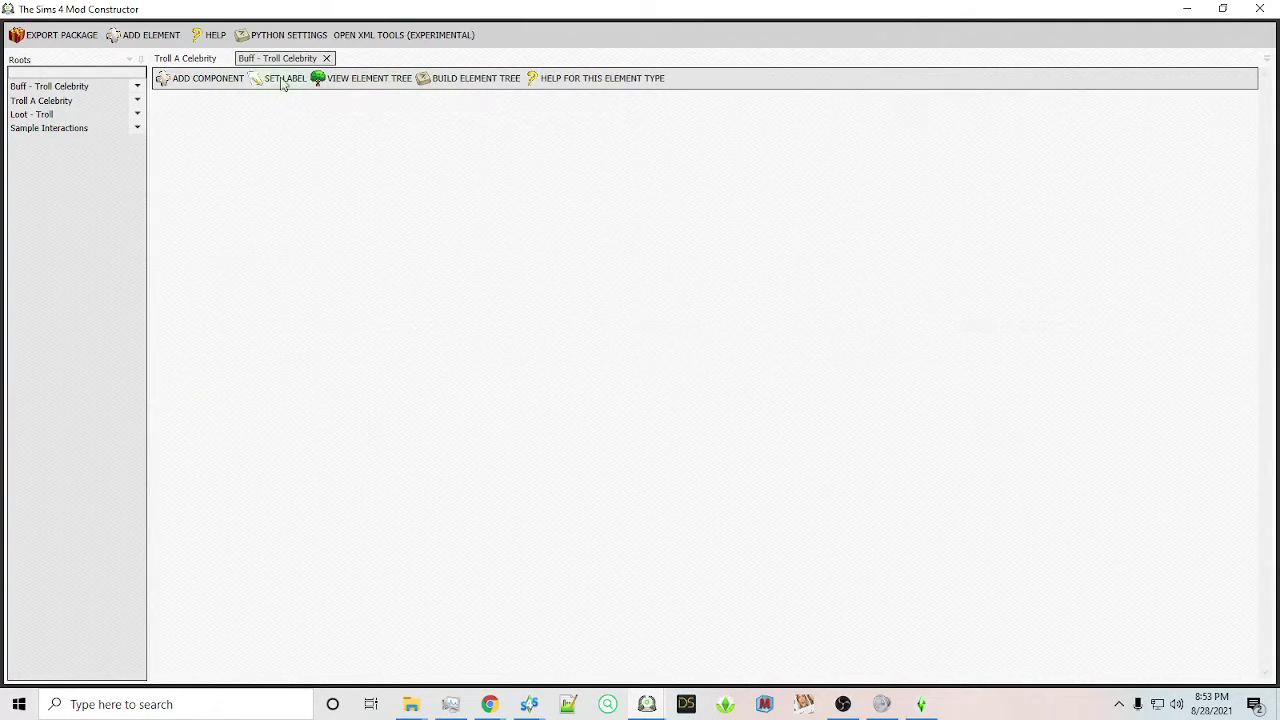
# Add the Buff Info, Duration and Emotion components to the Buff - Troll Celebrity element
pyautogui.click(220, 84)
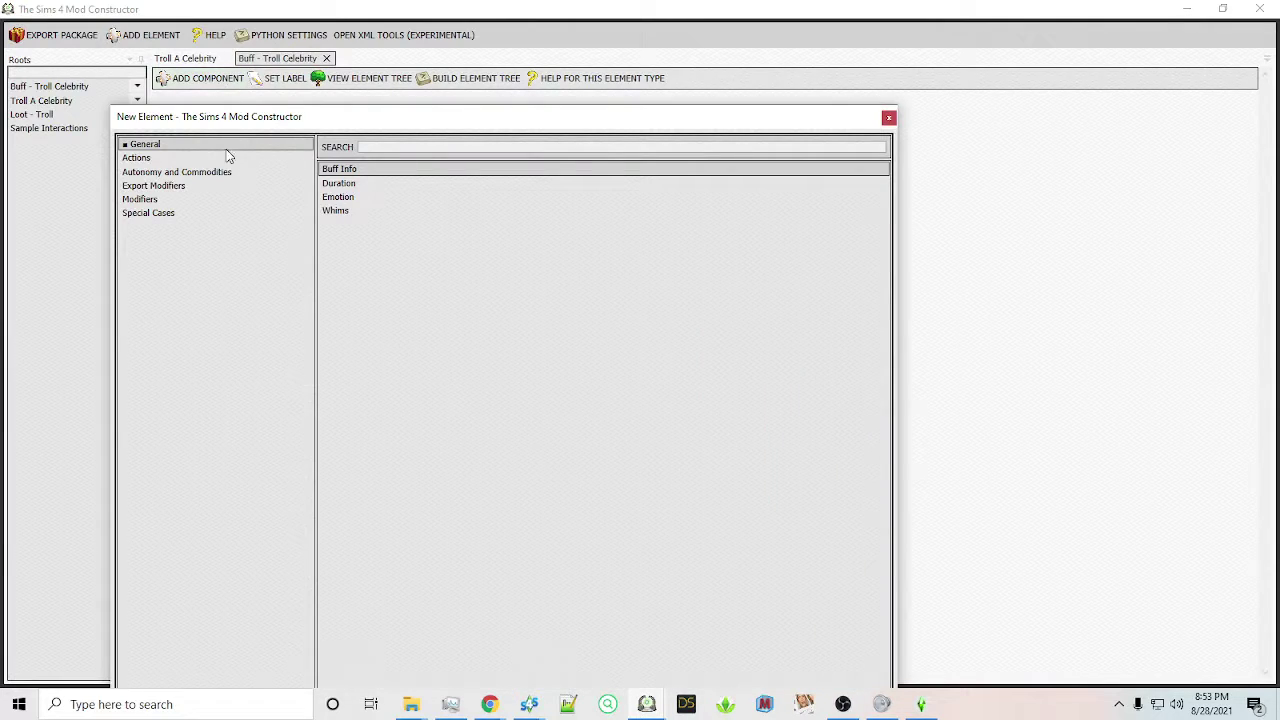
pyautogui.click(349, 184)
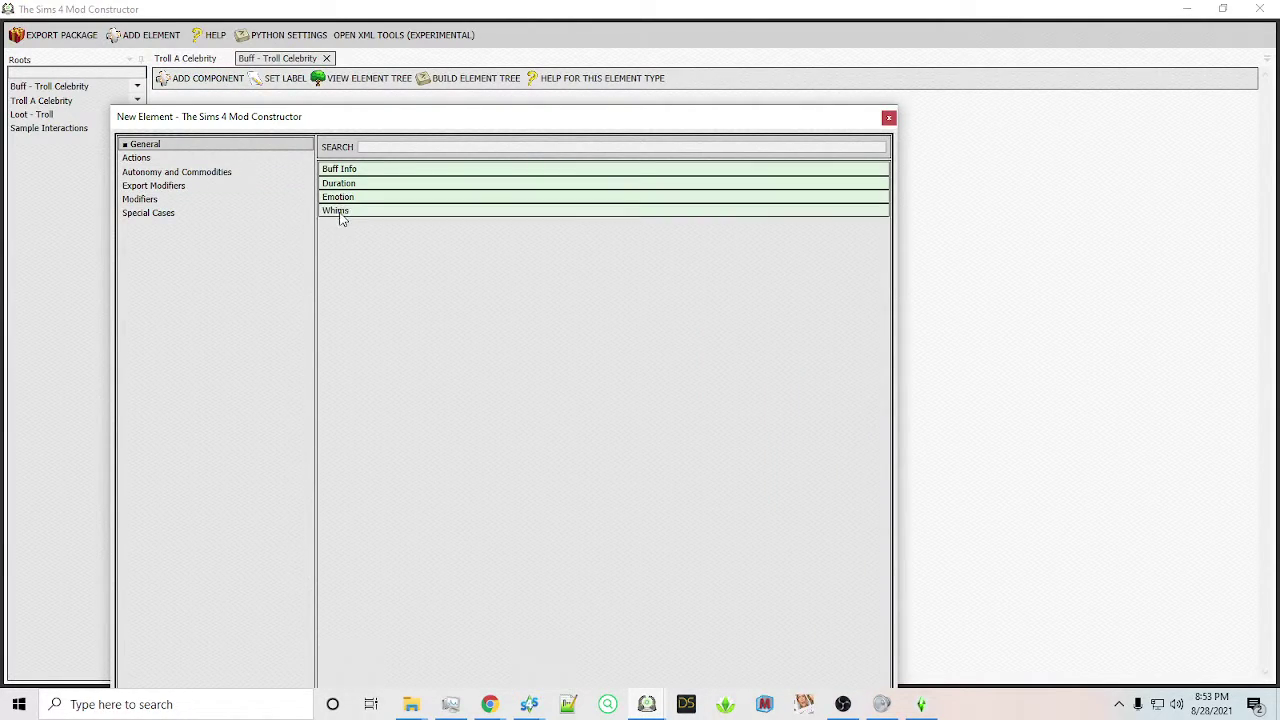
pyautogui.moveTo(388, 119); pyautogui.dragTo(378, 48)
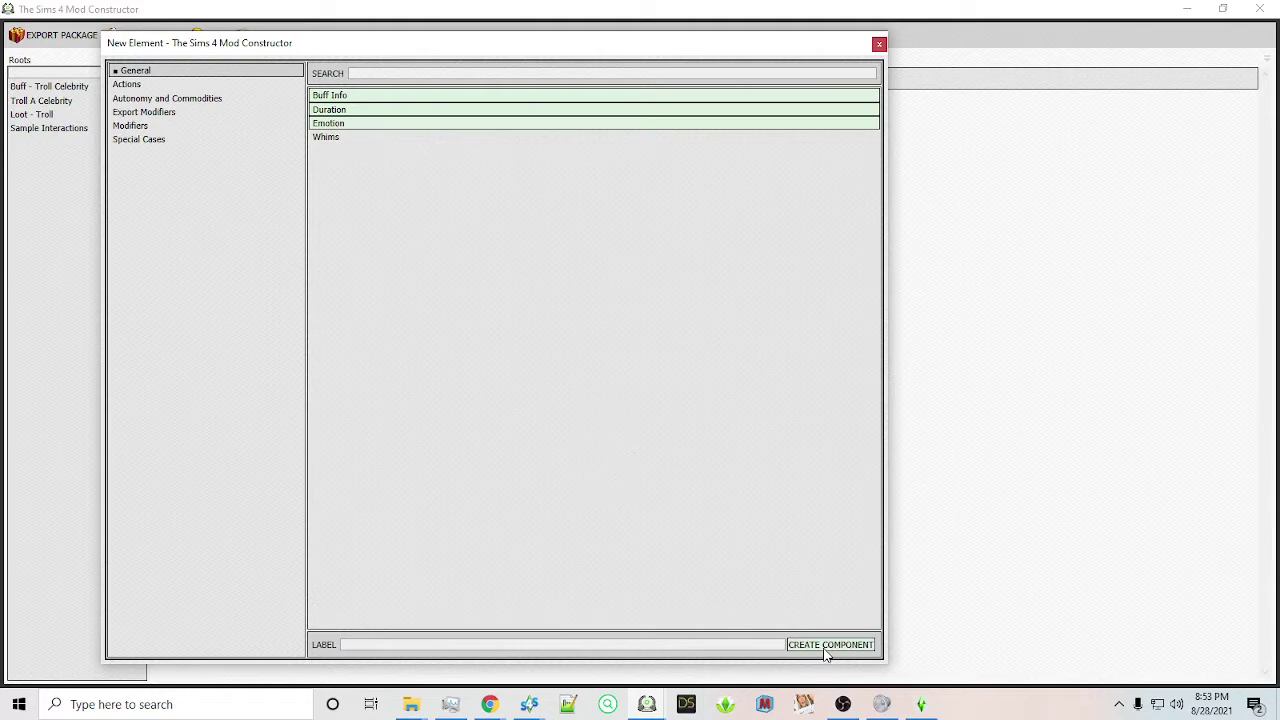
pyautogui.click(828, 648)
pyautogui.click(877, 45)
# Name the buff "Trolled A Celebrity" and enter the description "Happy from trolling celebrity."
pyautogui.click(378, 122)
pyautogui.write('Trolled A Celebrity')
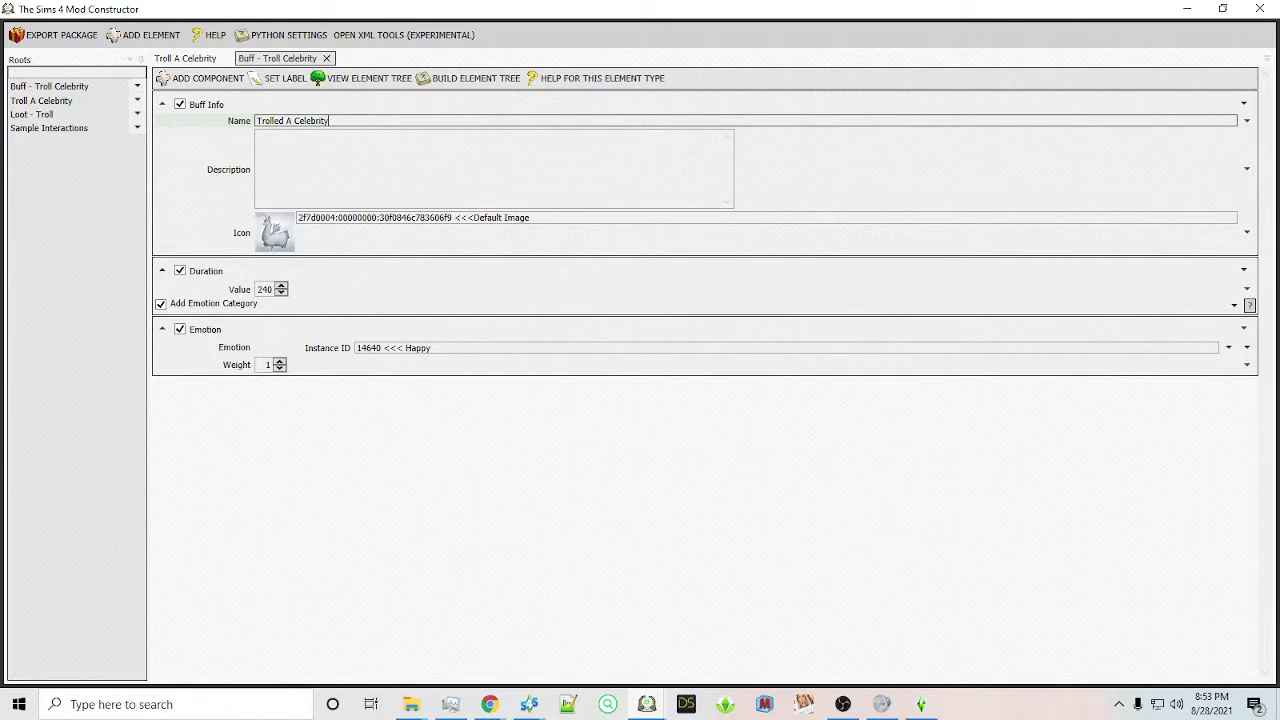
pyautogui.click(366, 150)
pyautogui.write('Happy ')
pyautogui.write('form')
pyautogui.press('BackSpace')
pyautogui.press('BackSpace')
pyautogui.press('BackSpace')
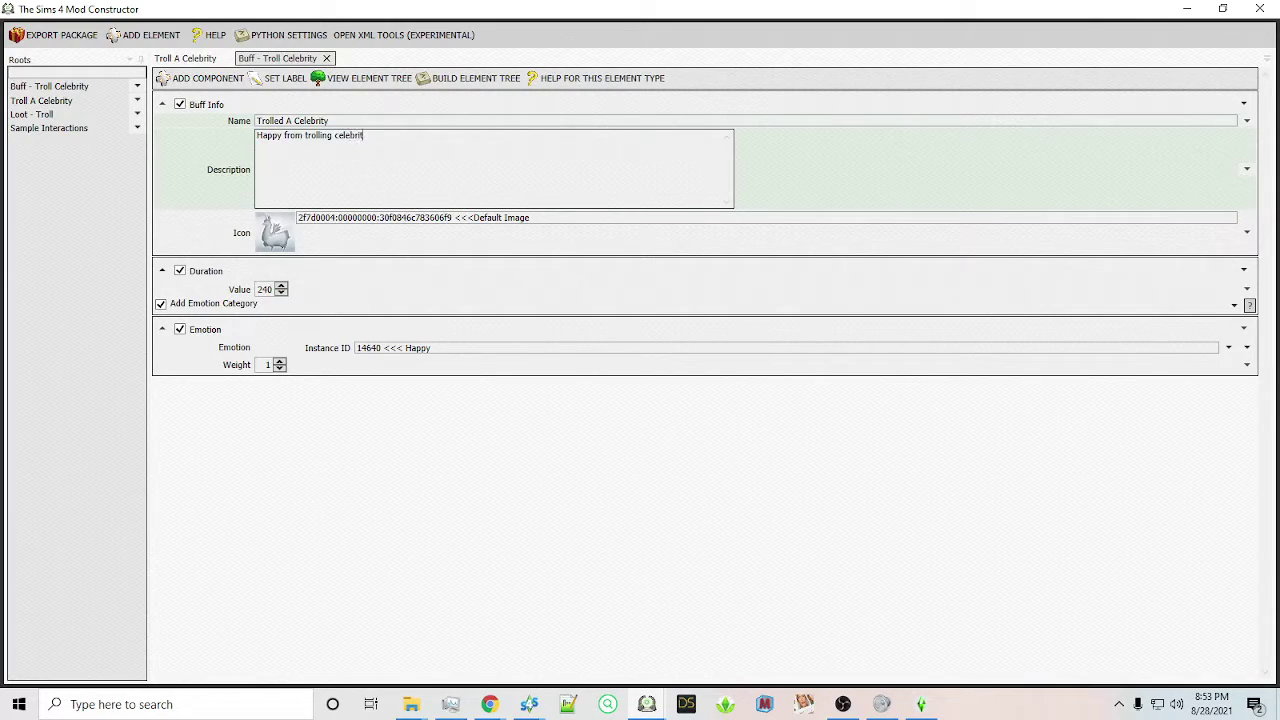
# Choose the flame image headline_angry_v3 from BG Headlines as the buff's icon
pyautogui.click(277, 230)
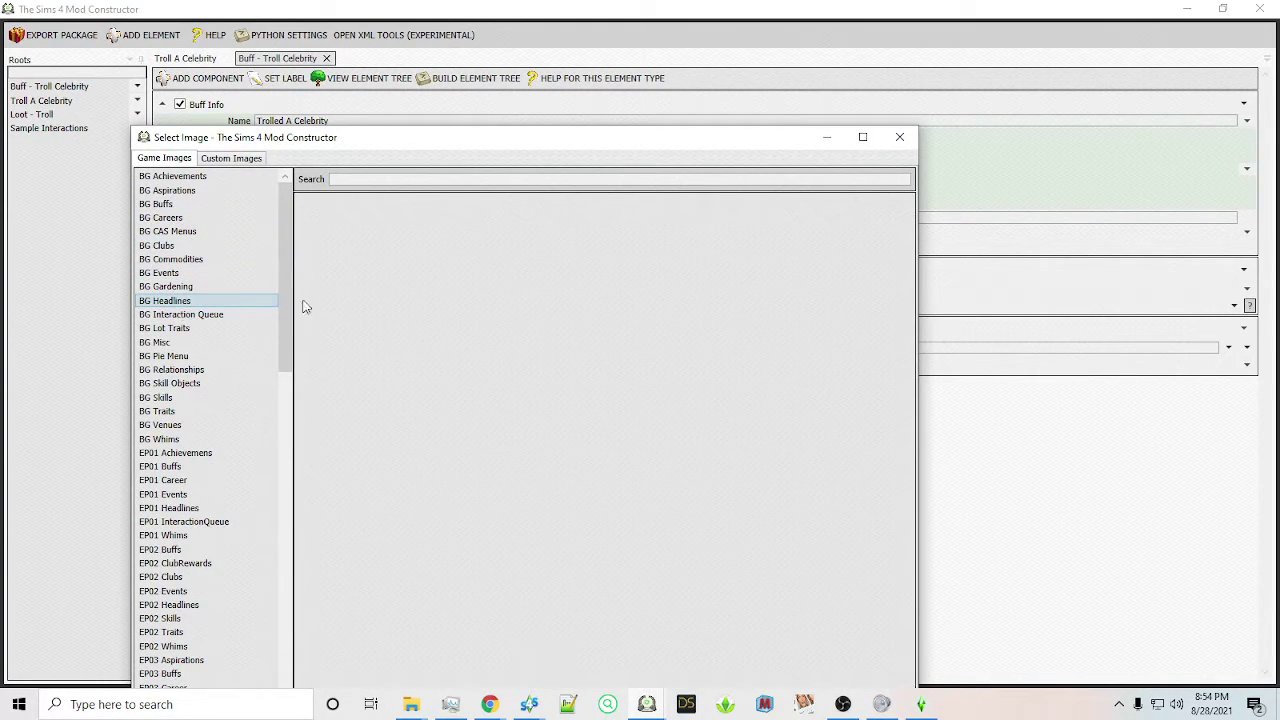
pyautogui.moveTo(698, 137); pyautogui.dragTo(673, 26)
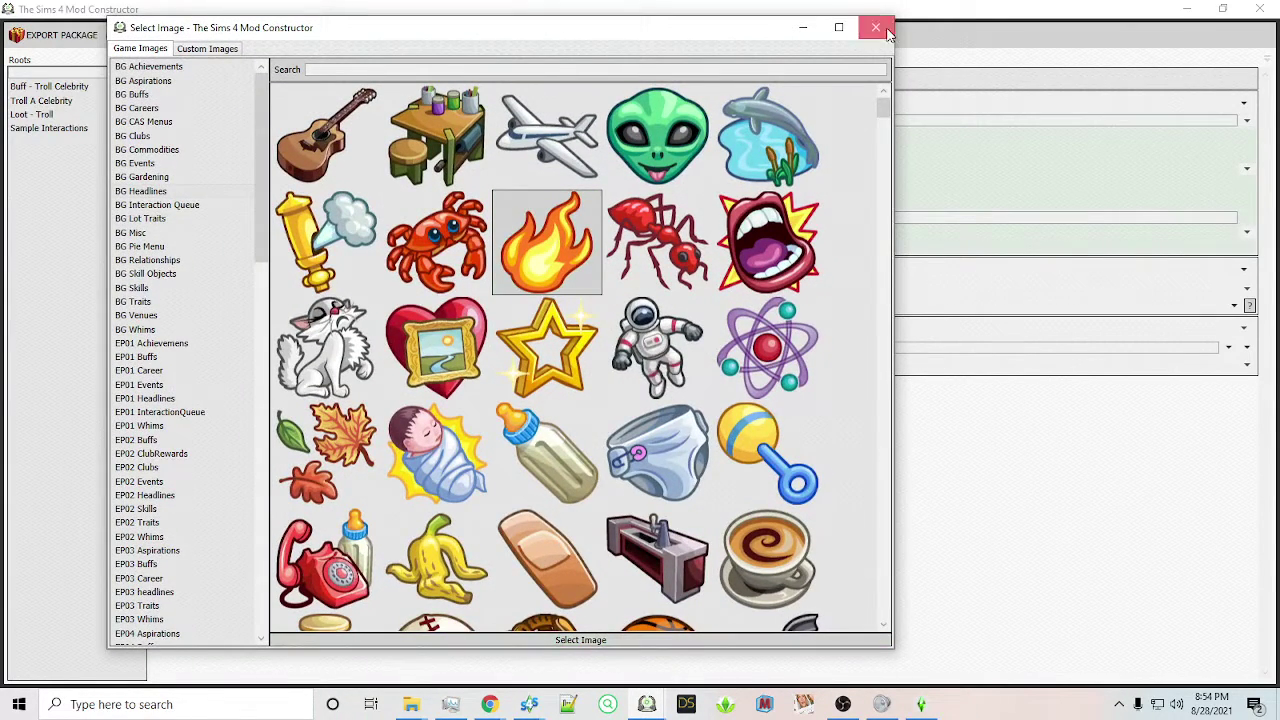
pyautogui.click(877, 28)
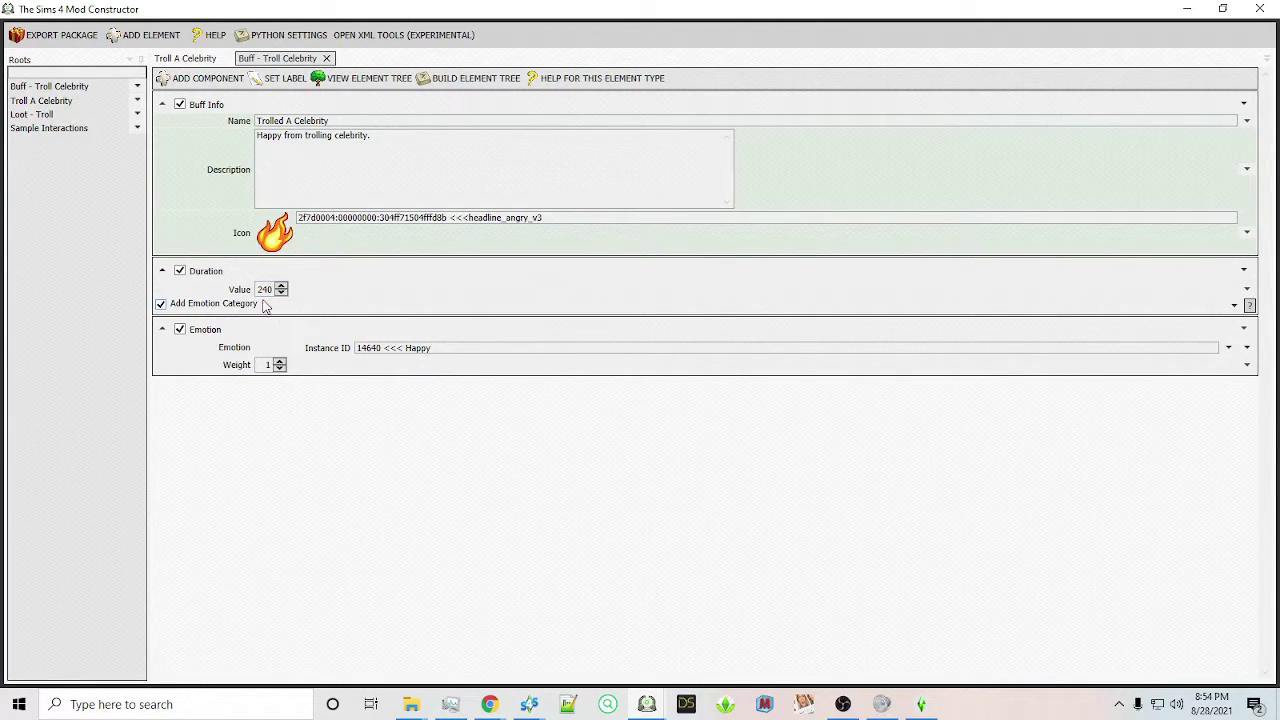
# Set the buff's duration to 60 and its emotion weight to 6, and close the buff element
pyautogui.doubleClick(272, 289)
pyautogui.write('60')
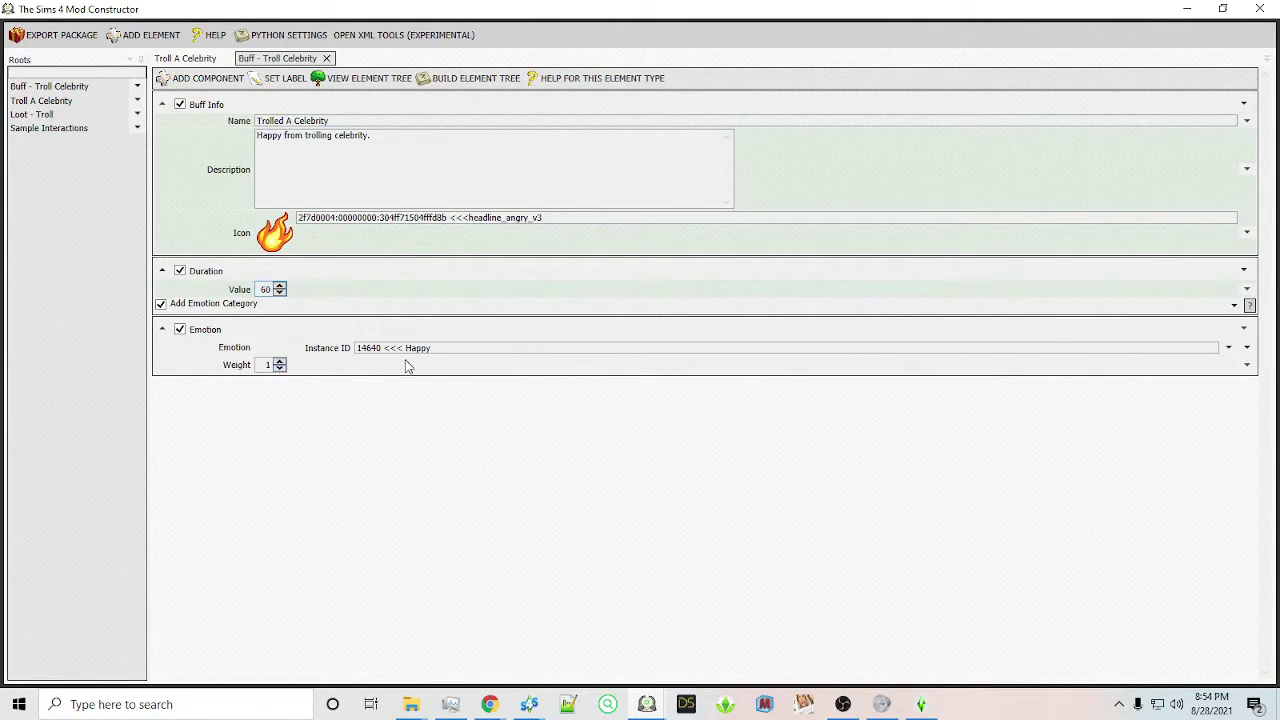
pyautogui.doubleClick(280, 363)
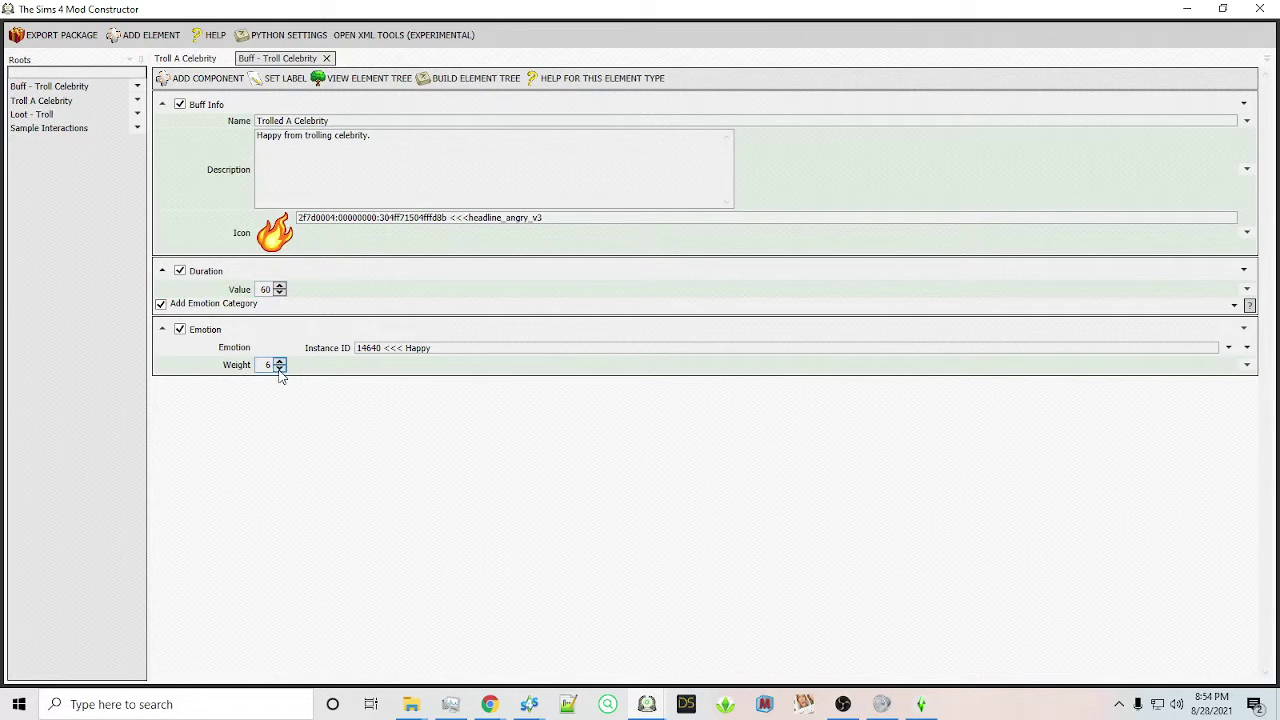
pyautogui.click(326, 58)
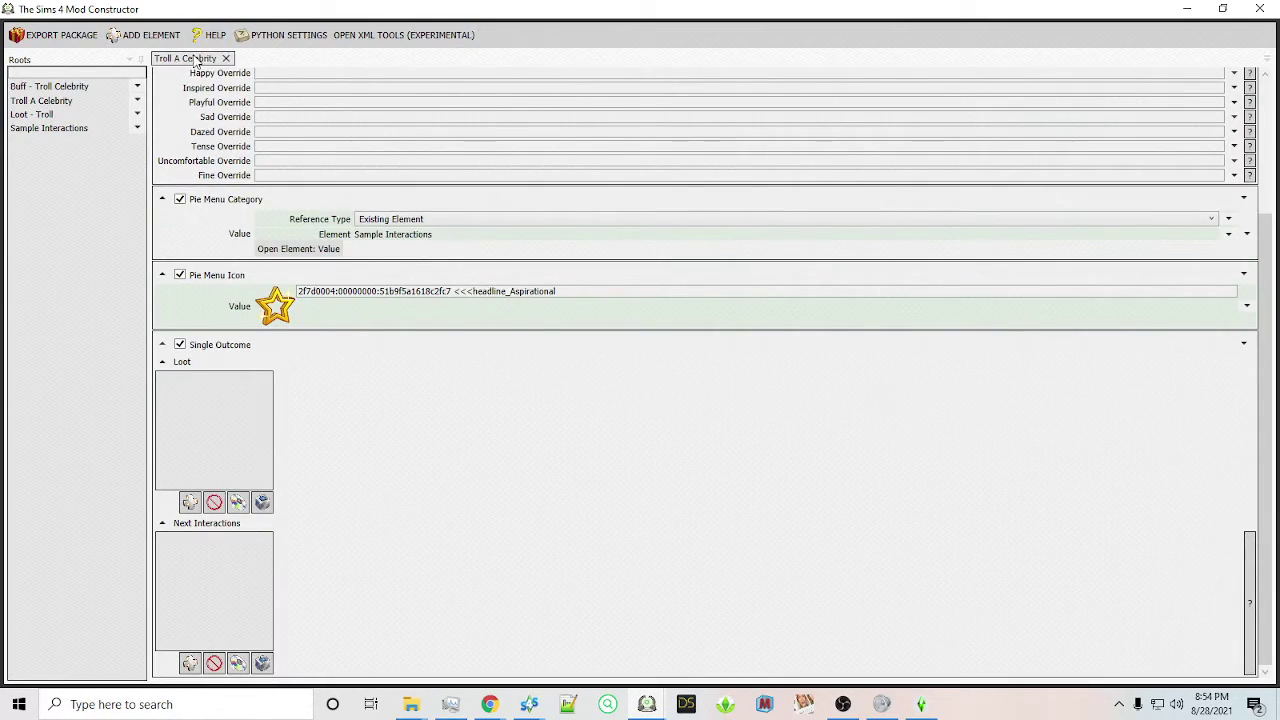
# Add the existing Loot - Troll element to the Single Outcome loot list of Troll A Celebrity
pyautogui.click(262, 503)
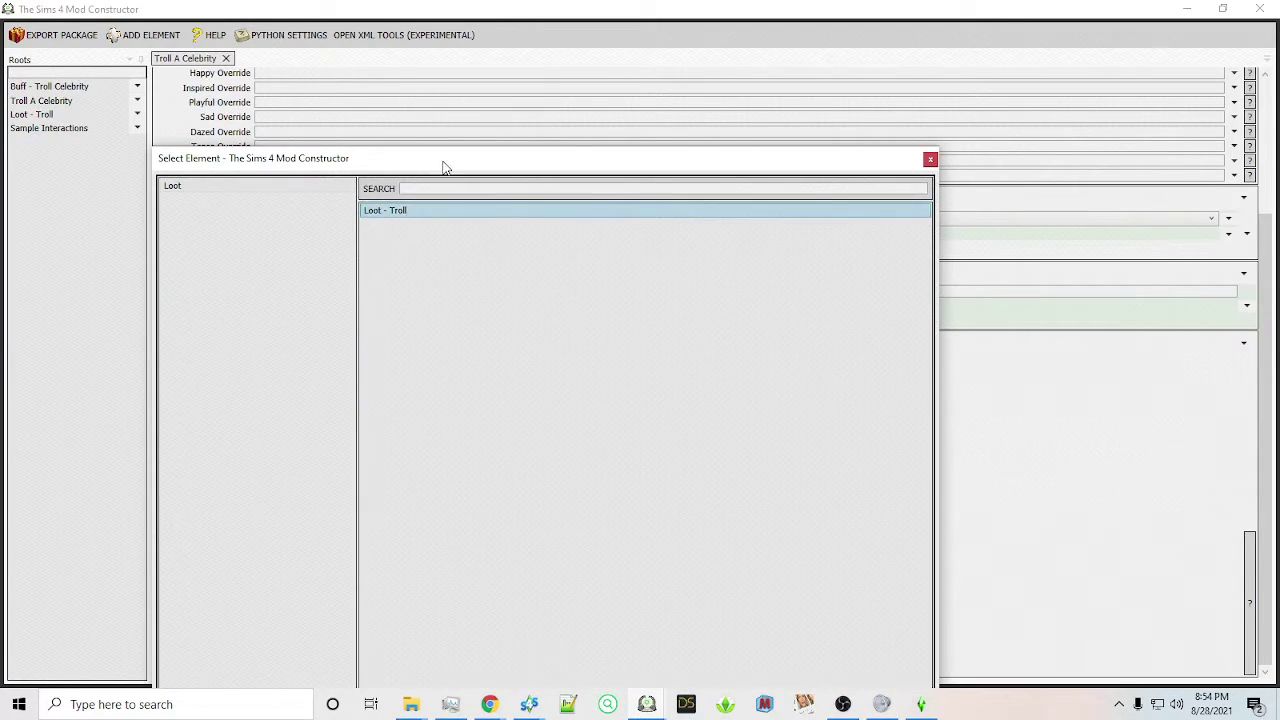
pyautogui.click(931, 78)
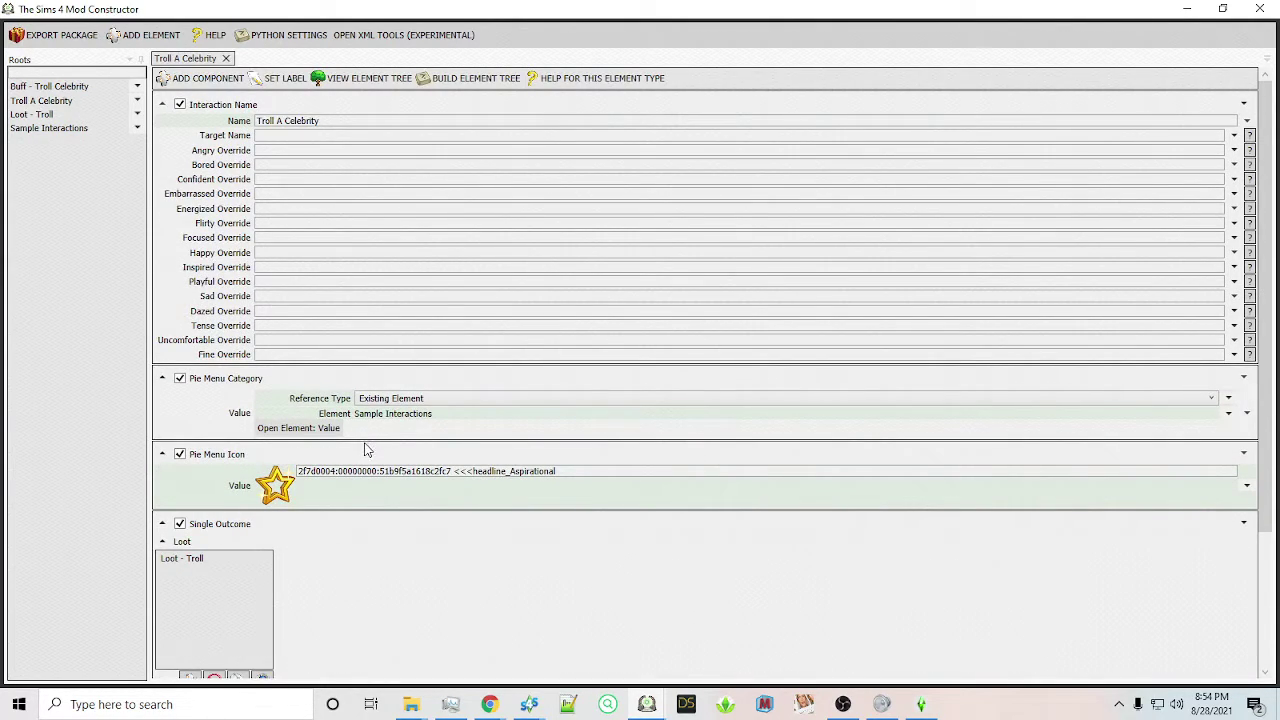
pyautogui.scroll(-3, 392, 510)
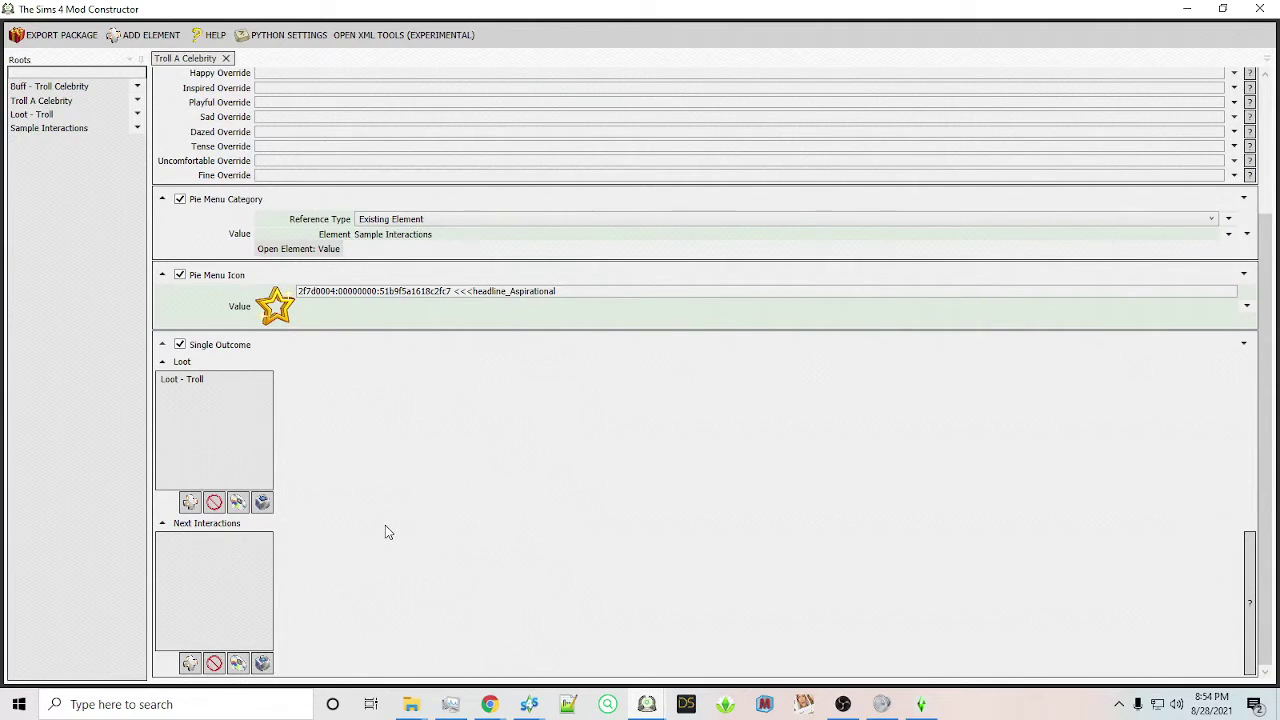
# Export the mod as a package named "trollacelebritytest" in The Sims 4 Mods folder
pyautogui.click(63, 40)
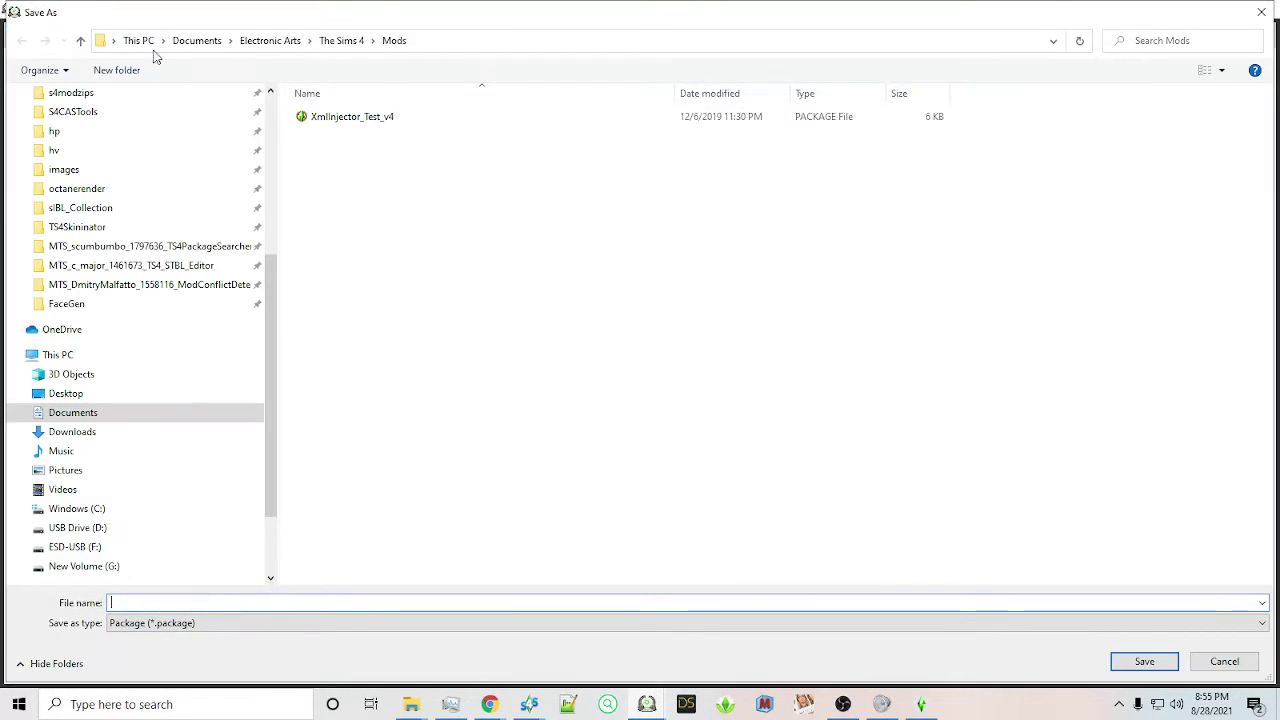
pyautogui.write('trollacelebritytest')
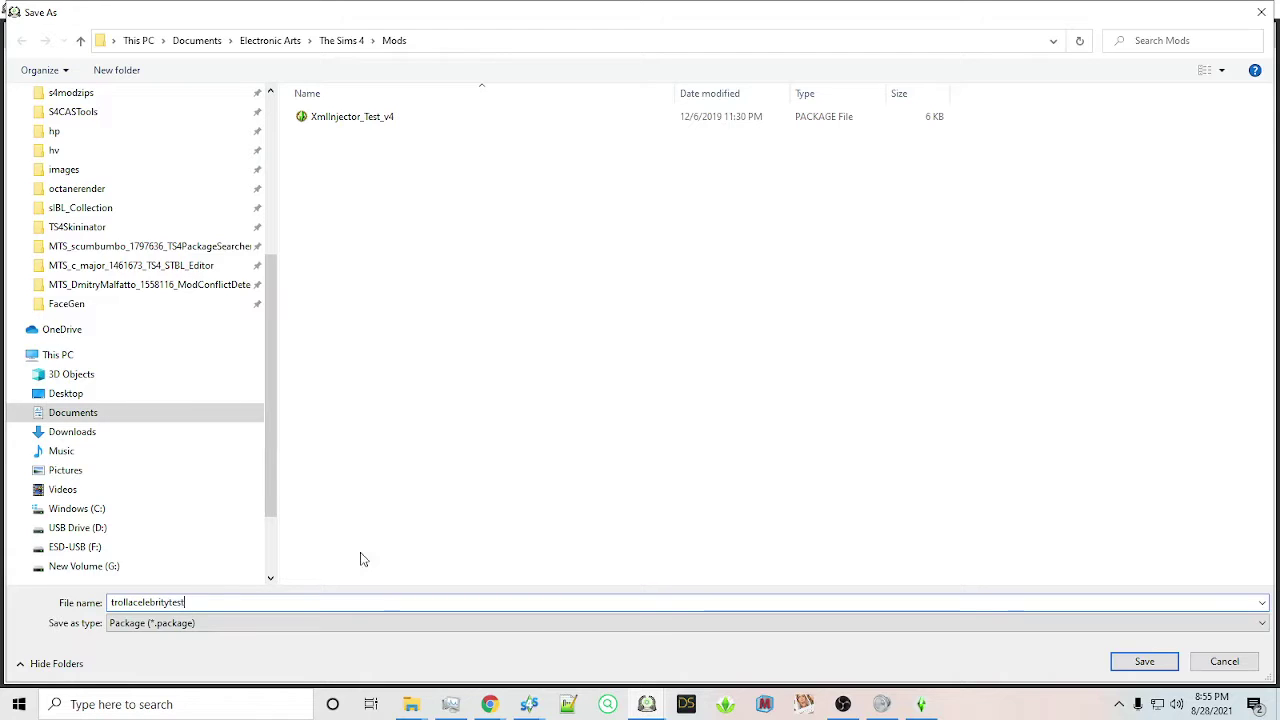
pyautogui.press('Return')
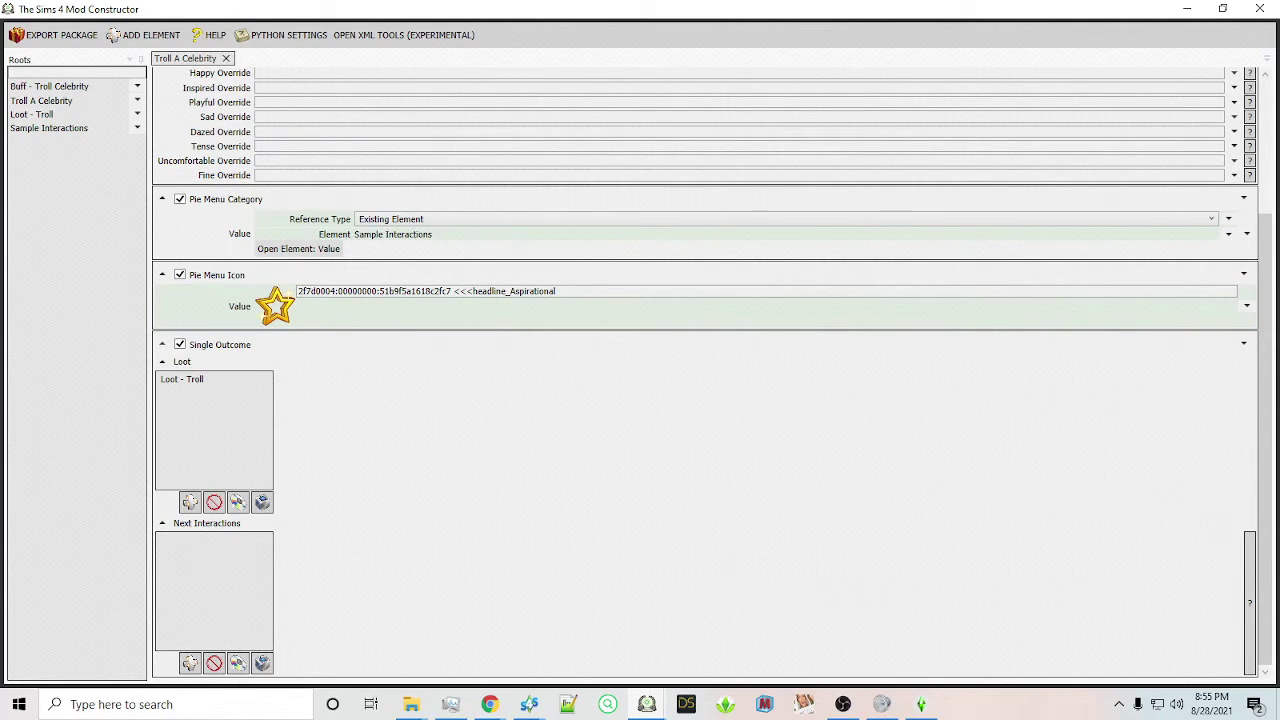
# Move the Mod Constructor window aside, launch a new Sims 4 Studio window and maximize it
pyautogui.moveTo(366, 6); pyautogui.dragTo(771, 12)
pyautogui.click(528, 704)
pyautogui.rightClick(529, 704)
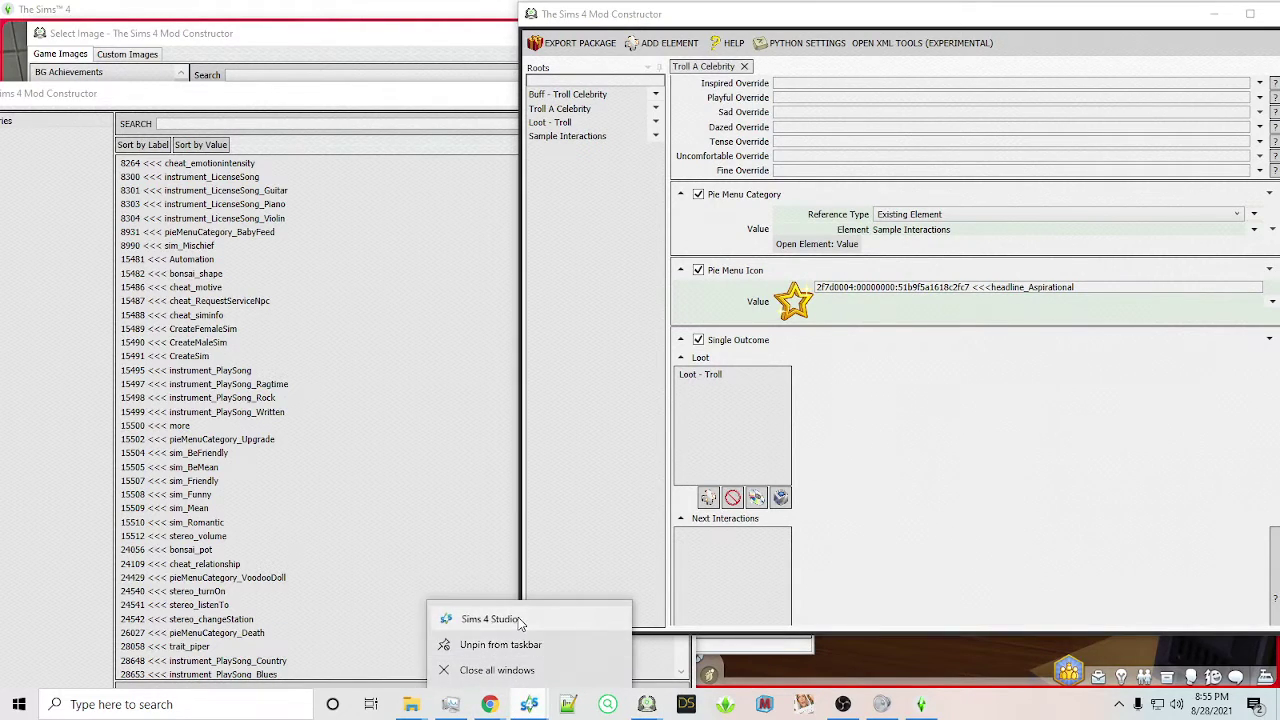
pyautogui.click(519, 618)
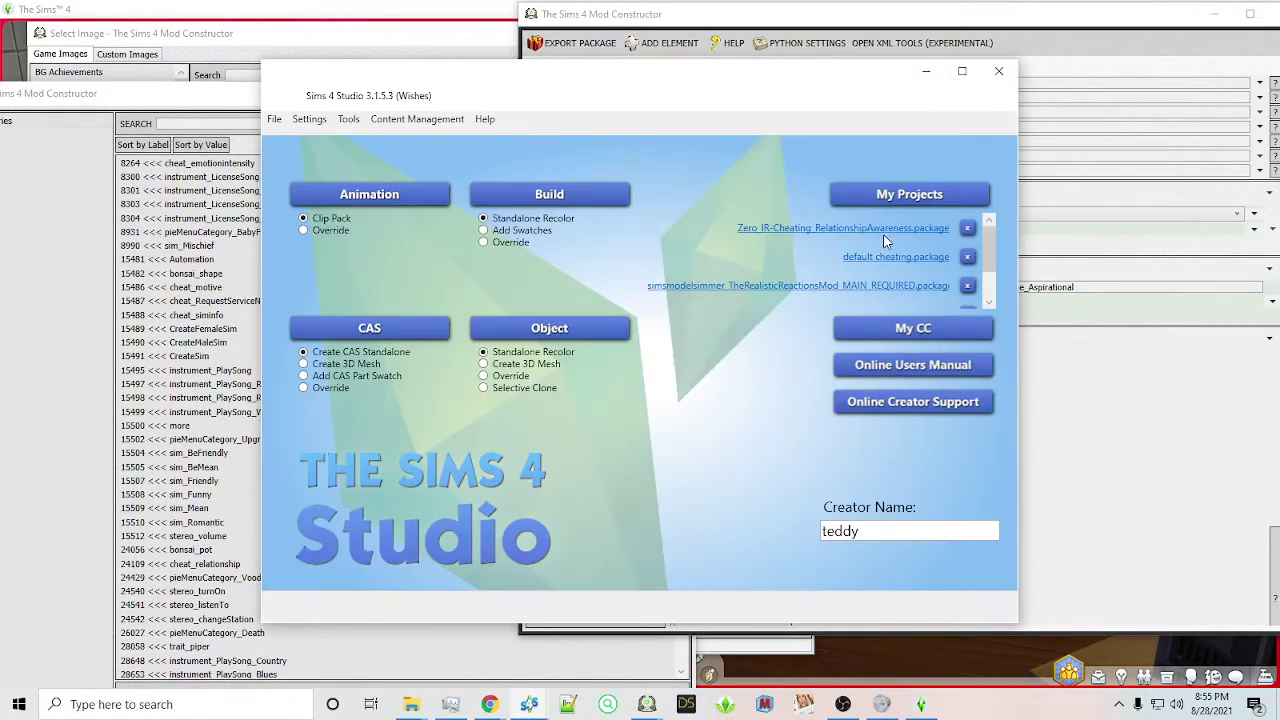
pyautogui.click(958, 75)
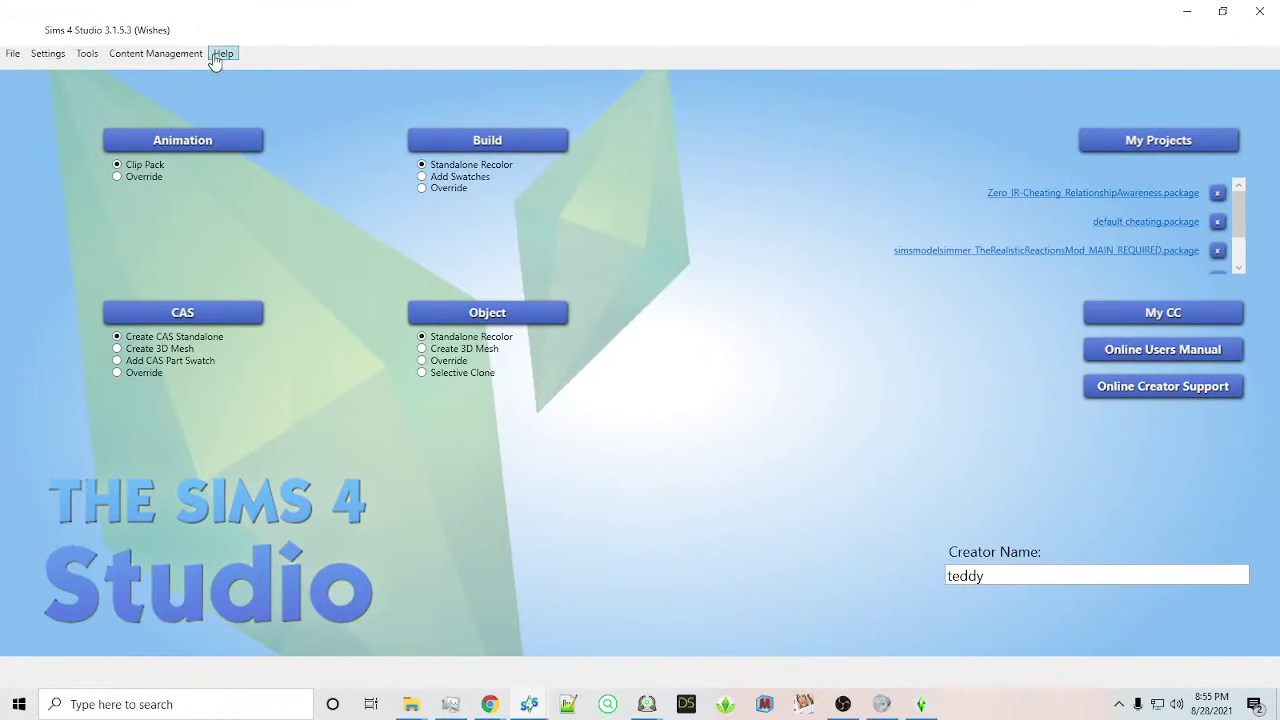
# Start creating an empty package and choose the Electronic Arts > The Sims 4 > Mods folder as its save location
pyautogui.click(86, 56)
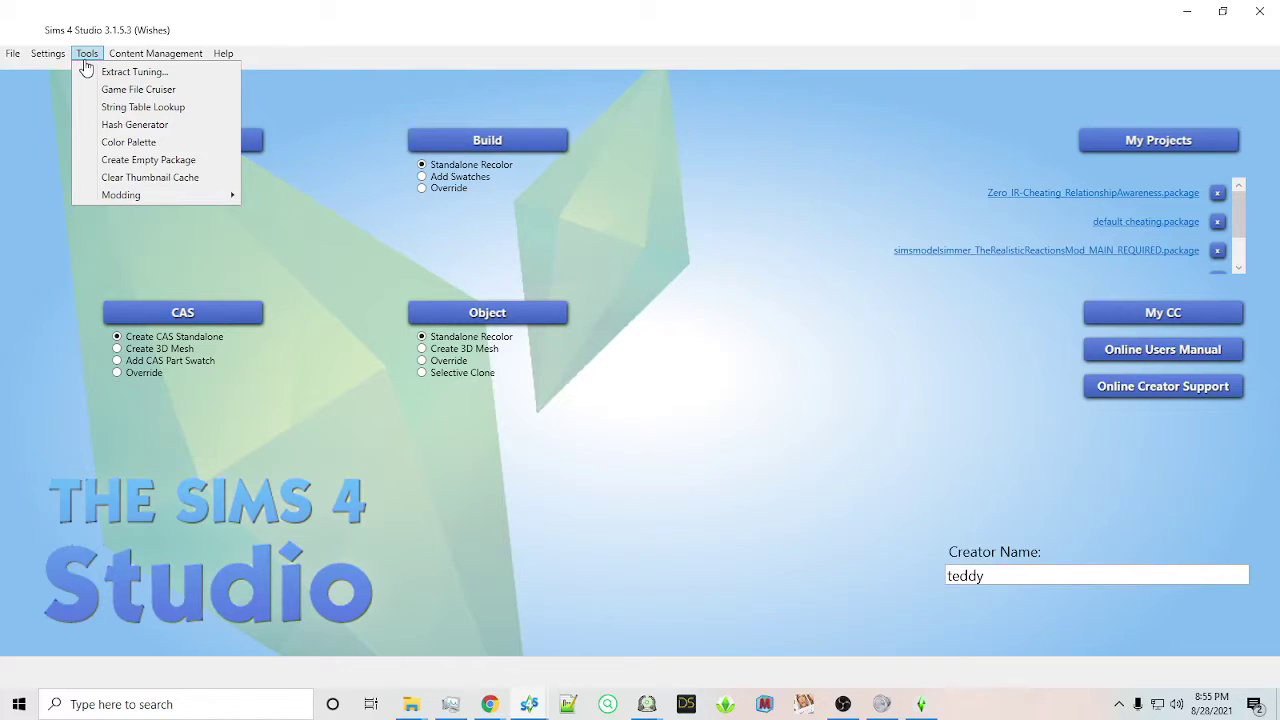
pyautogui.click(104, 164)
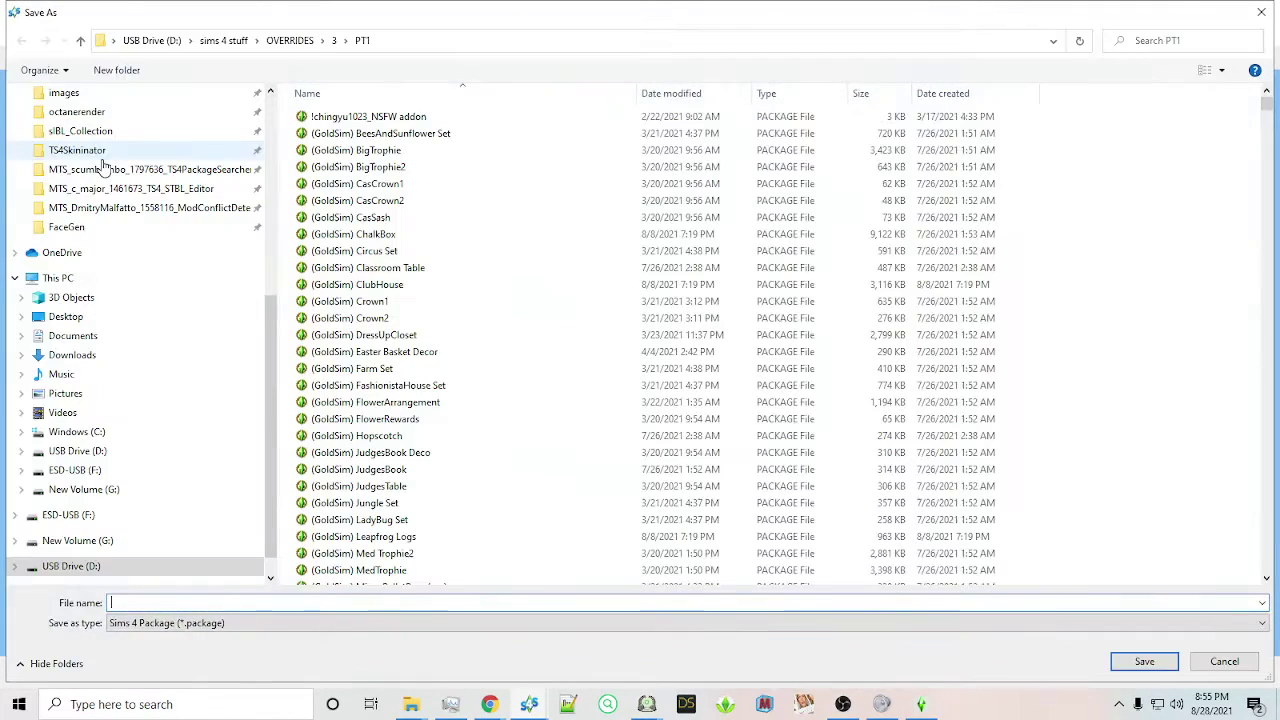
pyautogui.scroll(3, 117, 128)
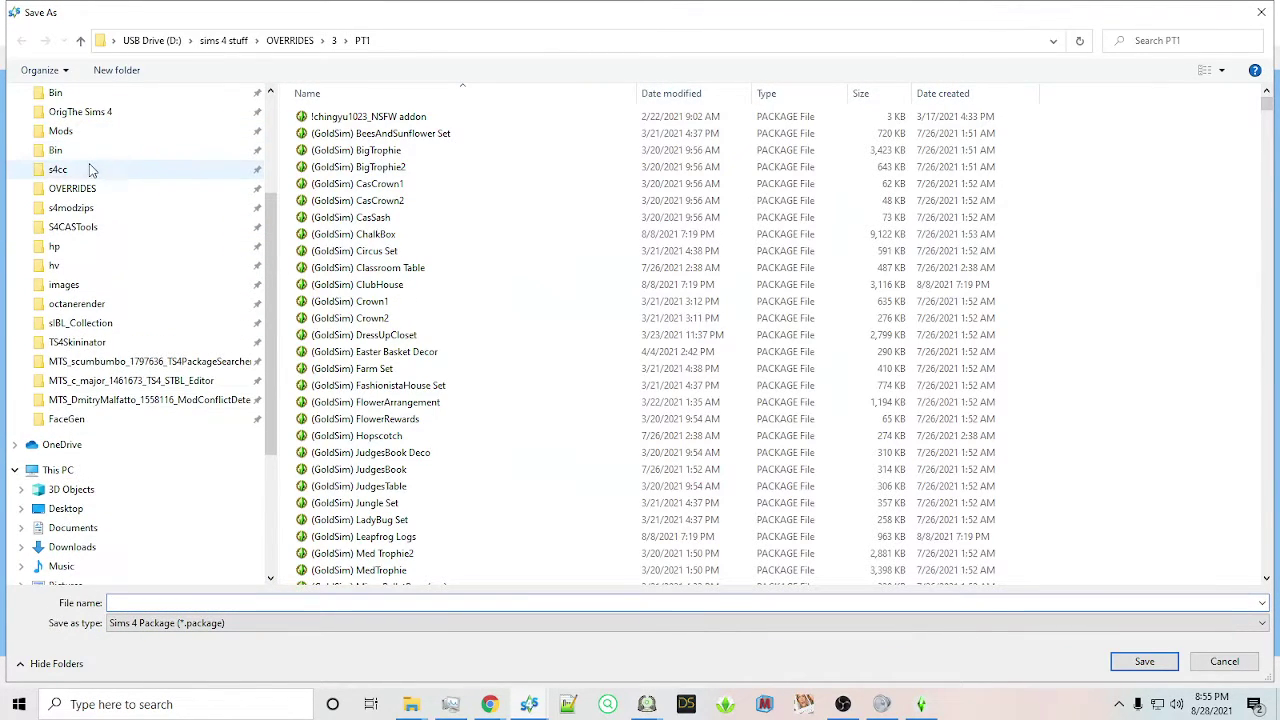
pyautogui.click(80, 111)
pyautogui.click(295, 41)
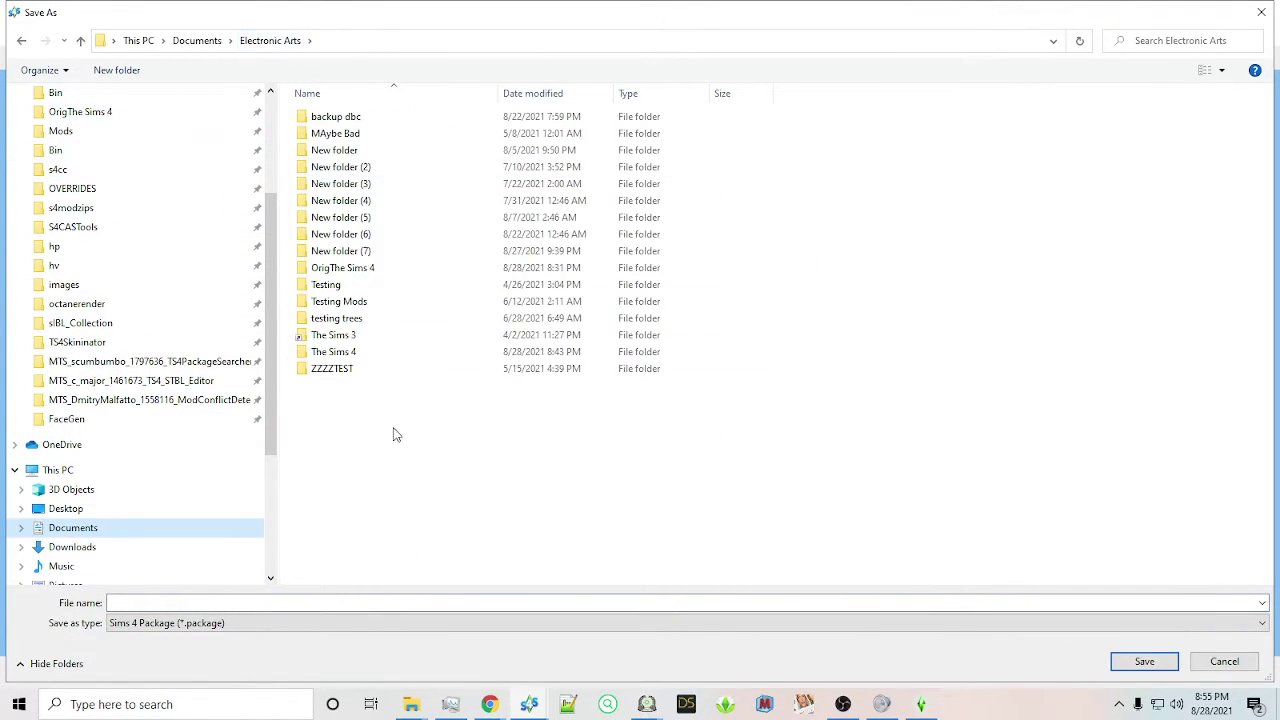
pyautogui.click(330, 353)
pyautogui.doubleClick(330, 353)
pyautogui.doubleClick(330, 186)
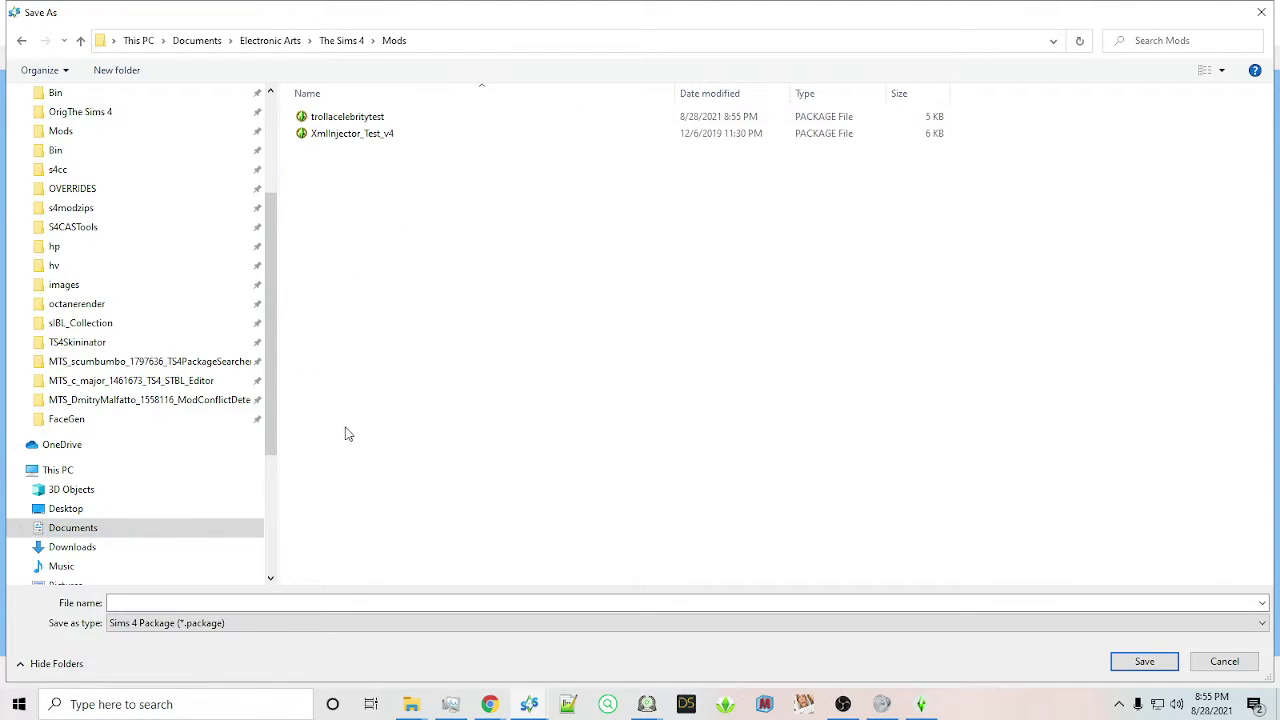
# Name the empty package "trollacelebritytest_xmlinjector", based on the existing trollacelebritytest file name, and save it
pyautogui.click(365, 117)
pyautogui.click(240, 604)
pyautogui.write('x')
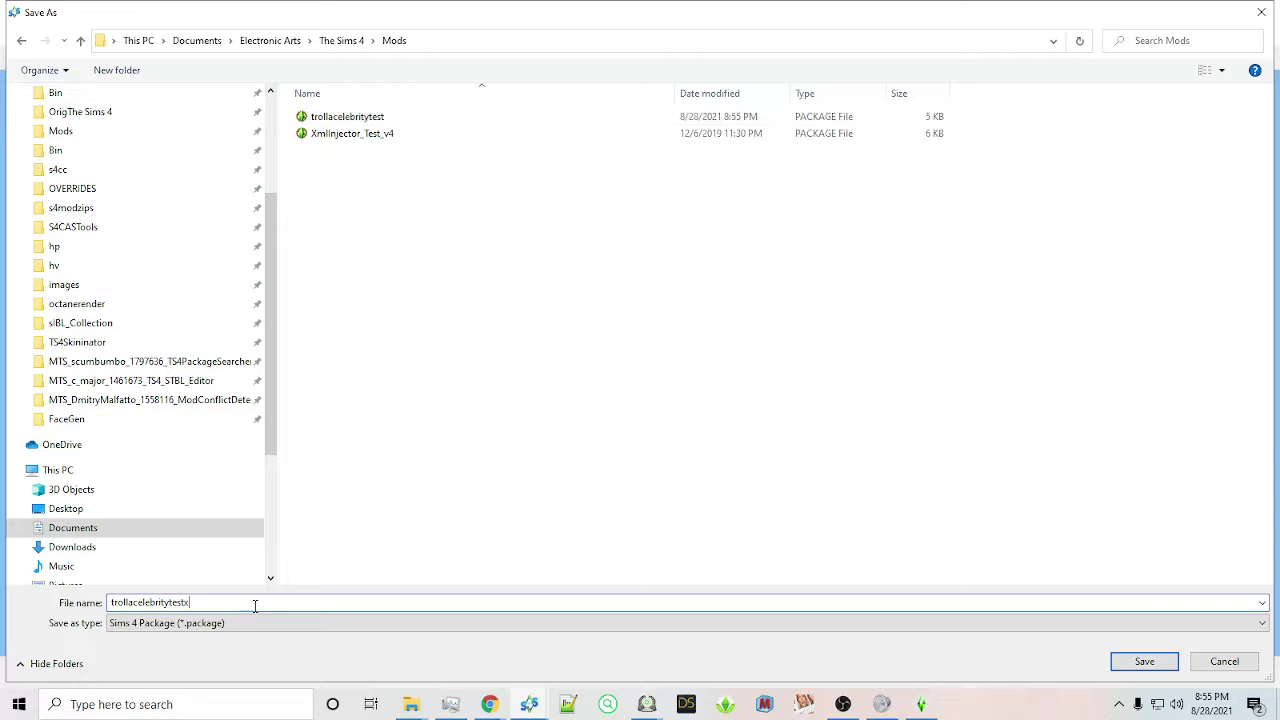
pyautogui.write('mlinjectio')
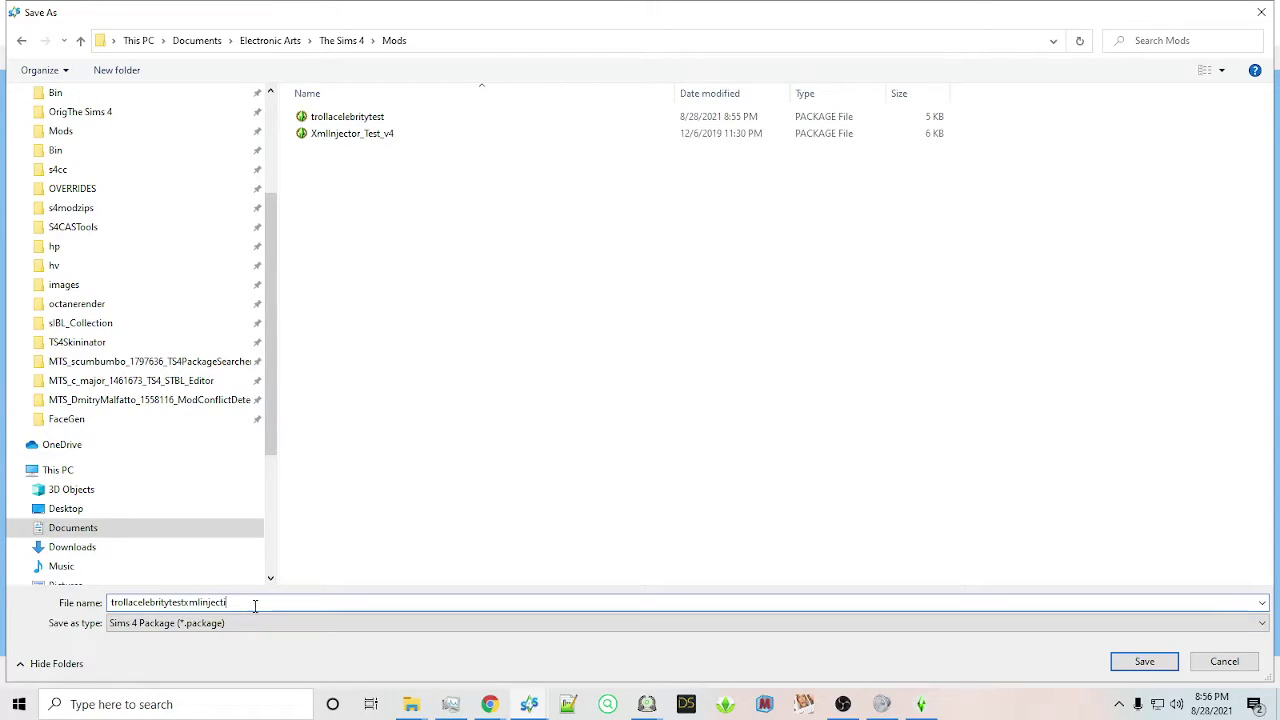
pyautogui.press('BackSpace')
pyautogui.press('BackSpace')
pyautogui.write('or')
pyautogui.click(185, 602)
pyautogui.write('_')
pyautogui.click(1163, 663)
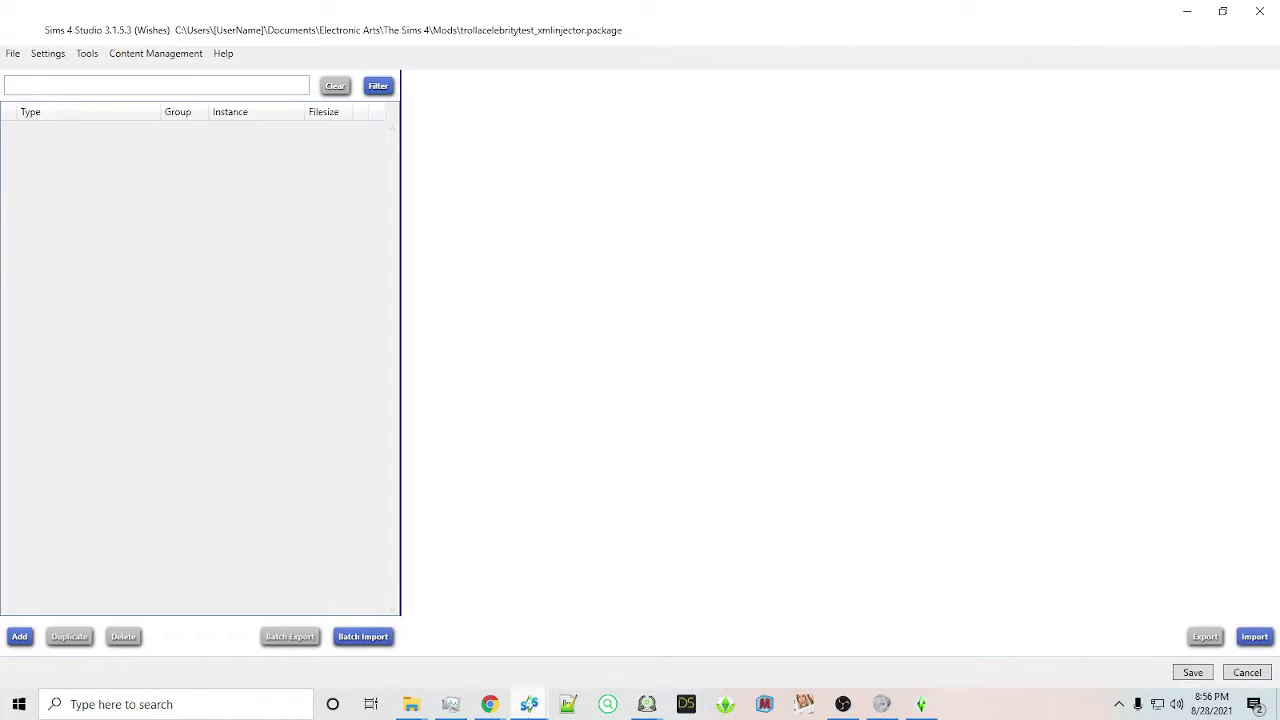
# Close one spare Sims 4 Studio window, leave the current package and open trollacelebritytest.package from the Mods folder to view its resources
pyautogui.rightClick(530, 708)
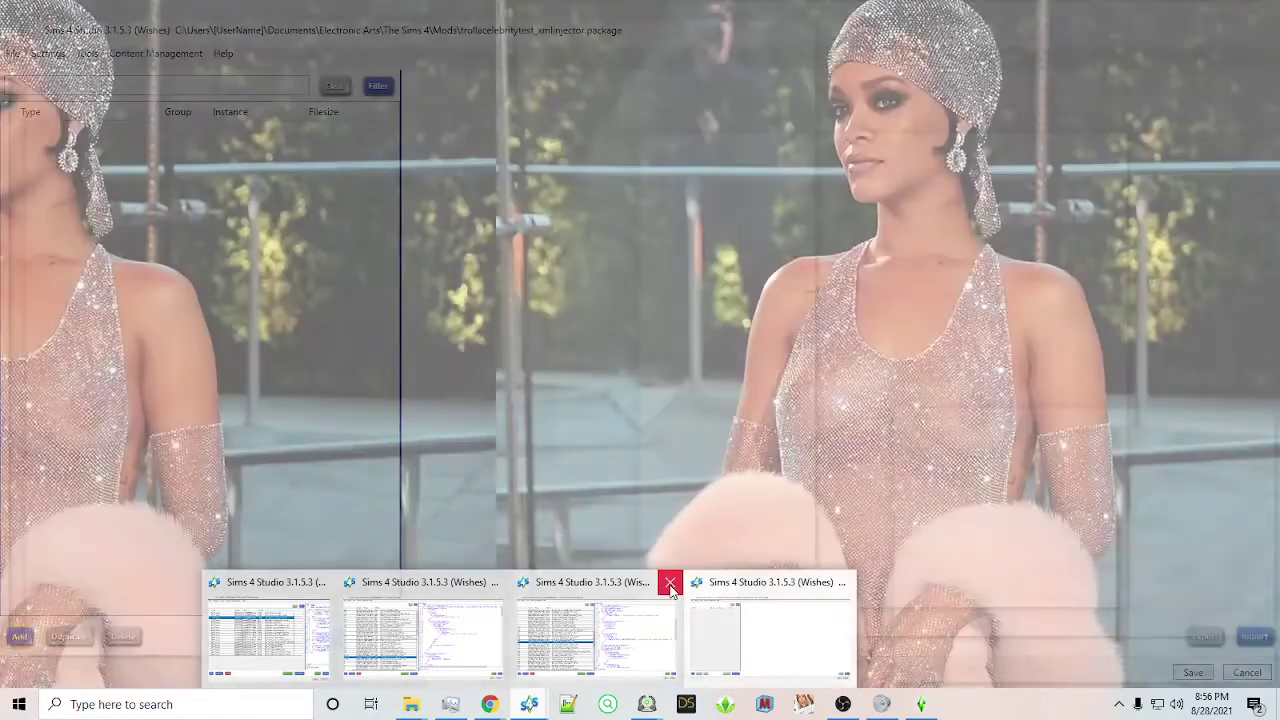
pyautogui.click(671, 585)
pyautogui.click(13, 53)
pyautogui.click(30, 69)
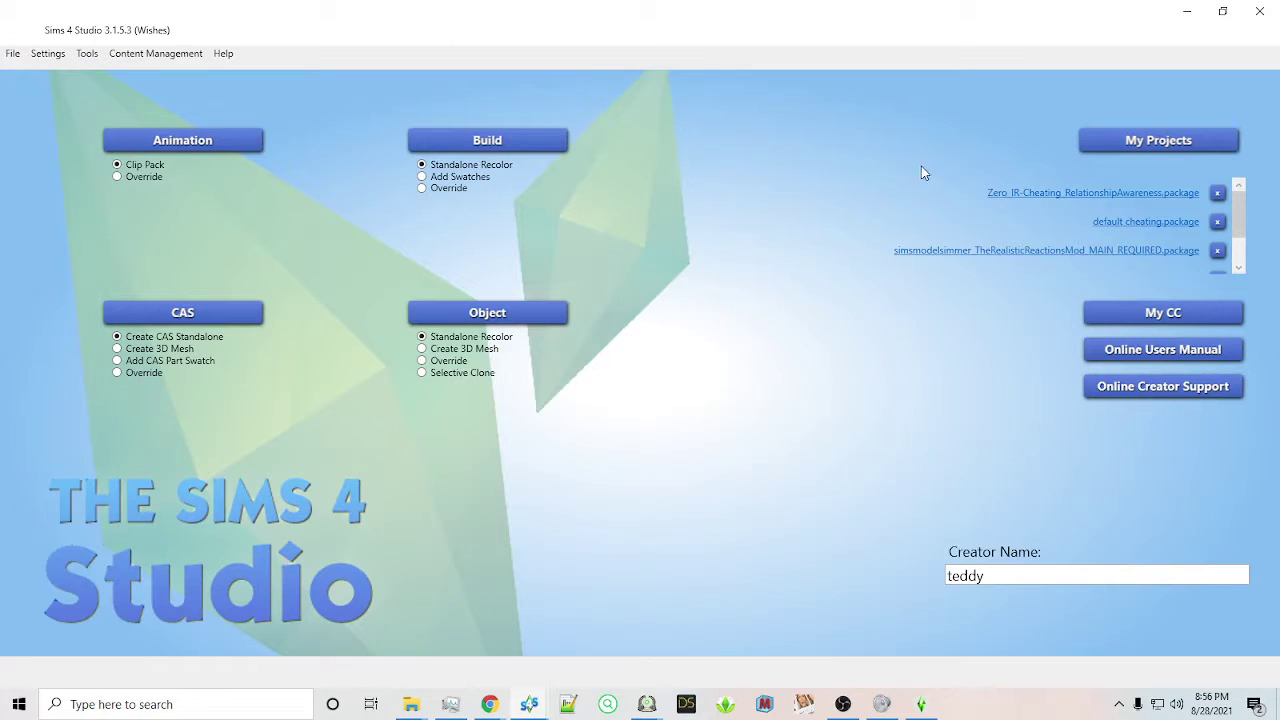
pyautogui.click(1120, 142)
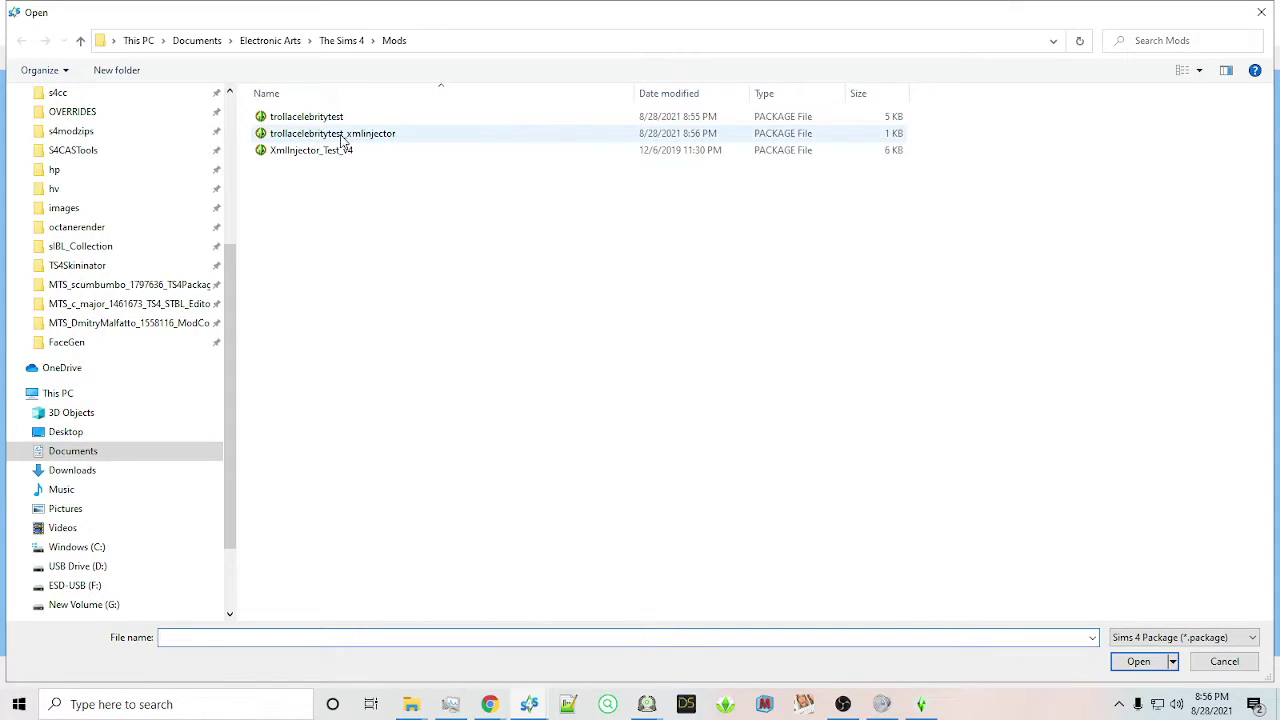
pyautogui.doubleClick(318, 118)
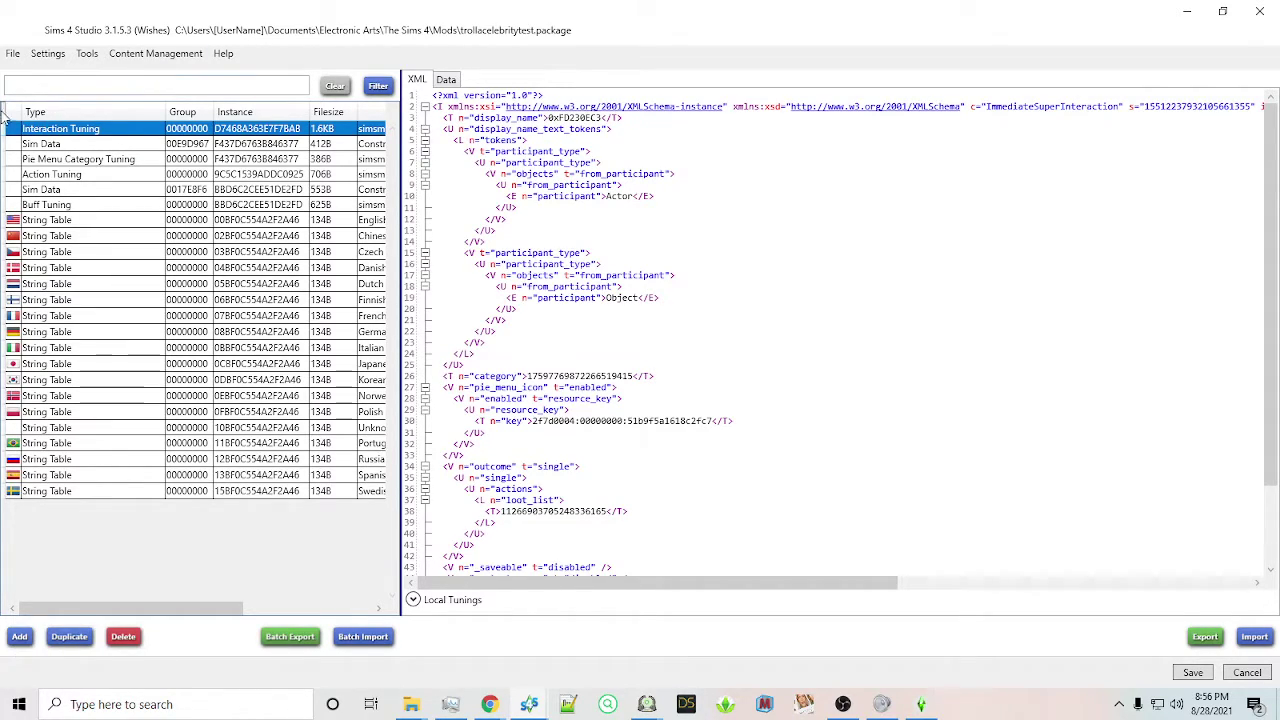
# Close the trollacelebritytest package and open the empty trollacelebritytest_xmlinjector.package from the Mods folder
pyautogui.click(13, 53)
pyautogui.click(45, 63)
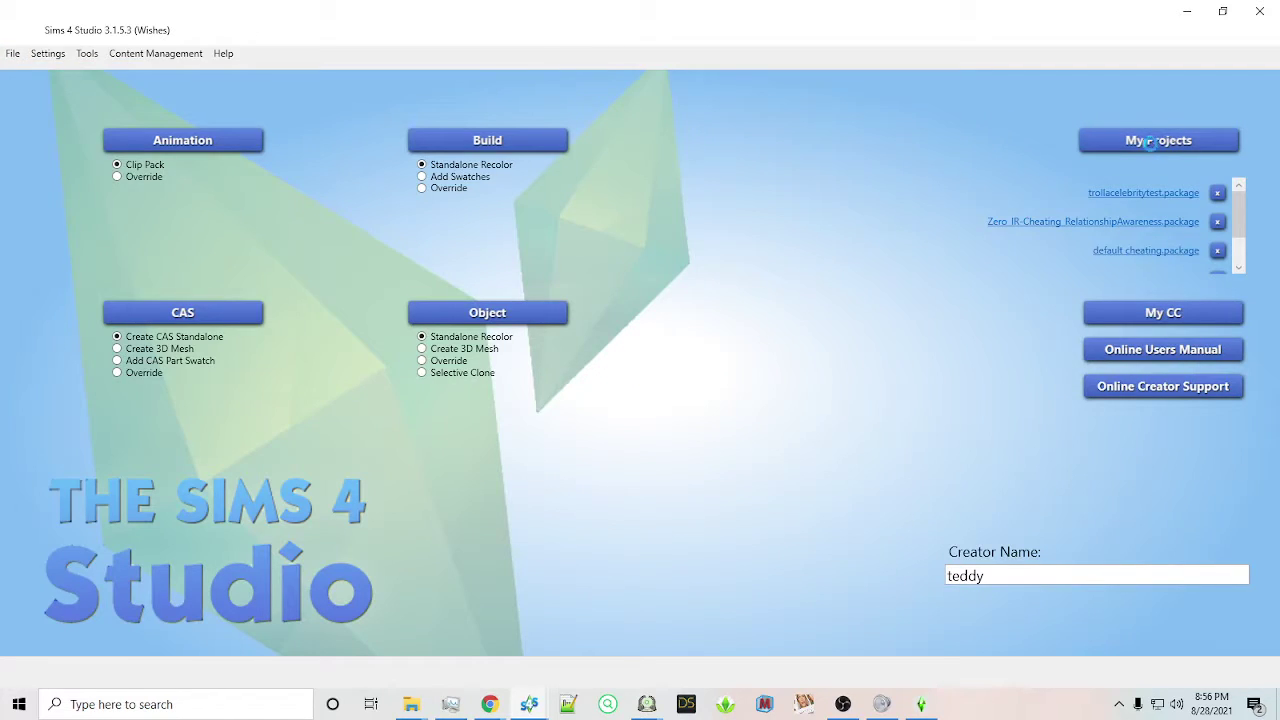
pyautogui.click(1152, 141)
pyautogui.doubleClick(397, 143)
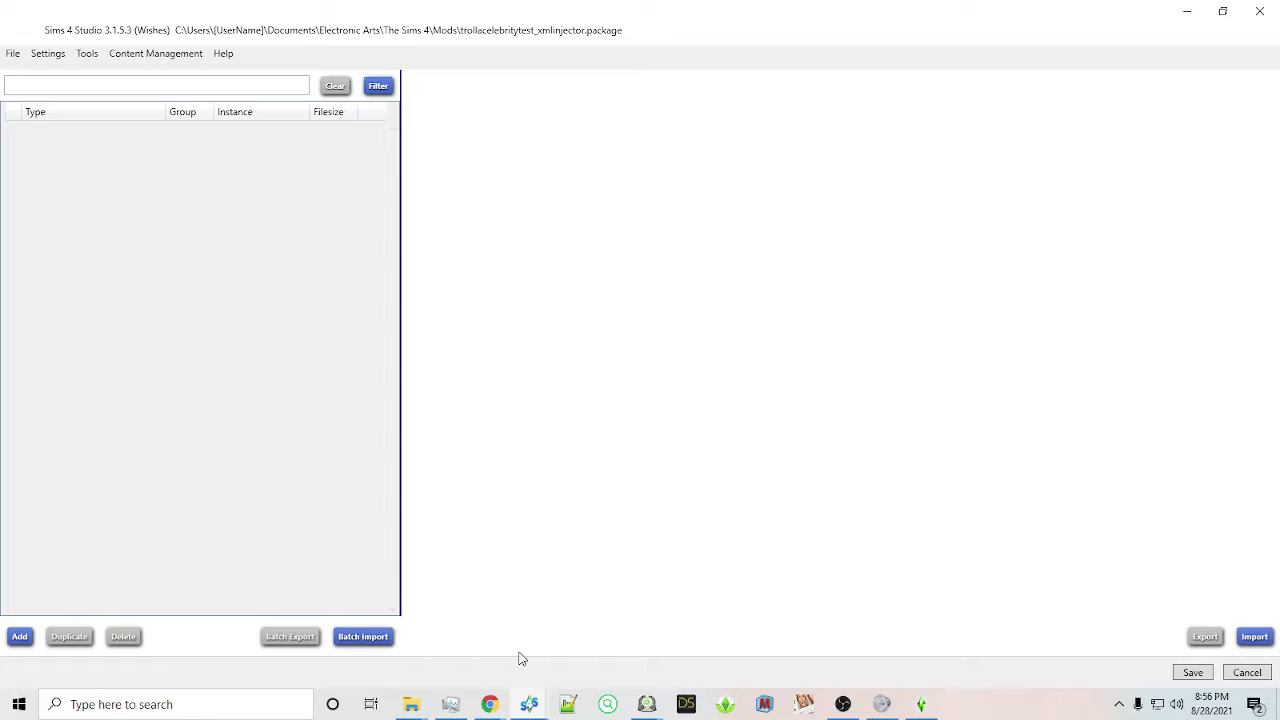
# In File Explorer, open the XML Injector Modder's Documentation PDF from XmlInjector_Modders_Documentation_v4 and read through to Adding Interactions / Super Affordances
pyautogui.moveTo(527, 708)
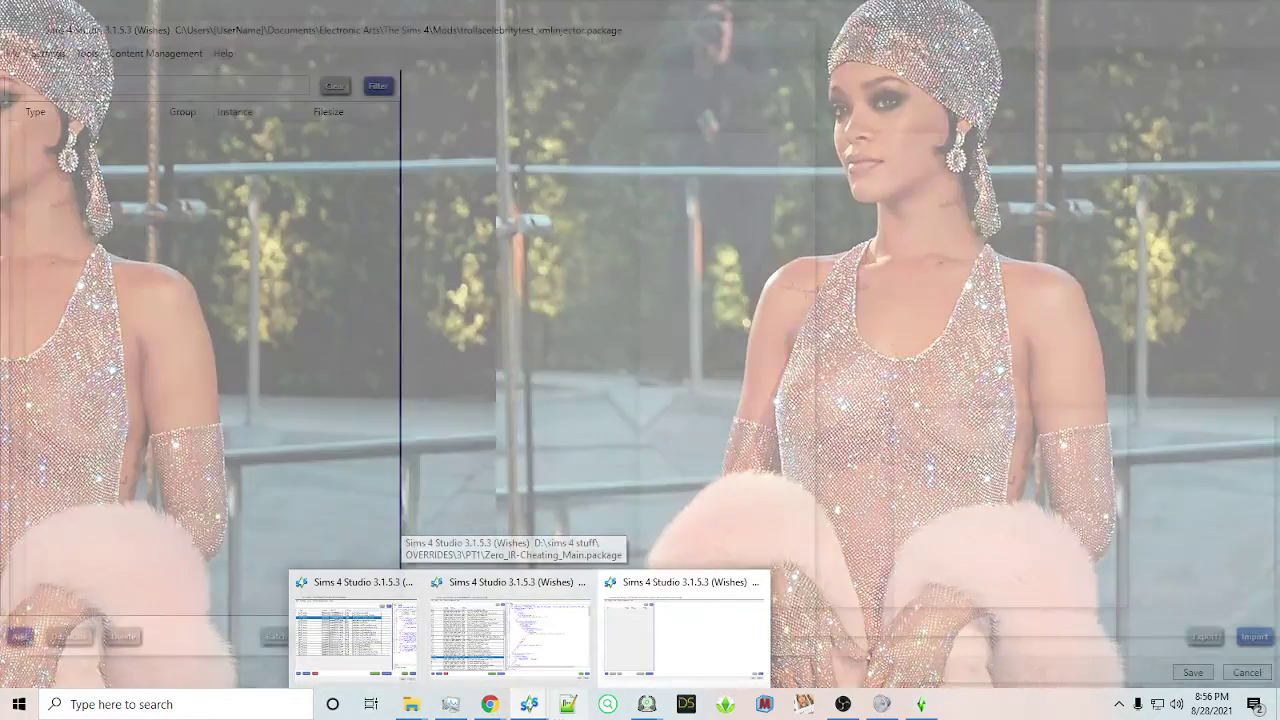
pyautogui.moveTo(402, 708)
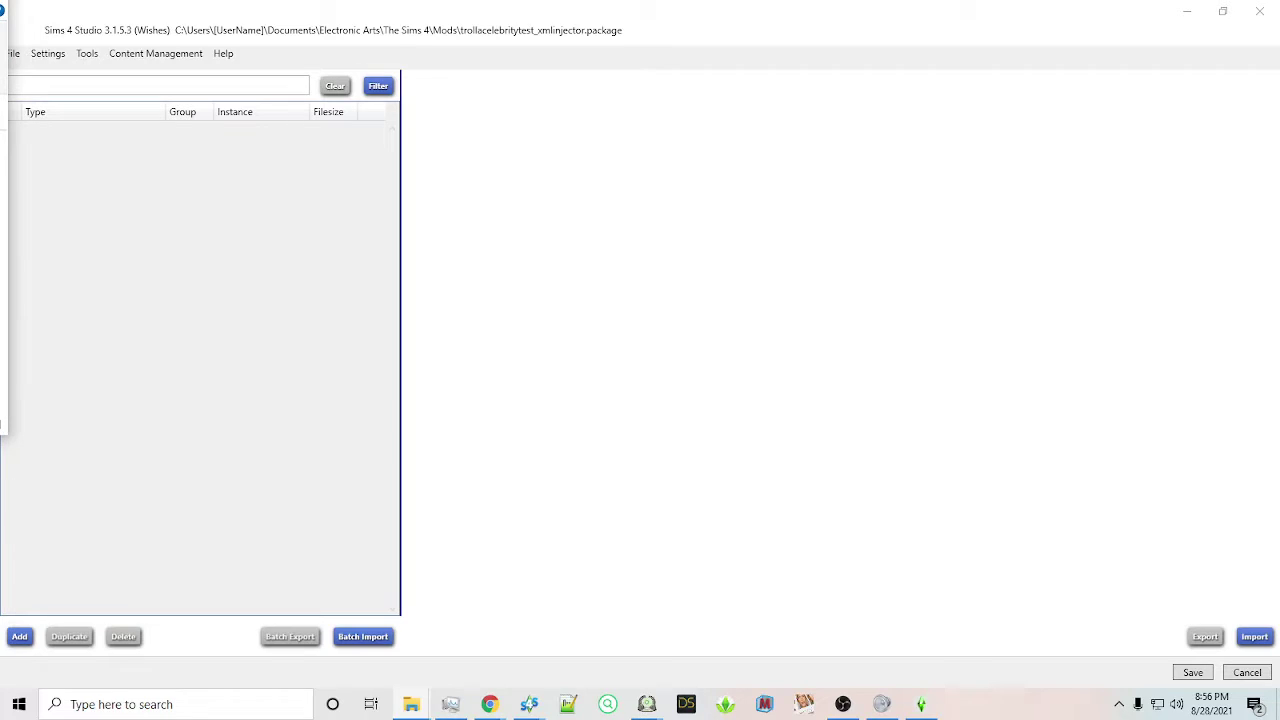
pyautogui.moveTo(2, 10); pyautogui.dragTo(303, 3)
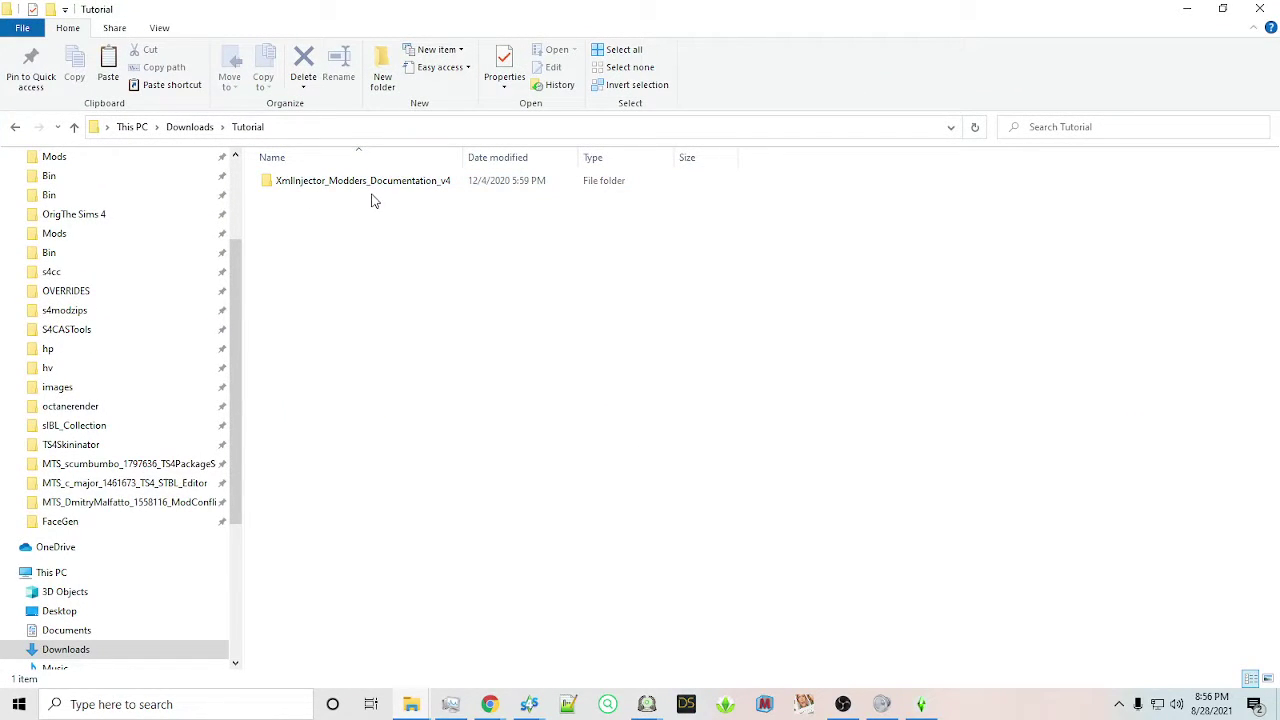
pyautogui.doubleClick(429, 185)
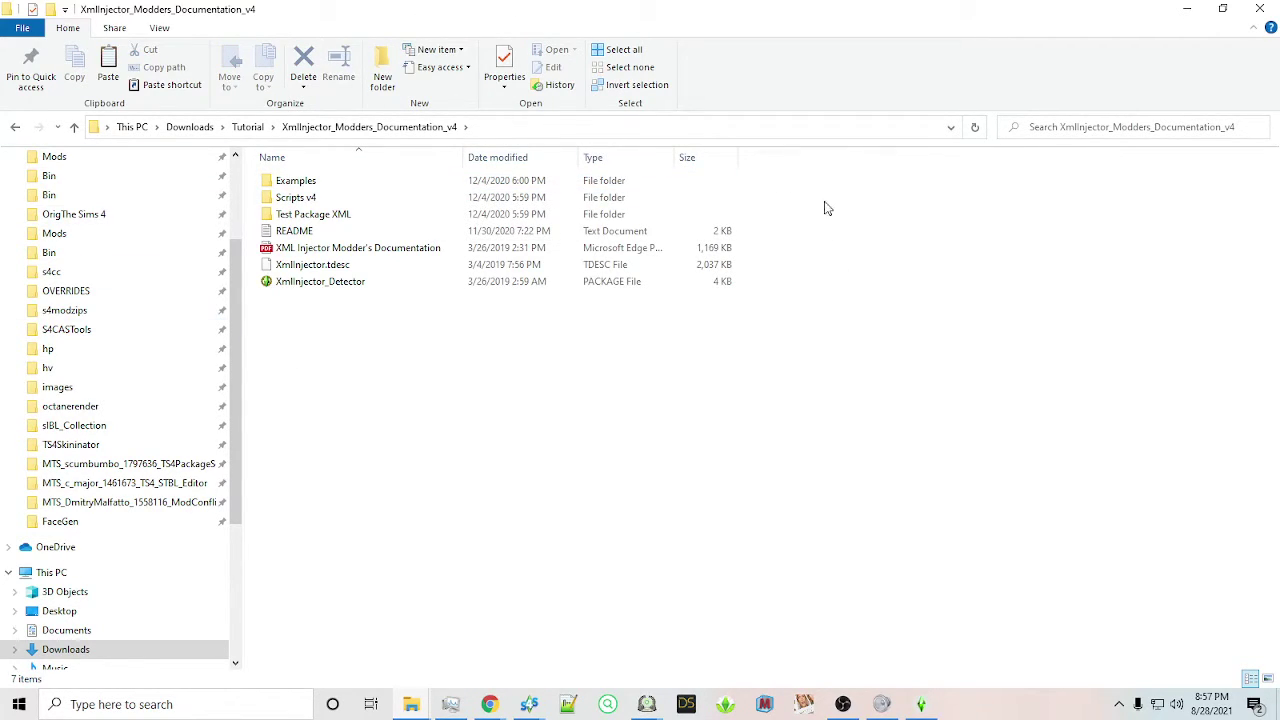
pyautogui.doubleClick(341, 256)
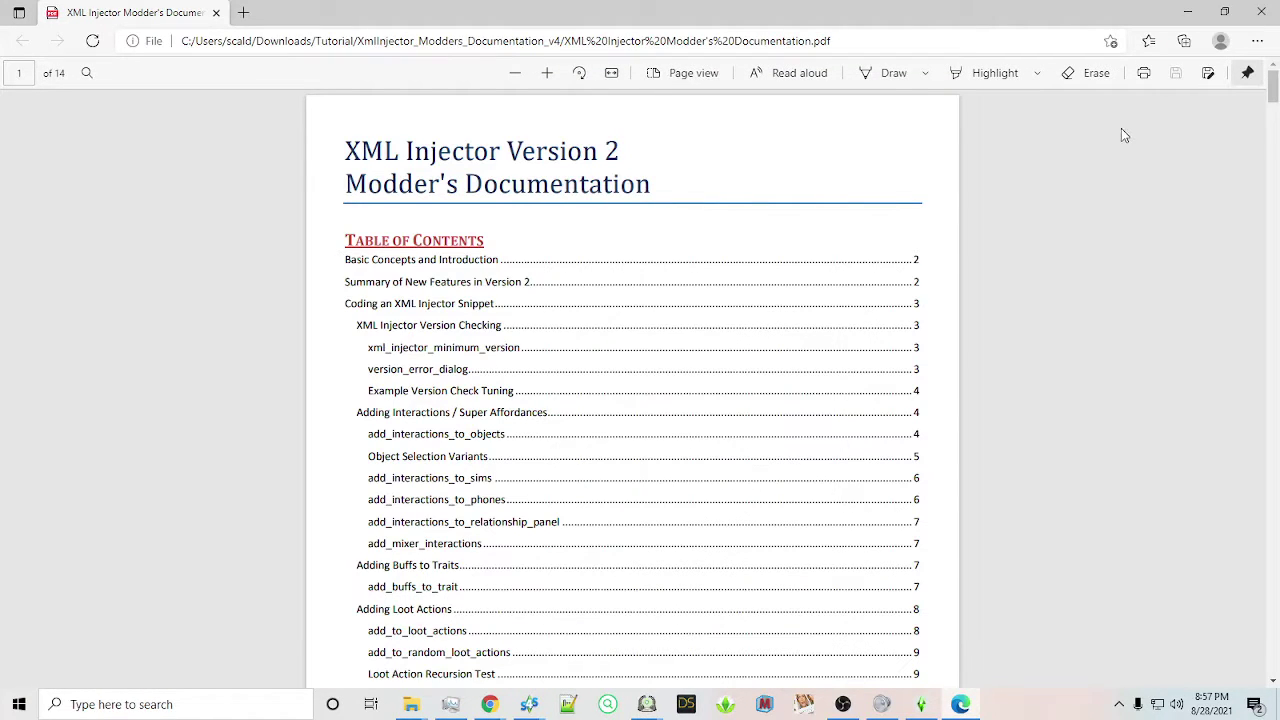
pyautogui.moveTo(1276, 95); pyautogui.dragTo(1274, 172)
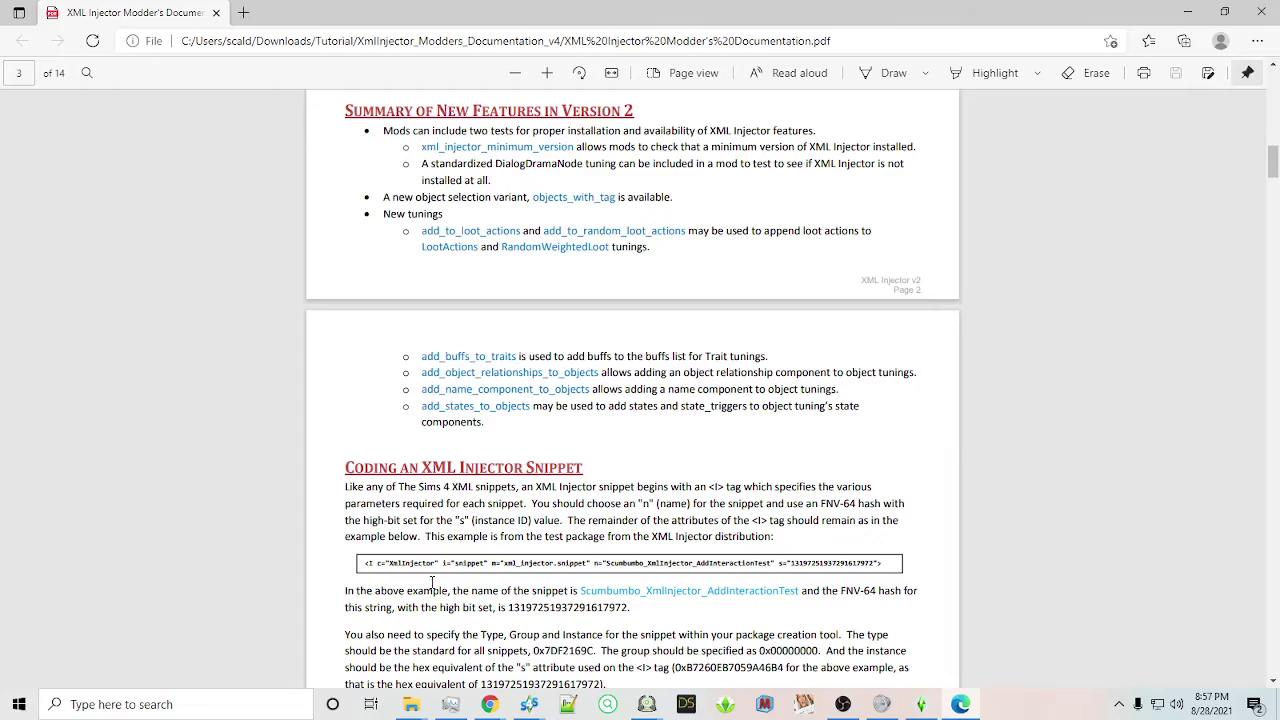
pyautogui.scroll(-2, 432, 580)
pyautogui.scroll(-12, 552, 385)
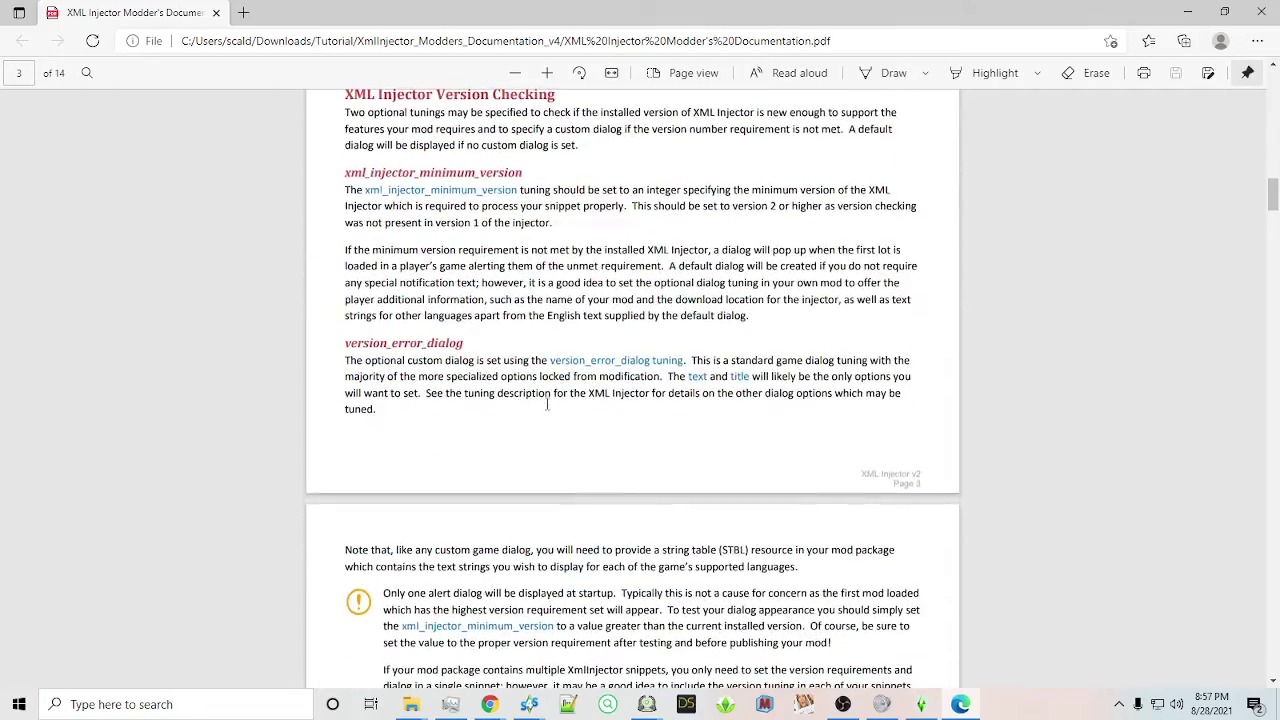
pyautogui.scroll(-1, 548, 390)
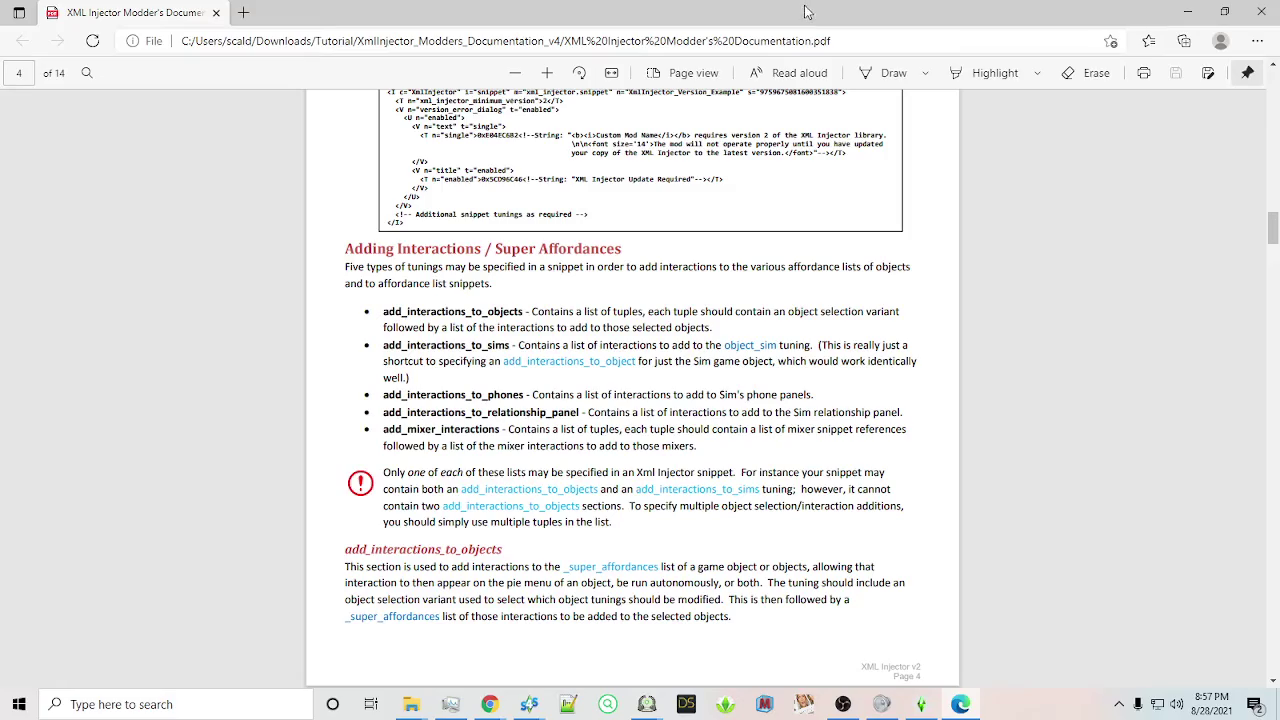
# Move the documentation and folder windows off the screen, and place the trollacelebritytest_xmlinjector package window as a smaller floating window
pyautogui.moveTo(810, 12); pyautogui.dragTo(0, 85)
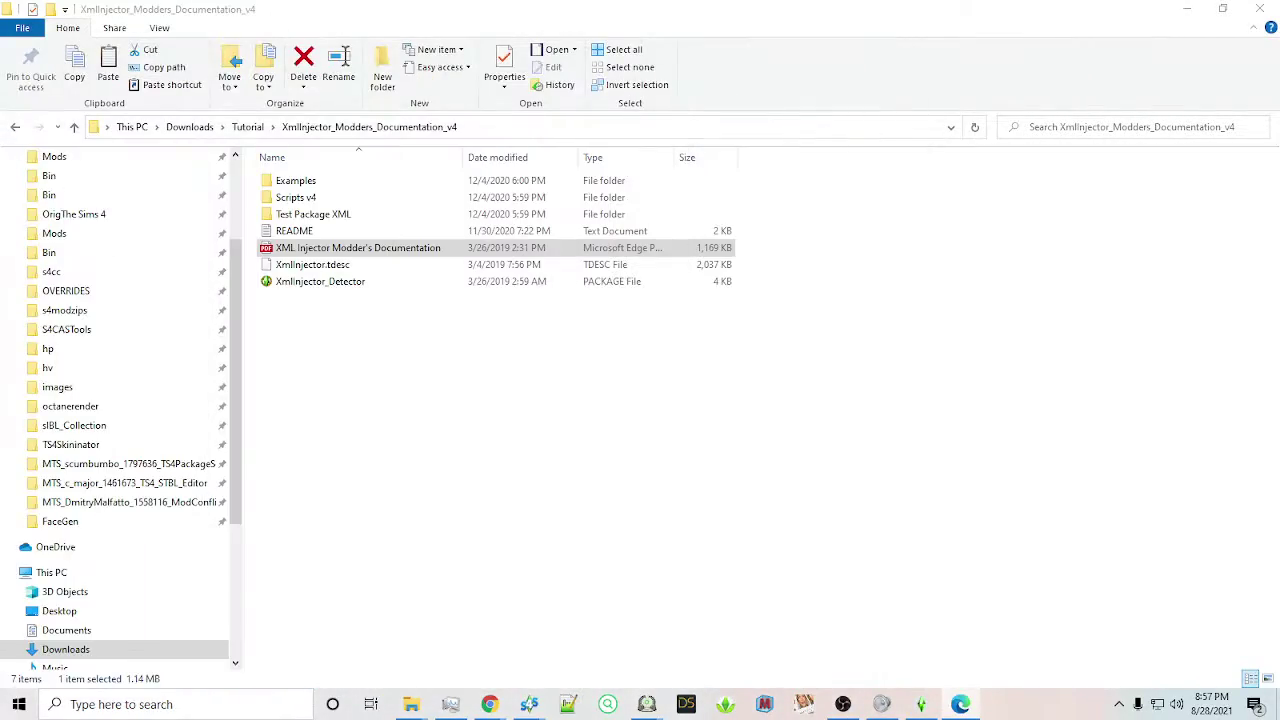
pyautogui.moveTo(484, 9); pyautogui.dragTo(0, 72)
pyautogui.moveTo(271, 17); pyautogui.dragTo(733, 47)
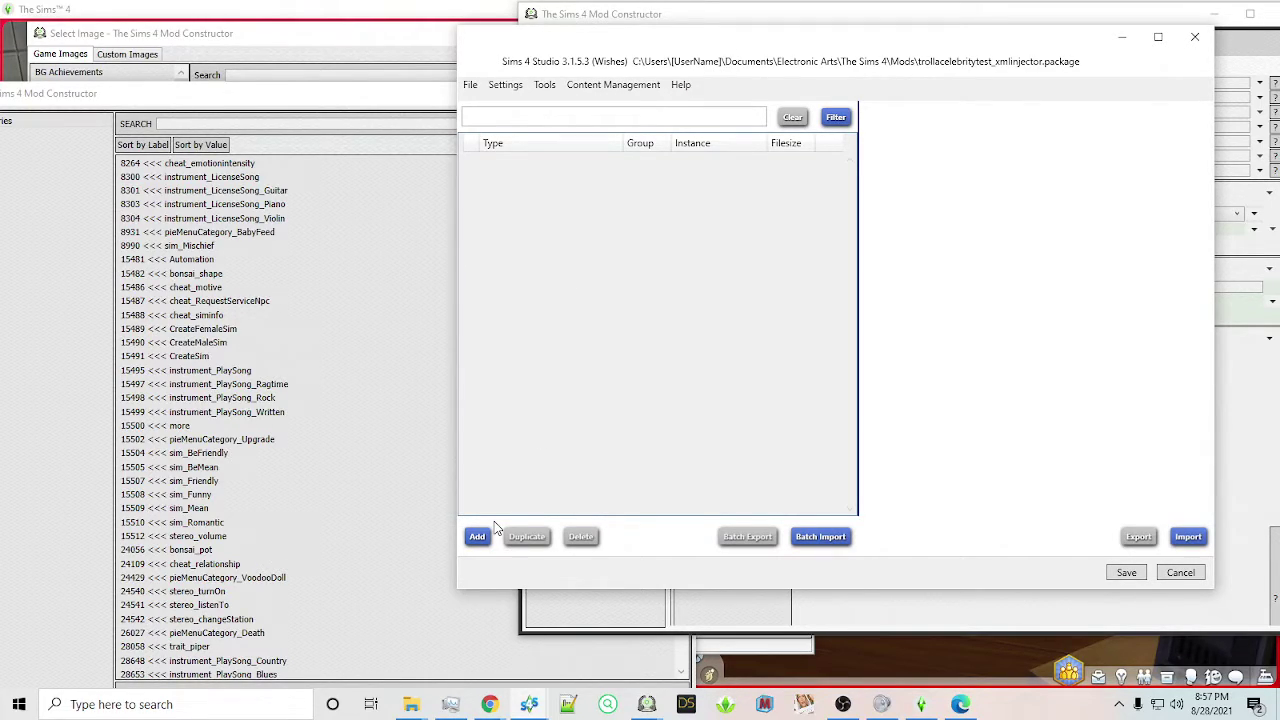
# Launch another Sims 4 Studio window and open XmlInjector_Test_v4.package from the Mods folder in it
pyautogui.rightClick(529, 705)
pyautogui.click(488, 619)
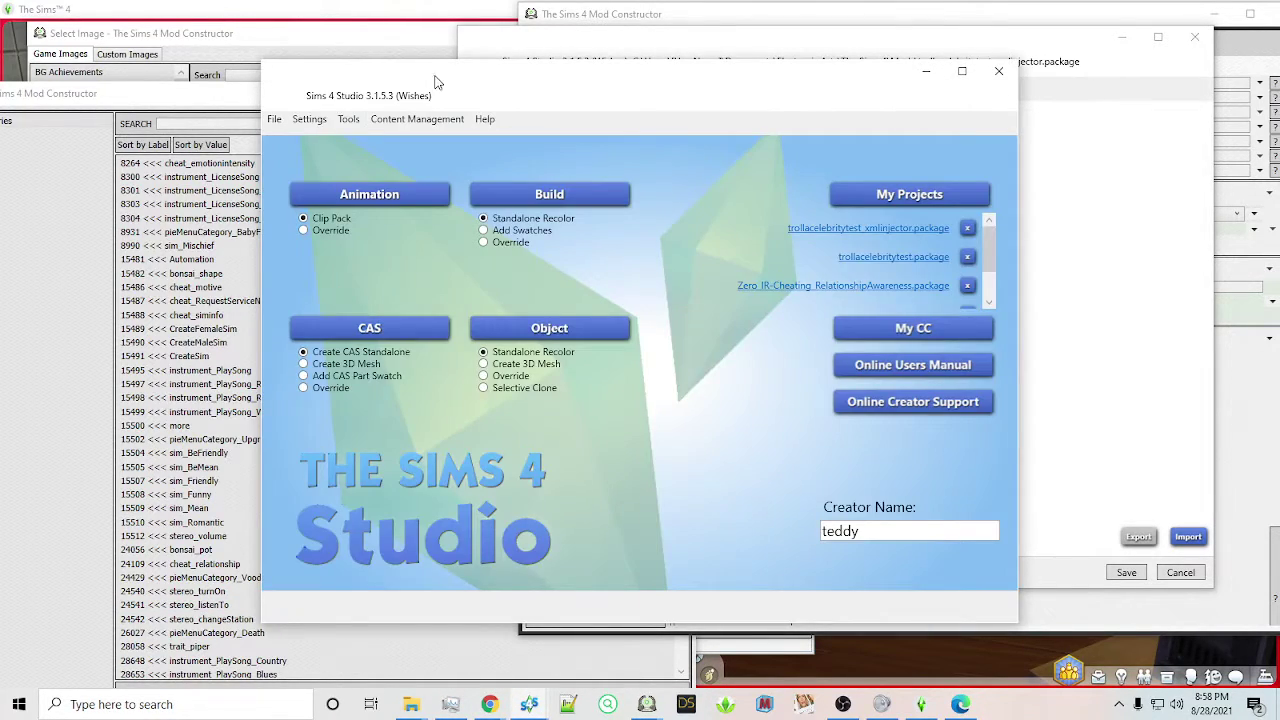
pyautogui.moveTo(437, 77); pyautogui.dragTo(135, 85)
pyautogui.click(585, 200)
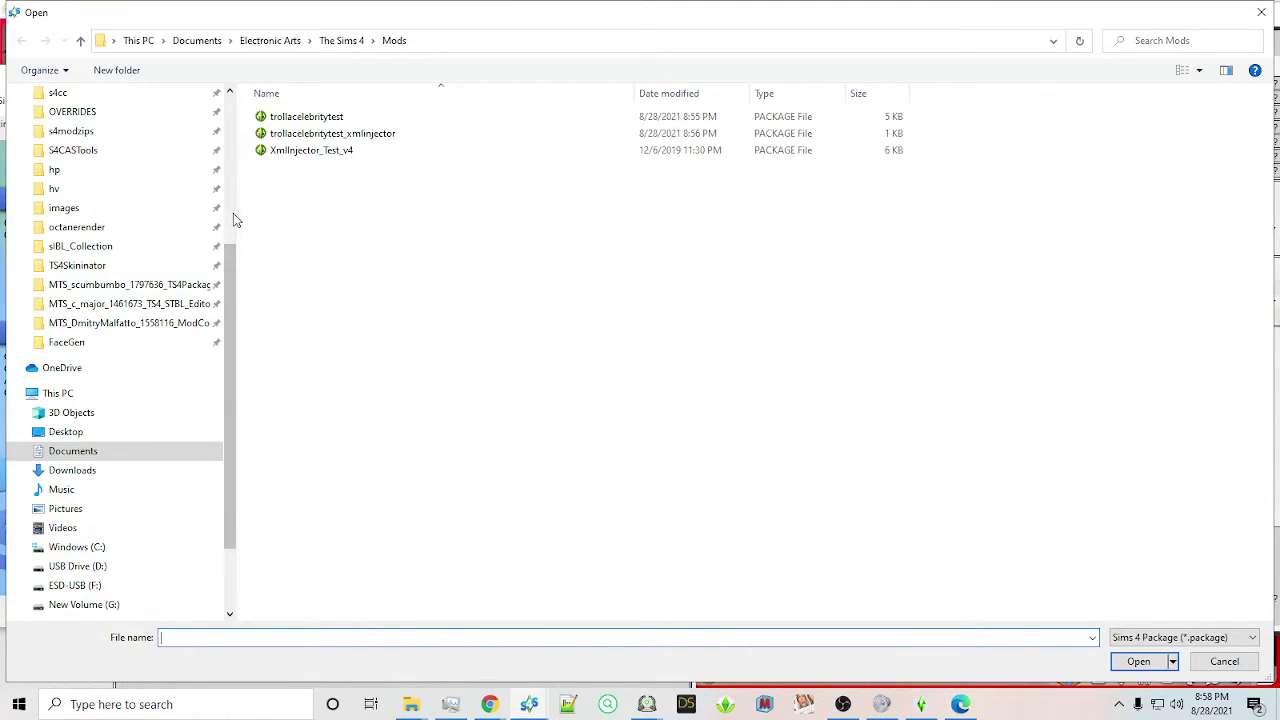
pyautogui.scroll(5, 236, 220)
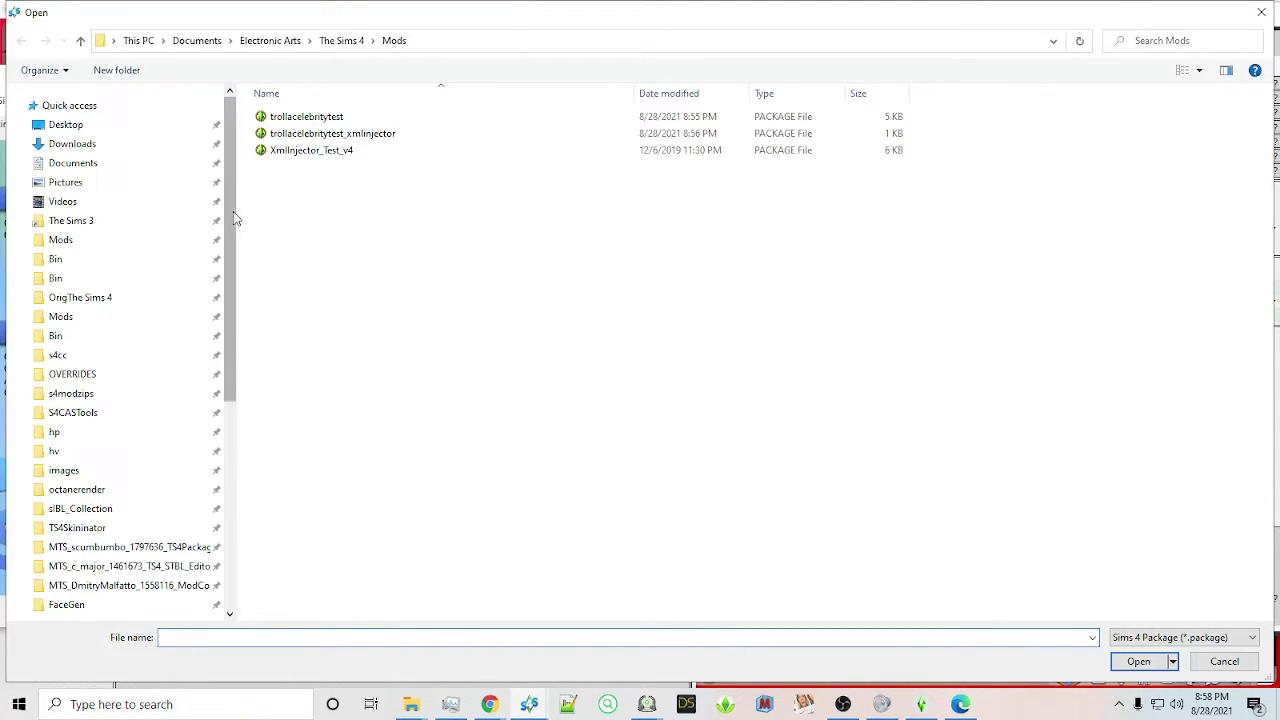
pyautogui.doubleClick(330, 156)
pyautogui.moveTo(295, 86); pyautogui.dragTo(399, 83)
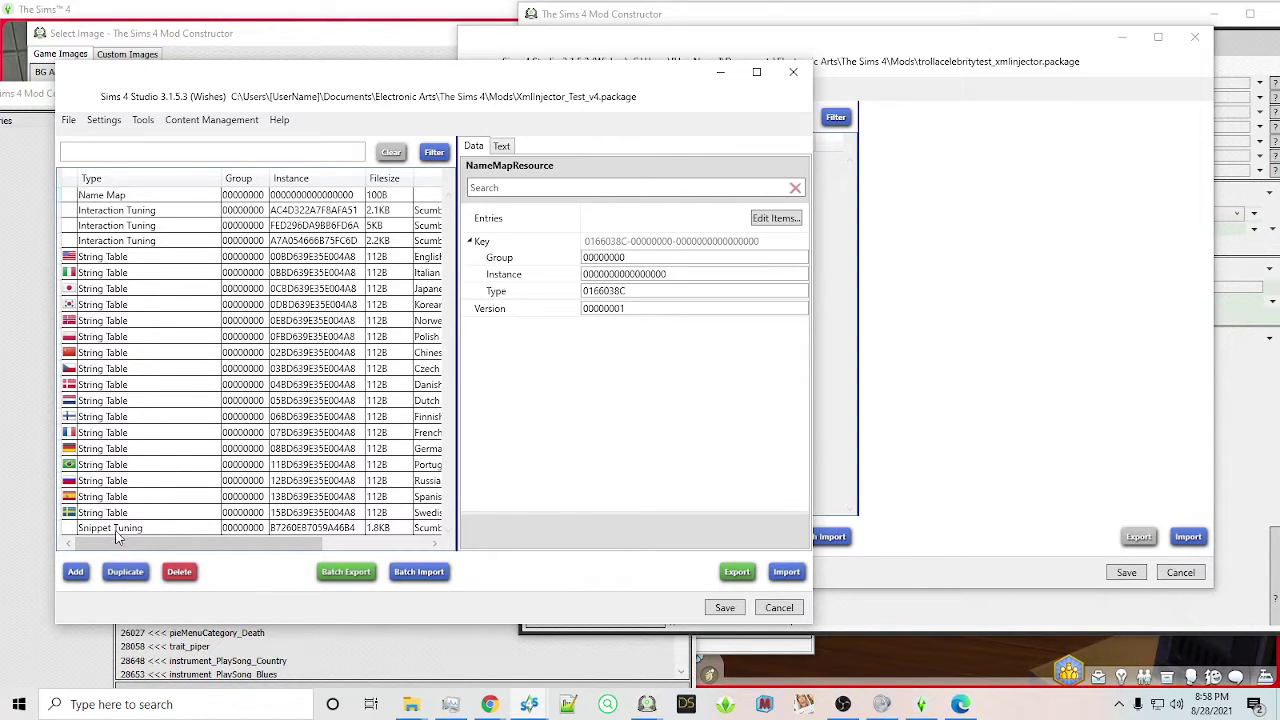
# Show the XML of the Snippet Tuning resource Scumbumbo_XmlInjector_AddInteractionTest and bring its full name into view
pyautogui.hscroll(5, 116, 537)
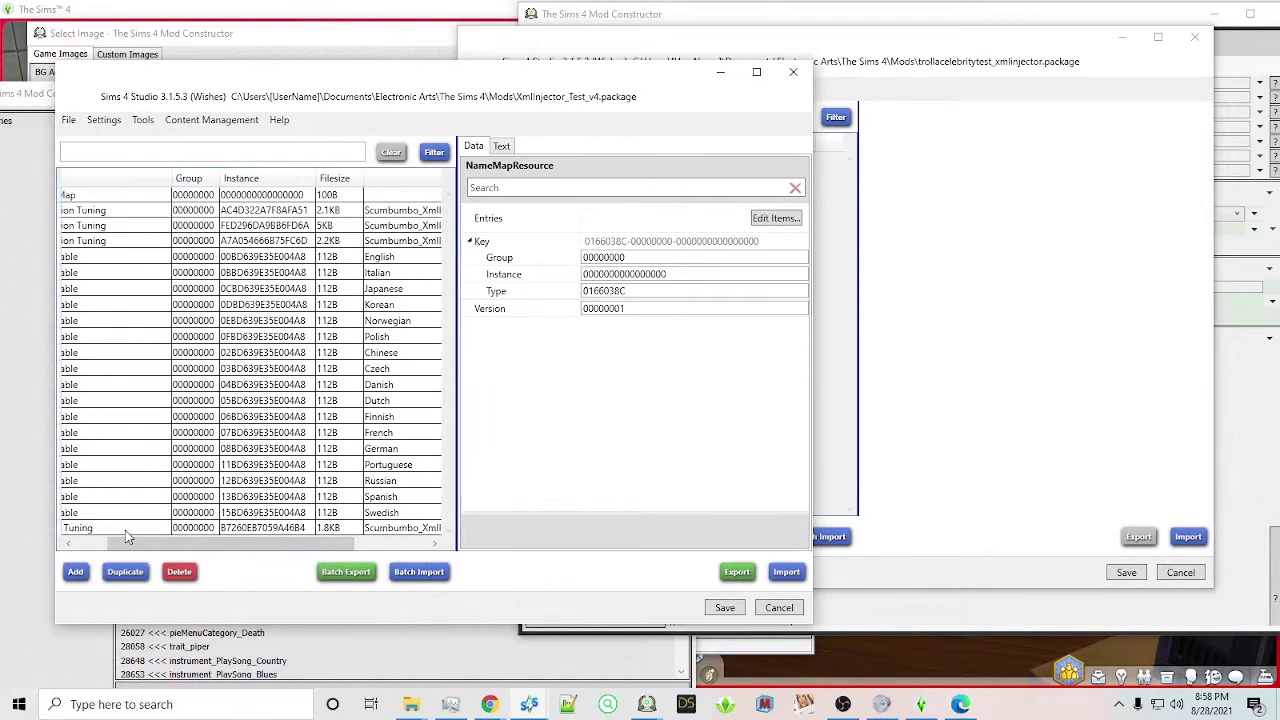
pyautogui.click(126, 530)
pyautogui.hscroll(3, 120, 543)
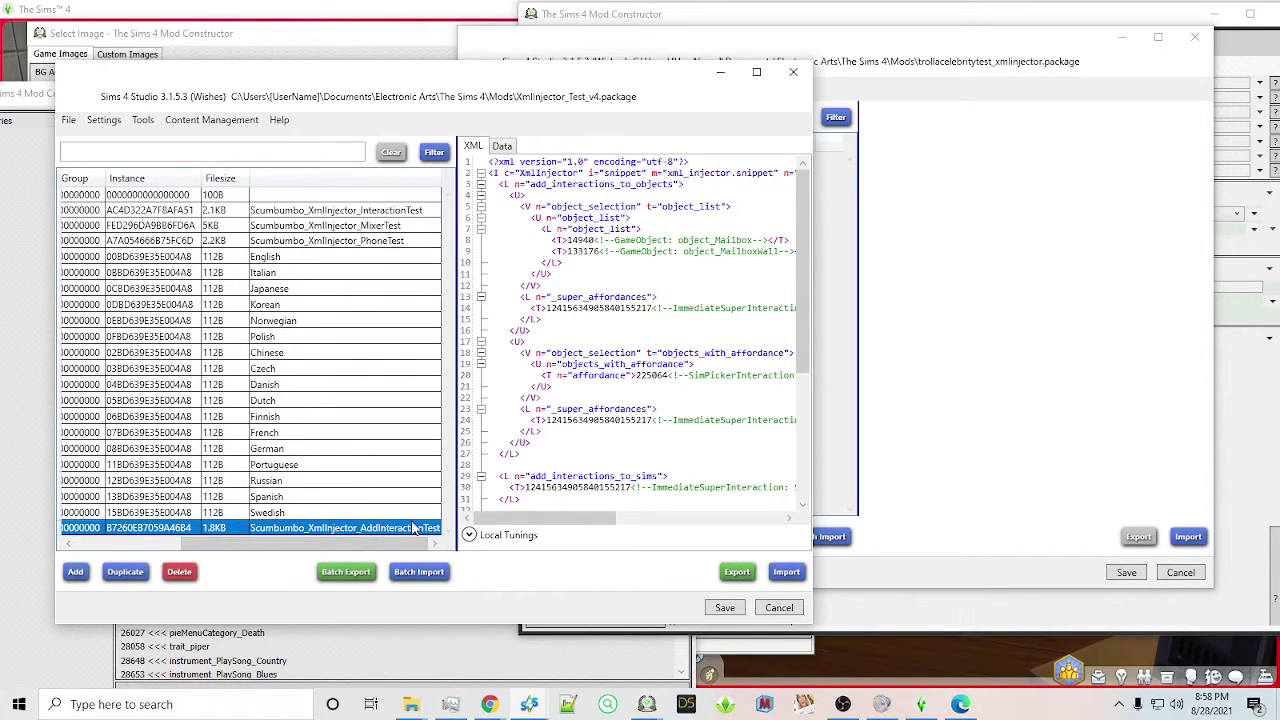
# Enlarge the XmlInjector_Test_v4 window and position it so its XML sits beside the trollacelebritytest_xmlinjector package window
pyautogui.moveTo(575, 96); pyautogui.dragTo(186, 93)
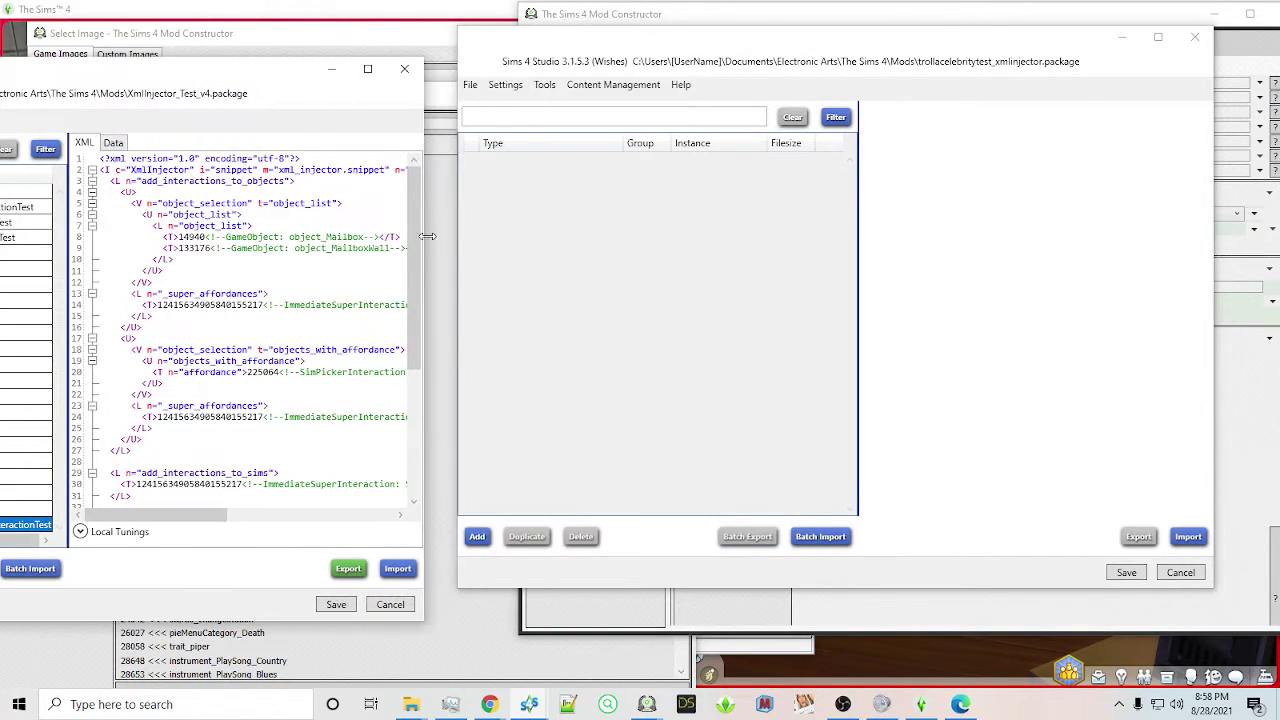
pyautogui.moveTo(423, 260); pyautogui.dragTo(726, 260)
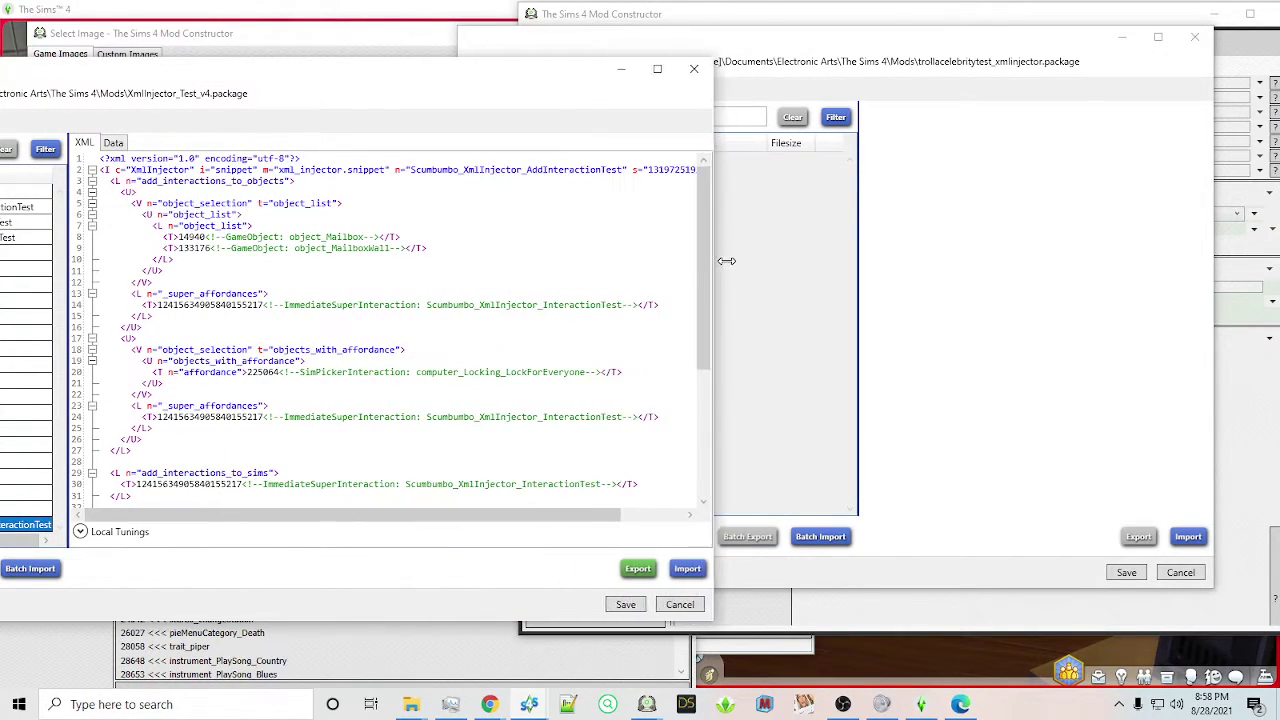
pyautogui.moveTo(240, 620); pyautogui.dragTo(240, 692)
pyautogui.moveTo(340, 88); pyautogui.dragTo(136, 93)
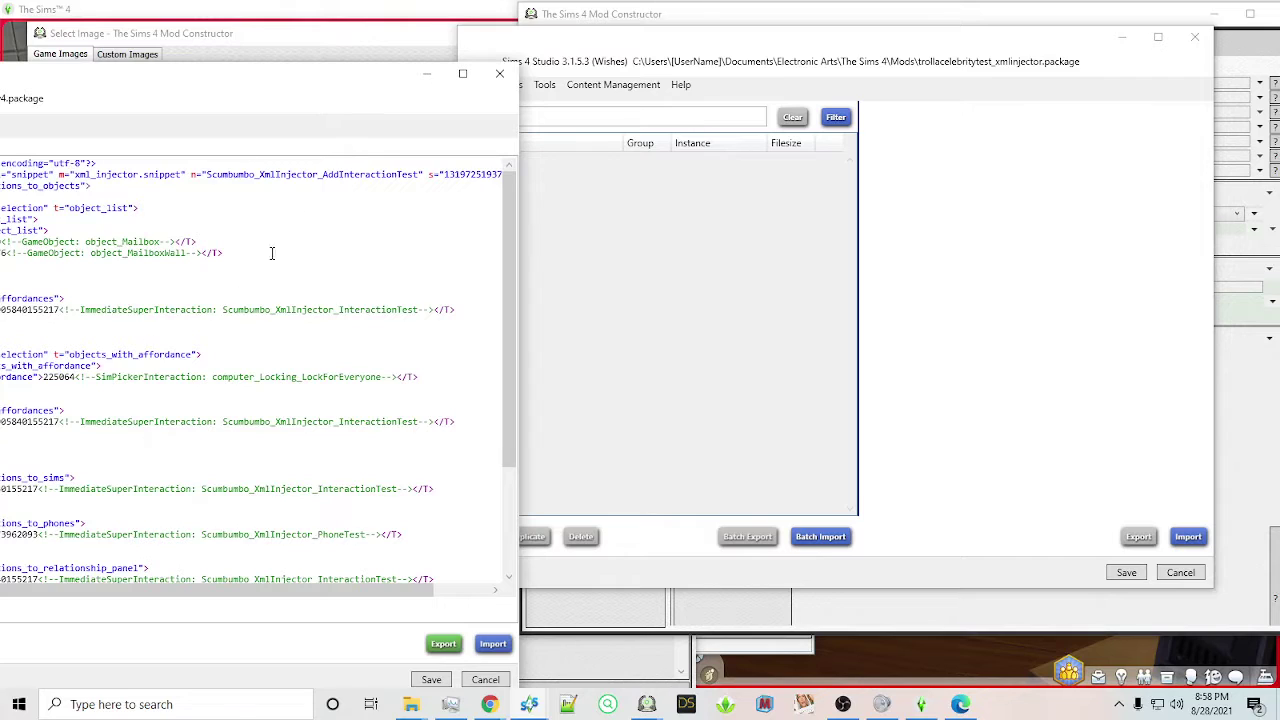
pyautogui.moveTo(314, 86); pyautogui.dragTo(443, 86)
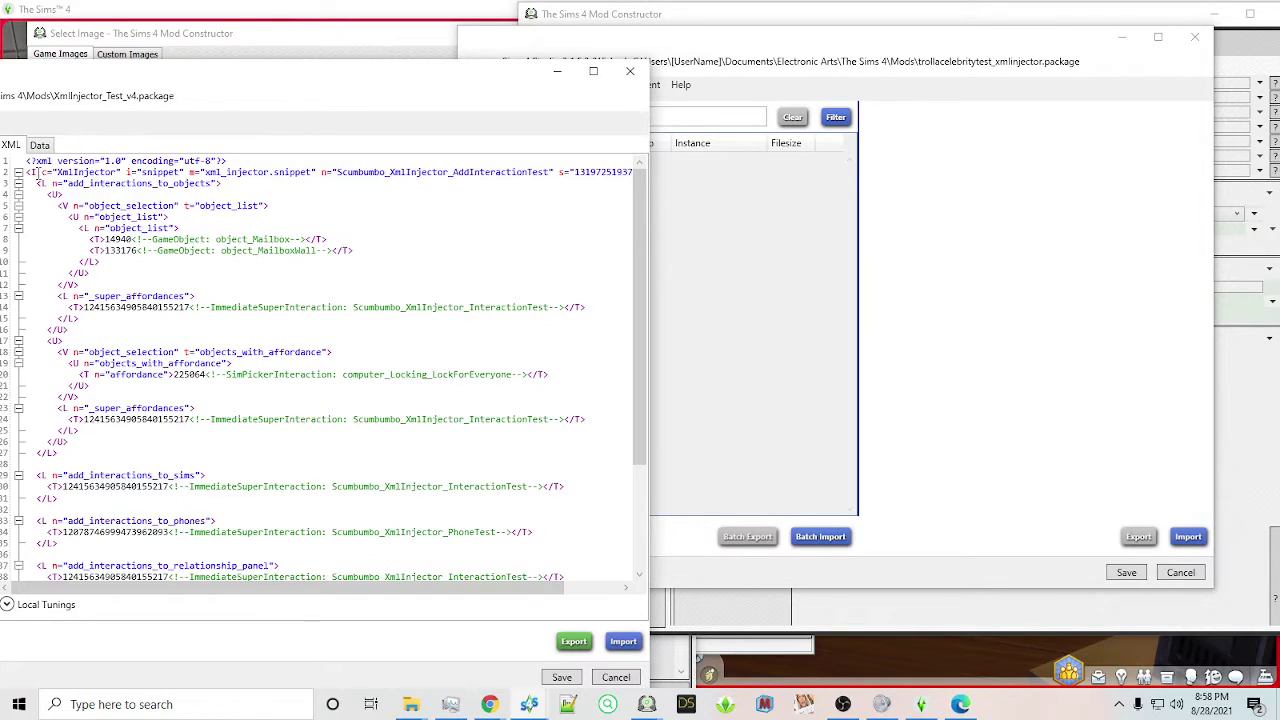
# Copy the sample snippet's XML from the opening of the add_interactions_to_objects list through the closing I tag
pyautogui.click(33, 184)
pyautogui.moveTo(33, 184); pyautogui.dragTo(174, 604)
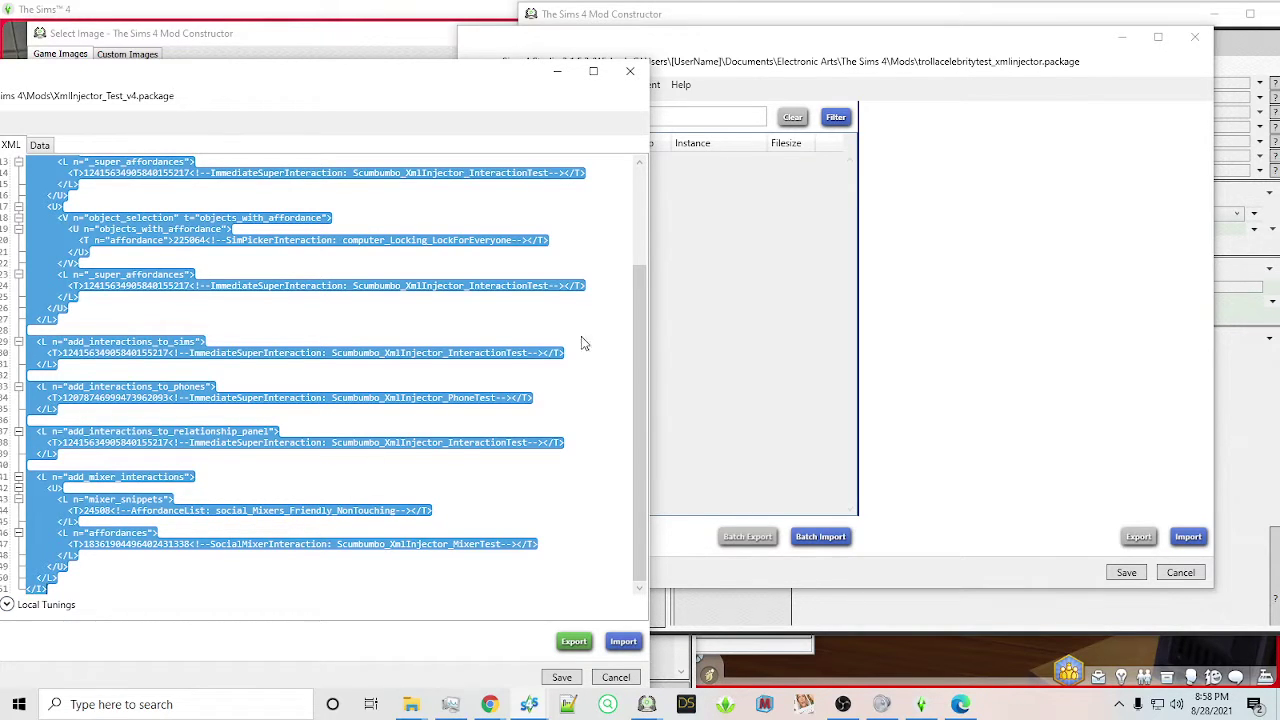
pyautogui.scroll(5, 503, 373)
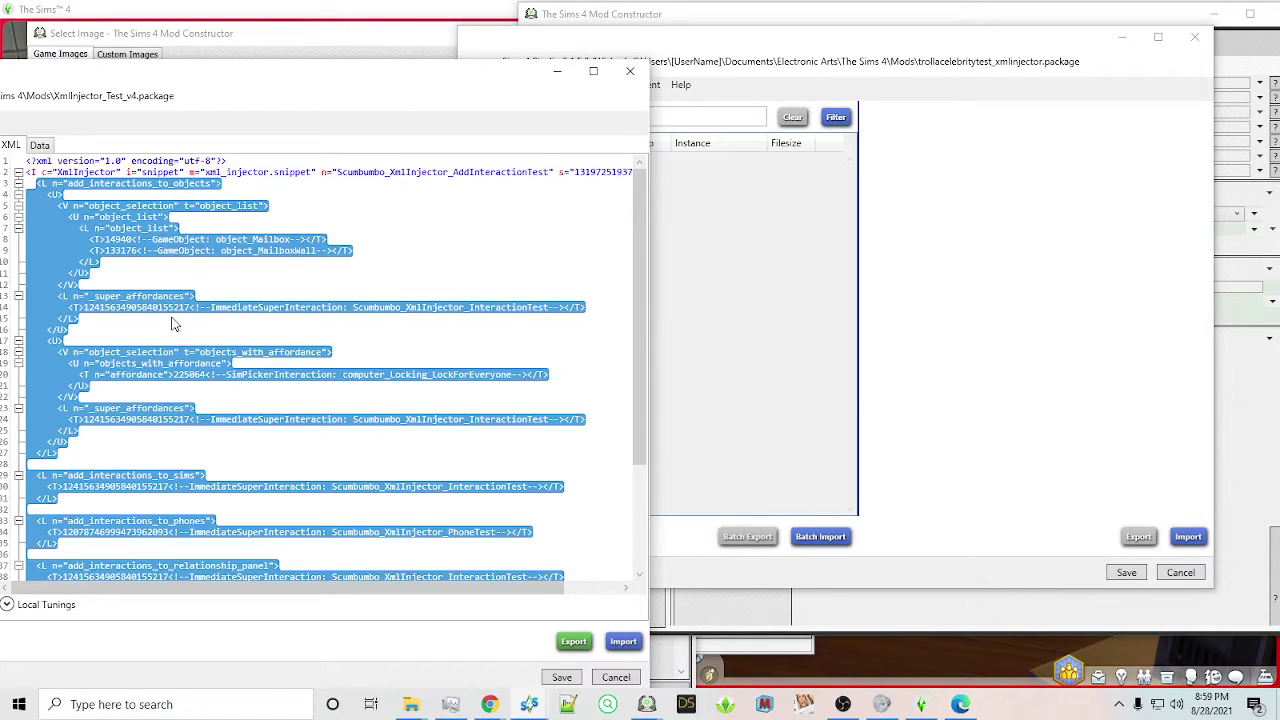
# Start adding a resource to the trollacelebritytest_xmlinjector package and set its type to Snippet Tuning
pyautogui.click(708, 365)
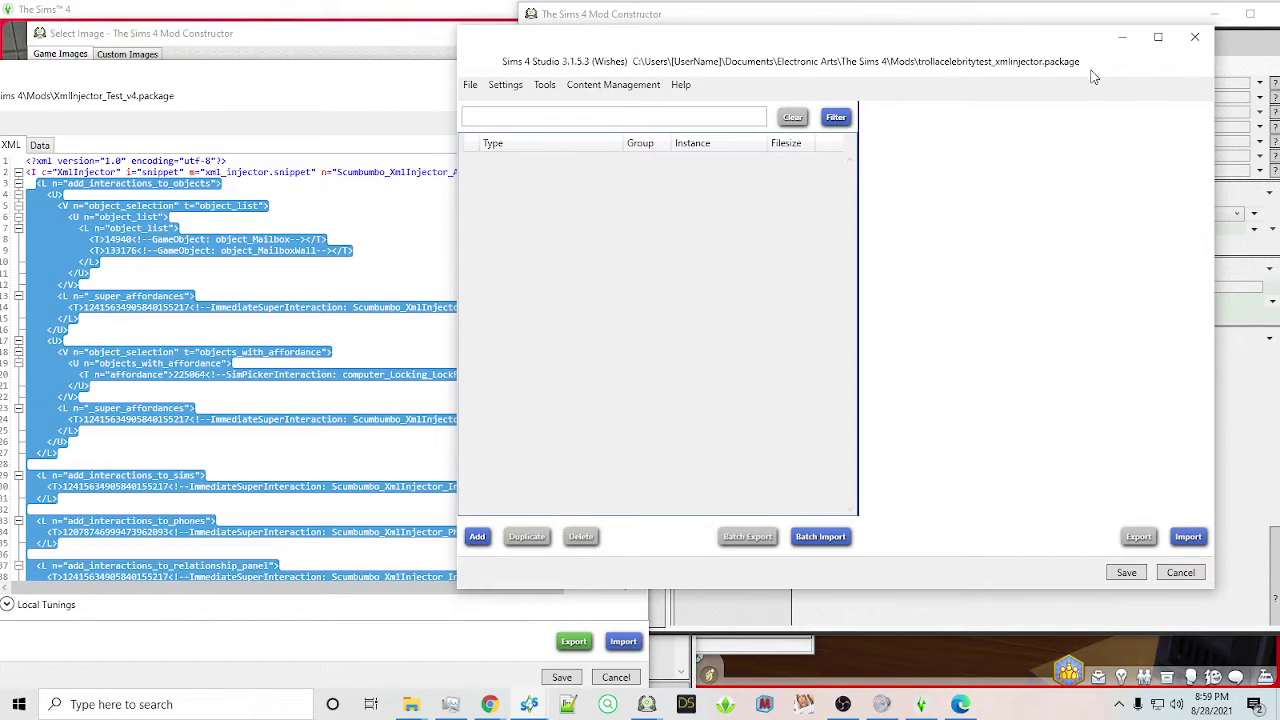
pyautogui.click(477, 536)
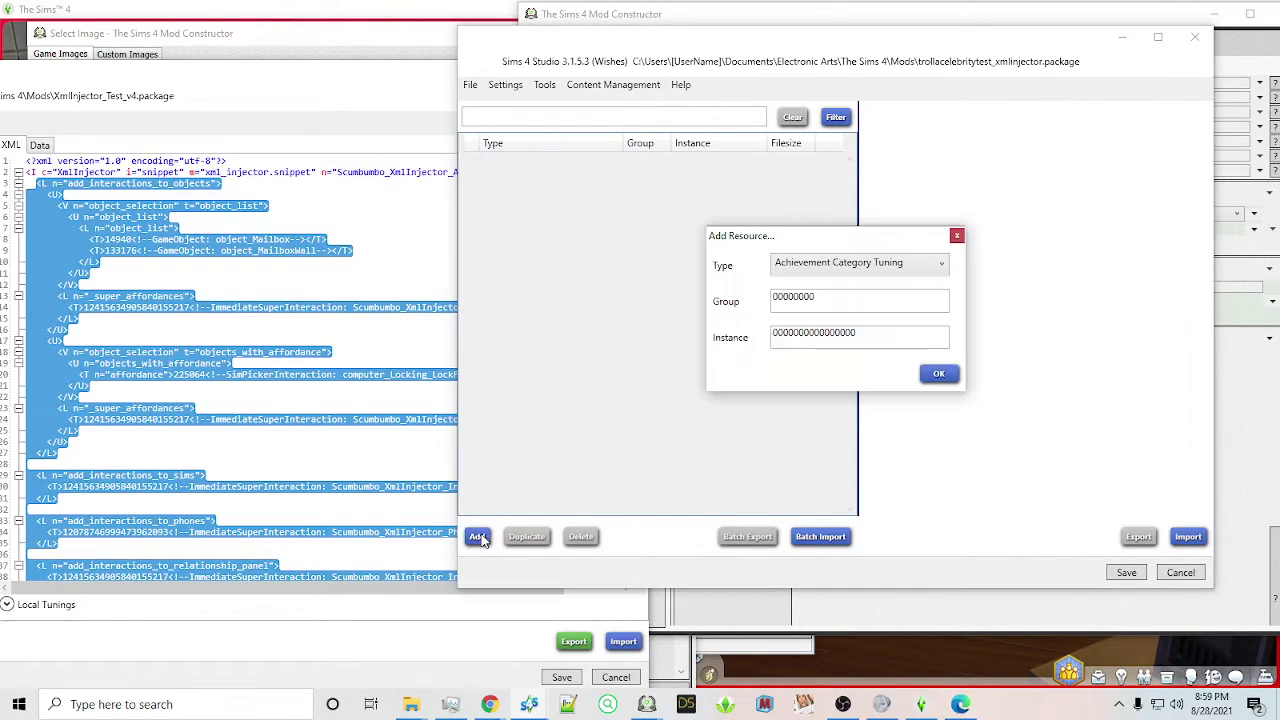
pyautogui.click(860, 265)
pyautogui.scroll(-8, 950, 340)
pyautogui.moveTo(957, 361); pyautogui.dragTo(962, 437)
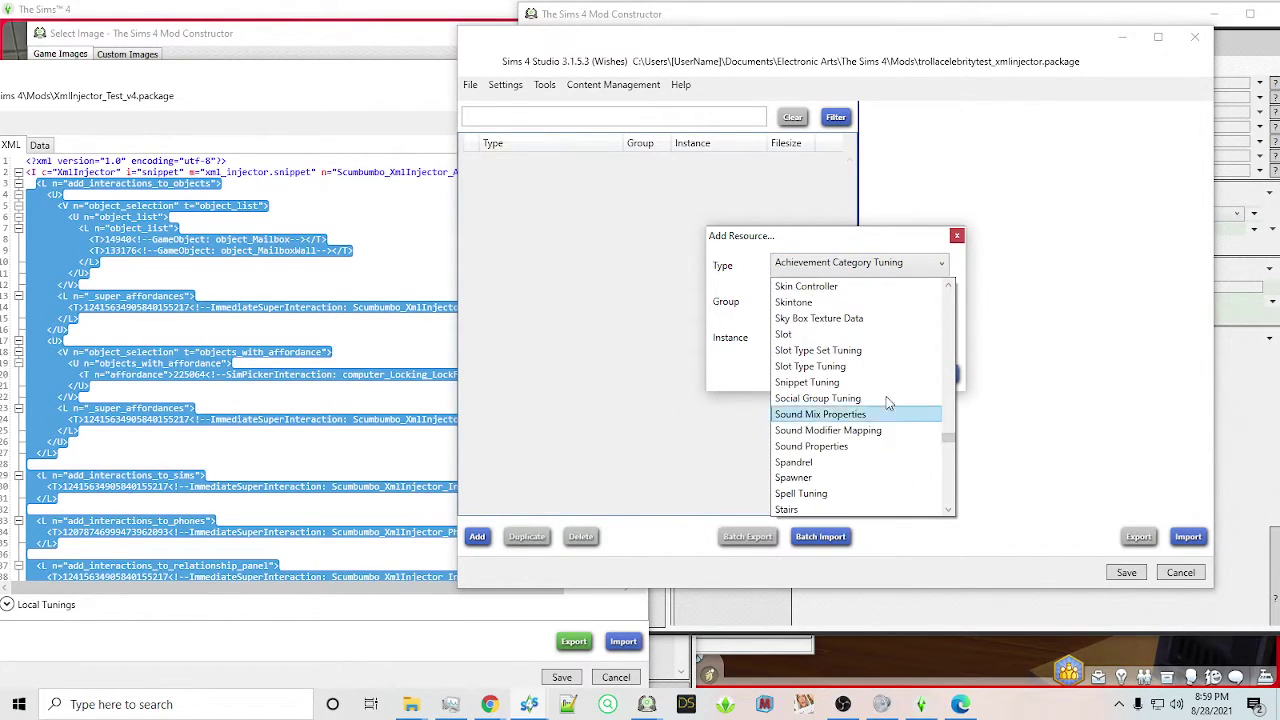
pyautogui.click(797, 383)
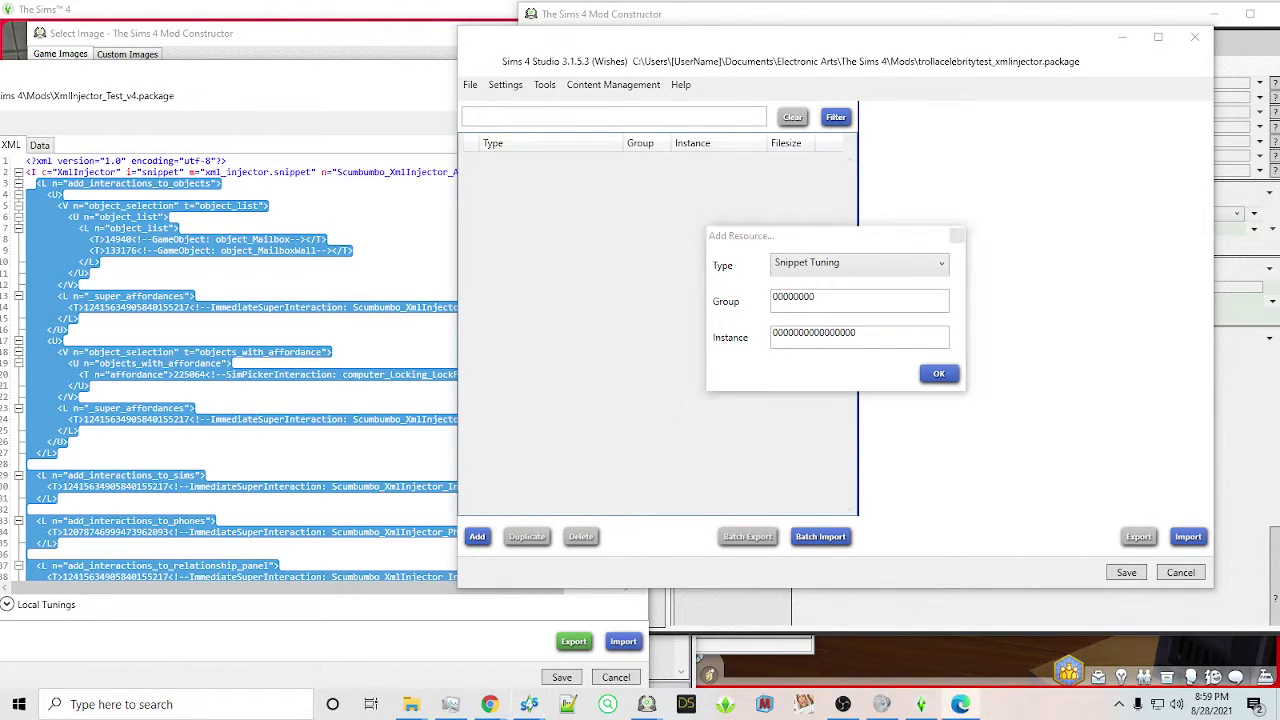
pyautogui.moveTo(0, 76); pyautogui.dragTo(586, 2)
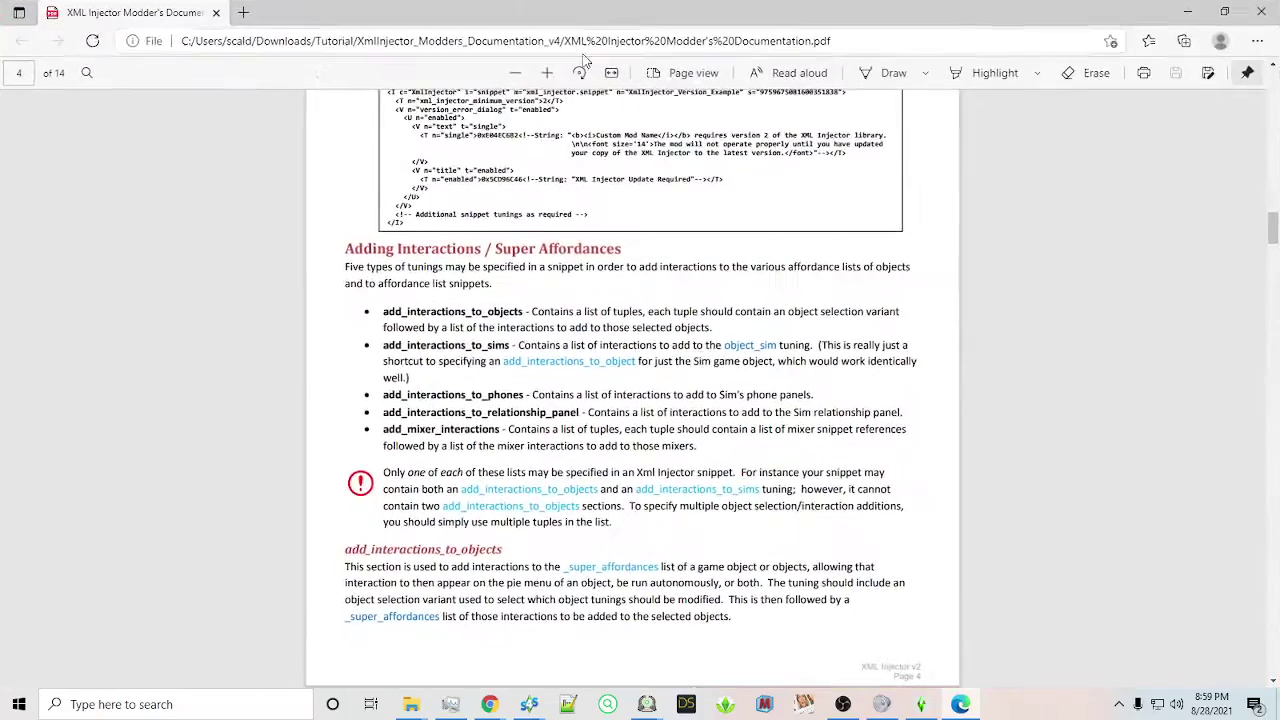
pyautogui.scroll(10, 700, 380)
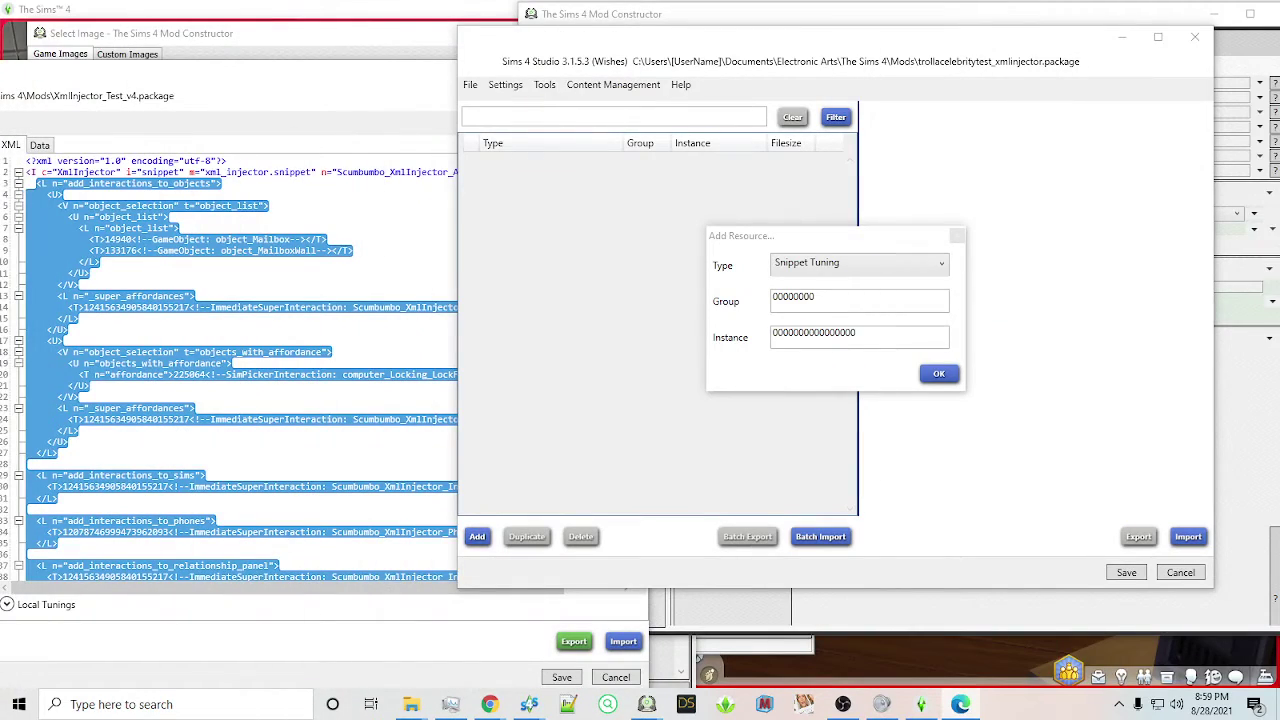
# Create the Snippet Tuning resource, select it, and show its data properties with the package window maximized
pyautogui.click(936, 373)
pyautogui.moveTo(688, 509); pyautogui.dragTo(755, 509)
pyautogui.click(614, 165)
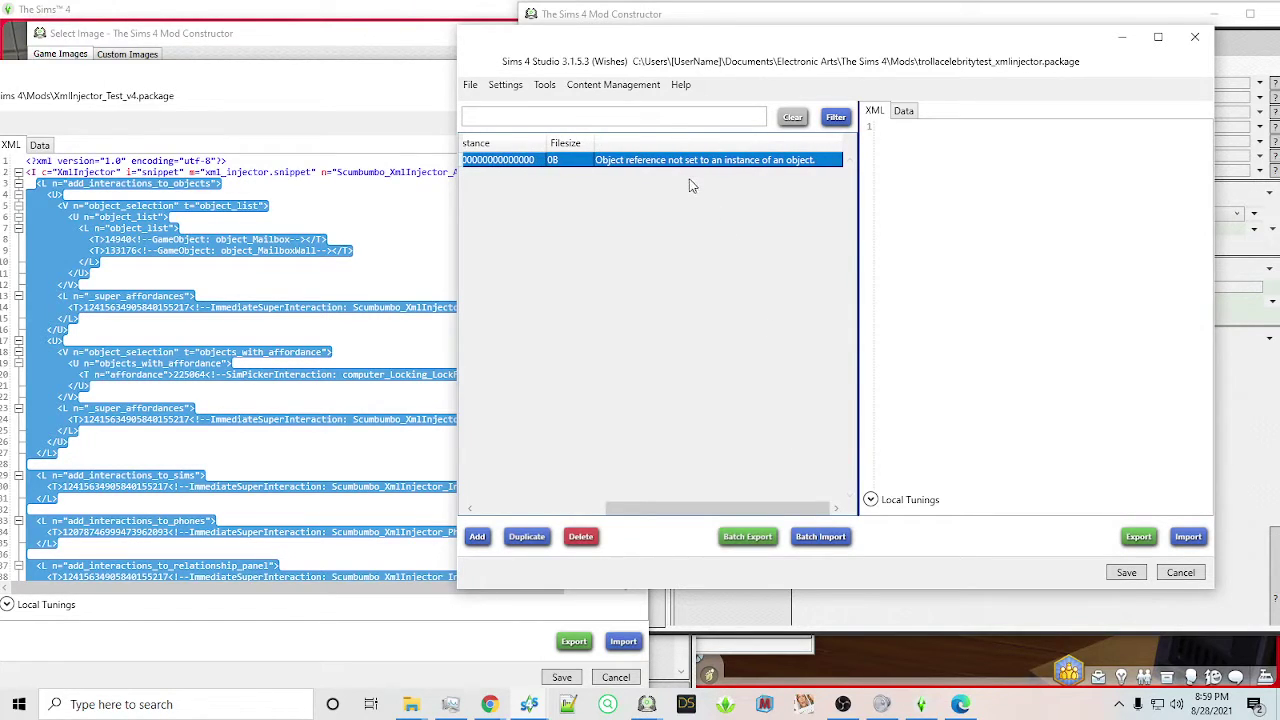
pyautogui.click(903, 112)
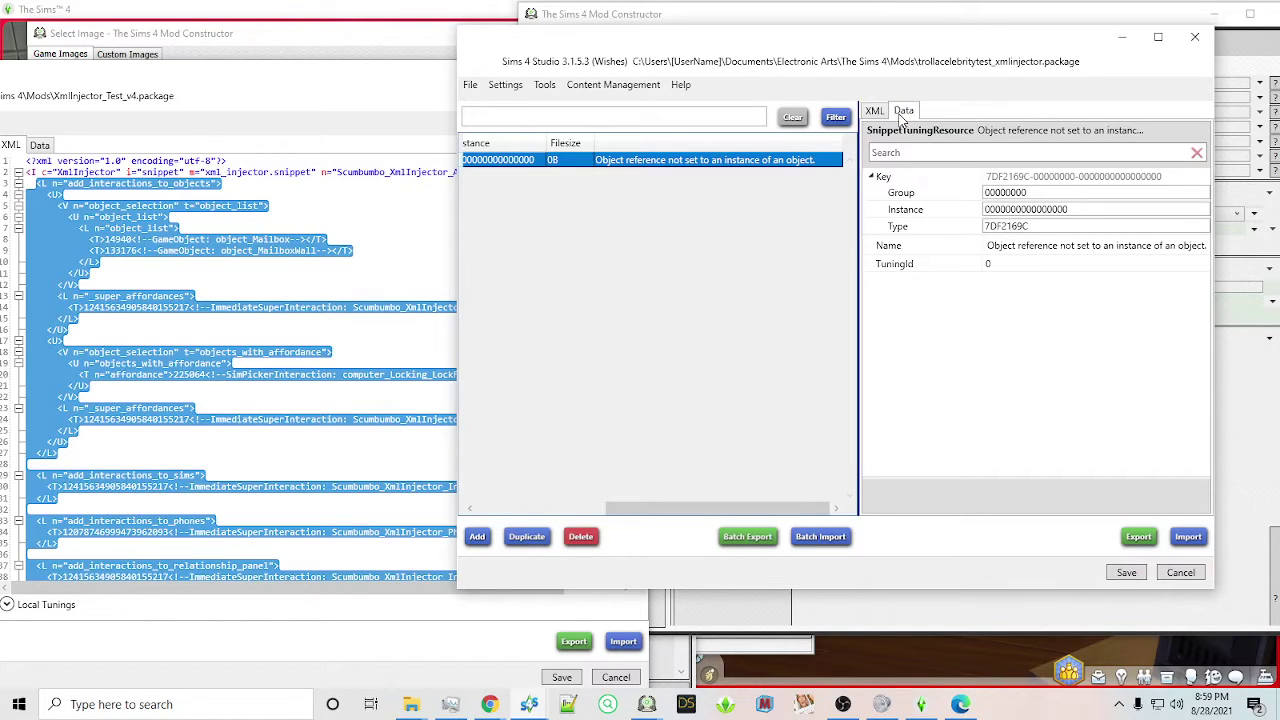
pyautogui.click(1158, 37)
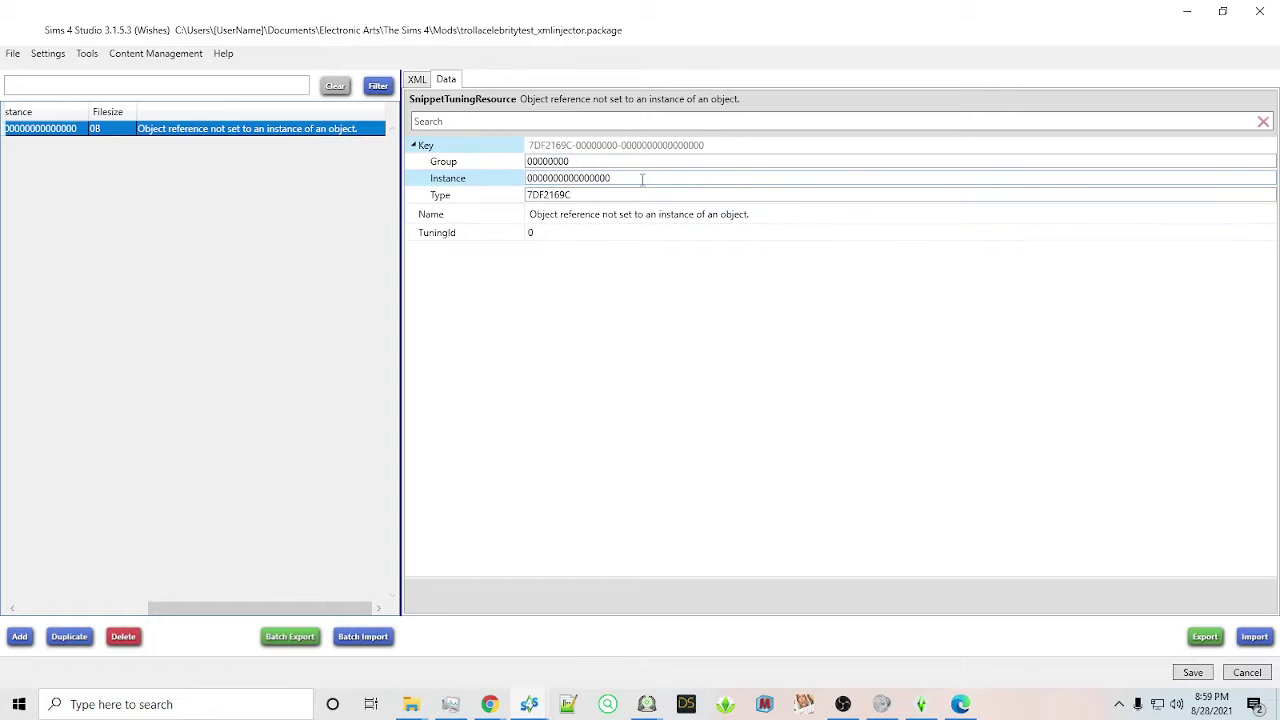
pyautogui.click(797, 212)
pyautogui.moveTo(797, 213); pyautogui.dragTo(447, 222)
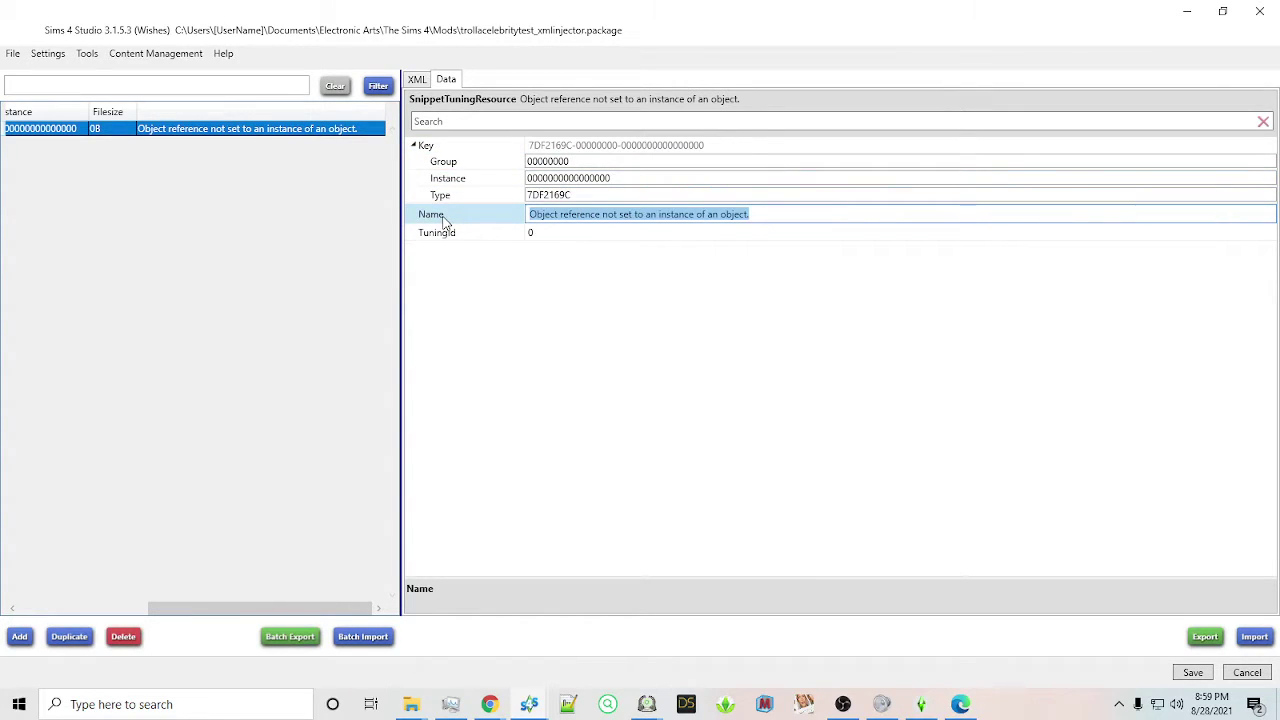
pyautogui.write('Trp')
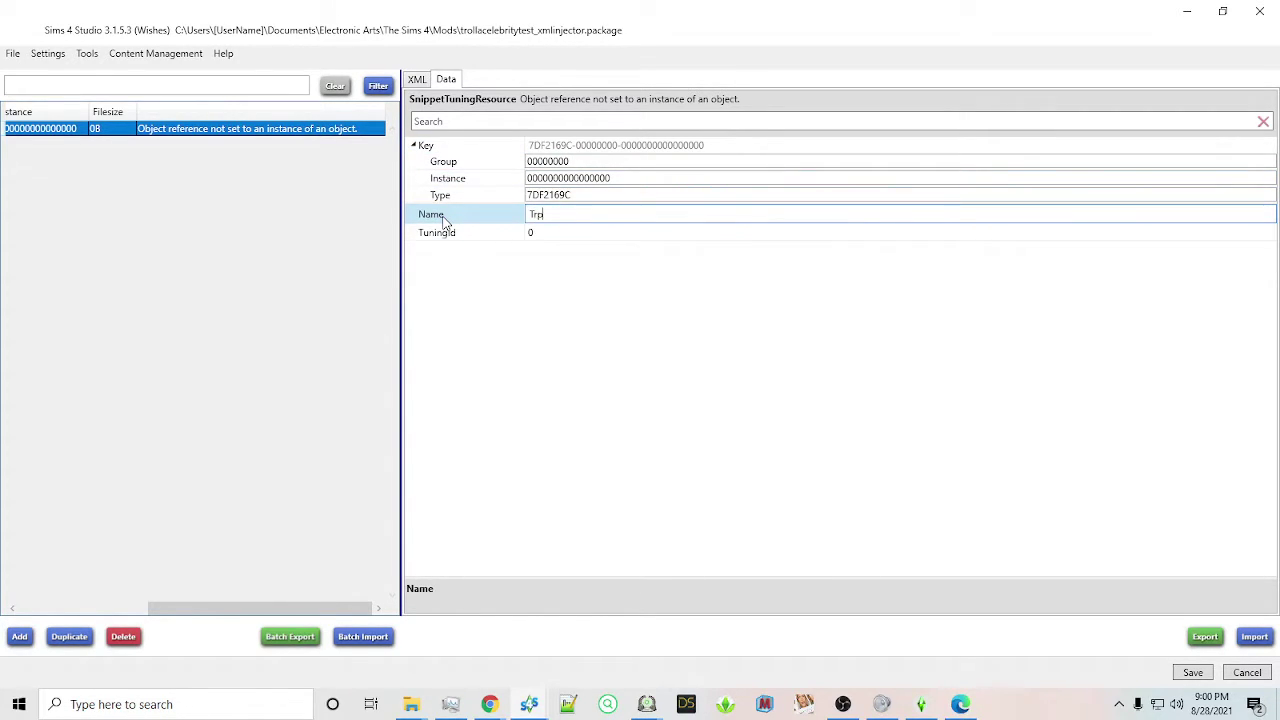
pyautogui.write('llCelebrityTest_SXMLInjector')
pyautogui.hotkey('ctrl', 'z')
pyautogui.hotkey('ctrl', 'a')
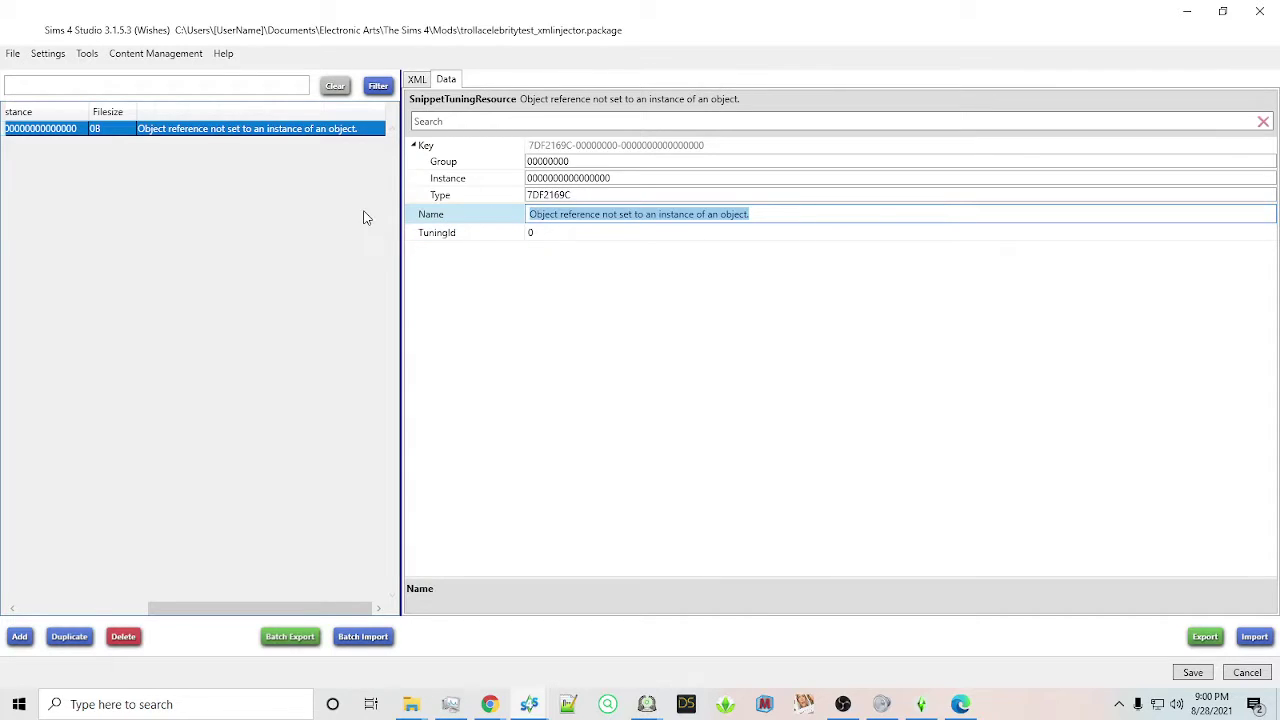
# Paste the copied sample XML into the new snippet resource and set its Name property to "Troll Celebrity_XML Injector"
pyautogui.click(417, 80)
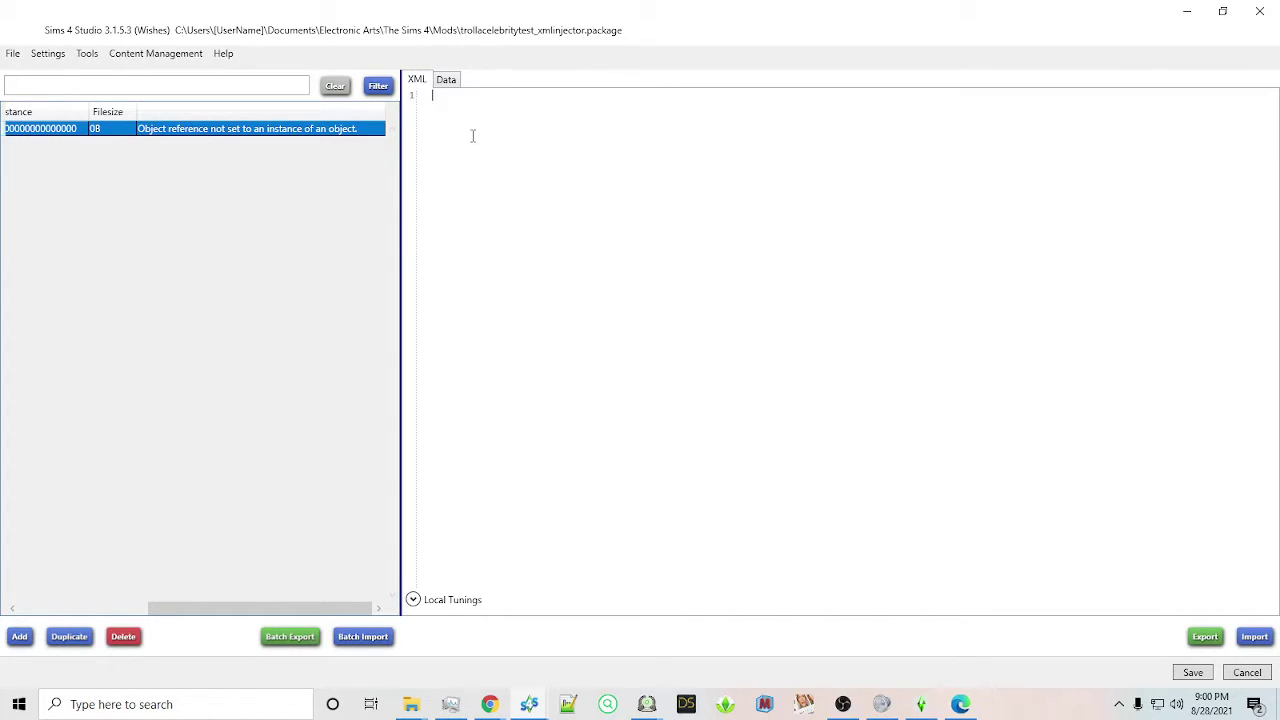
pyautogui.hotkey('ctrl', 'v')
pyautogui.click(446, 80)
pyautogui.click(734, 214)
pyautogui.hotkey('ctrl', 'a')
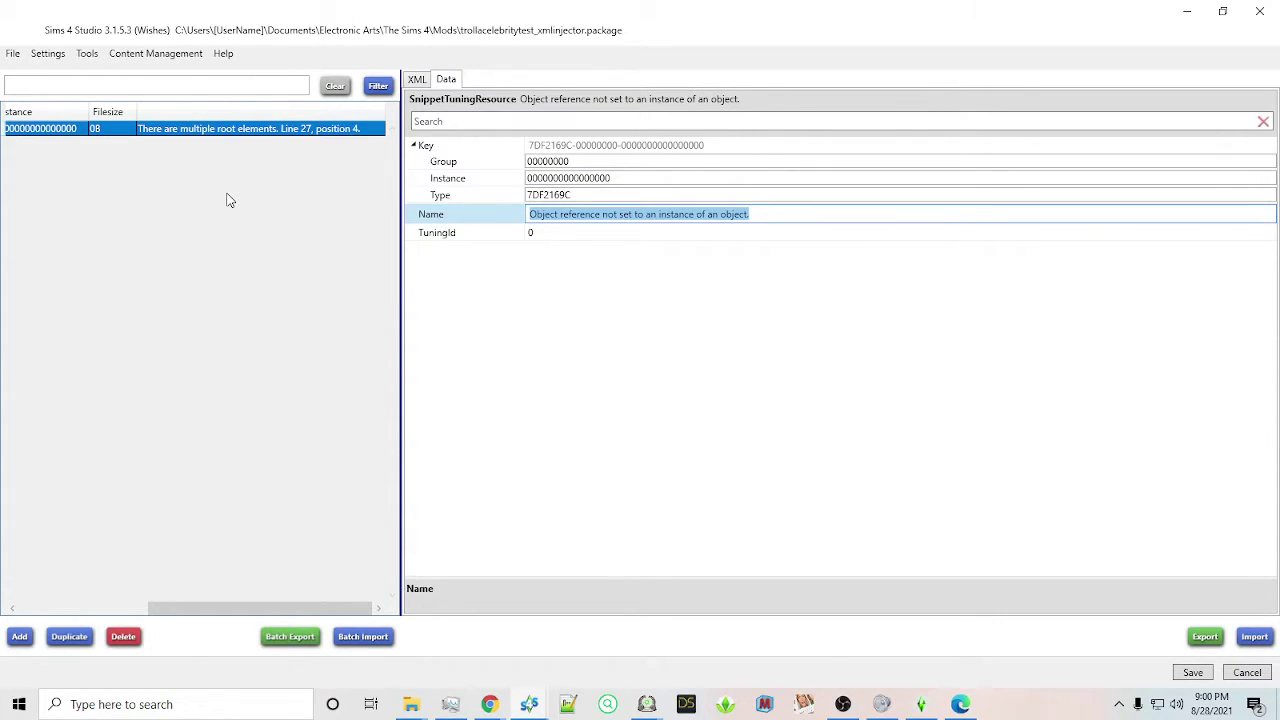
pyautogui.write('Si')
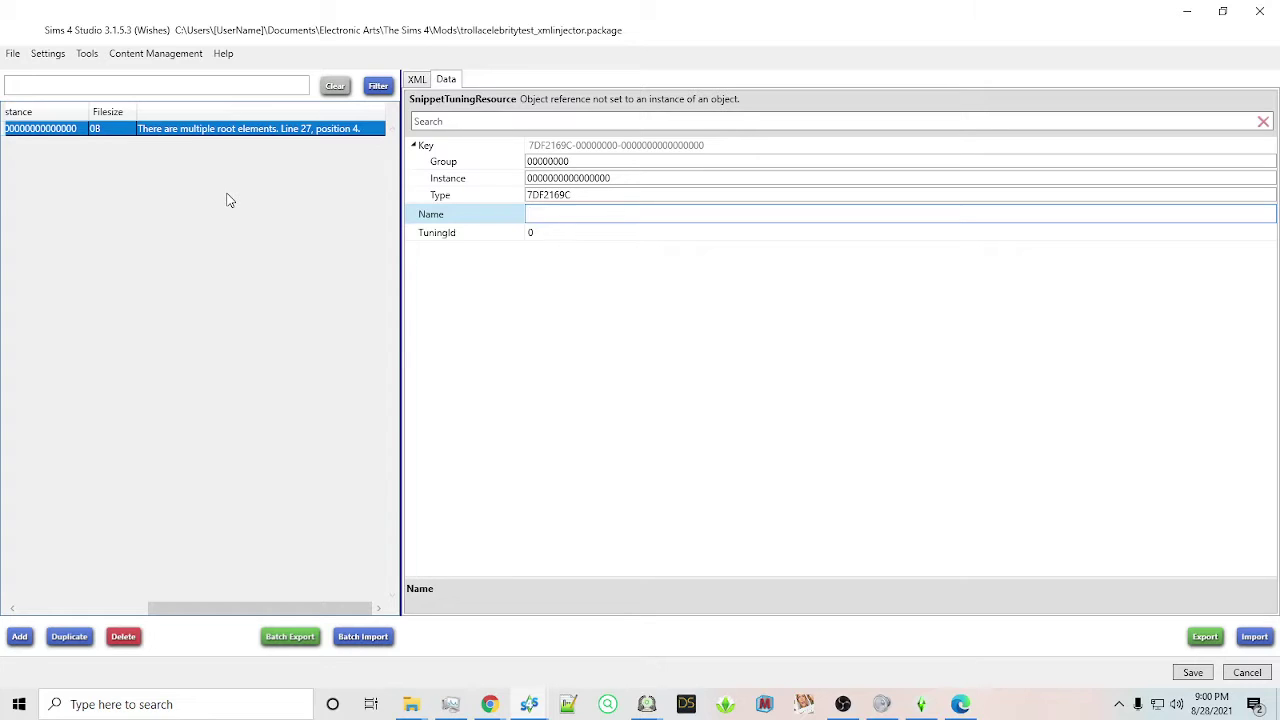
pyautogui.write('Troll Celebrity_XML Injector')
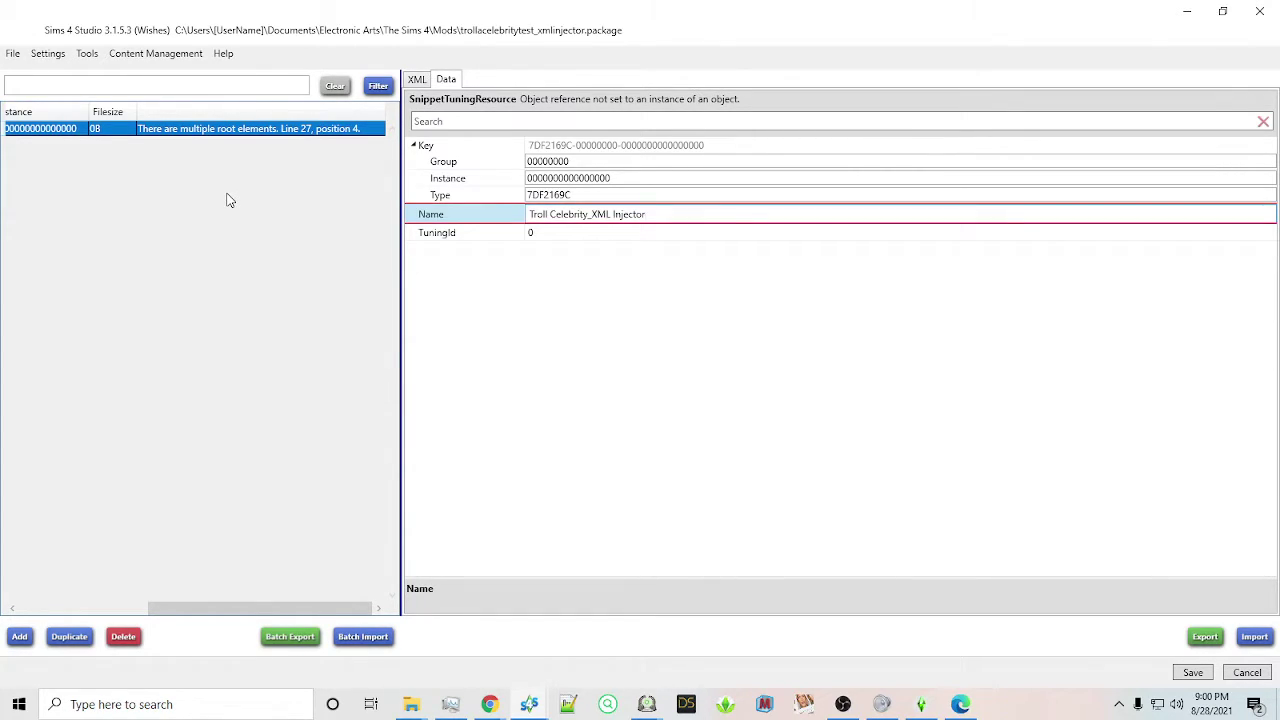
# Remove the spaces from the resource's Name property so it reads TrollCelebrity_XMLInjector
pyautogui.click(535, 230)
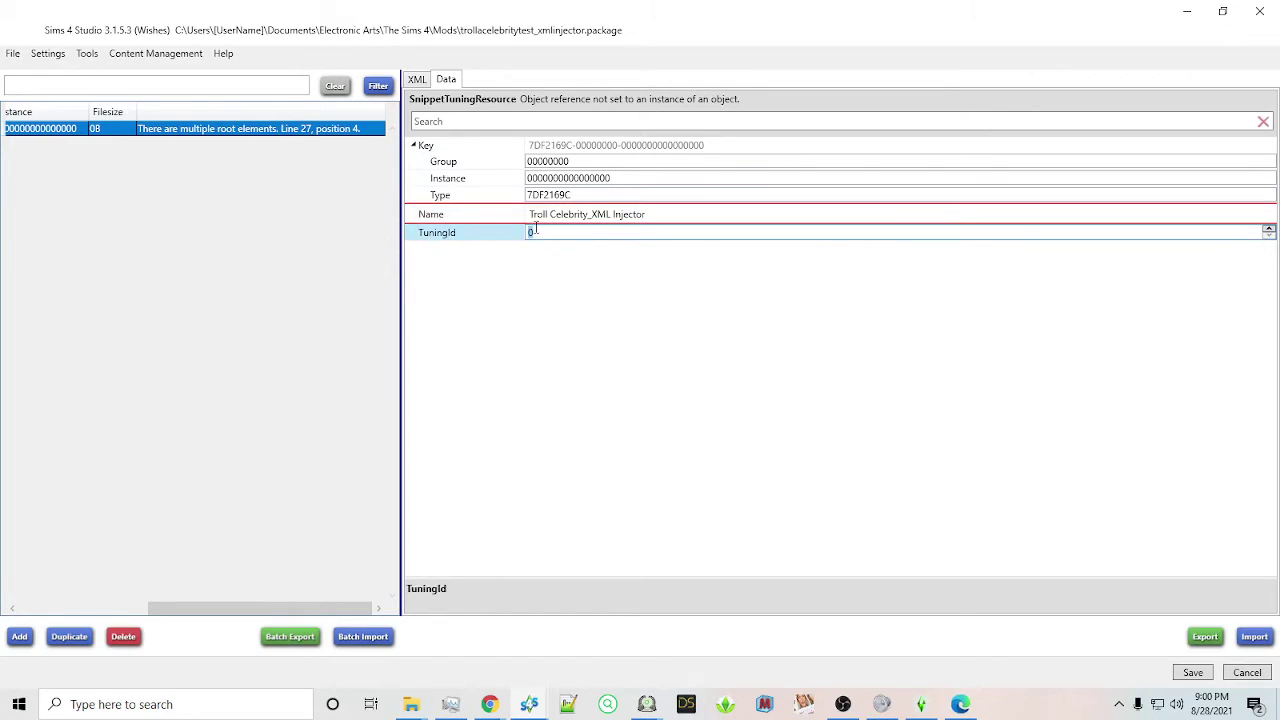
pyautogui.click(680, 213)
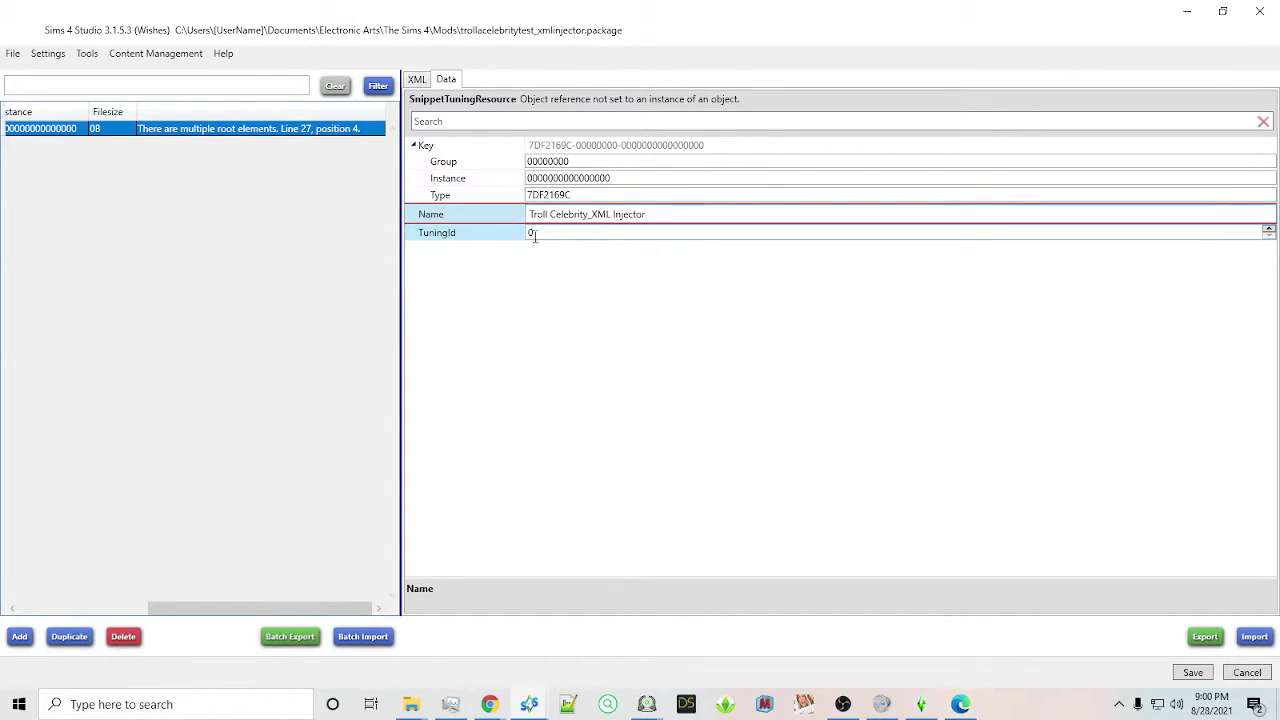
pyautogui.click(552, 214)
pyautogui.press('BackSpace')
pyautogui.moveTo(643, 213); pyautogui.dragTo(420, 213)
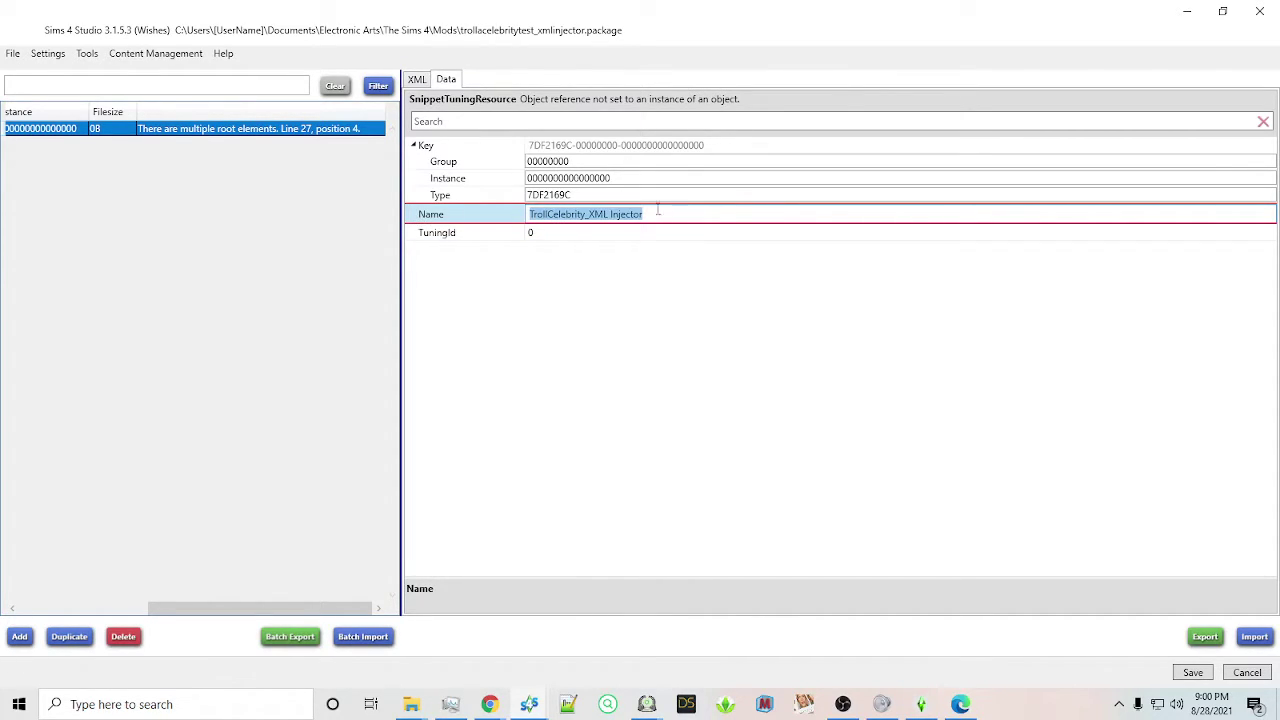
pyautogui.click(611, 213)
pyautogui.press('BackSpace')
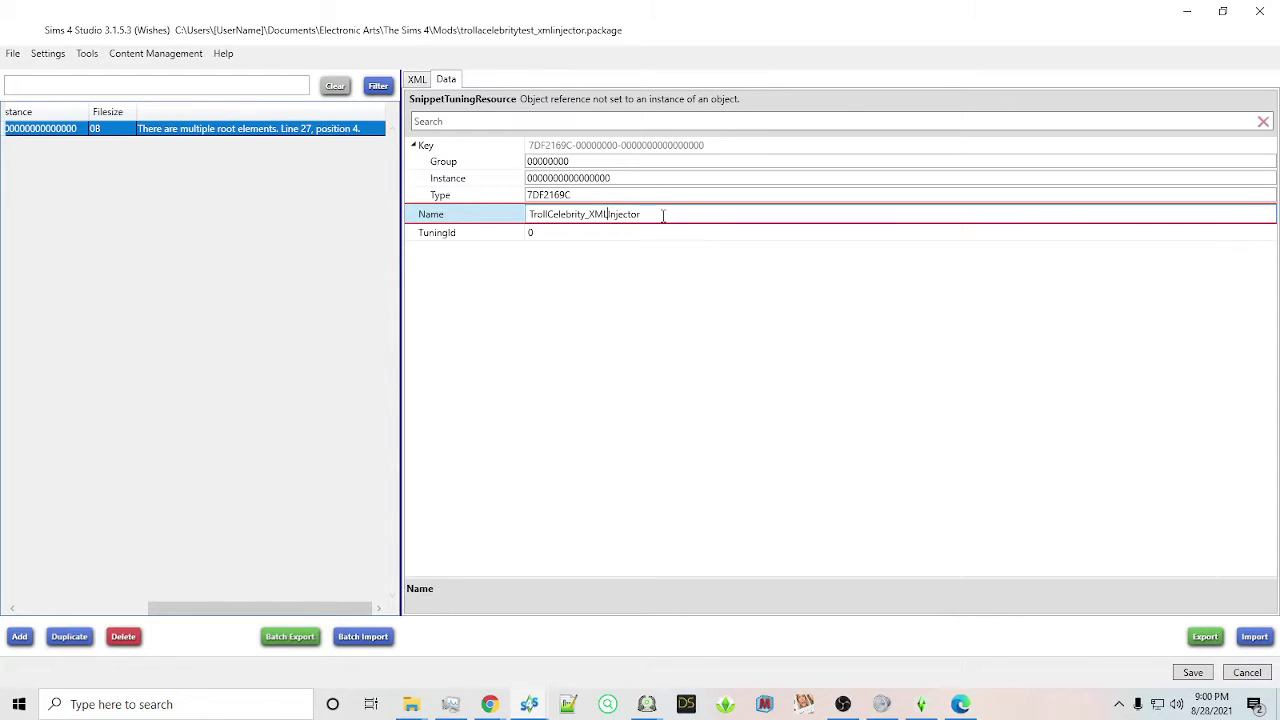
pyautogui.moveTo(664, 214); pyautogui.dragTo(414, 220)
# Copy the opening I line from the XmlInjector_Test_v4 snippet and insert it above add_interactions_to_objects in the new resource's XML
pyautogui.click(416, 80)
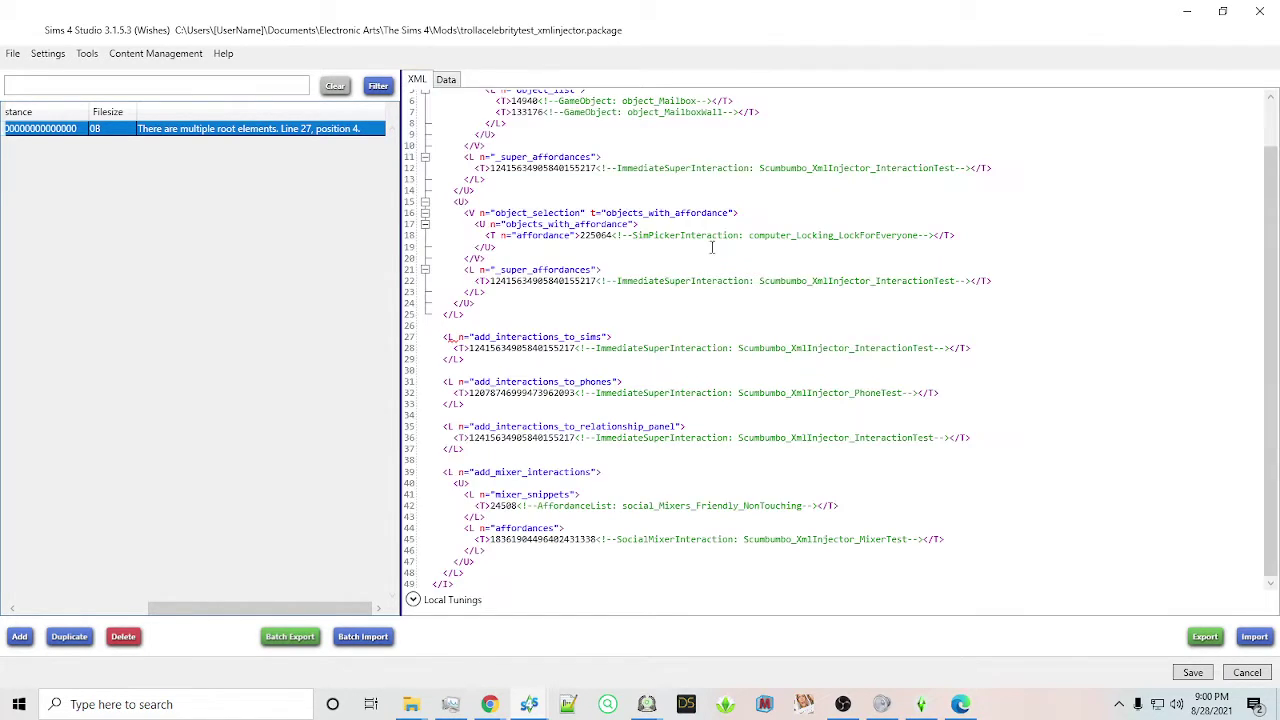
pyautogui.scroll(2, 703, 245)
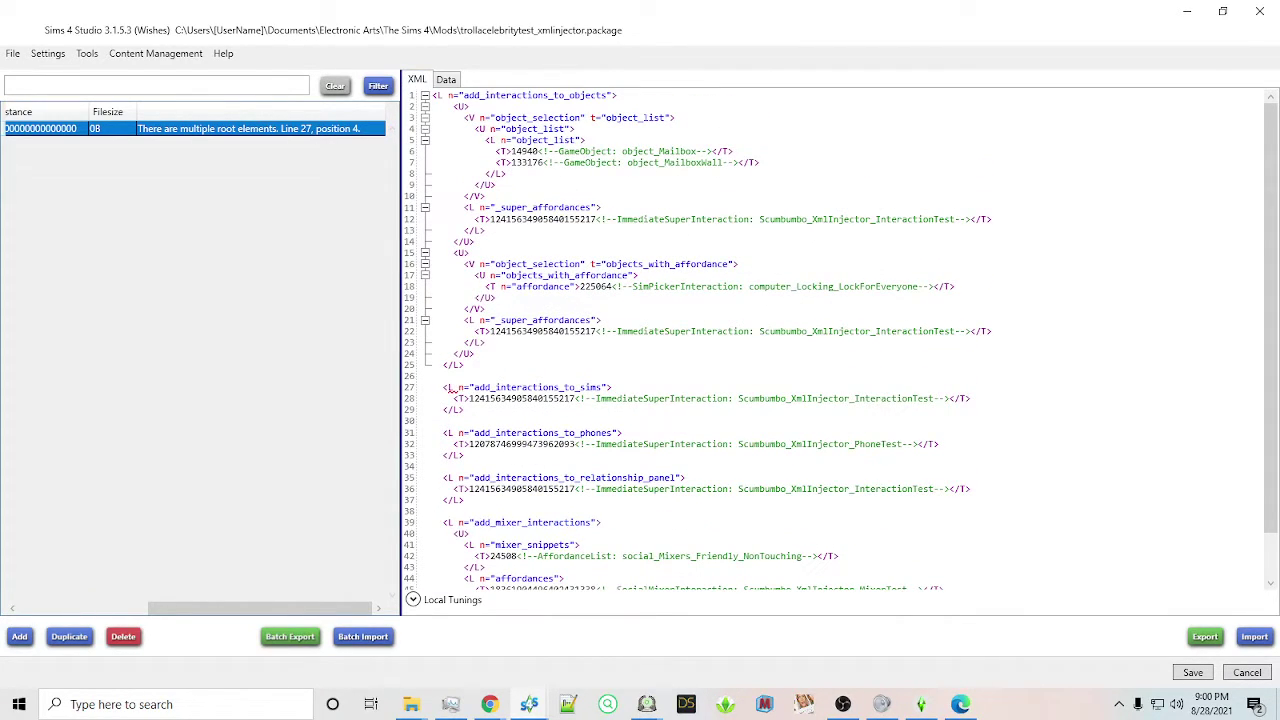
pyautogui.moveTo(0, 80); pyautogui.dragTo(0, 72)
pyautogui.moveTo(0, 72); pyautogui.dragTo(513, 70)
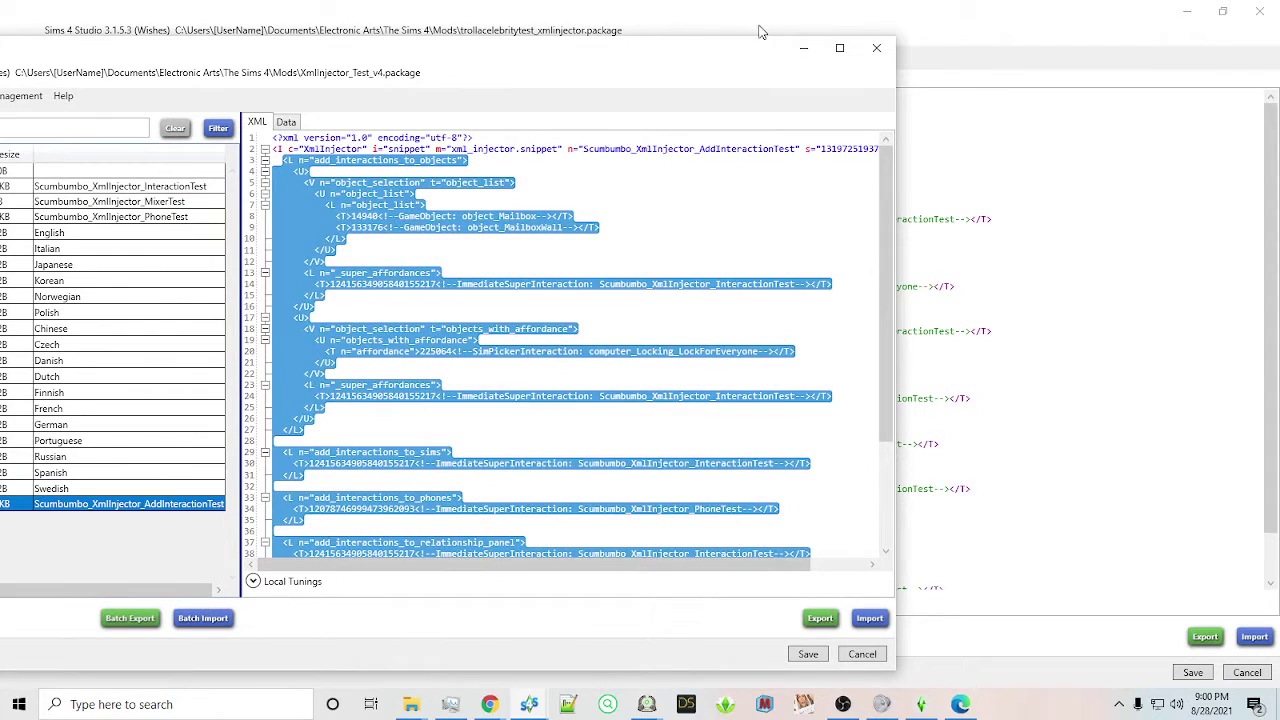
pyautogui.click(839, 47)
pyautogui.moveTo(1100, 107); pyautogui.dragTo(424, 112)
pyautogui.hotkey('ctrl', 'c')
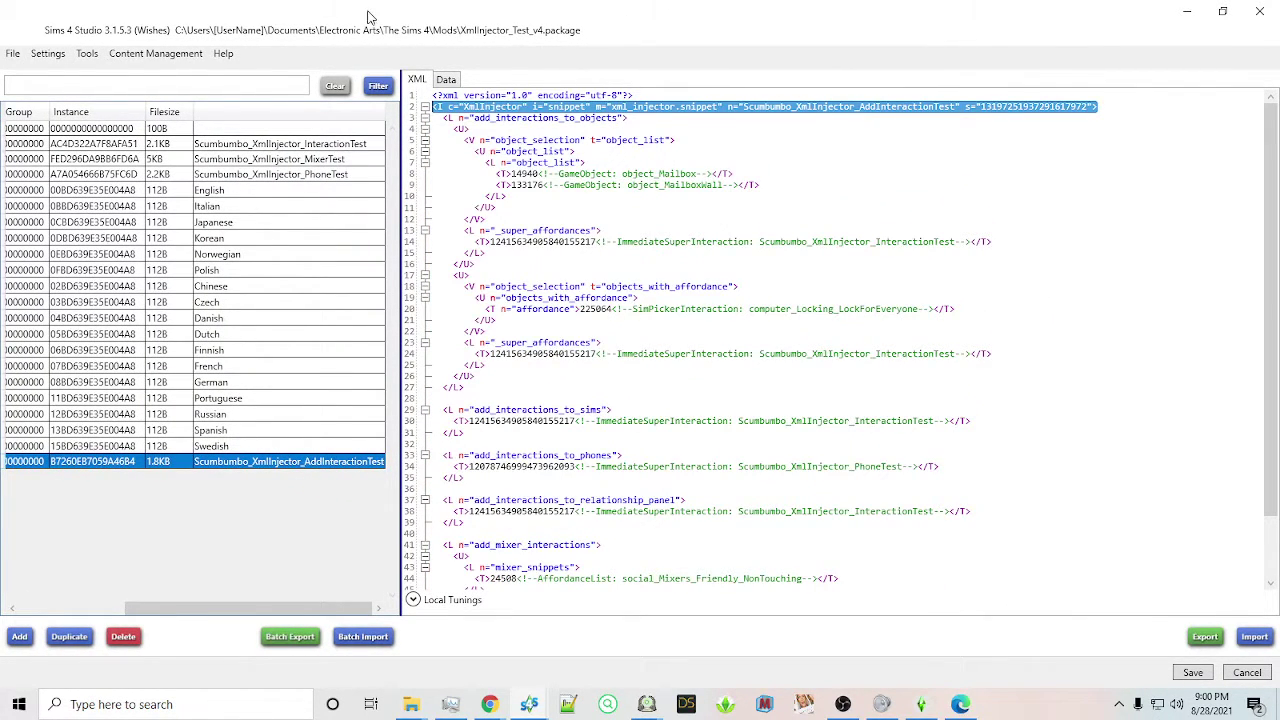
pyautogui.moveTo(371, 17); pyautogui.dragTo(0, 30)
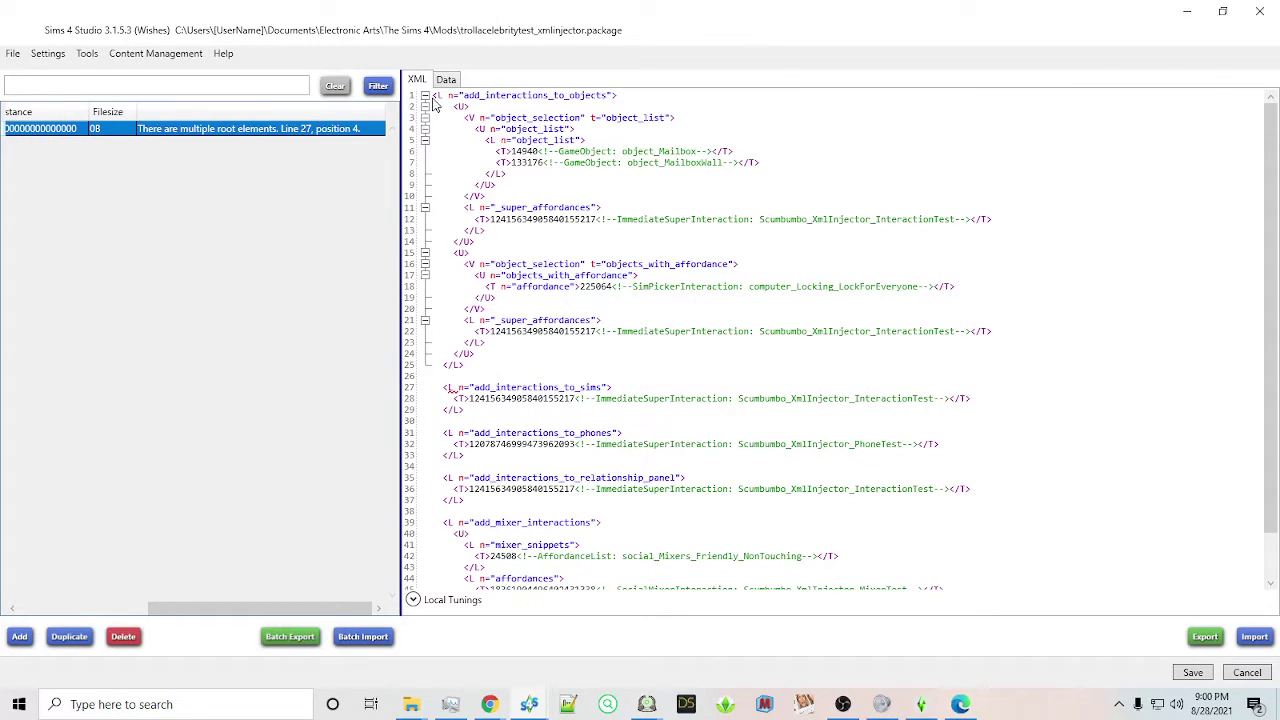
pyautogui.hotkey('ctrl', 'v')
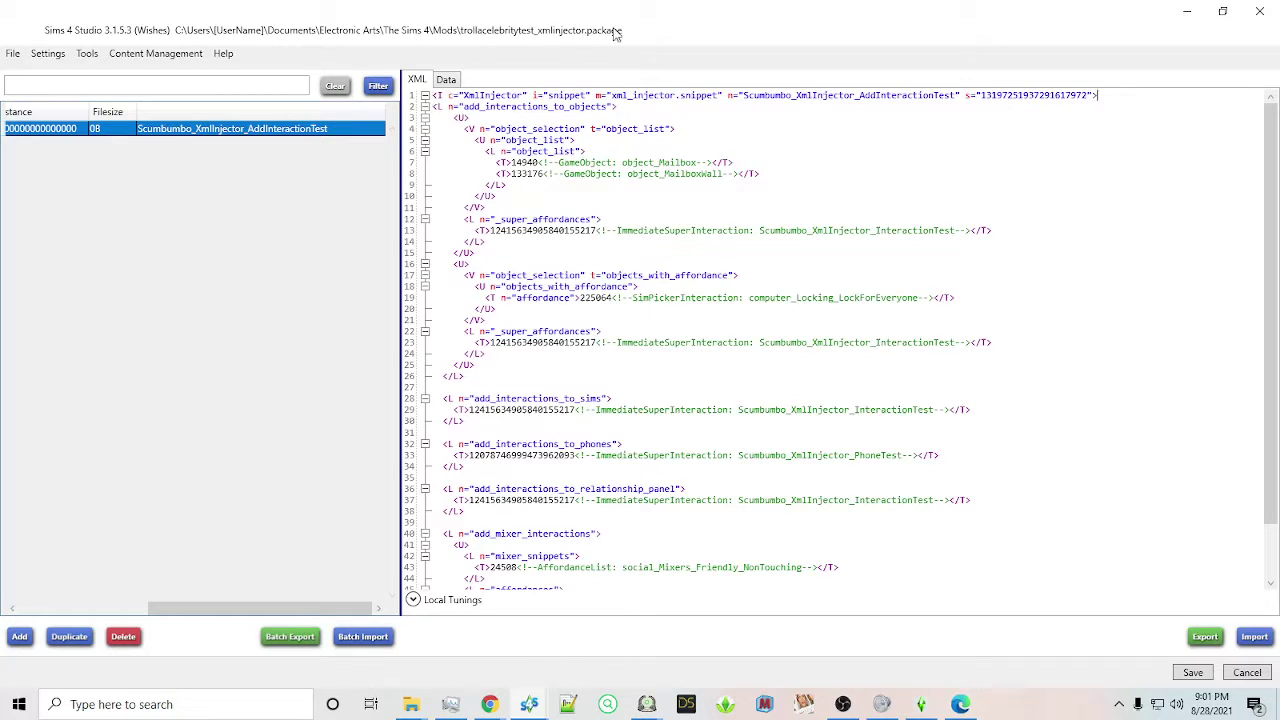
# Replace the n attribute value in the XML's opening I line with TrollCelebrity_XMLInjector, copied from the Name property
pyautogui.click(452, 82)
pyautogui.click(650, 214)
pyautogui.moveTo(657, 214); pyautogui.dragTo(397, 217)
pyautogui.hotkey('ctrl', 'c')
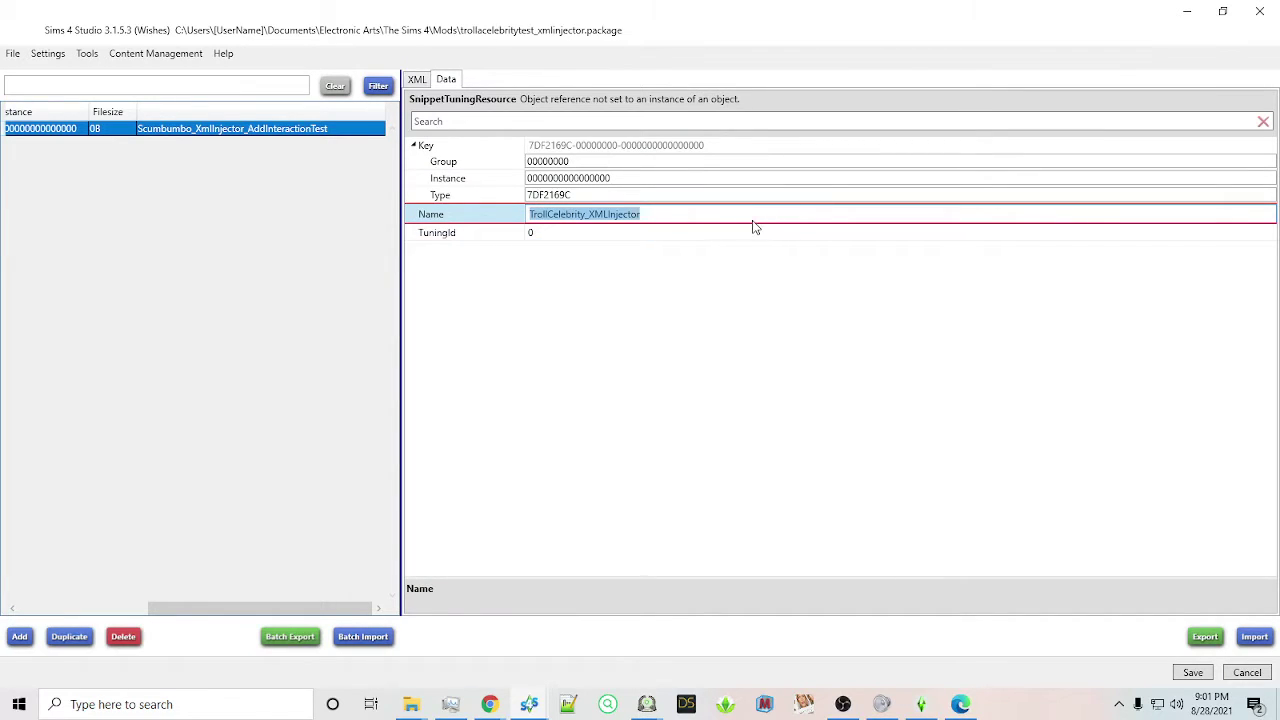
pyautogui.click(417, 80)
pyautogui.moveTo(957, 95); pyautogui.dragTo(742, 95)
pyautogui.hotkey('ctrl', 'v')
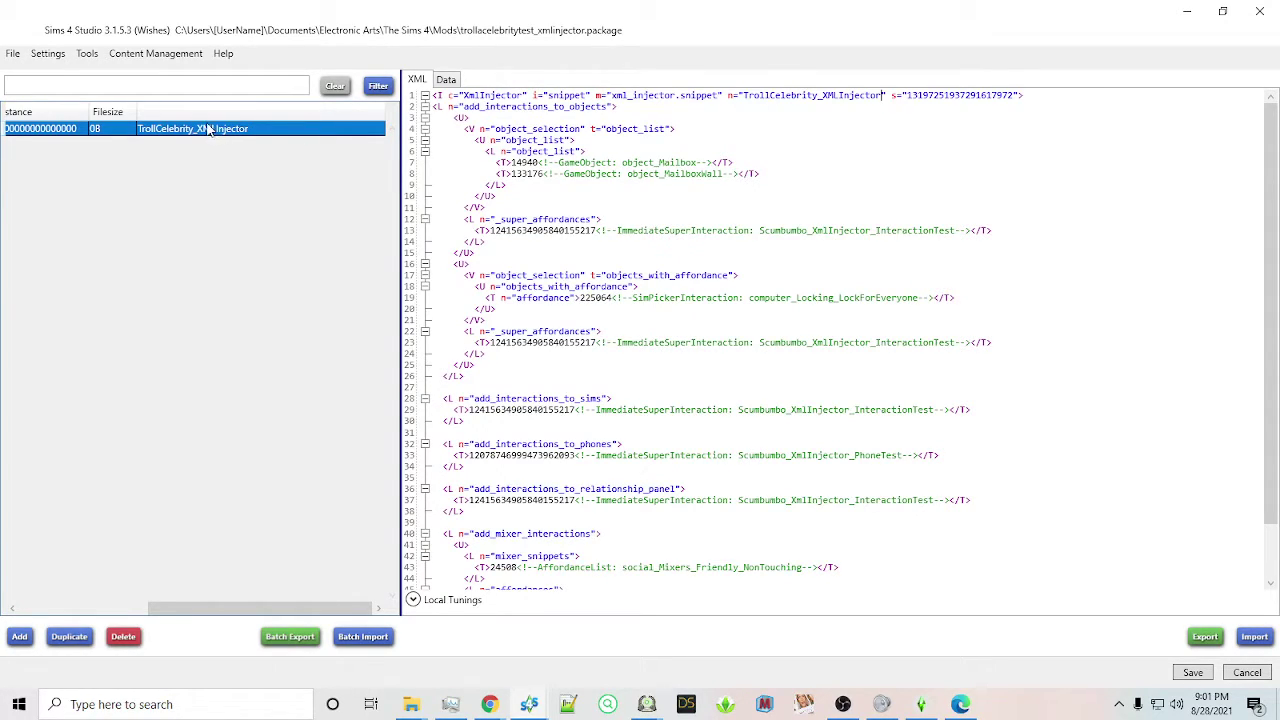
pyautogui.click(455, 80)
pyautogui.click(560, 214)
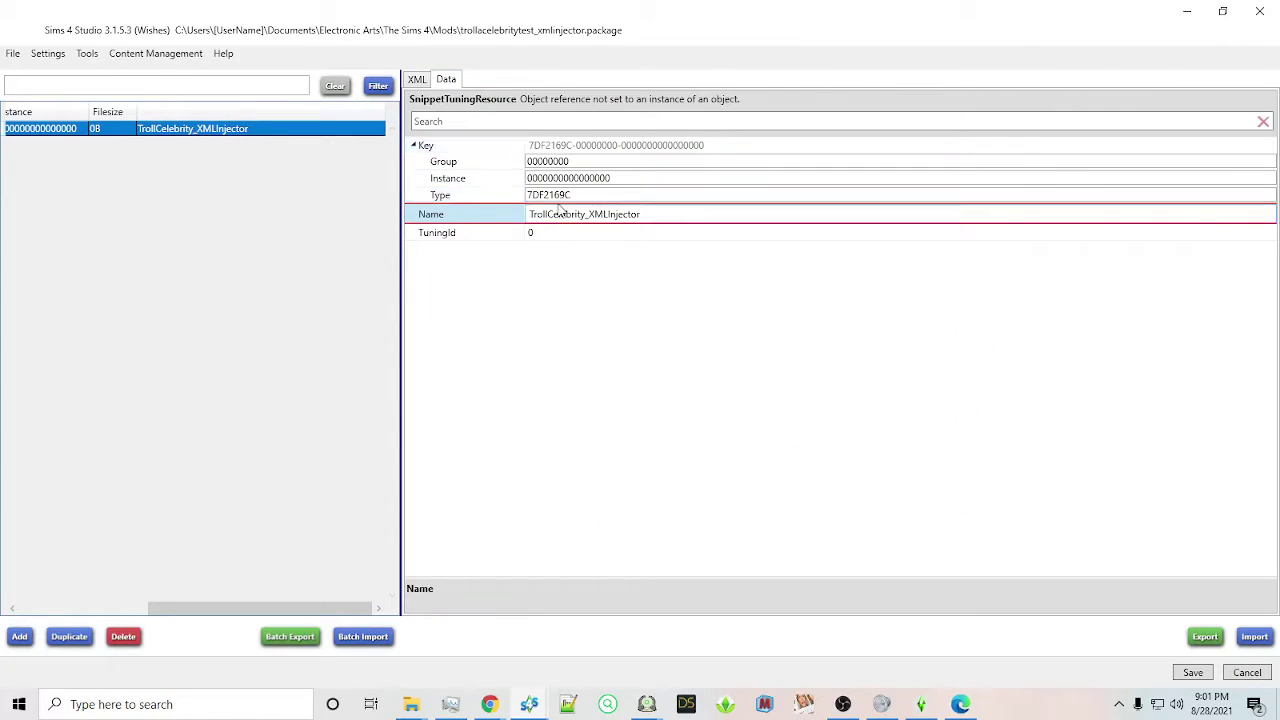
pyautogui.click(646, 232)
pyautogui.click(659, 215)
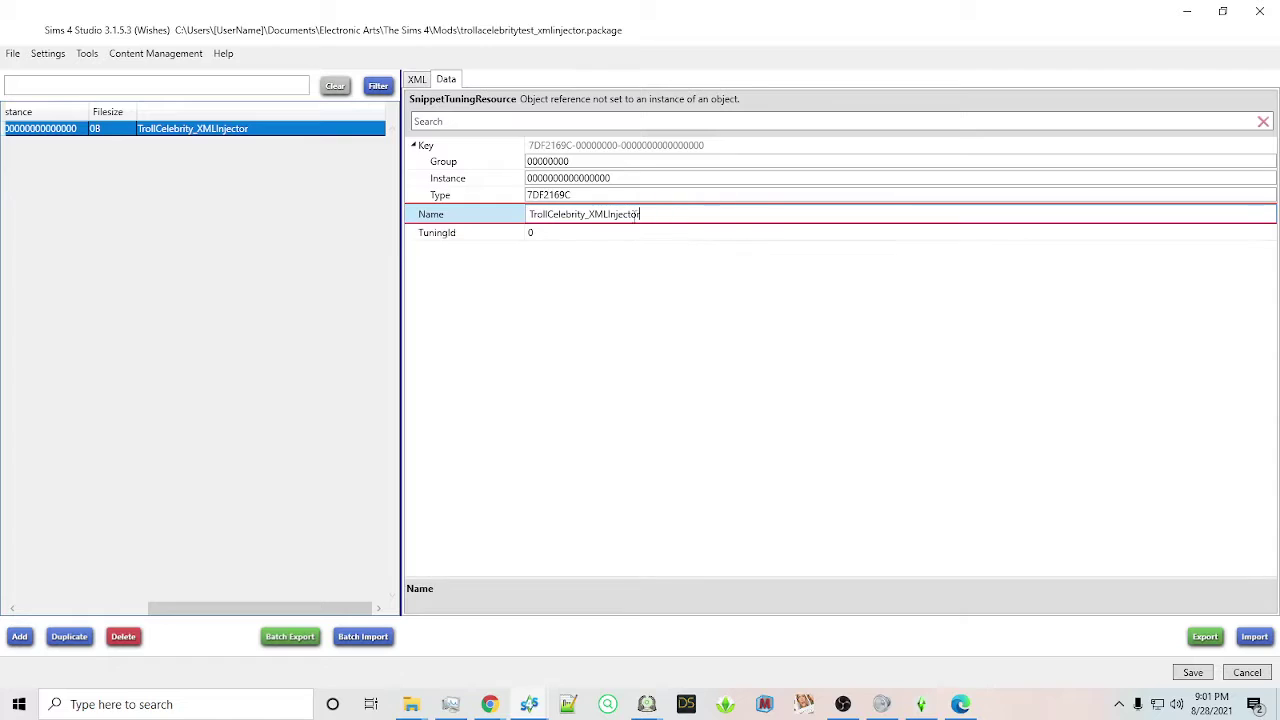
pyautogui.click(586, 235)
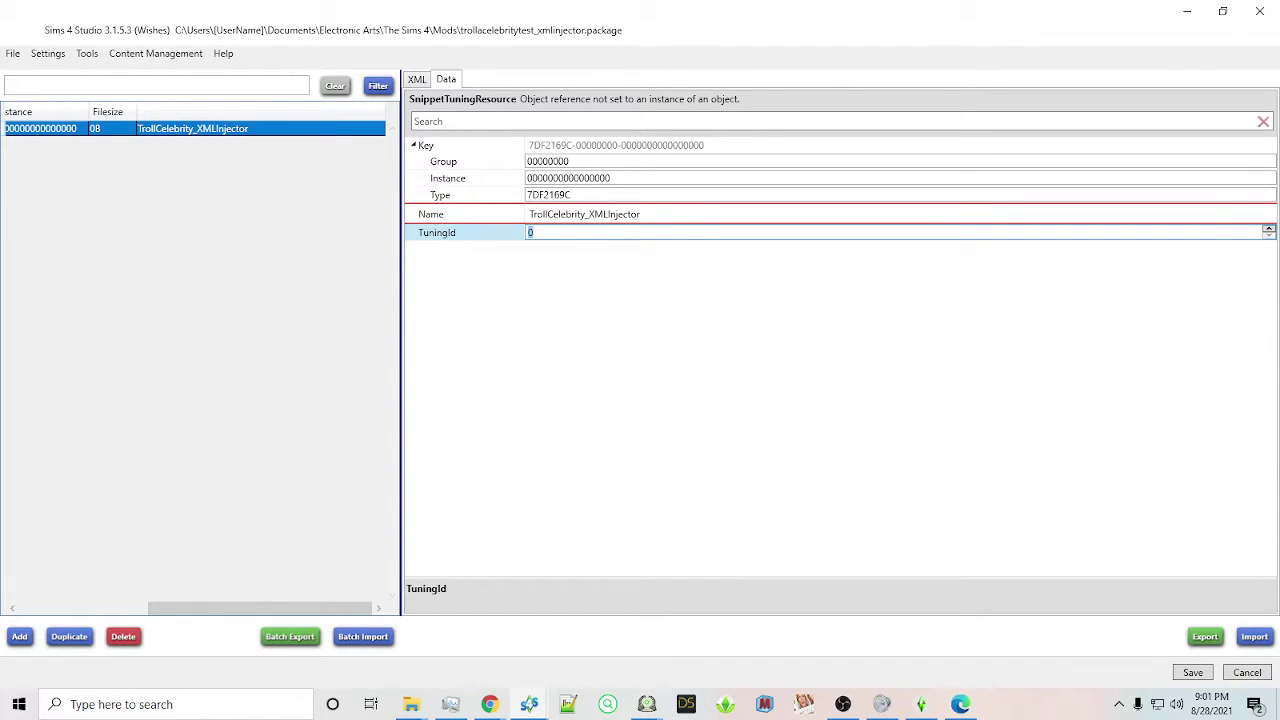
pyautogui.click(417, 80)
pyautogui.moveTo(1014, 97); pyautogui.dragTo(908, 97)
pyautogui.hotkey('ctrl', 'c')
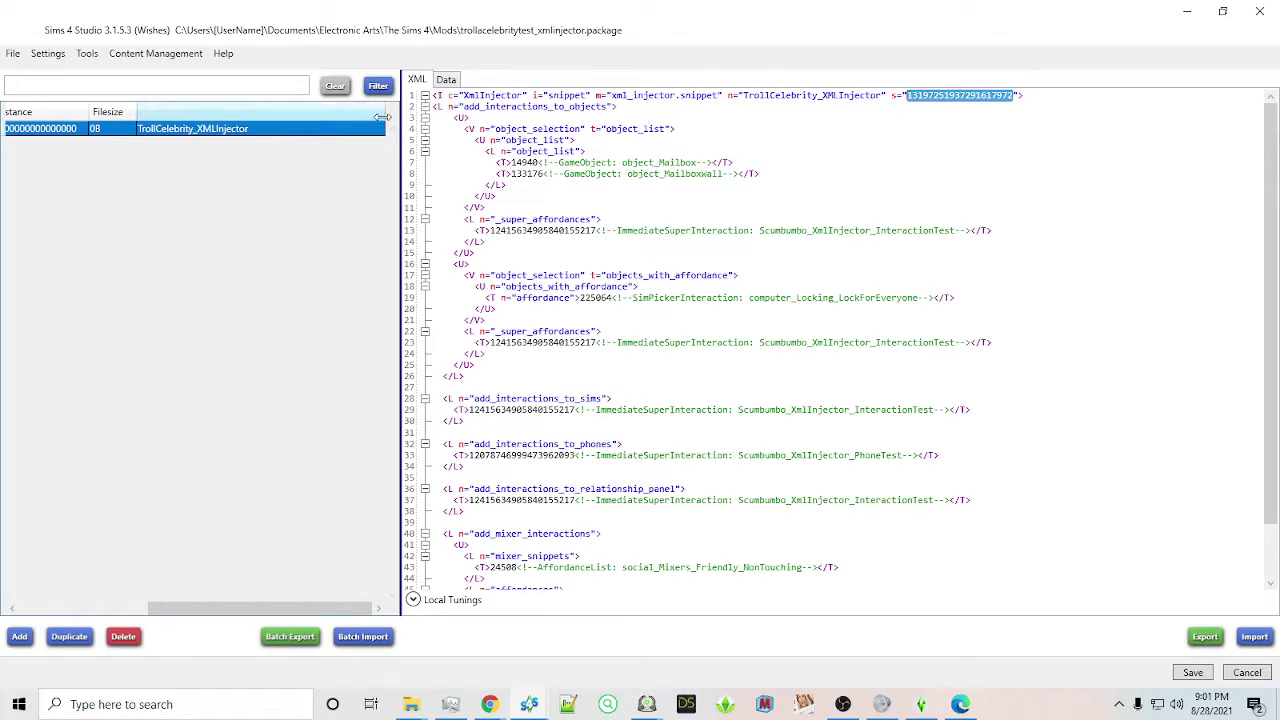
pyautogui.click(446, 79)
pyautogui.click(503, 237)
pyautogui.hotkey('ctrl', 'v')
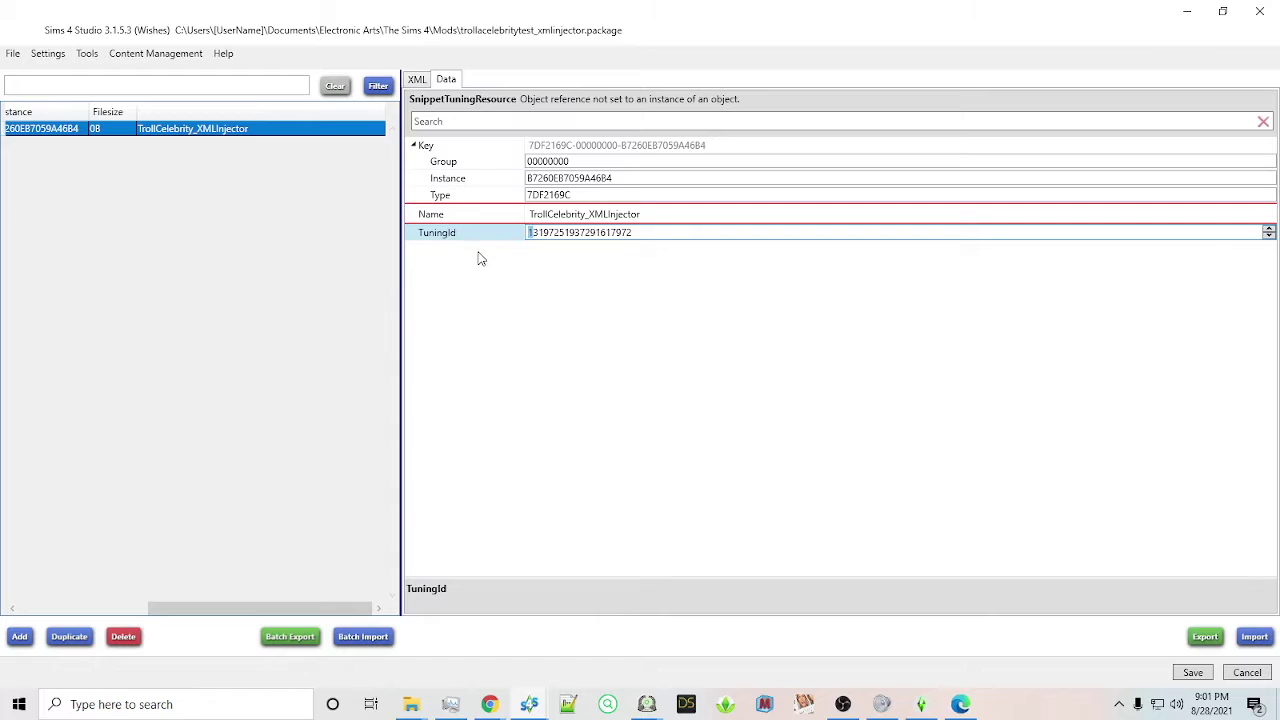
# Try to change the first digit of the resource's TuningId to 9 and save the package
pyautogui.write('9')
pyautogui.click(667, 213)
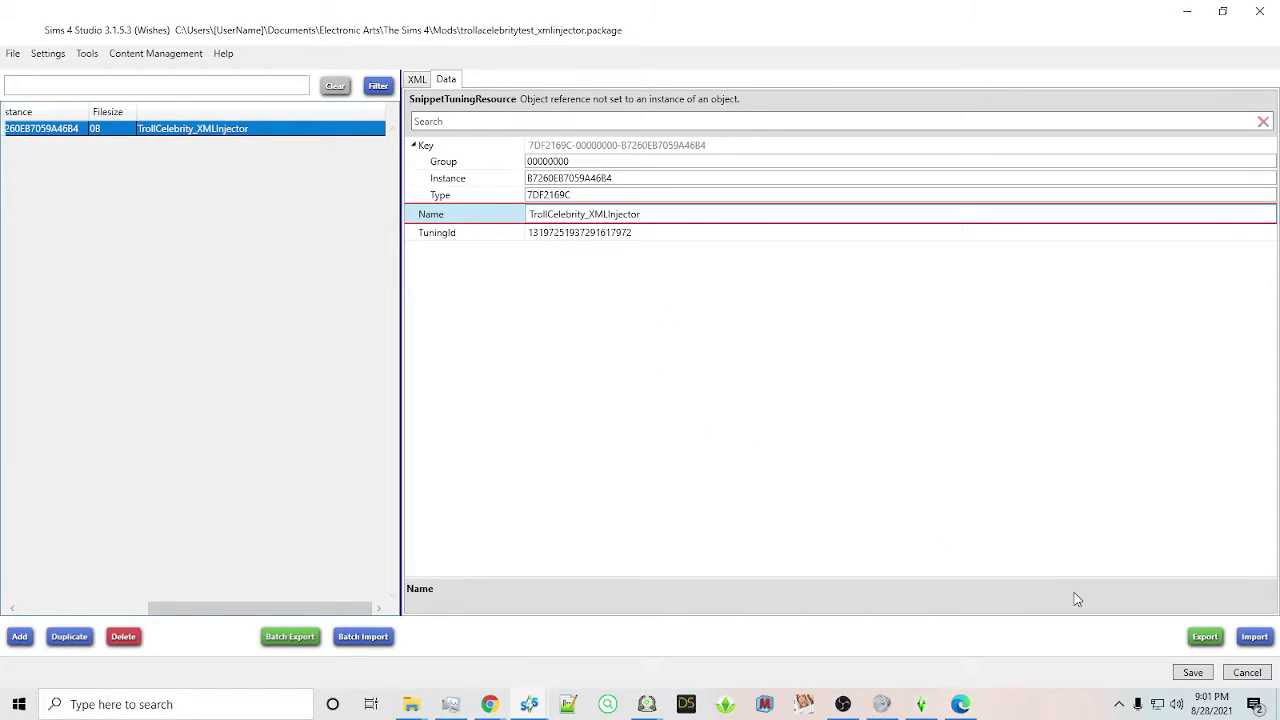
pyautogui.click(1189, 673)
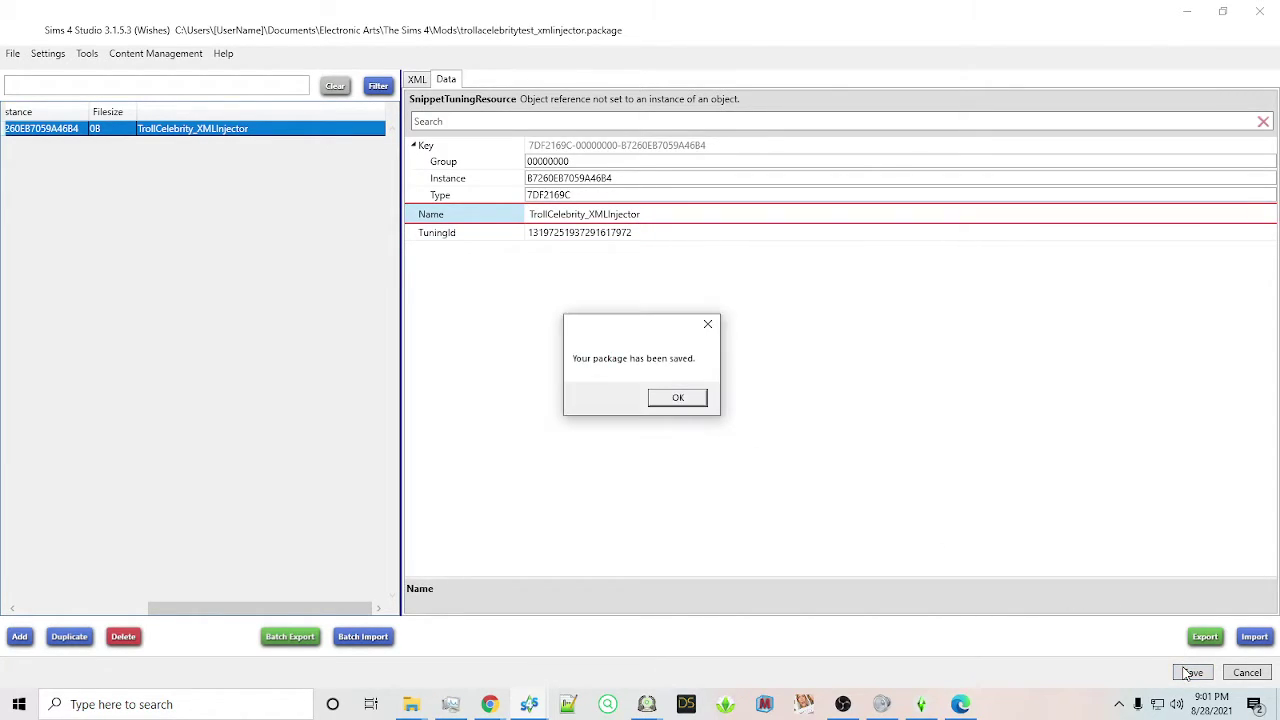
pyautogui.click(677, 398)
# Compare the resource's TuningId with the s attribute in the XML's opening line
pyautogui.click(556, 231)
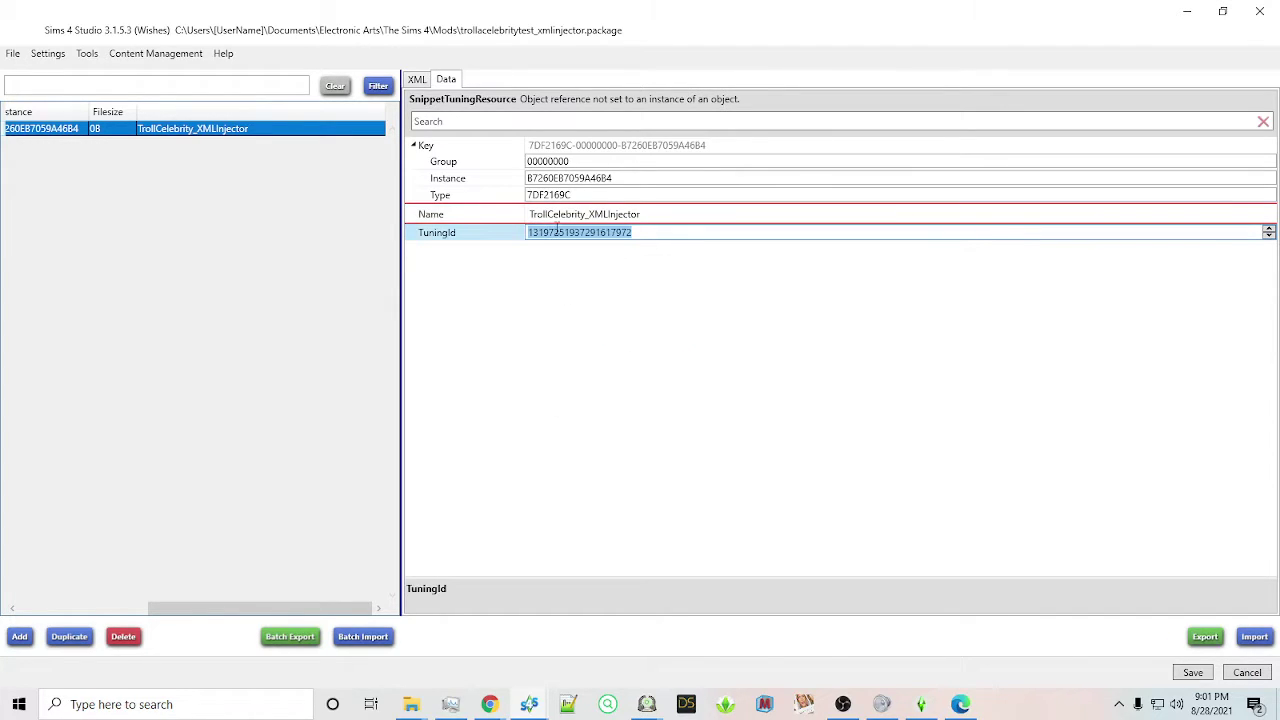
pyautogui.click(416, 80)
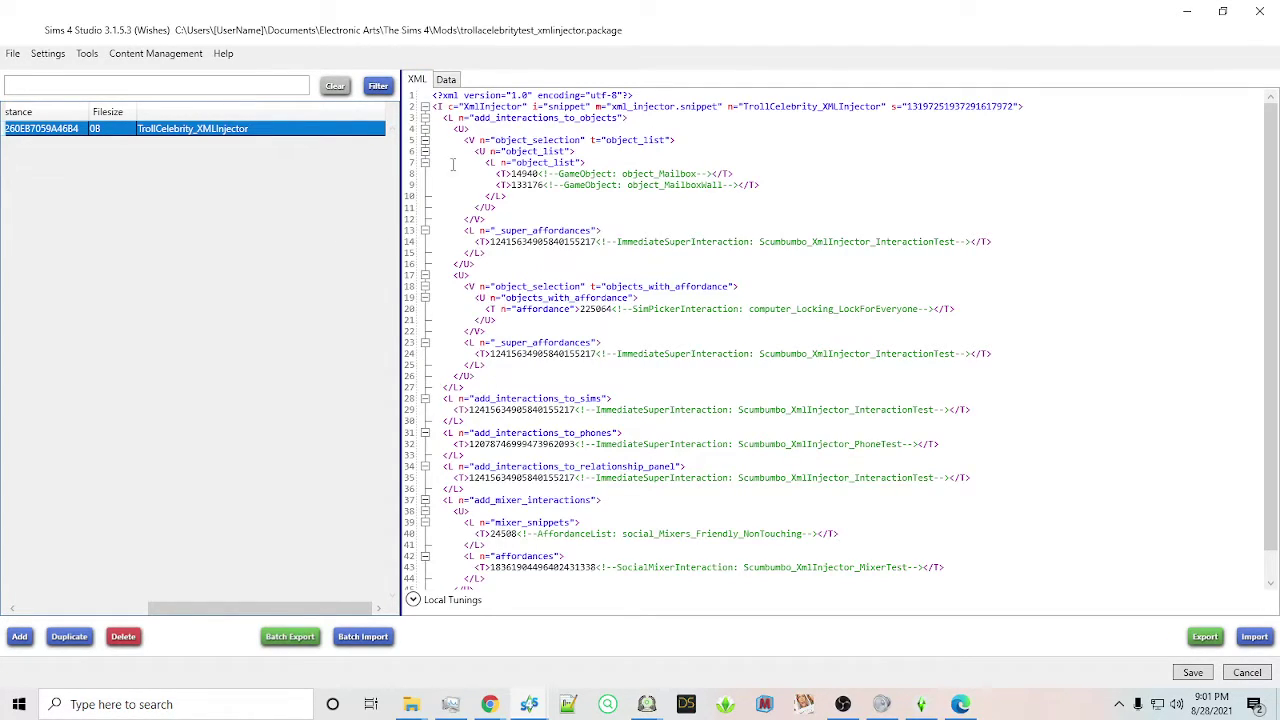
pyautogui.click(447, 82)
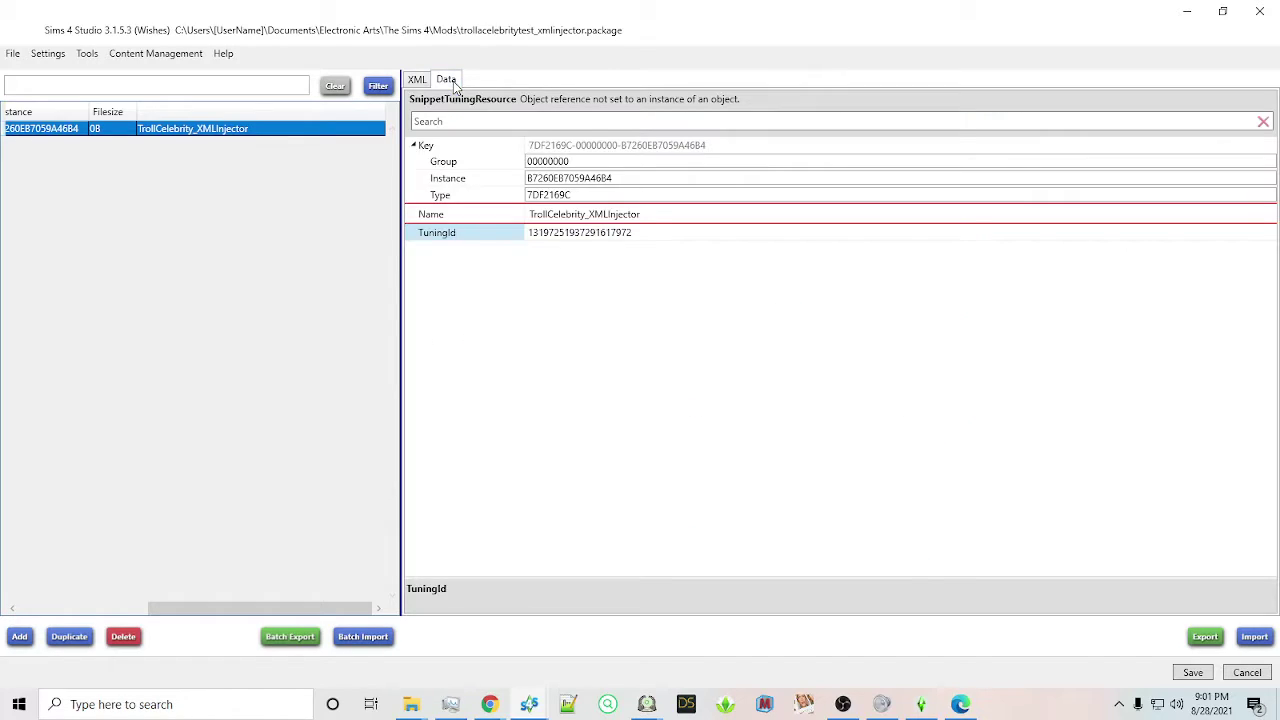
pyautogui.click(561, 231)
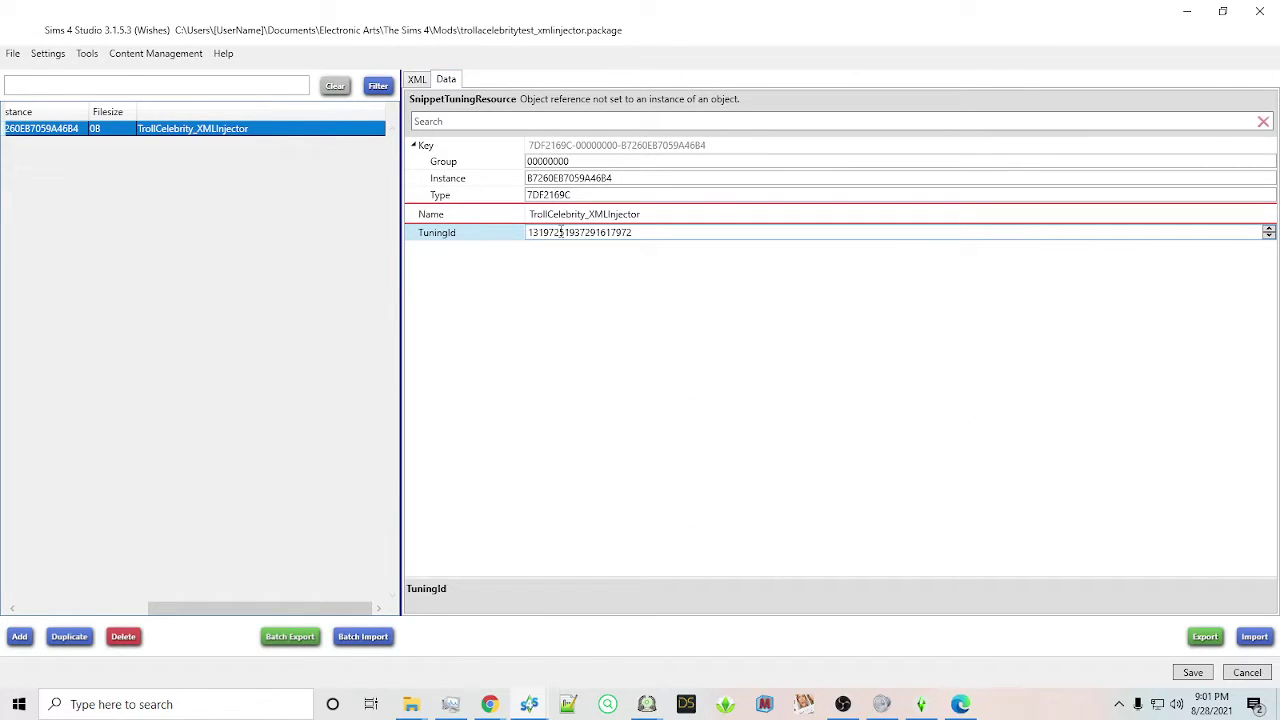
pyautogui.click(420, 80)
pyautogui.click(446, 80)
# Close the package and reopen trollacelebritytest_xmlinjector.package from the recent projects, showing the resource's data
pyautogui.click(13, 53)
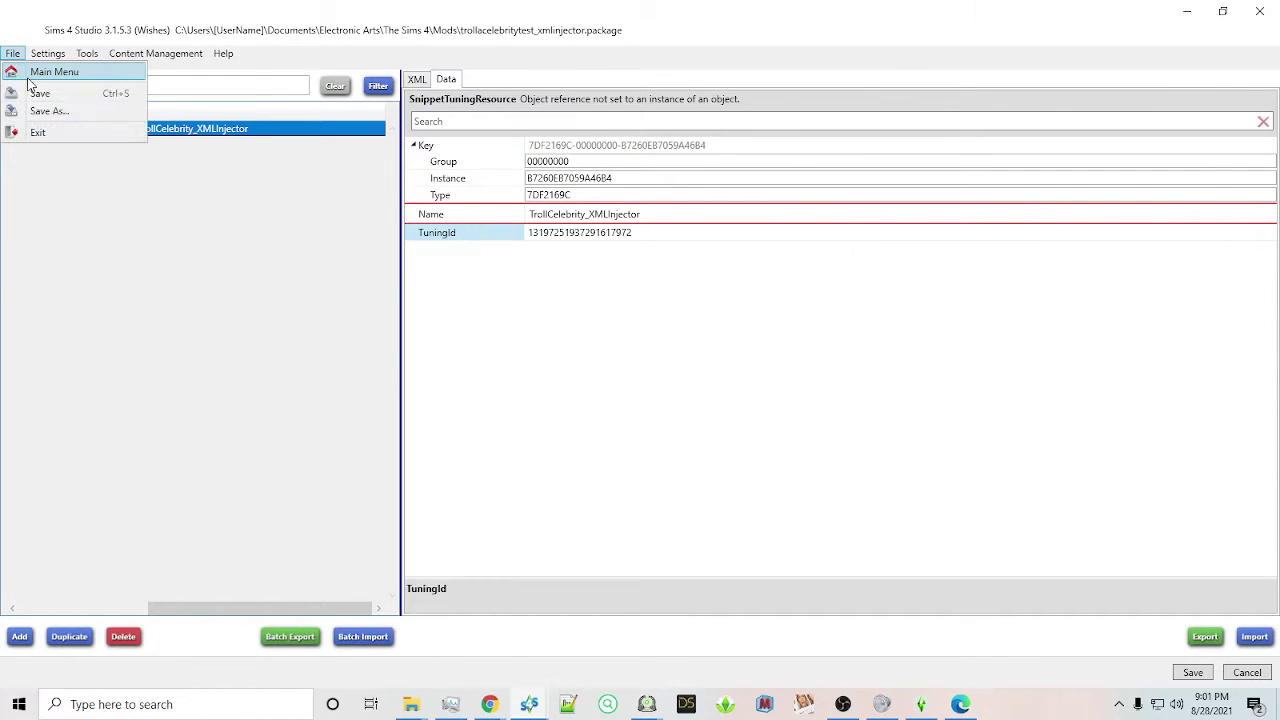
pyautogui.click(40, 73)
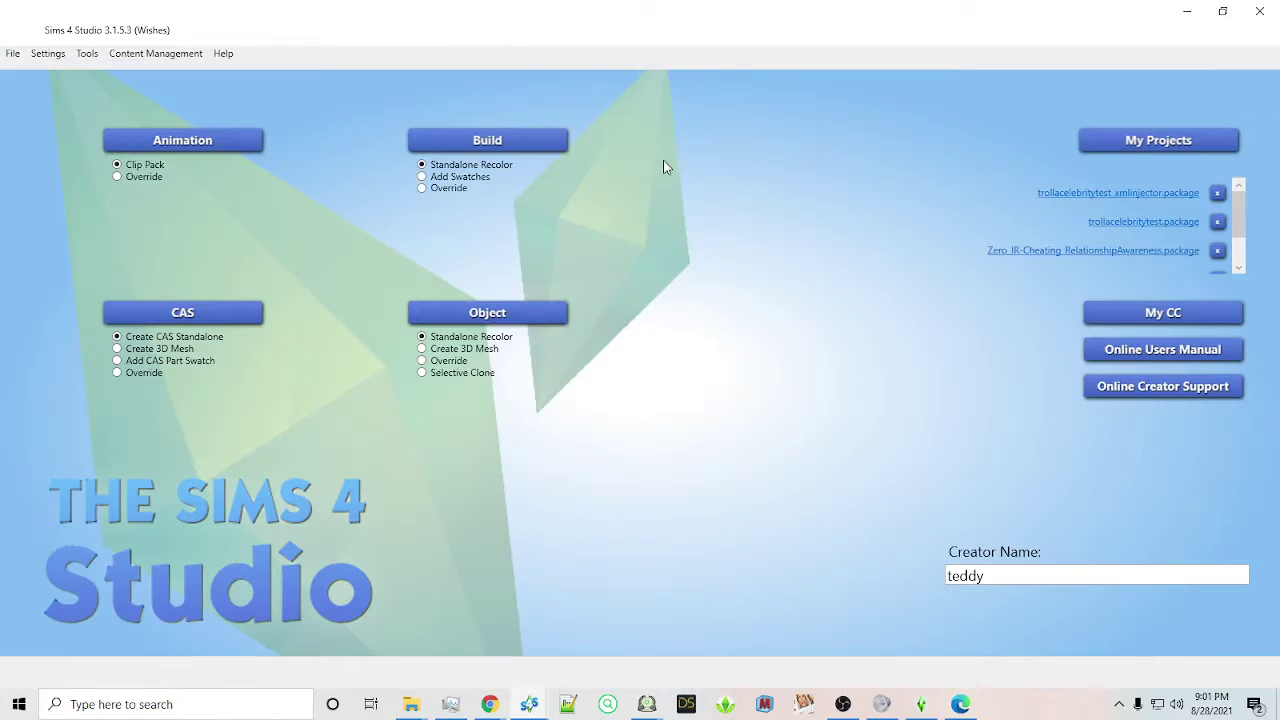
pyautogui.click(1059, 195)
pyautogui.click(447, 80)
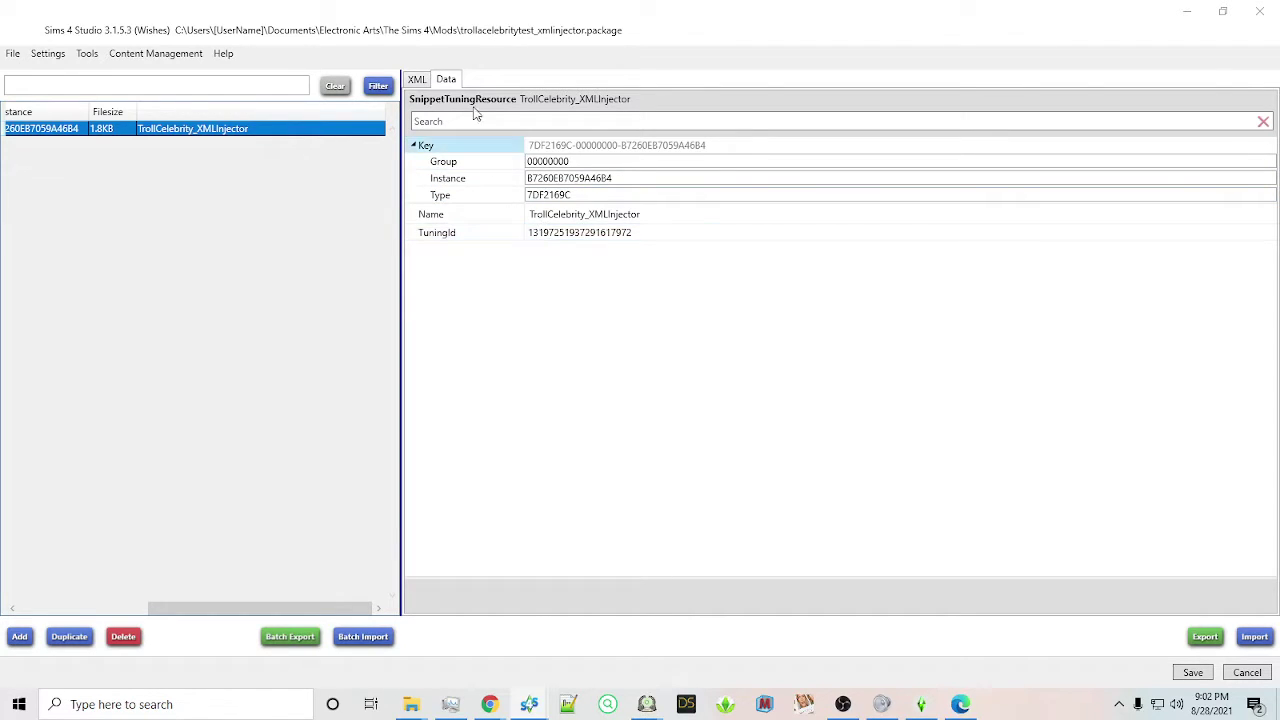
pyautogui.click(417, 80)
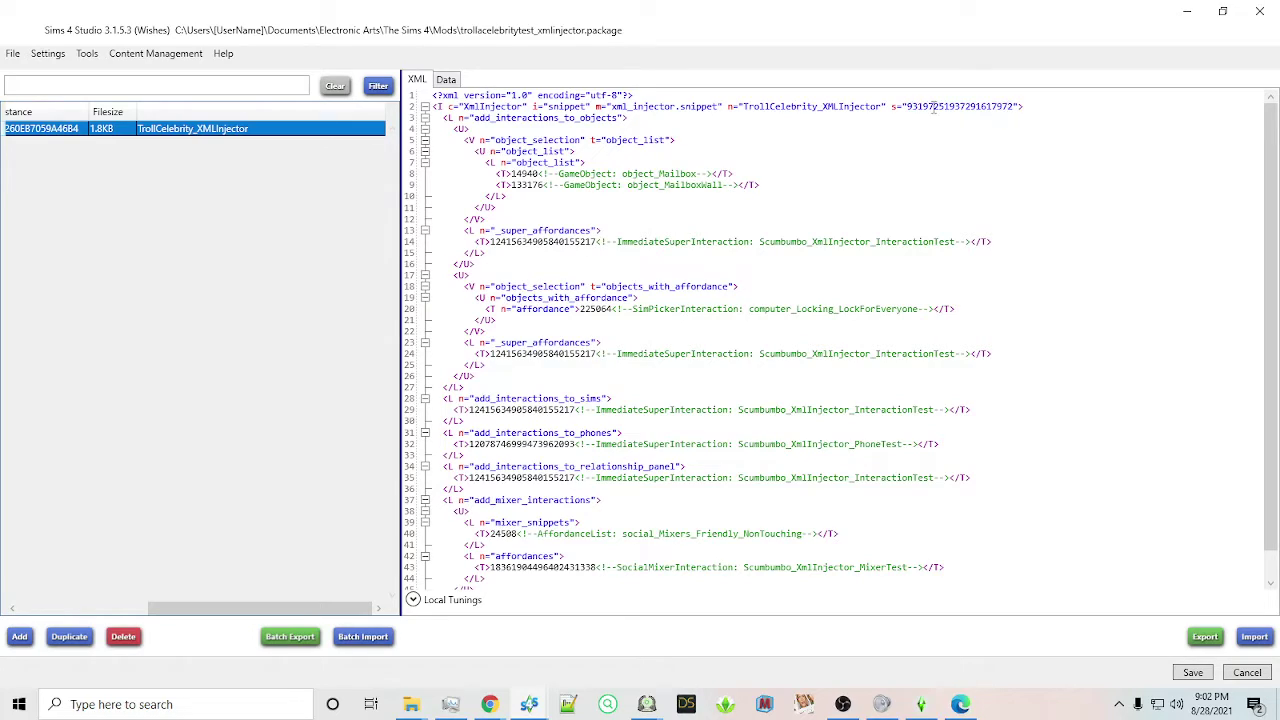
pyautogui.click(446, 80)
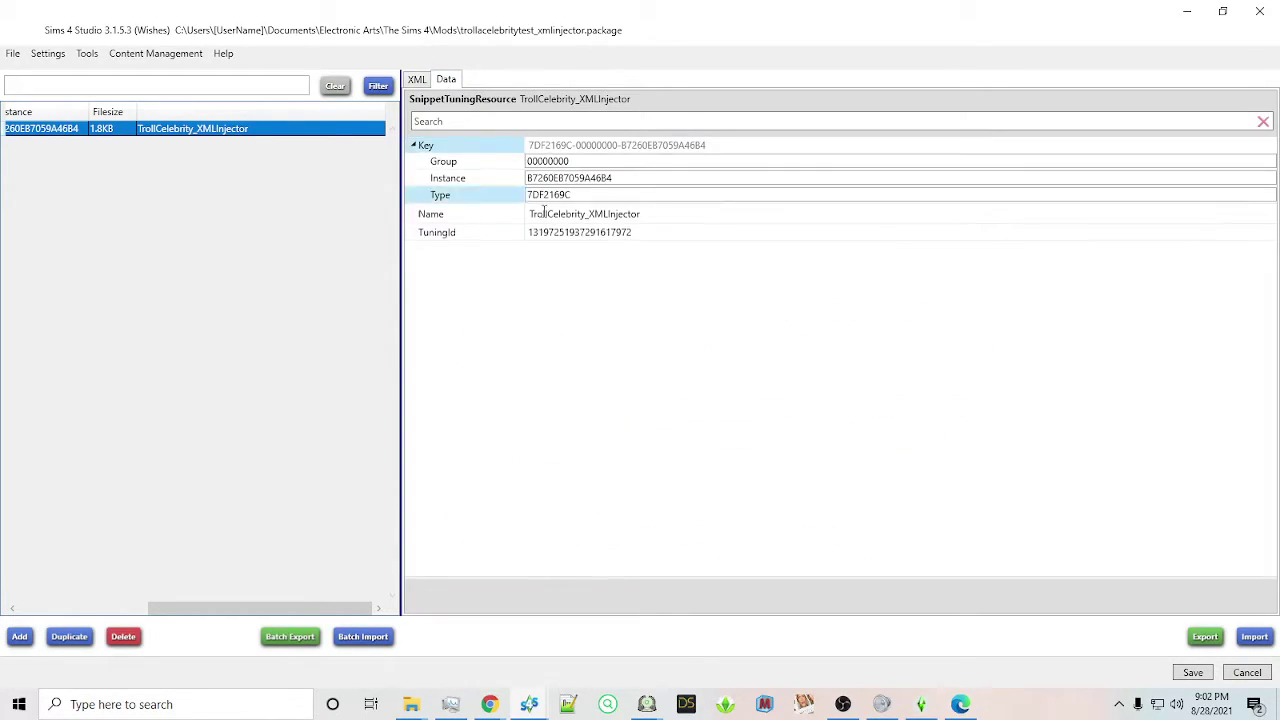
pyautogui.click(418, 84)
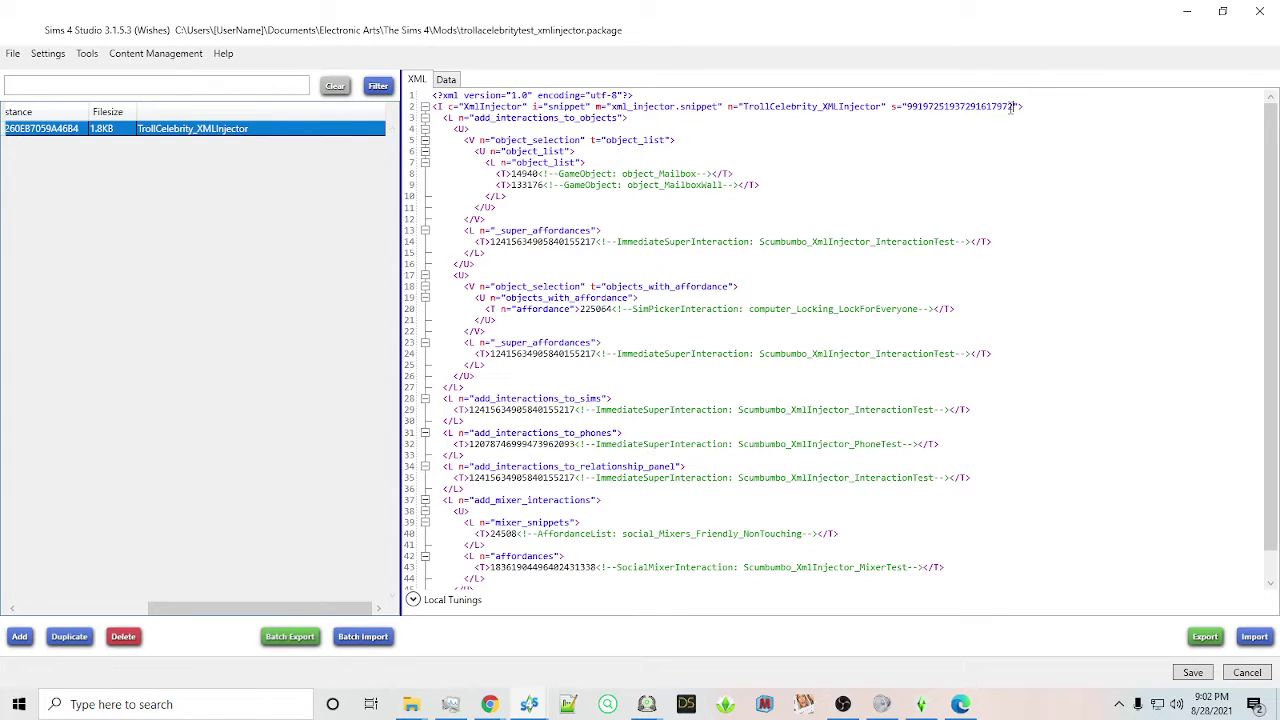
pyautogui.moveTo(1012, 107); pyautogui.dragTo(906, 106)
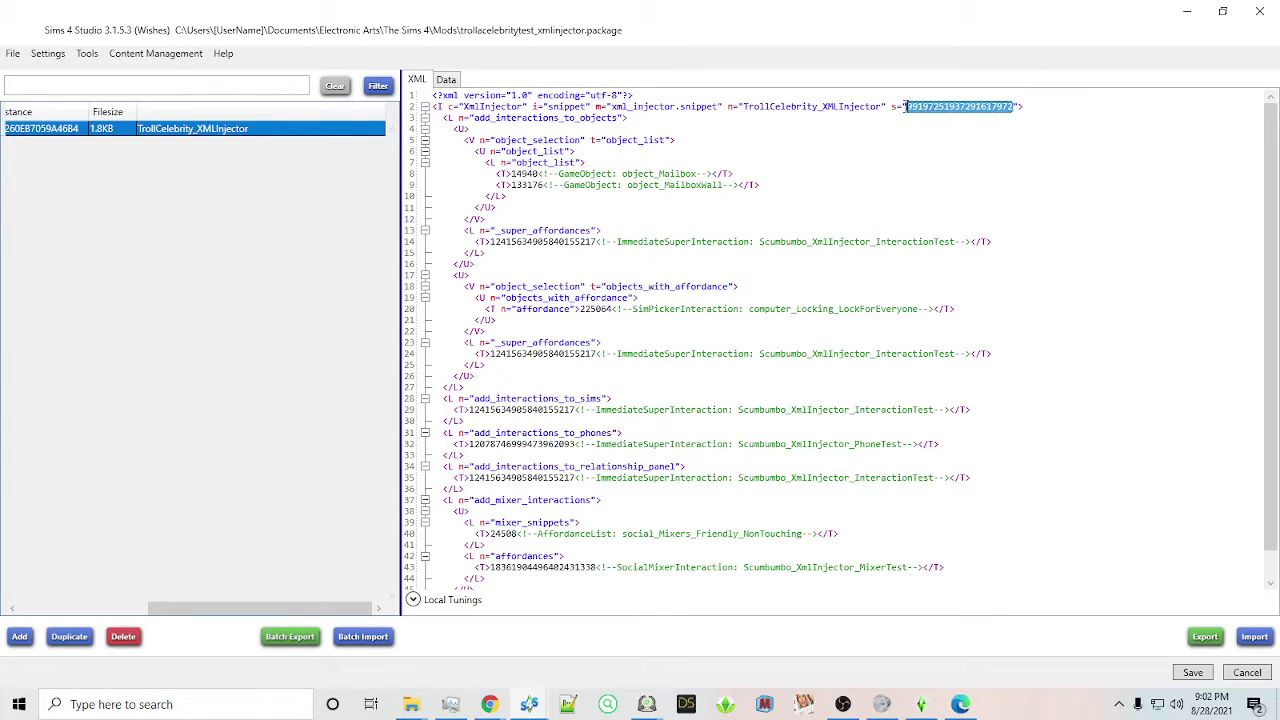
pyautogui.click(448, 80)
pyautogui.click(483, 233)
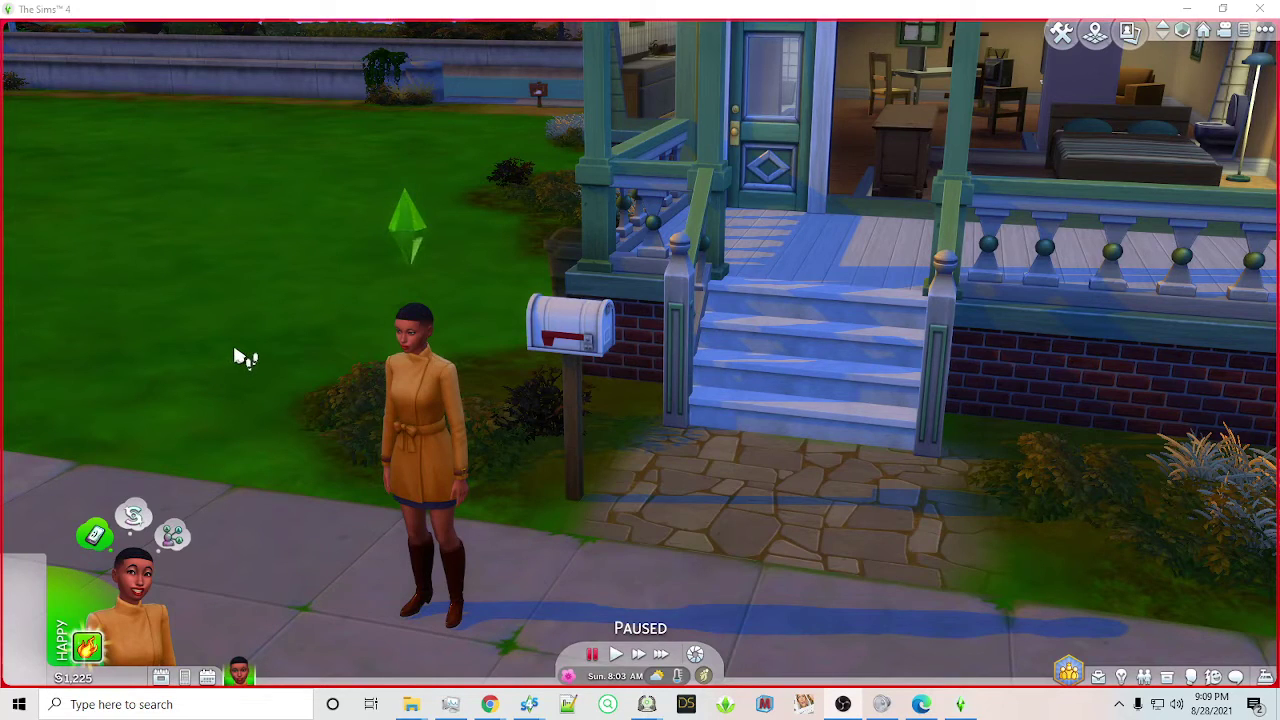
# Switch to The Sims 4, unpause the game and test the Troll A Celebrity interaction on the mailbox
pyautogui.scroll(1, 868, 115)
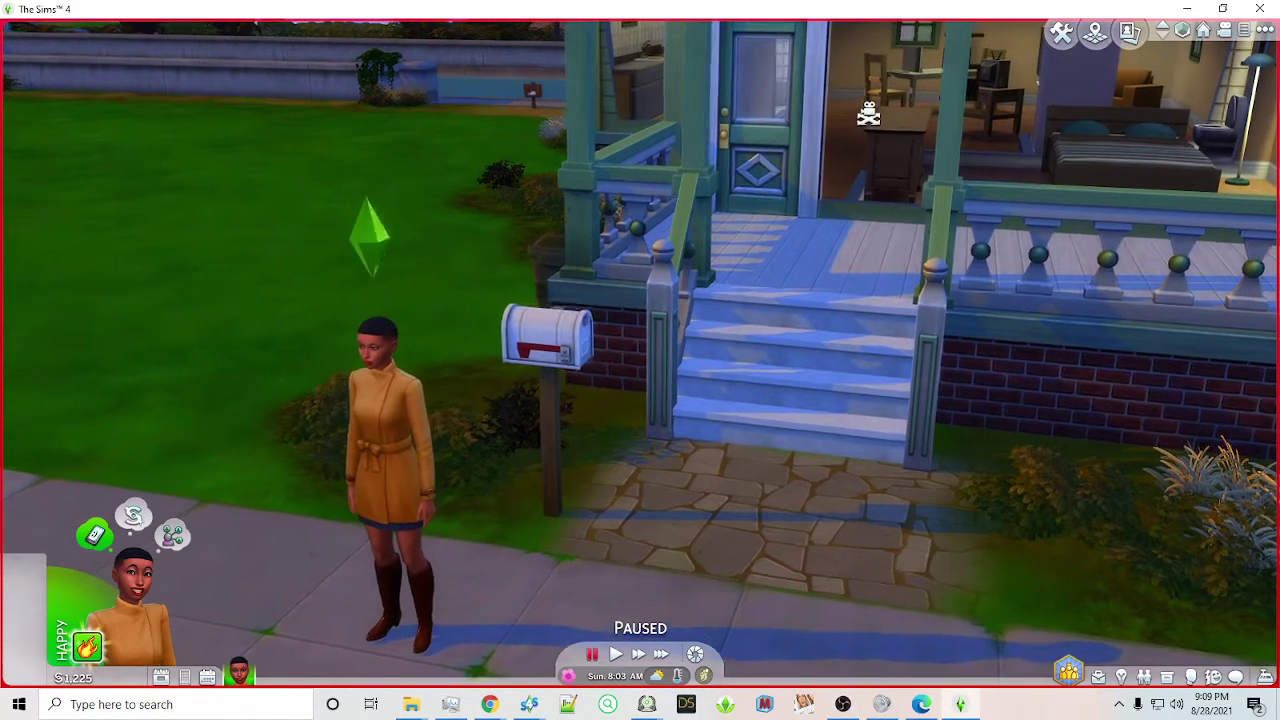
pyautogui.moveTo(868, 115); pyautogui.dragTo(867, 116, button='right')
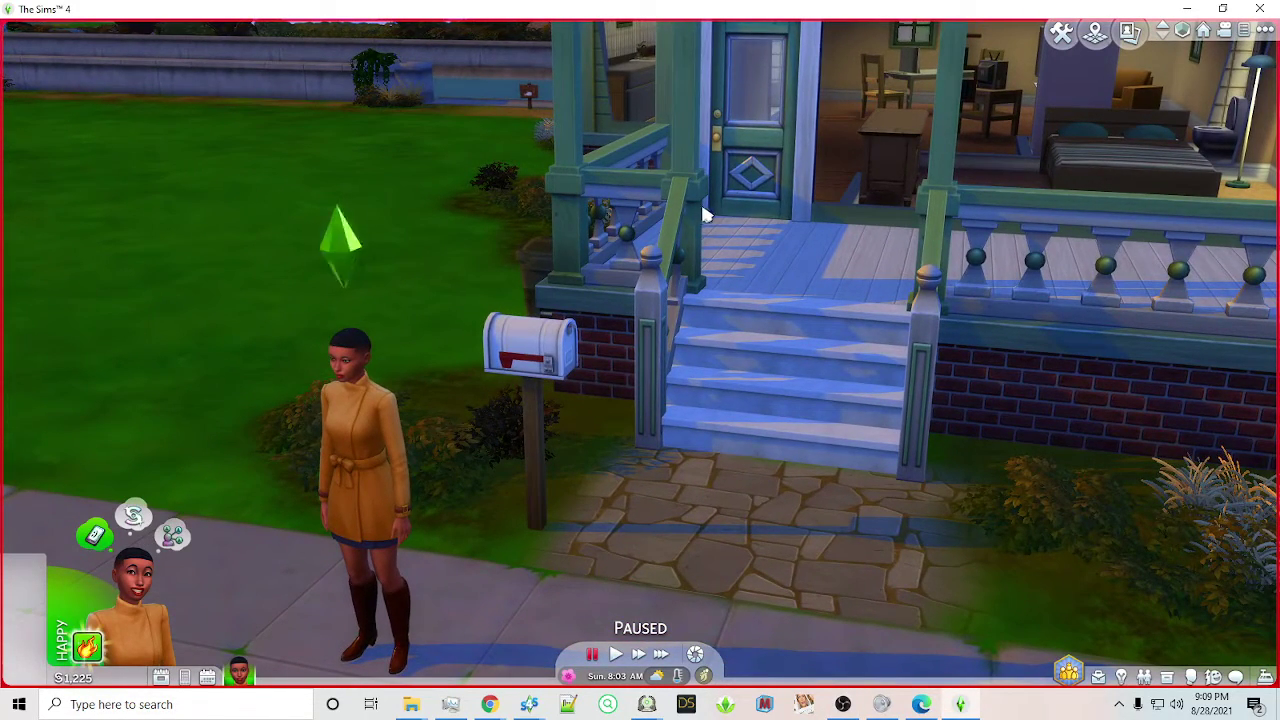
pyautogui.click(530, 363)
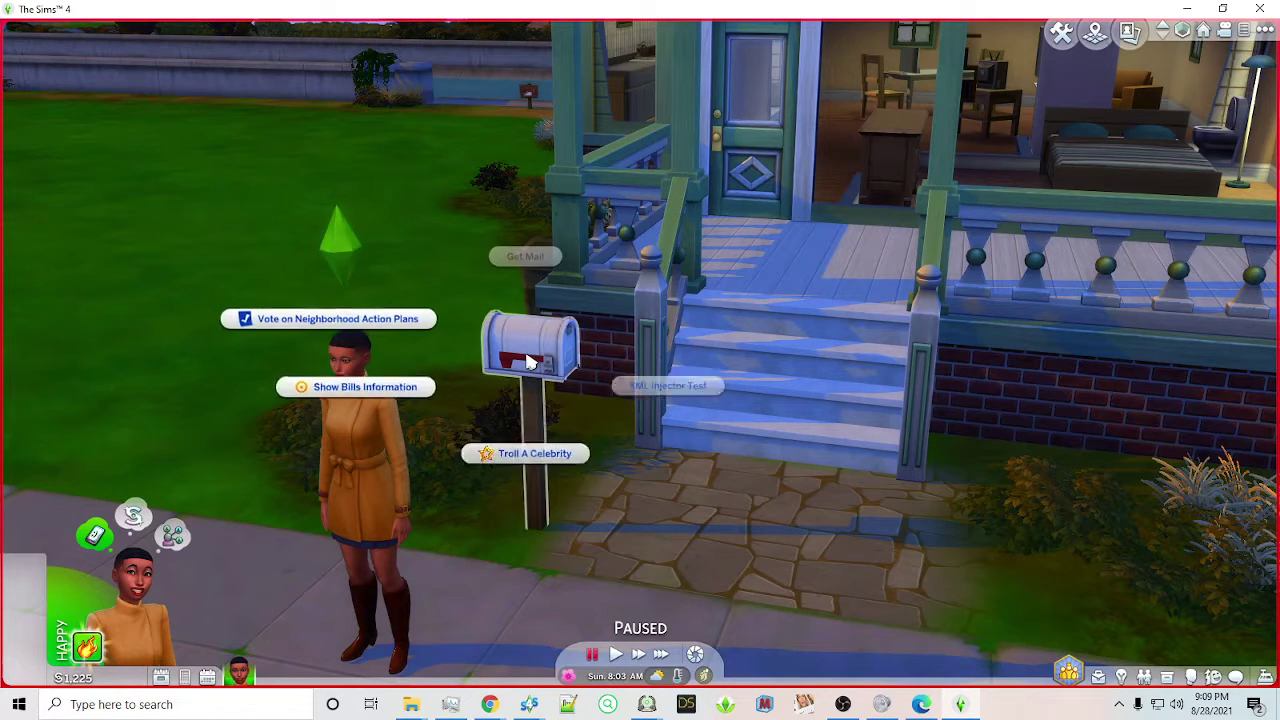
pyautogui.click(522, 458)
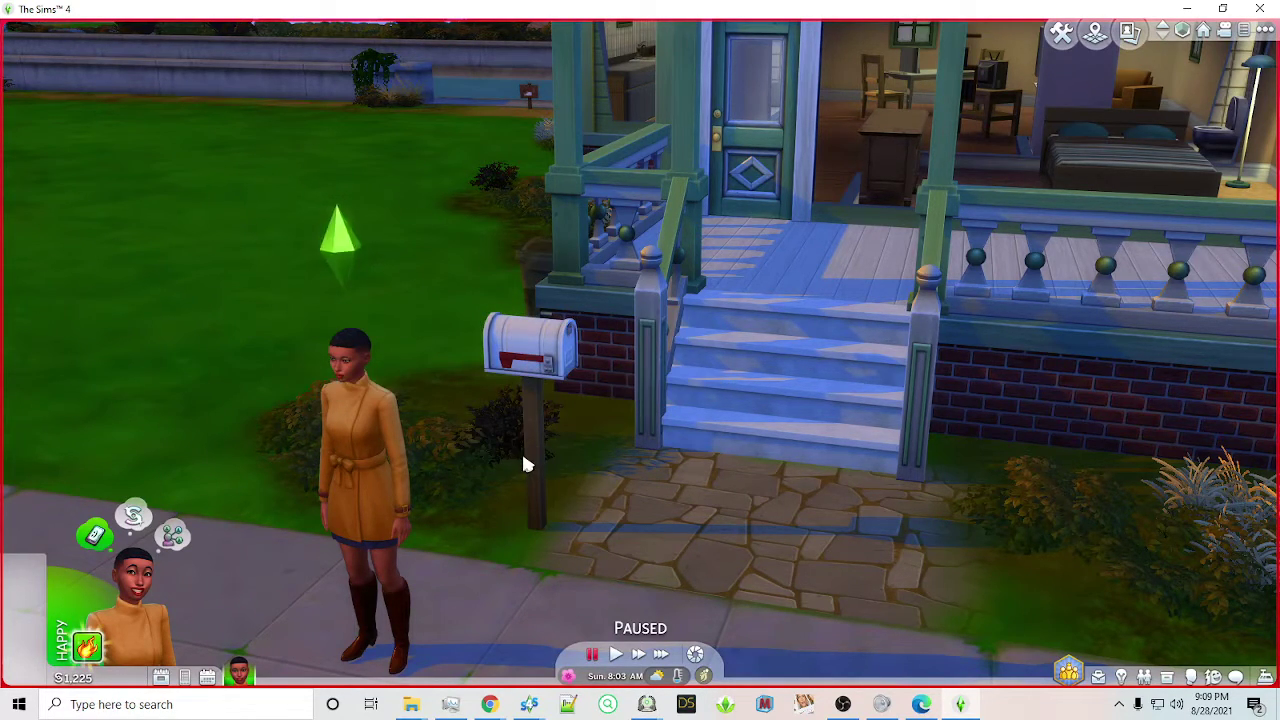
pyautogui.click(614, 654)
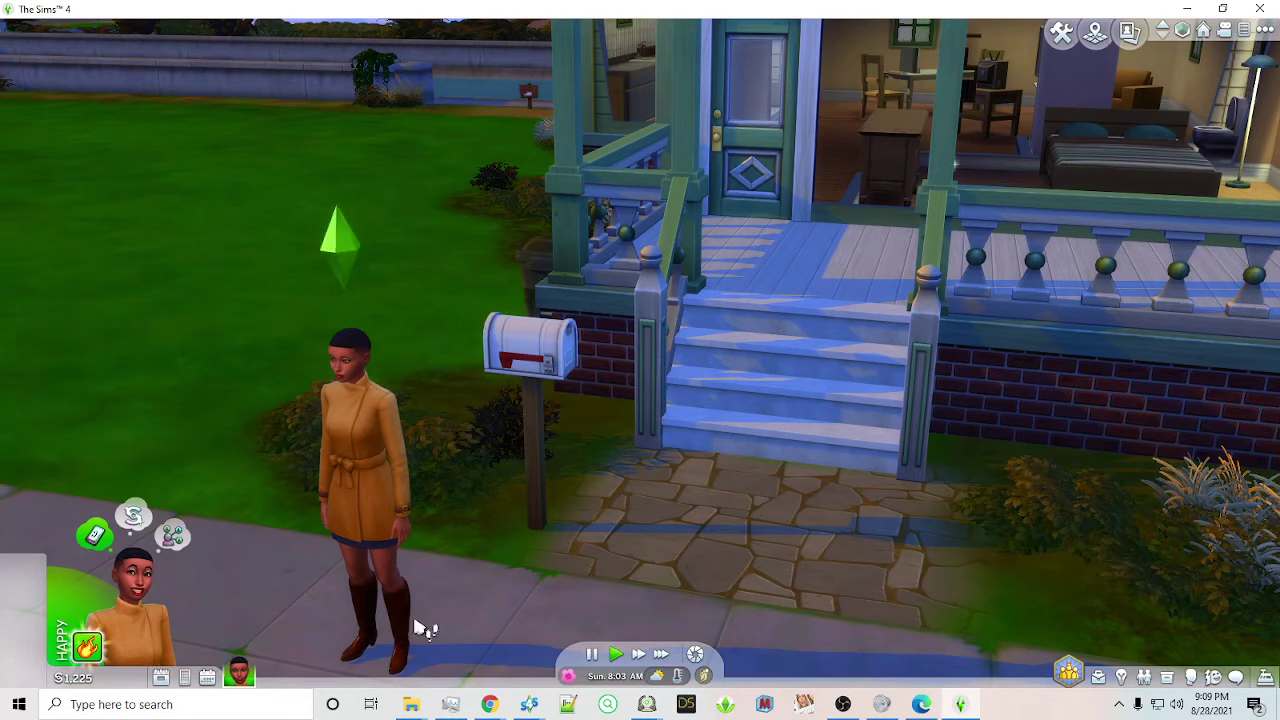
pyautogui.click(527, 347)
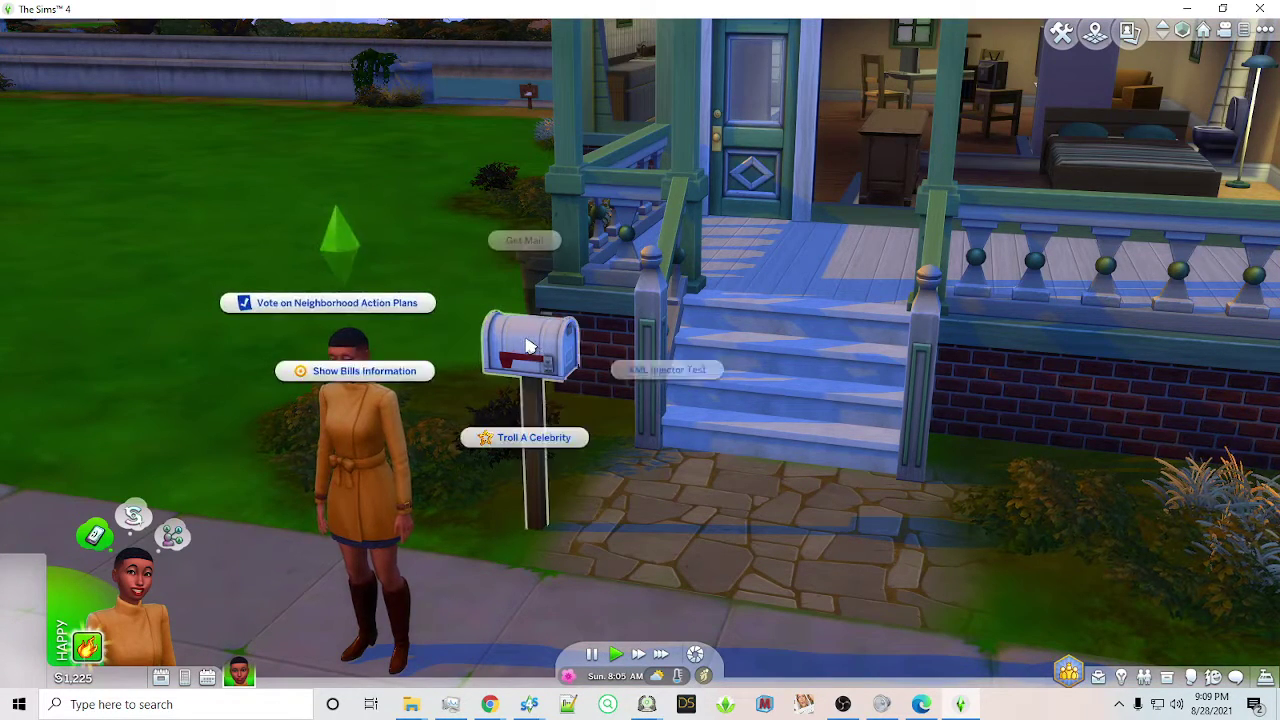
pyautogui.click(537, 436)
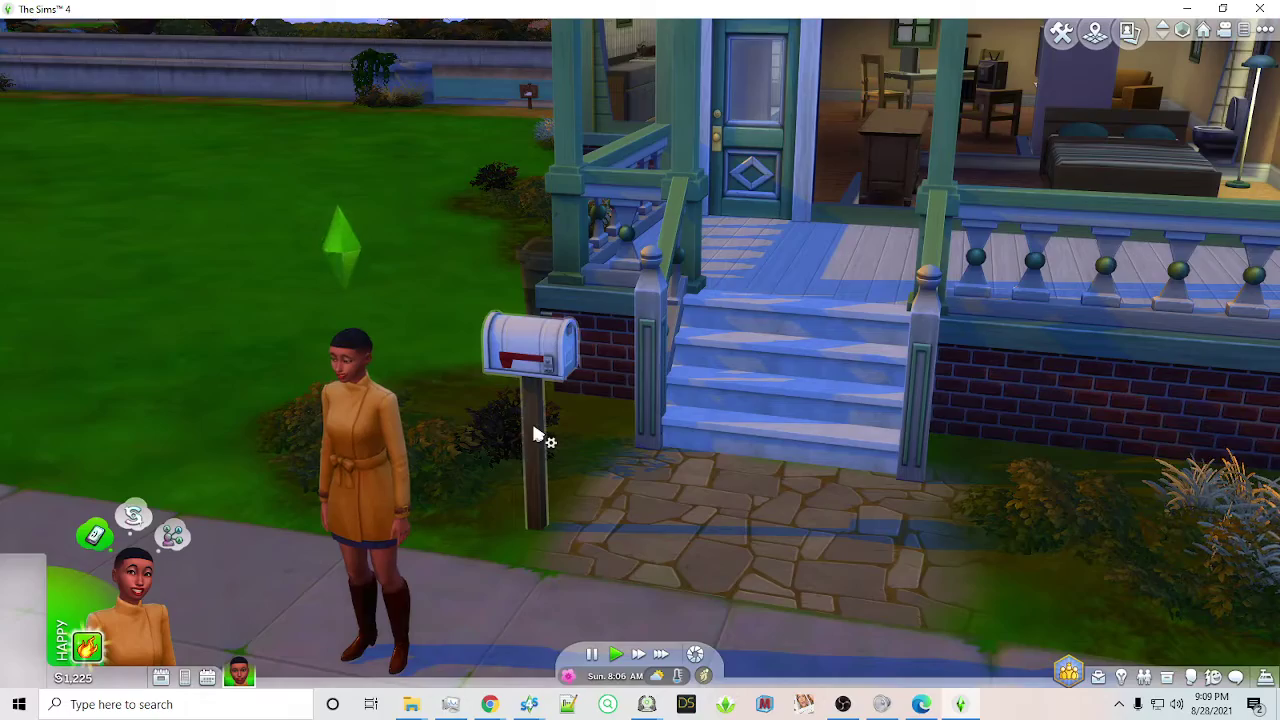
# Run the Troll A Celebrity interaction from the computer inside the house
pyautogui.scroll(2, 480, 480)
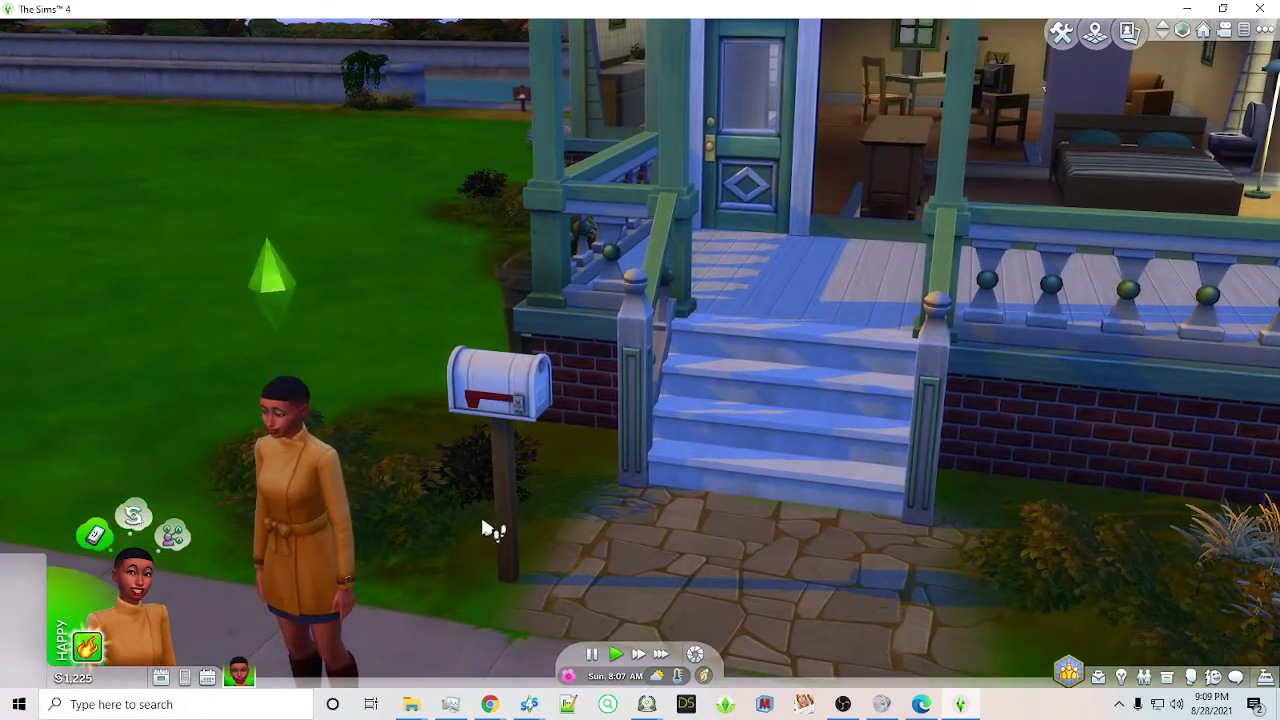
pyautogui.moveTo(484, 528); pyautogui.dragTo(557, 337, button='right')
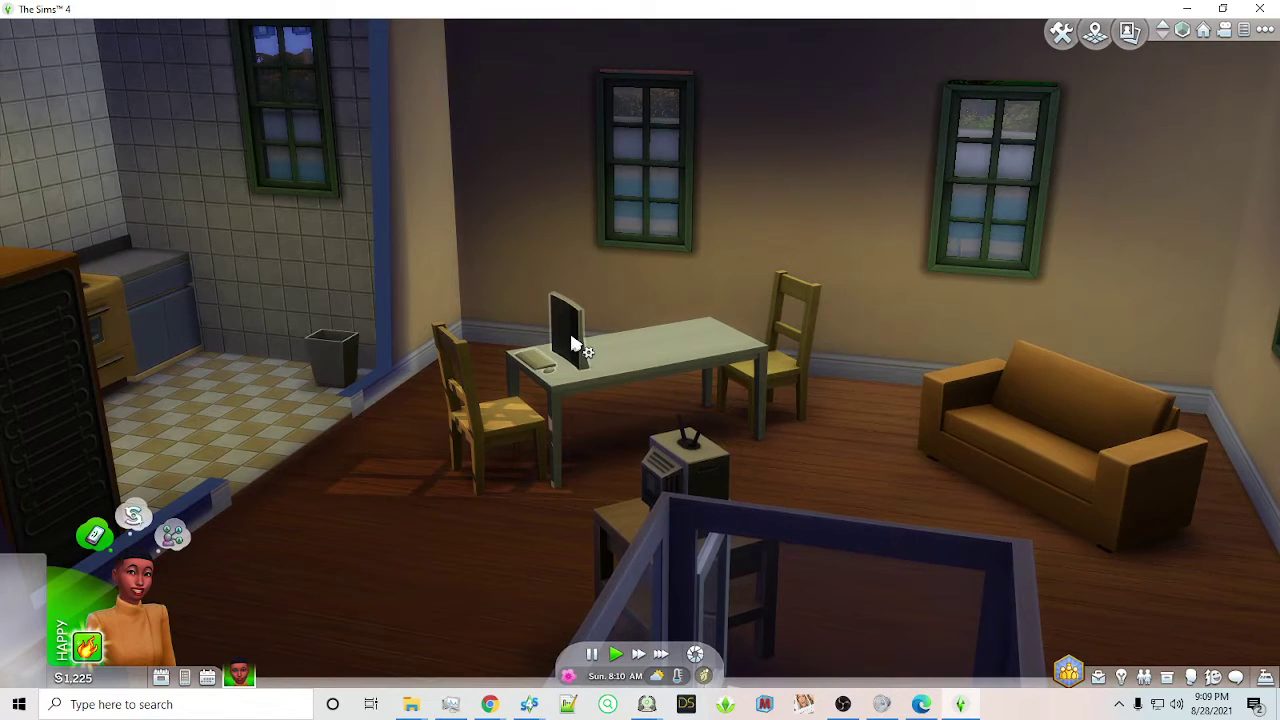
pyautogui.click(573, 343)
pyautogui.click(570, 222)
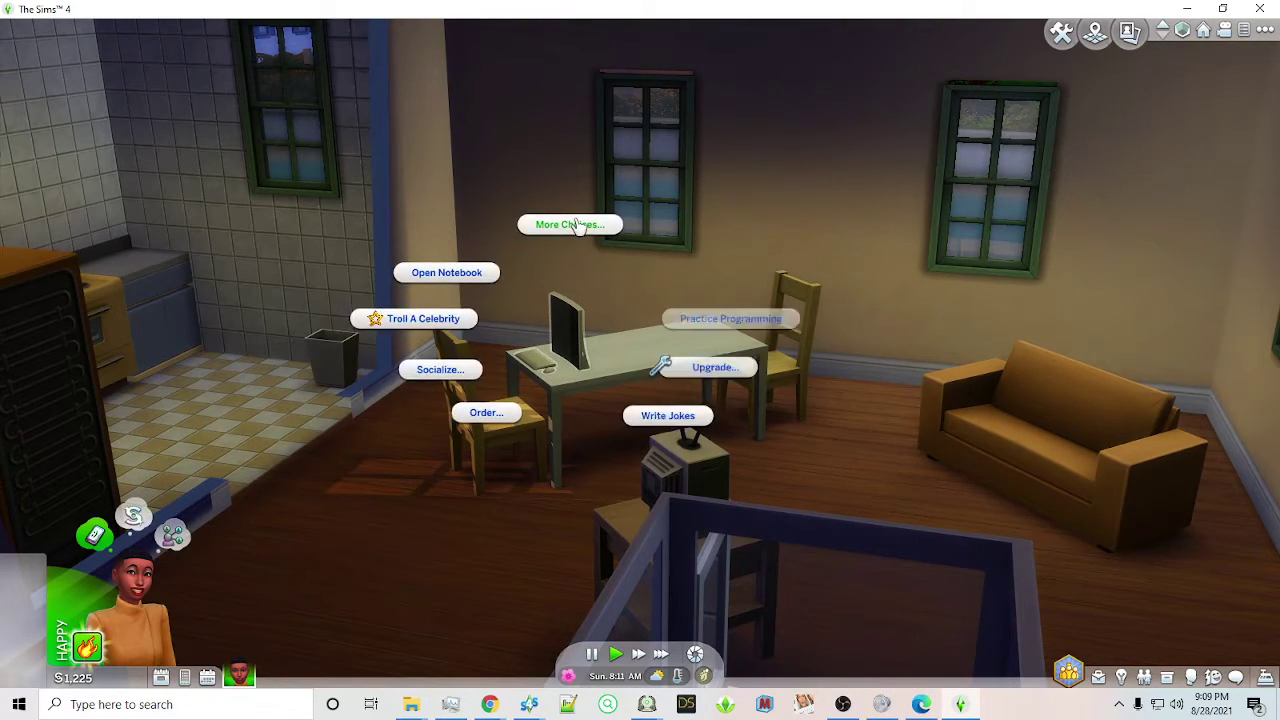
pyautogui.click(425, 326)
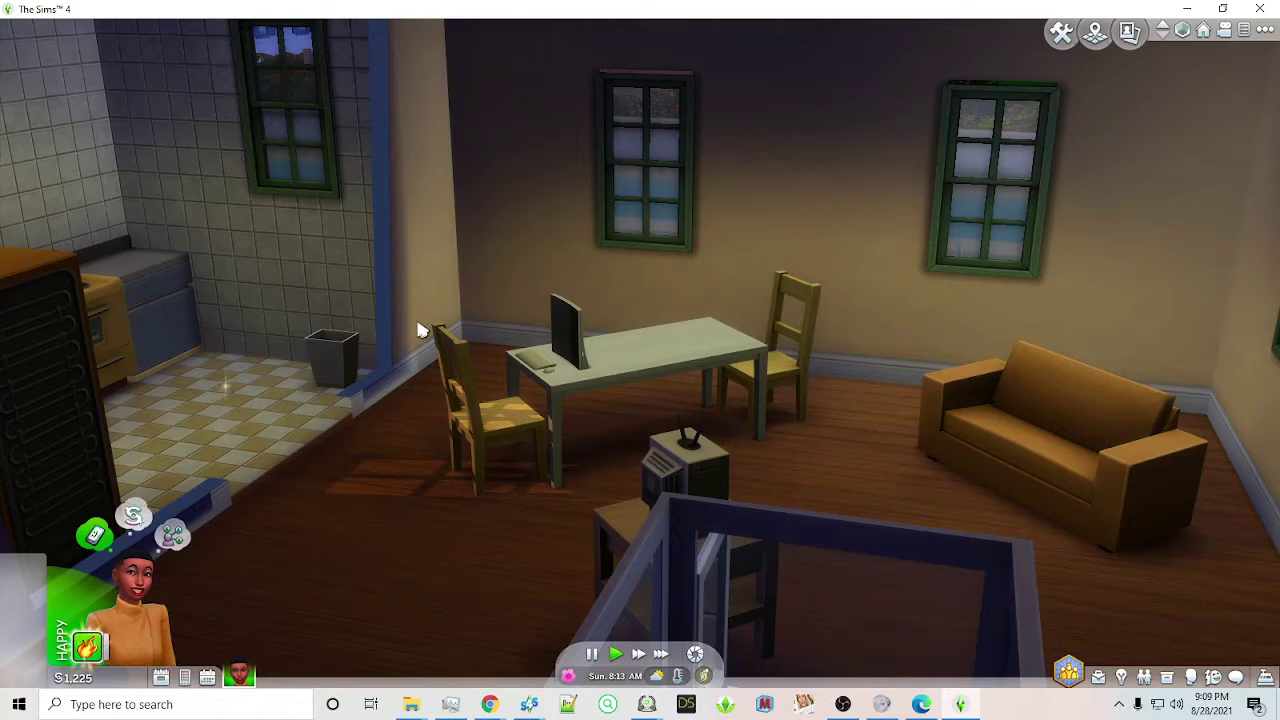
# Inspect the details of the Sim's Trolled A Celebrity buff
pyautogui.moveTo(120, 650)
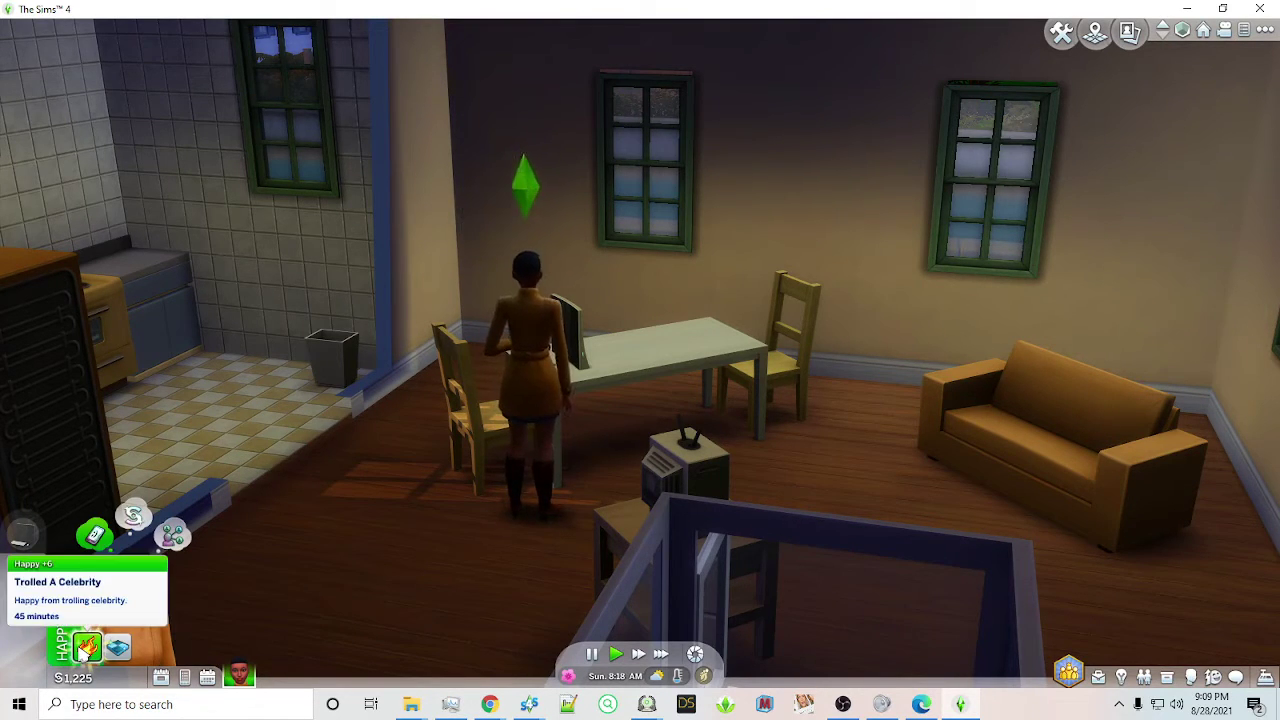
pyautogui.moveTo(321, 491); pyautogui.dragTo(300, 694, button='right')
pyautogui.moveTo(86, 648)
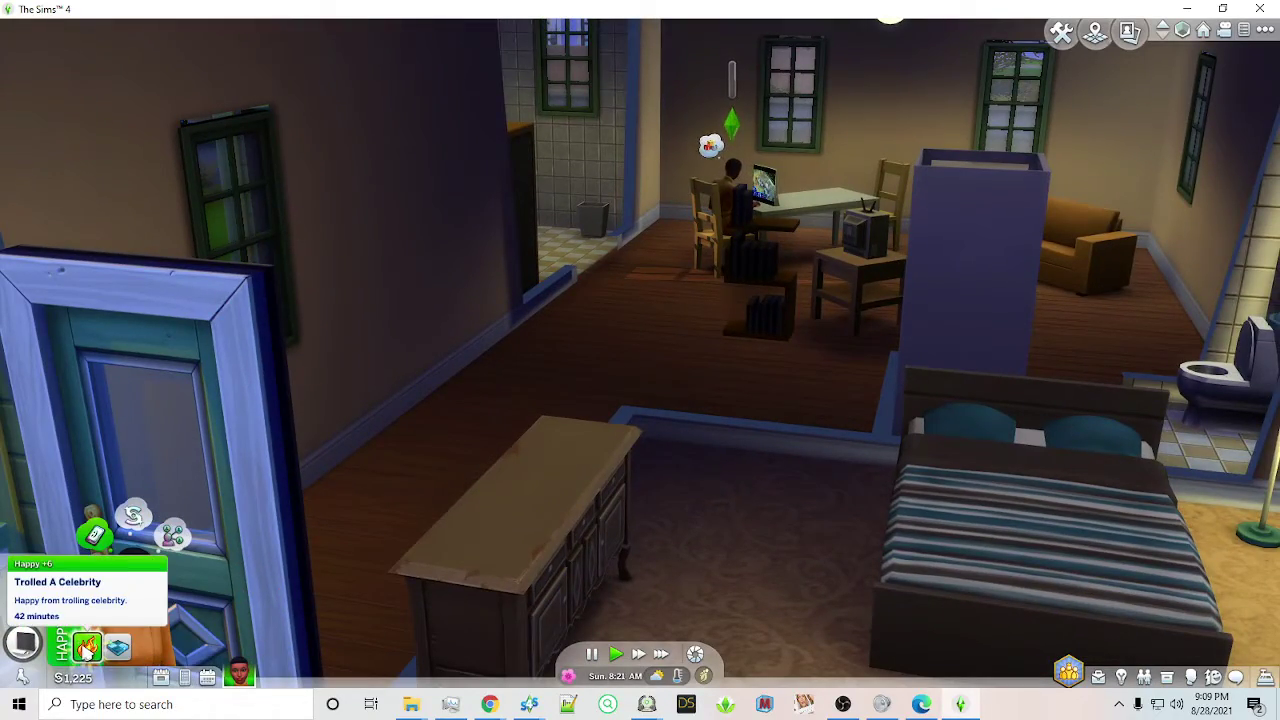
pyautogui.moveTo(281, 435); pyautogui.dragTo(196, 634, button='right')
pyautogui.moveTo(88, 655)
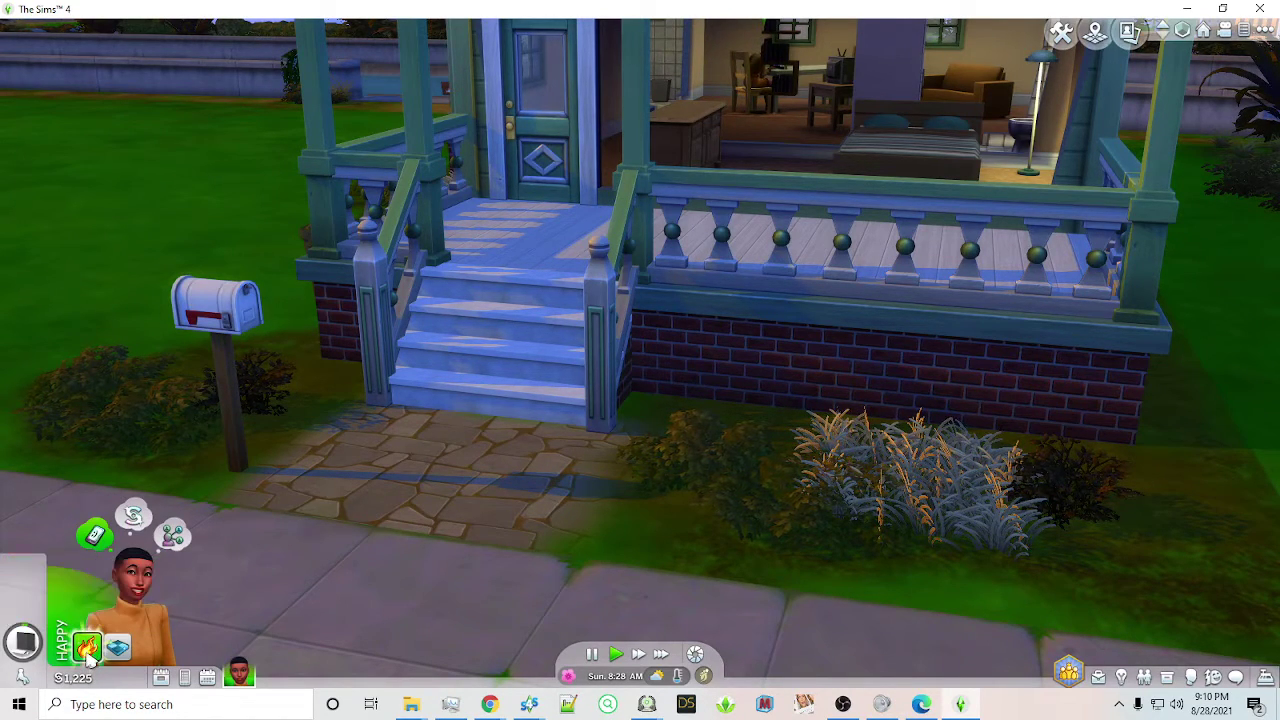
pyautogui.moveTo(296, 439); pyautogui.dragTo(233, 297, button='right')
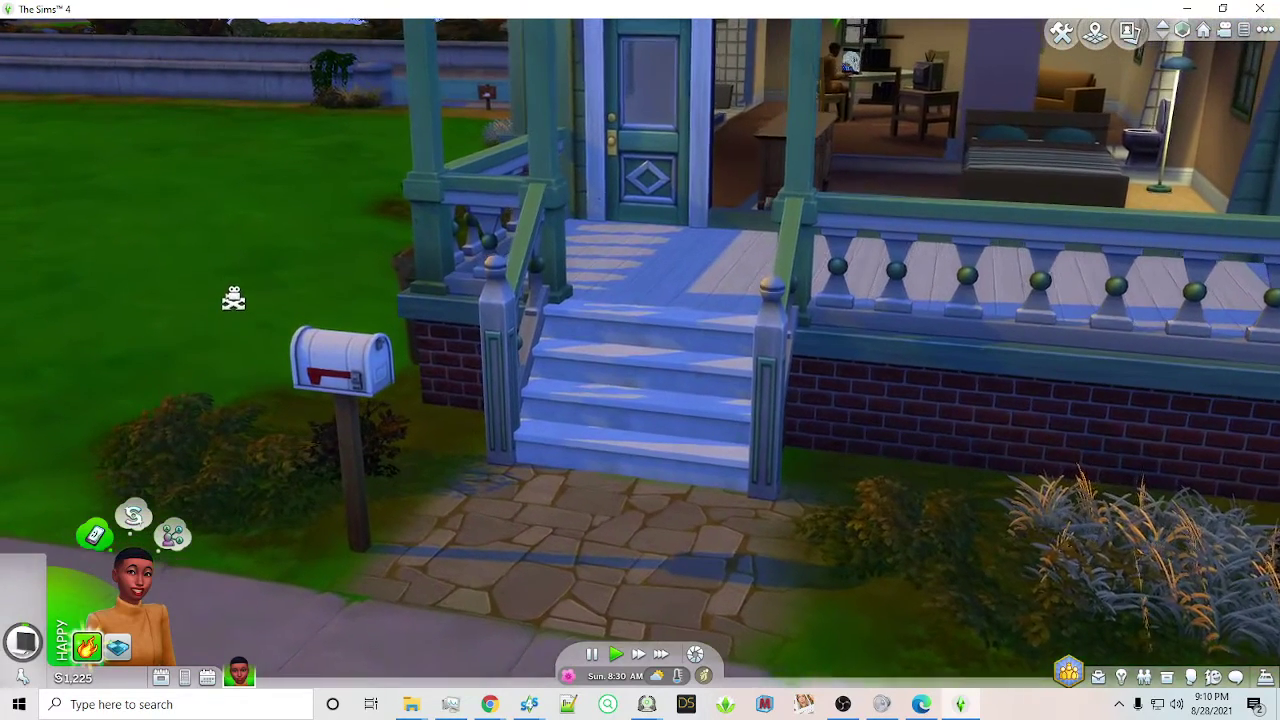
# Answer No to the question whether the Sim likes video gaming
pyautogui.click(193, 677)
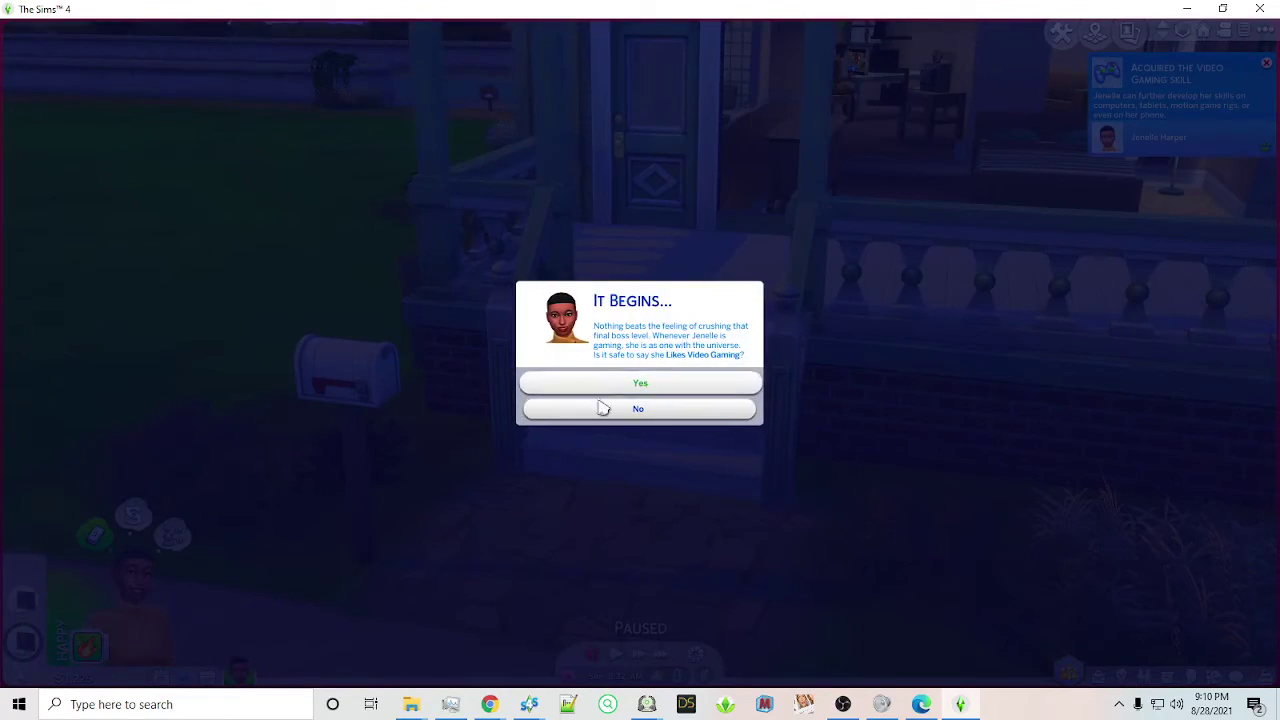
pyautogui.click(598, 413)
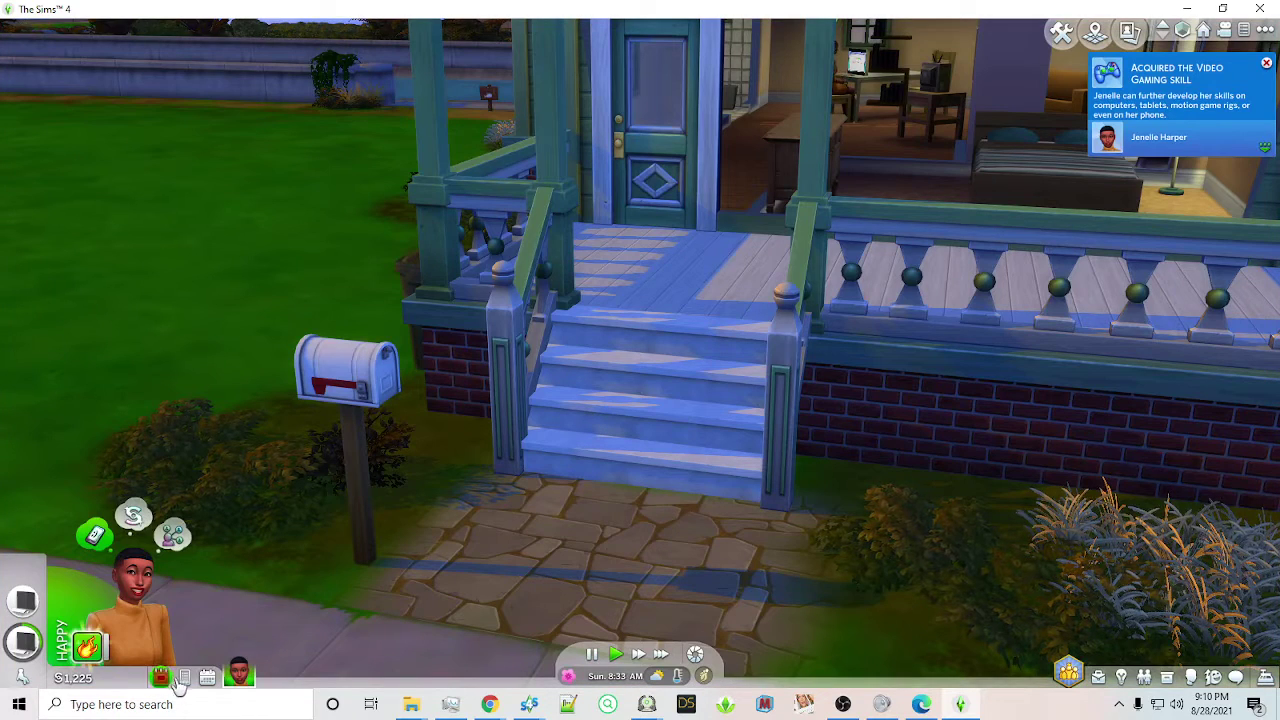
pyautogui.click(184, 678)
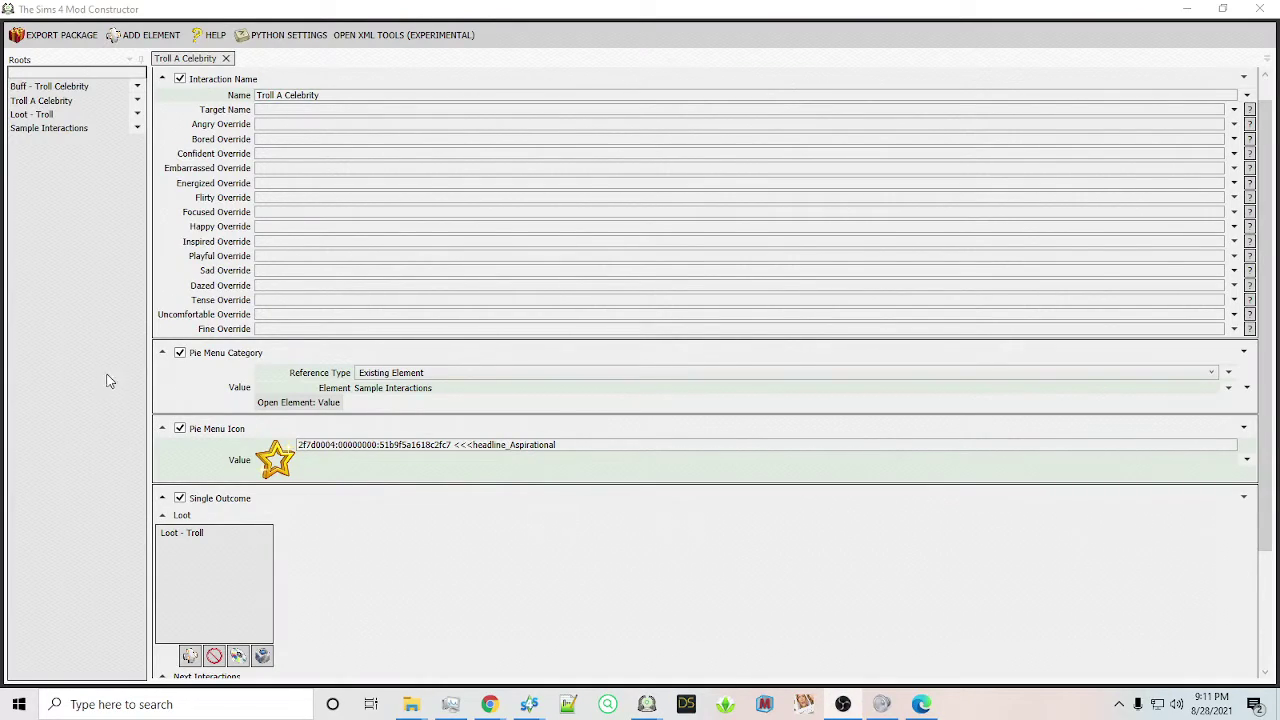
# Create a Pie Menu Category element named "Pie Menu Category - Main Menu"
pyautogui.click(146, 36)
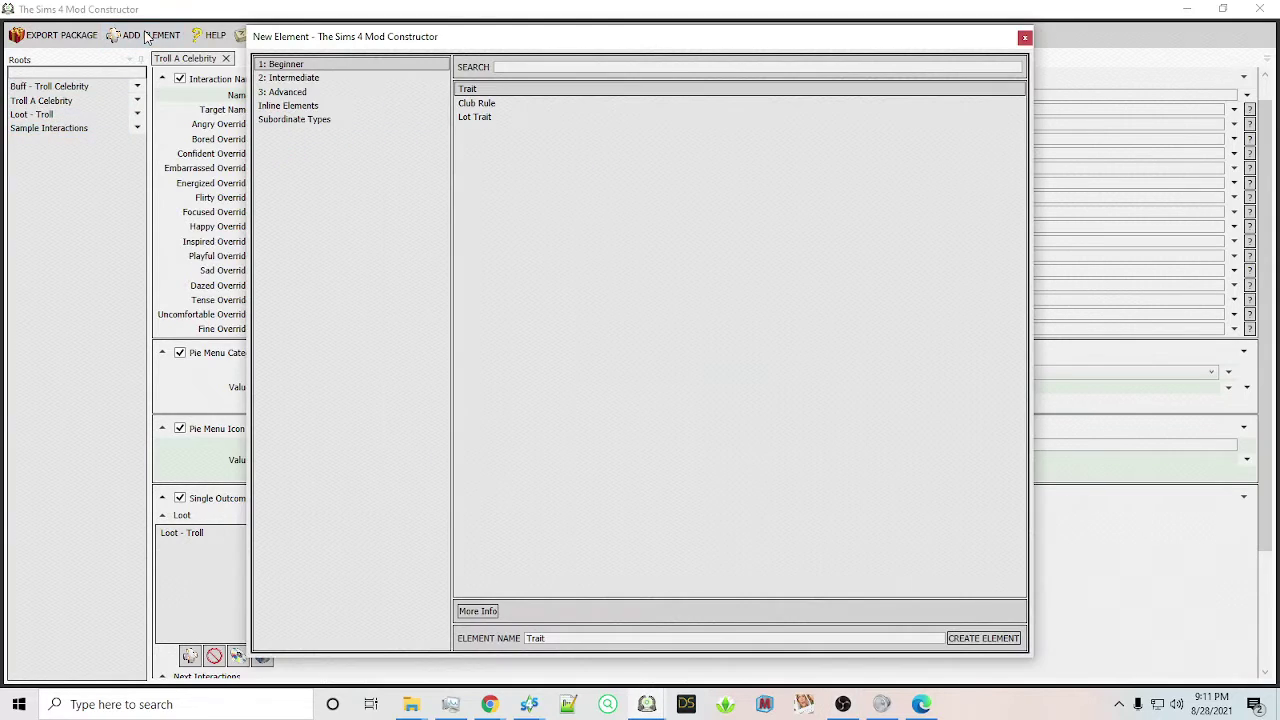
pyautogui.click(284, 121)
pyautogui.click(484, 367)
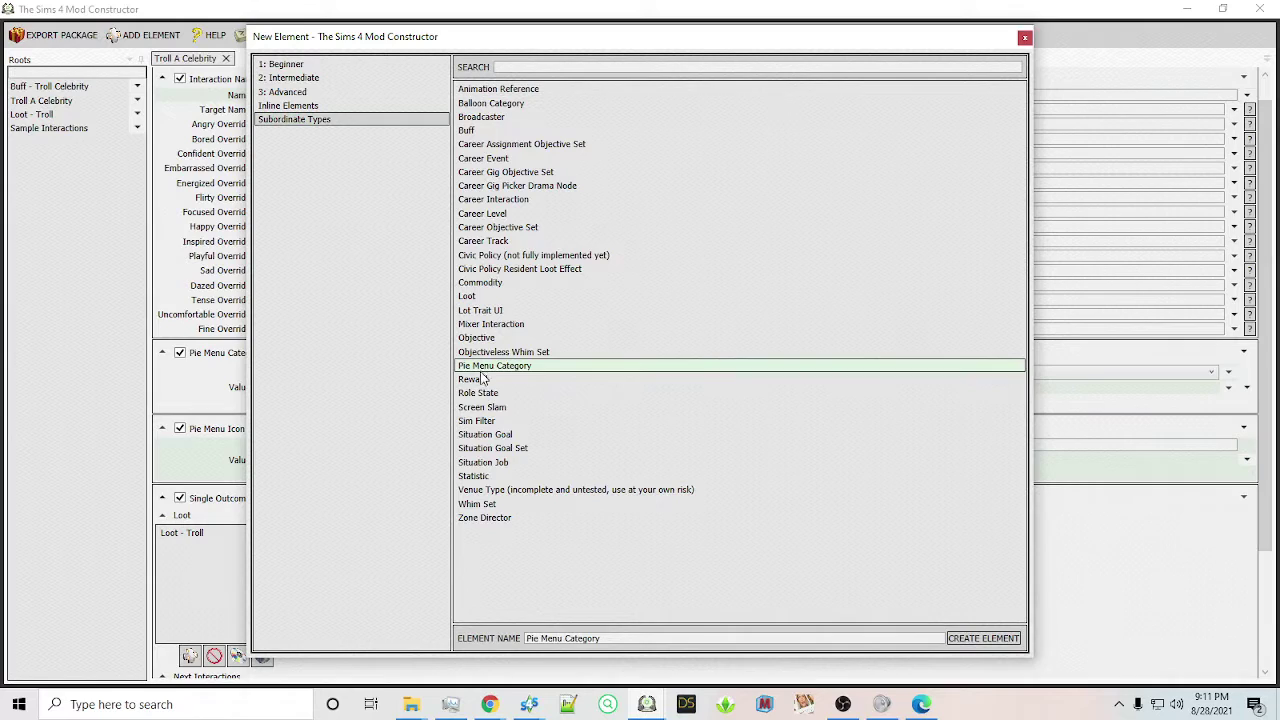
pyautogui.click(660, 638)
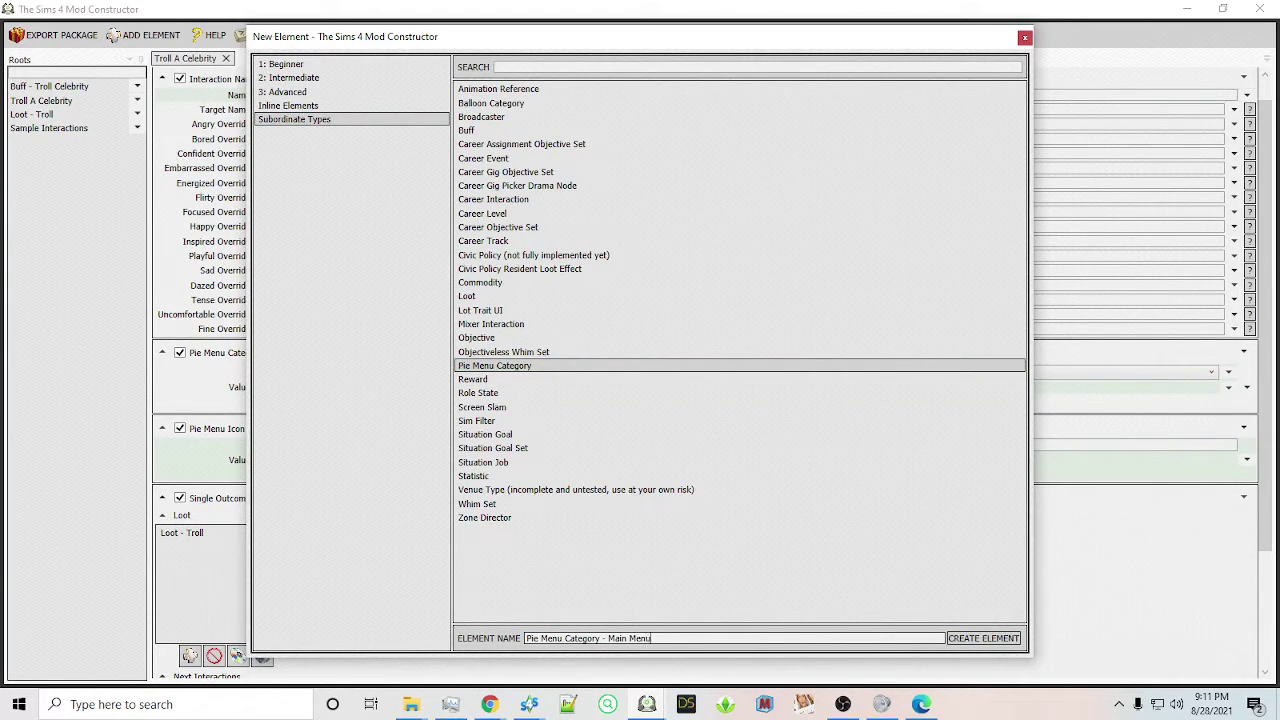
pyautogui.click(983, 638)
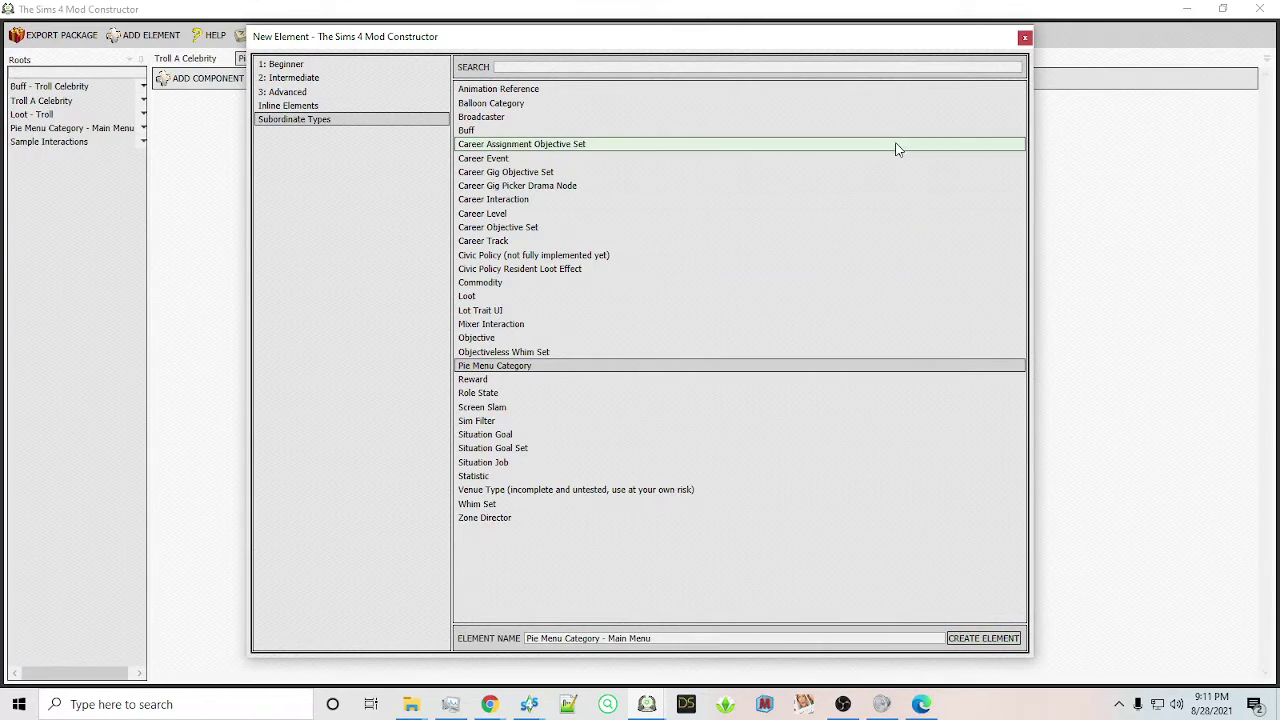
pyautogui.click(1025, 37)
# Add the Category Name and Icon components to the new pie menu category and name it Main Menu
pyautogui.click(205, 79)
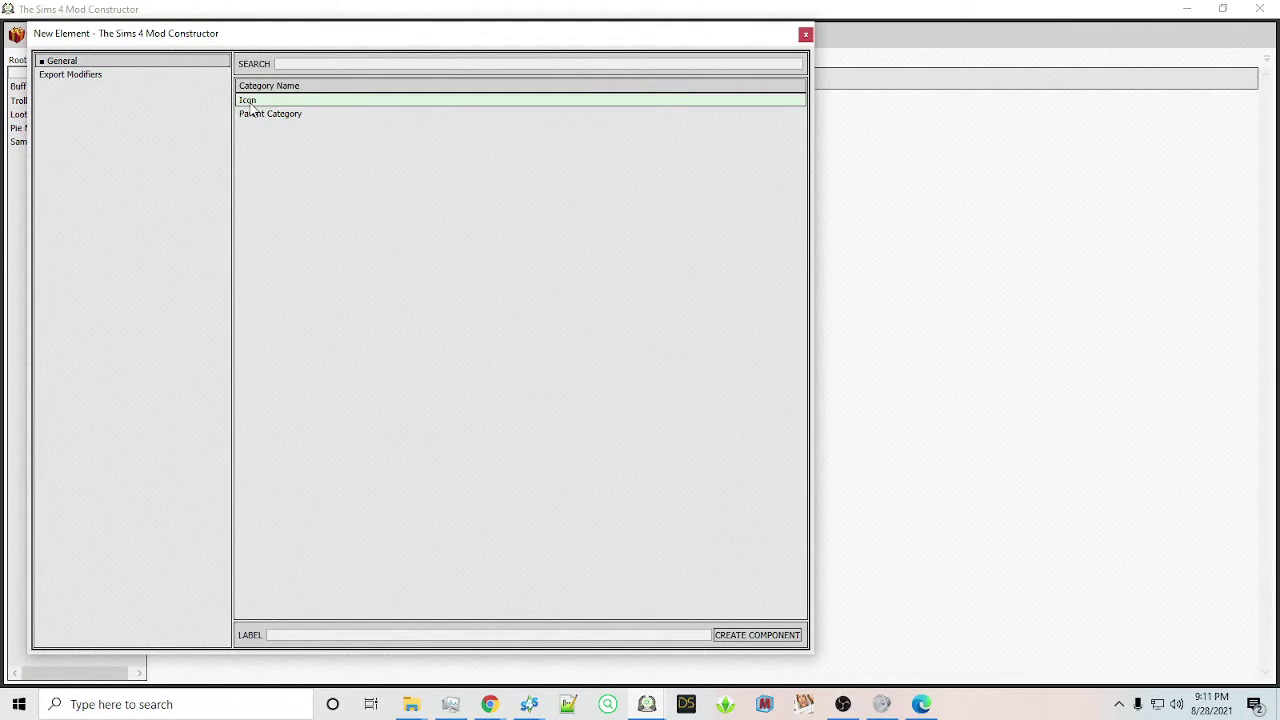
pyautogui.click(755, 634)
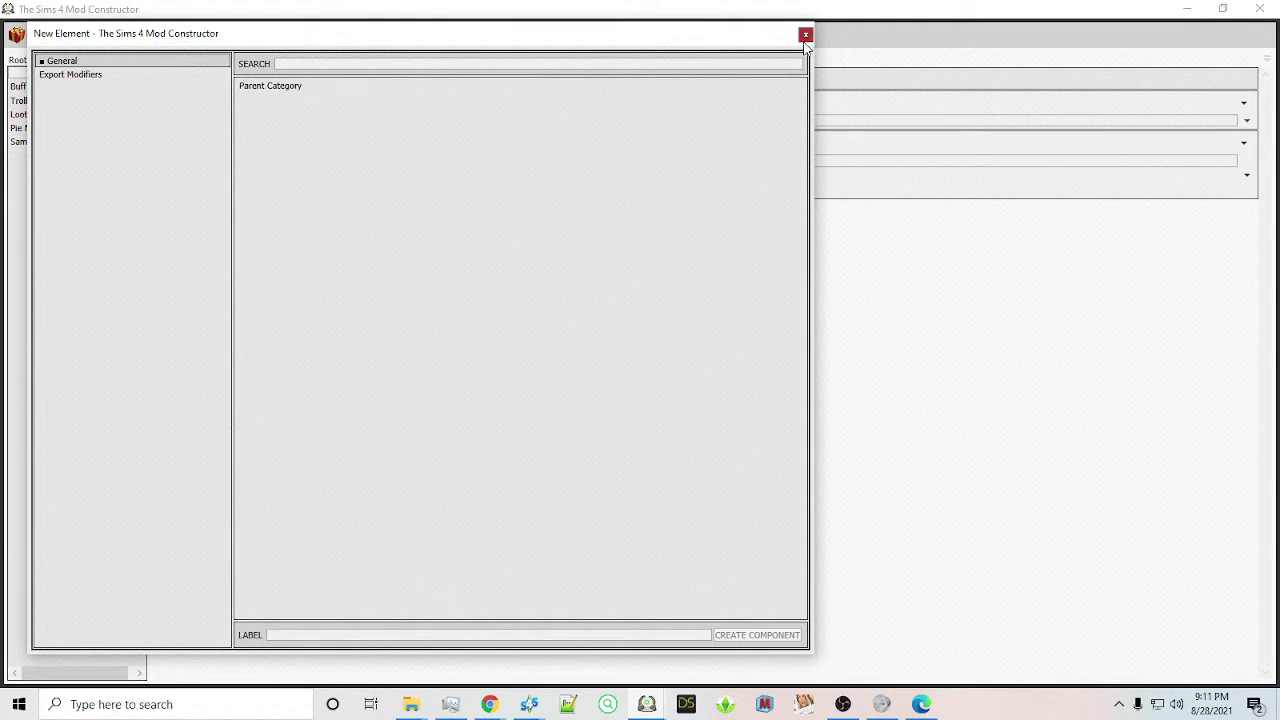
pyautogui.click(805, 35)
pyautogui.click(283, 121)
pyautogui.write('Main Menu')
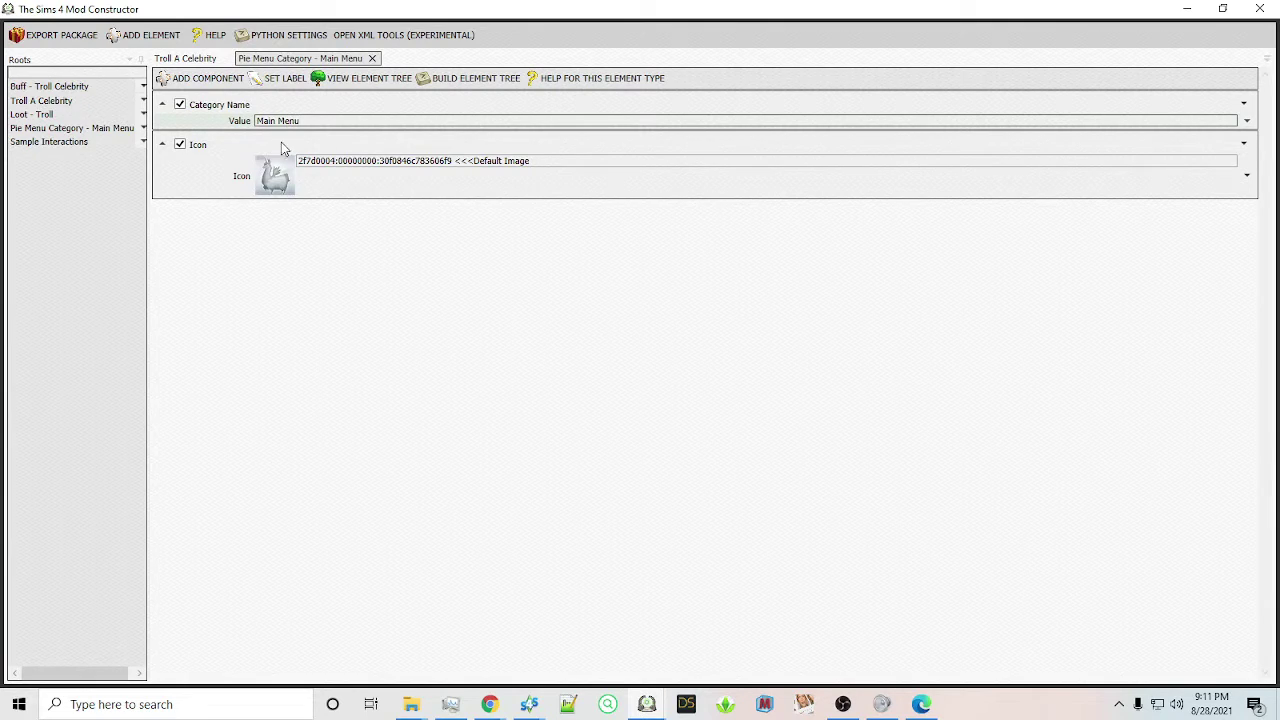
# Set the Main Menu category's icon to the flame image headline_angry_v3 from the BG Headlines game images
pyautogui.click(278, 165)
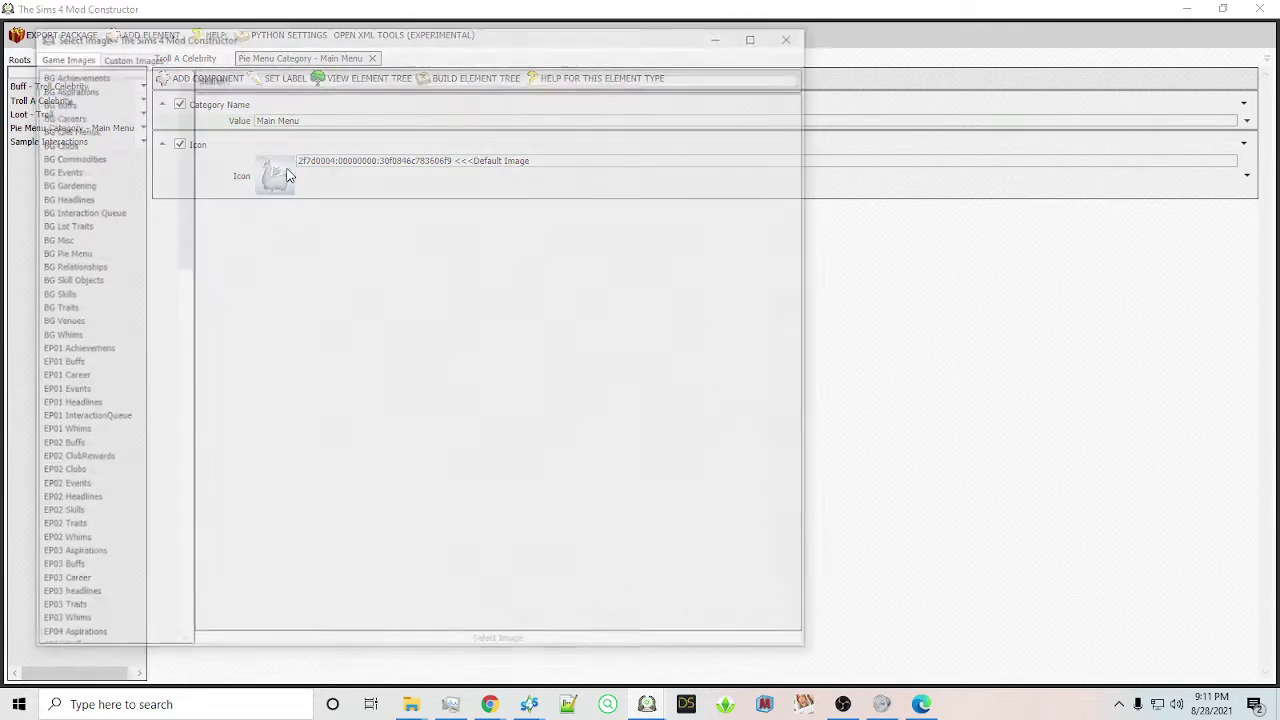
pyautogui.click(82, 210)
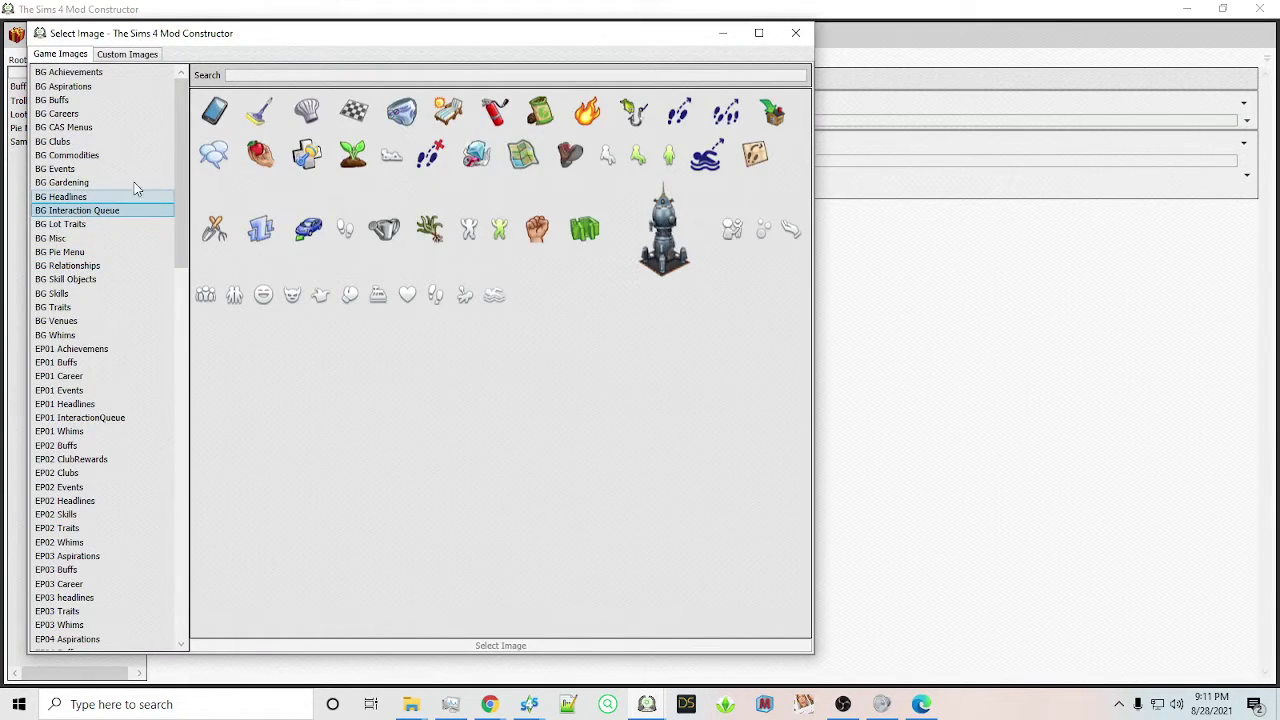
pyautogui.click(120, 197)
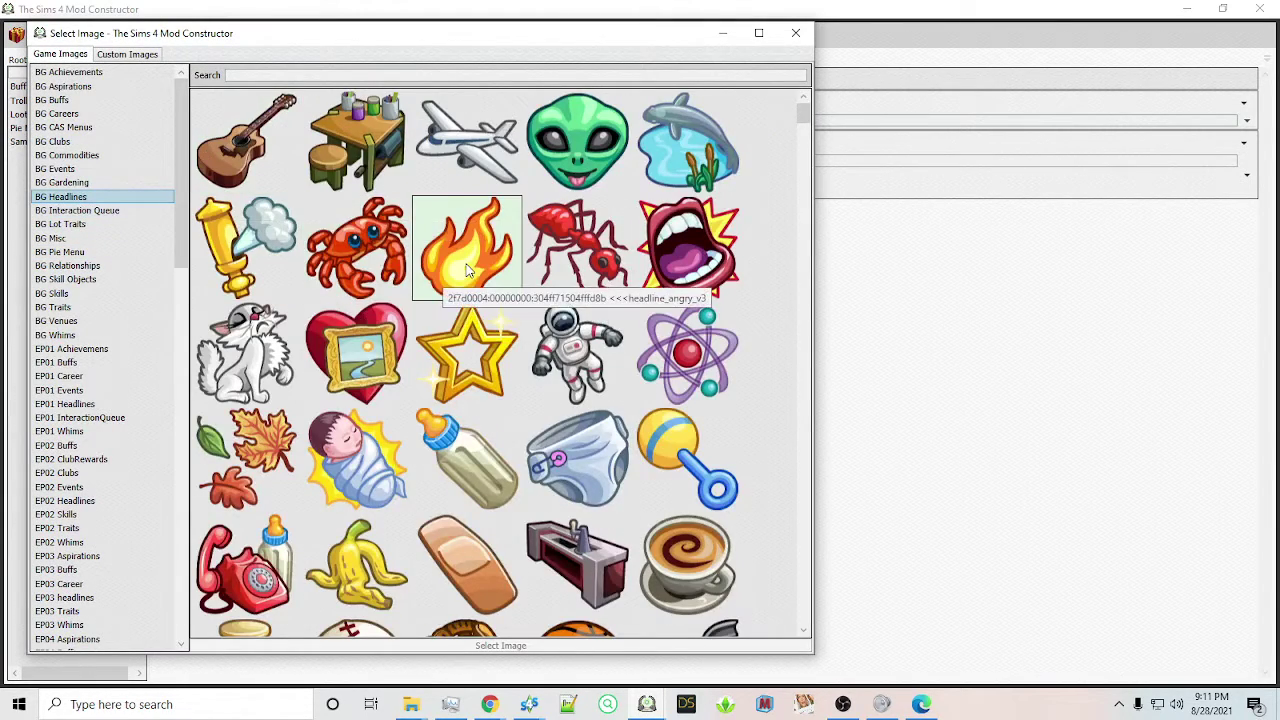
pyautogui.click(480, 646)
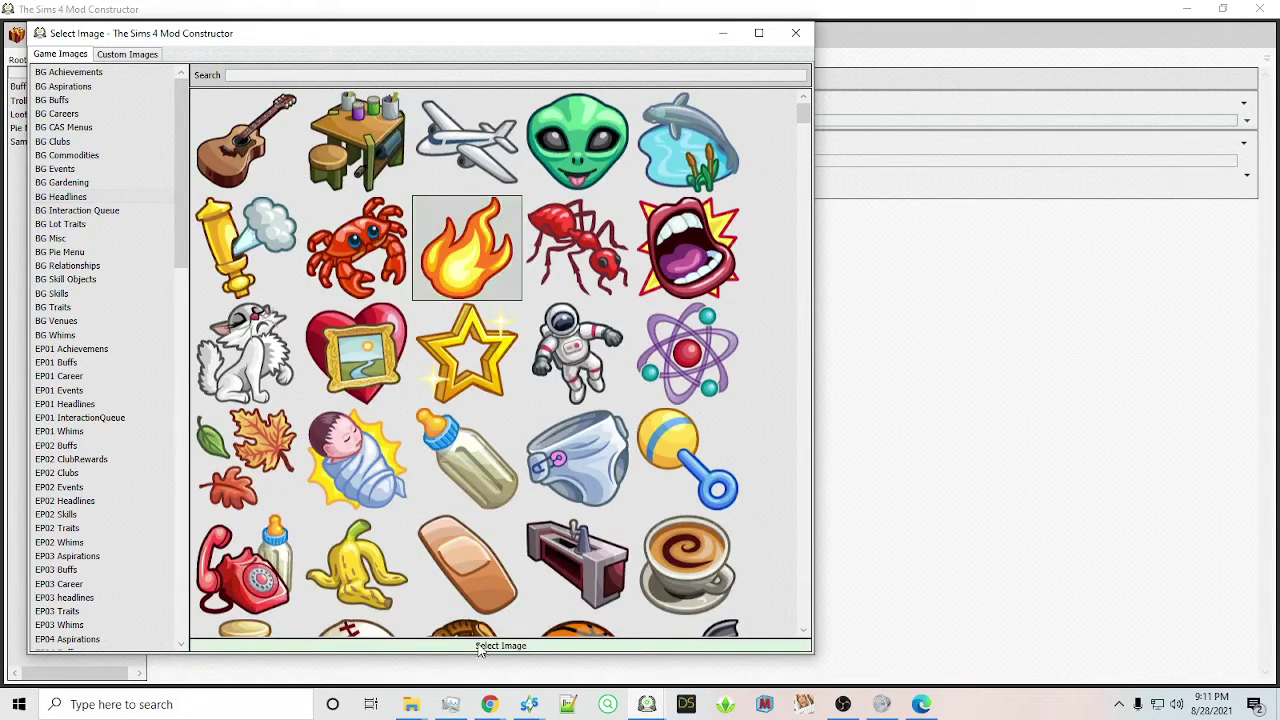
pyautogui.click(795, 34)
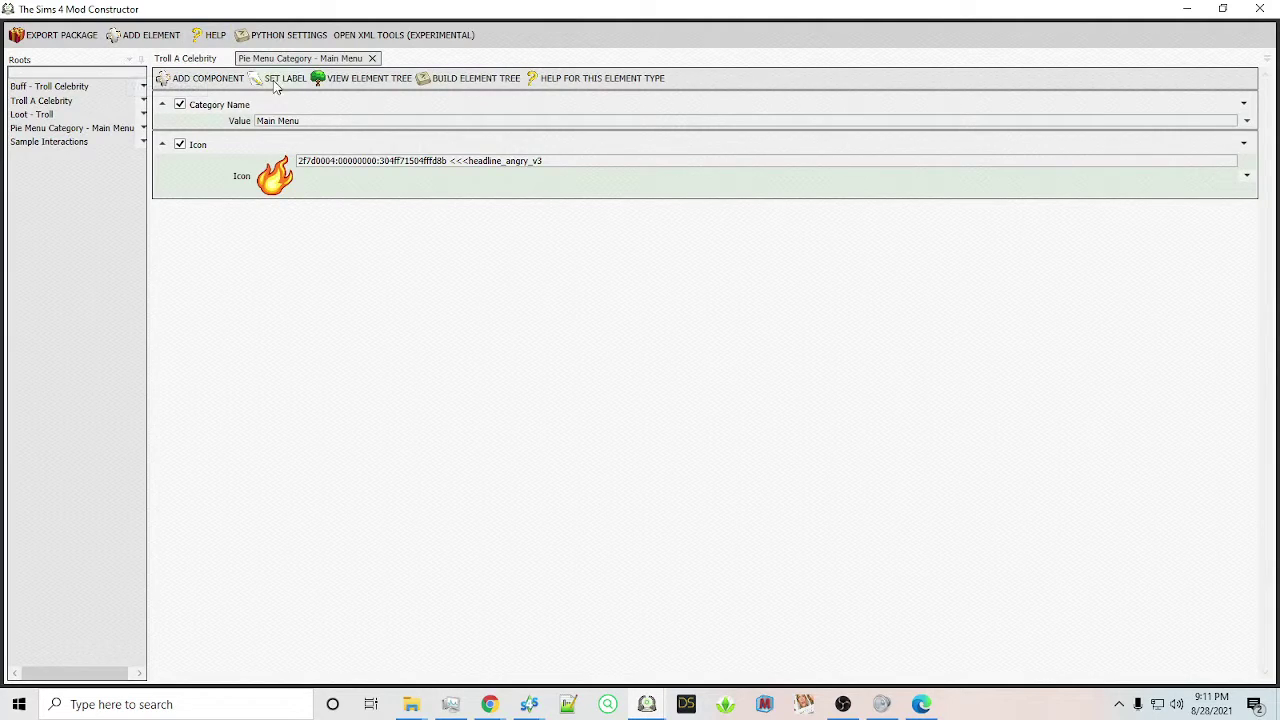
# Add a Parent Category component to the Sample Interactions pie menu category
pyautogui.click(50, 142)
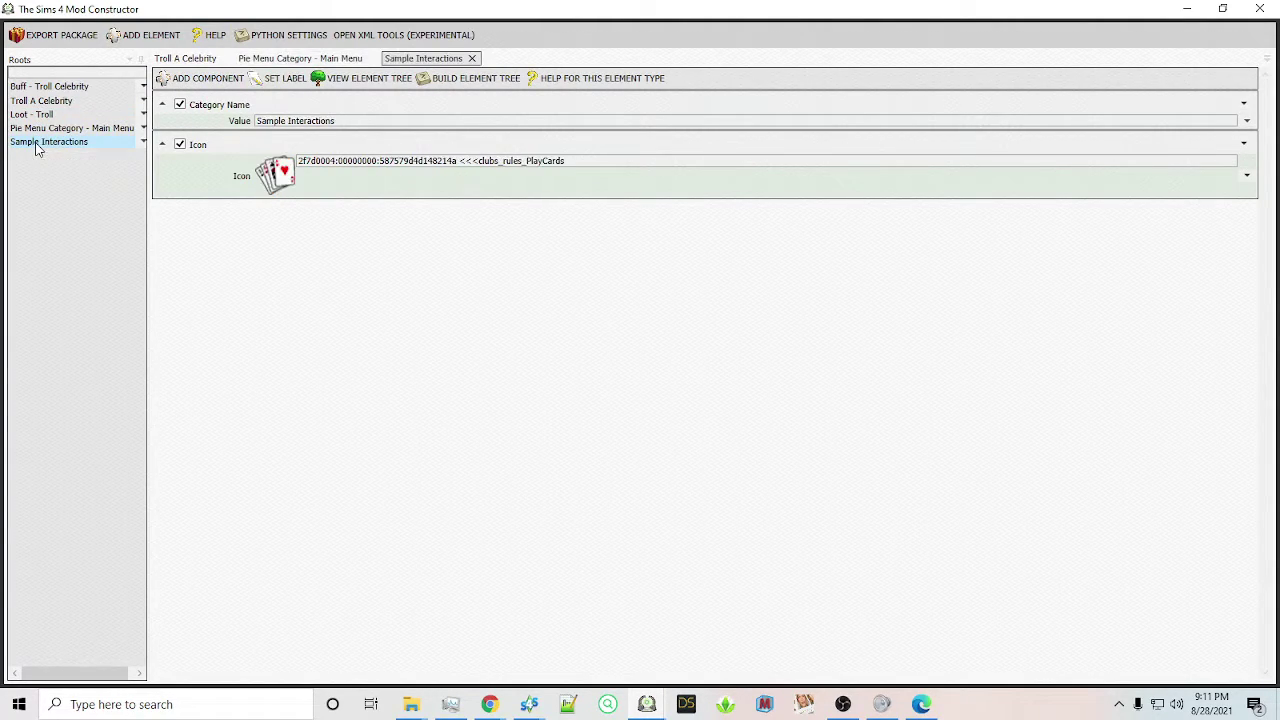
pyautogui.click(221, 84)
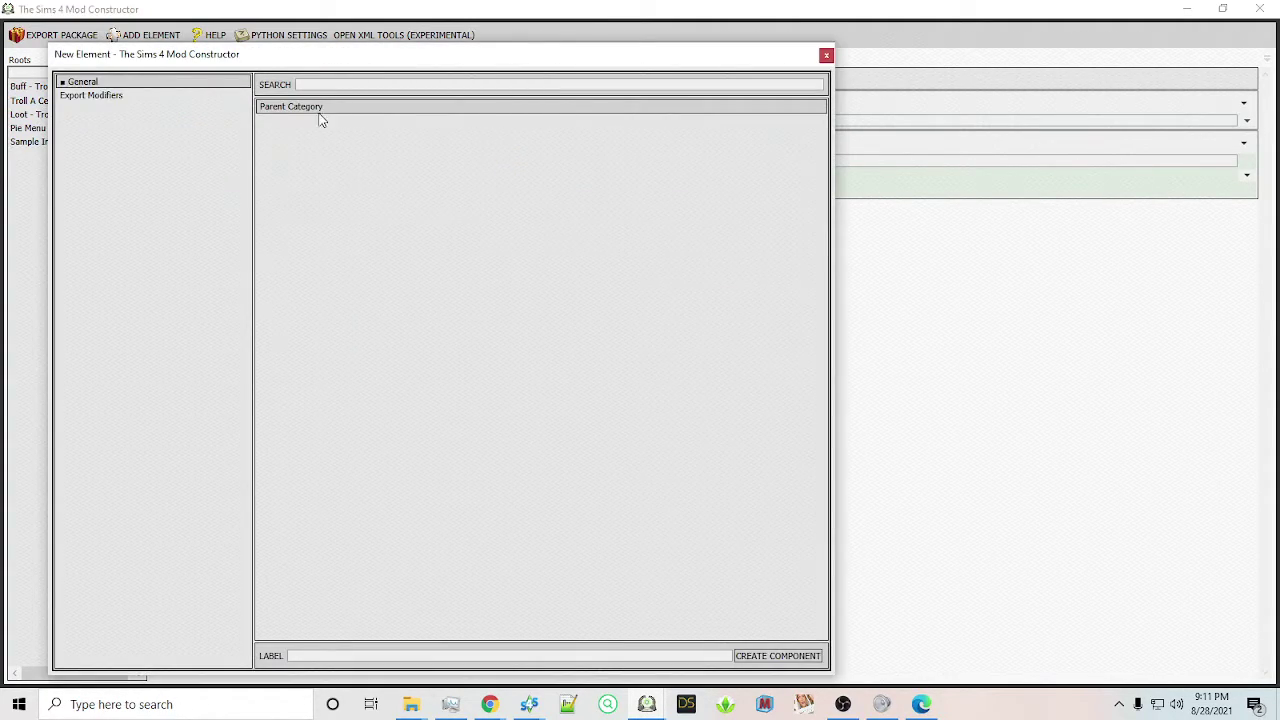
pyautogui.click(767, 654)
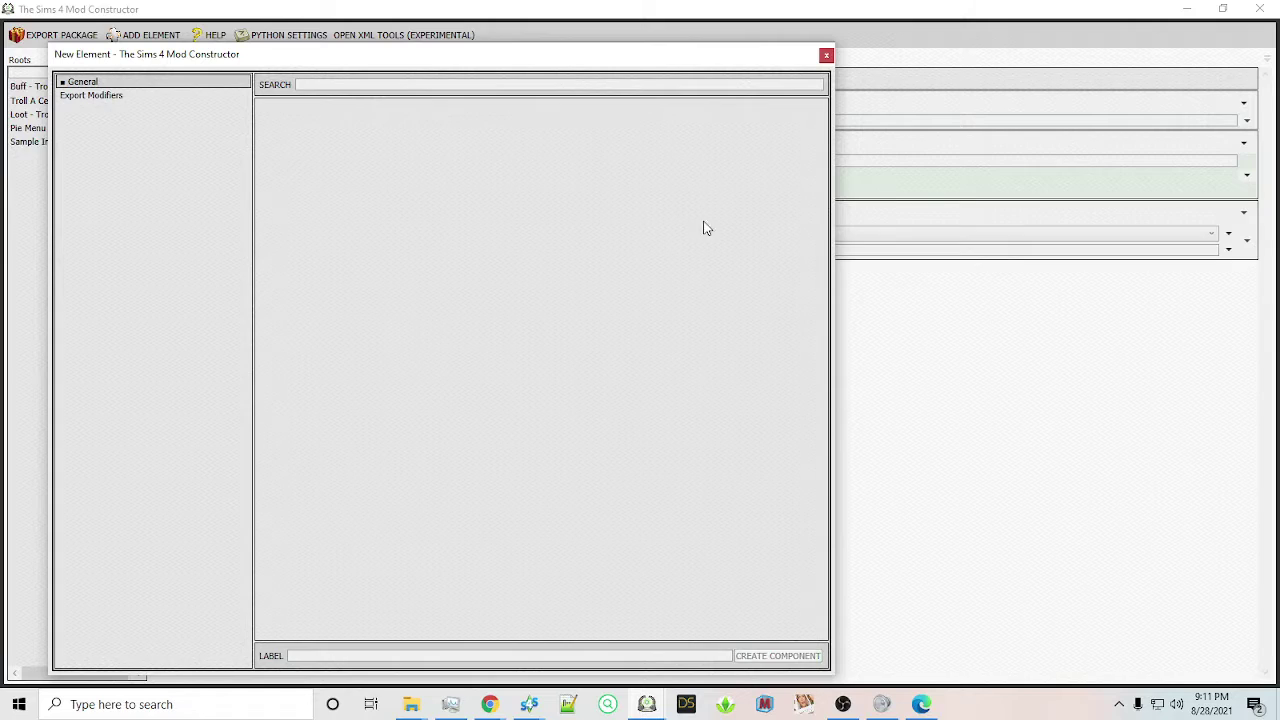
pyautogui.click(825, 56)
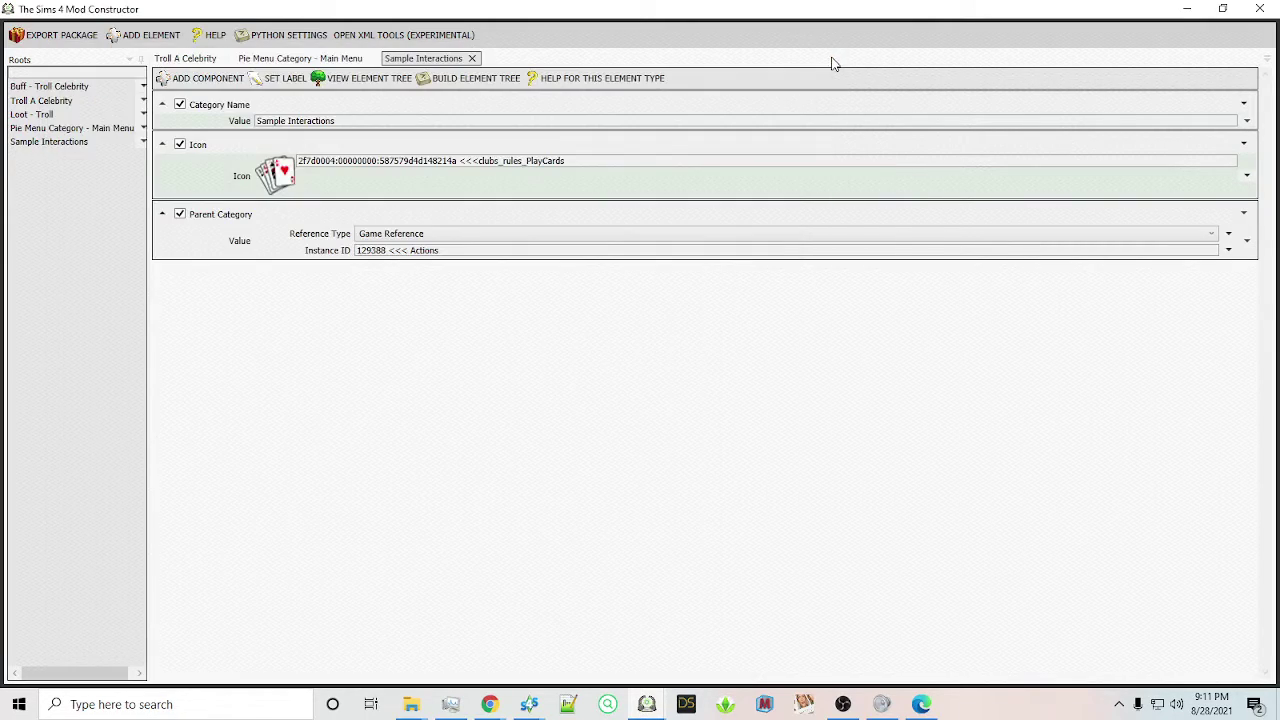
# Set the parent of Sample Interactions to the existing element Pie Menu Category - Main Menu
pyautogui.click(366, 236)
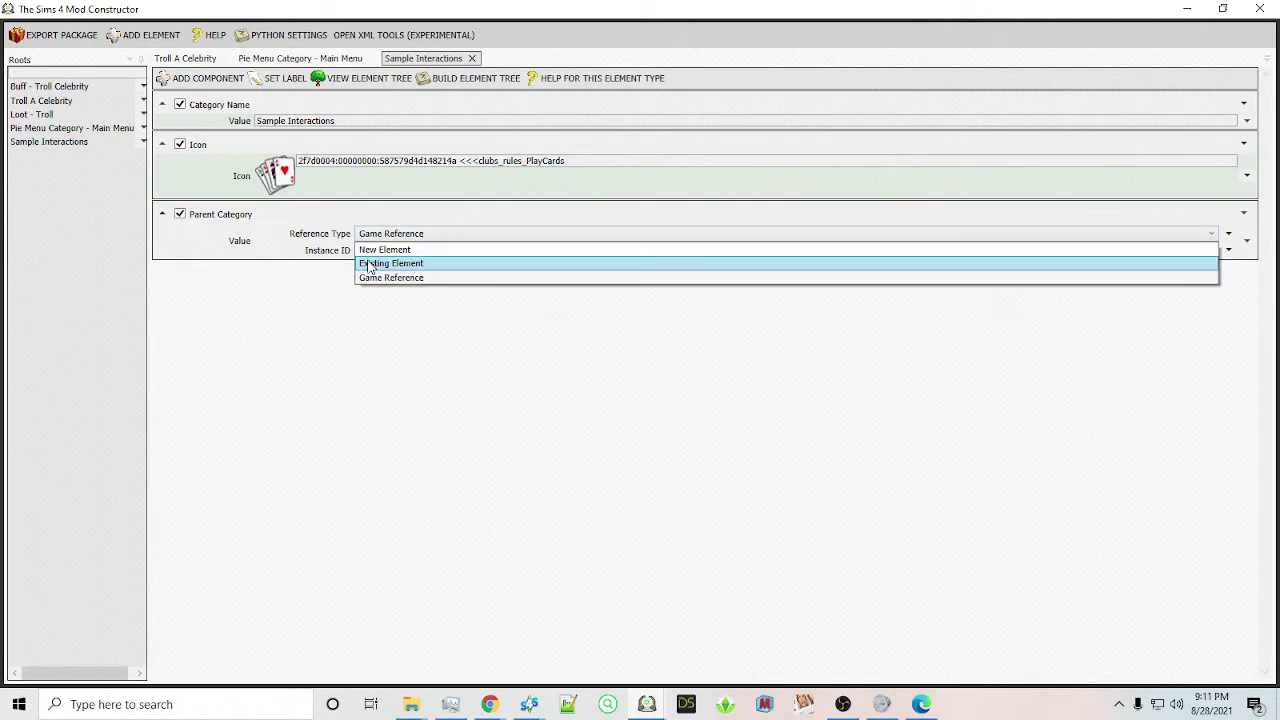
pyautogui.click(368, 263)
pyautogui.click(1228, 249)
pyautogui.click(1205, 285)
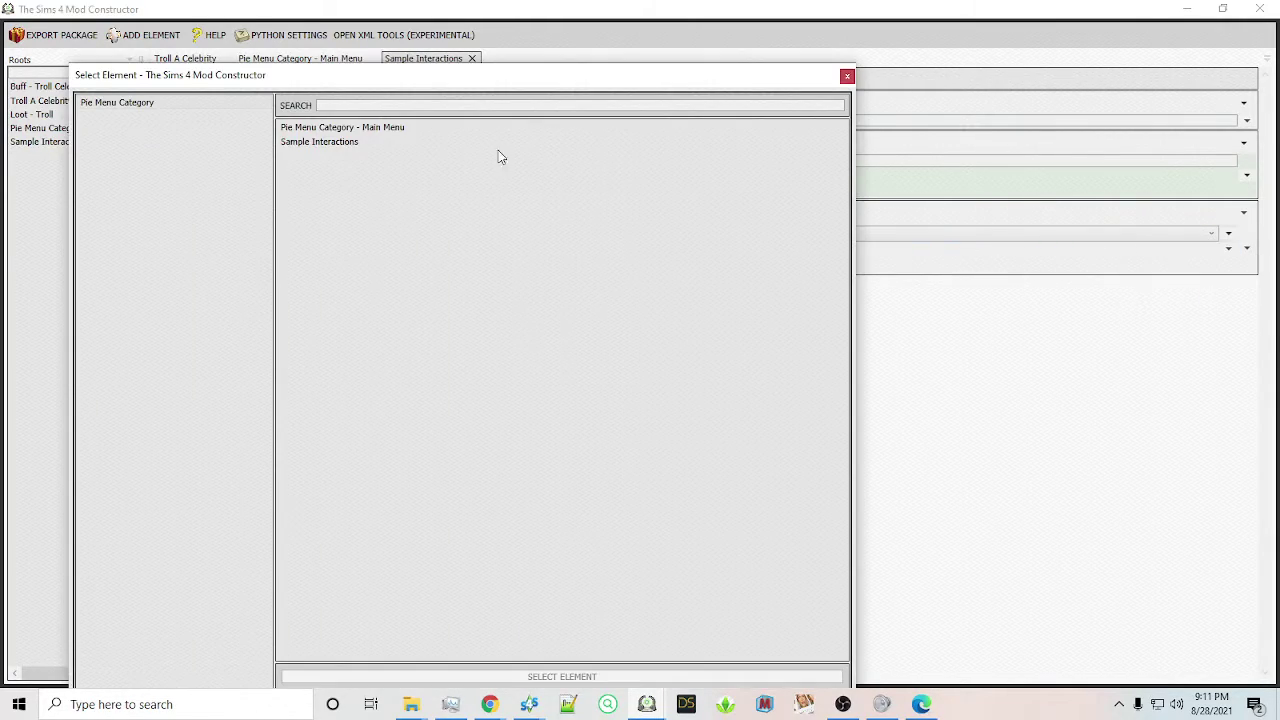
pyautogui.click(404, 130)
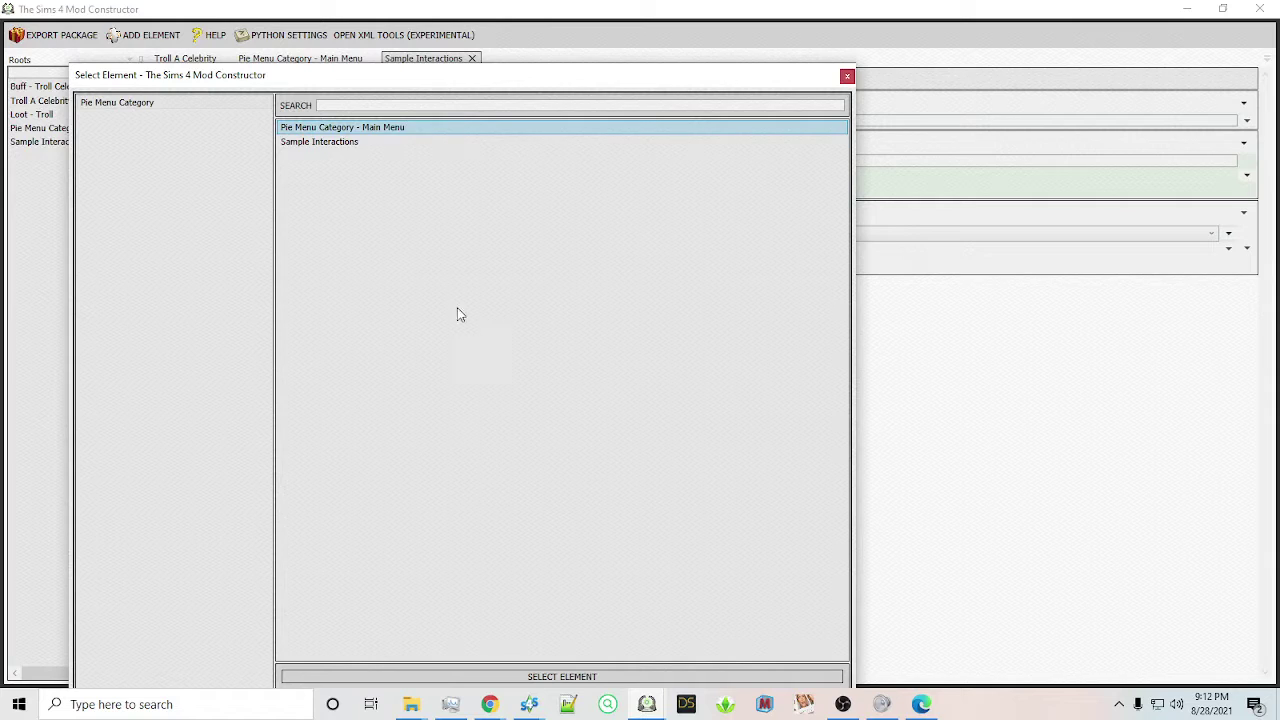
pyautogui.click(529, 676)
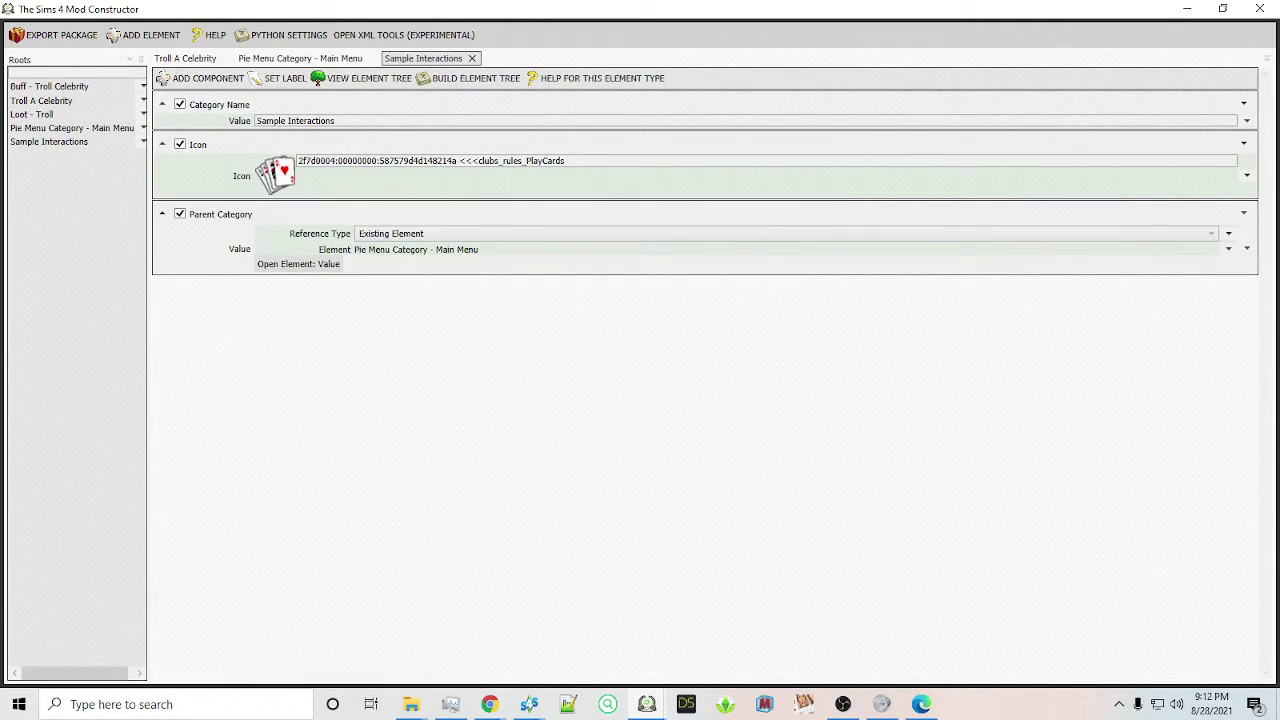
# Export the mod package to the Mods folder, replacing the existing trollacelebritytest package
pyautogui.click(88, 38)
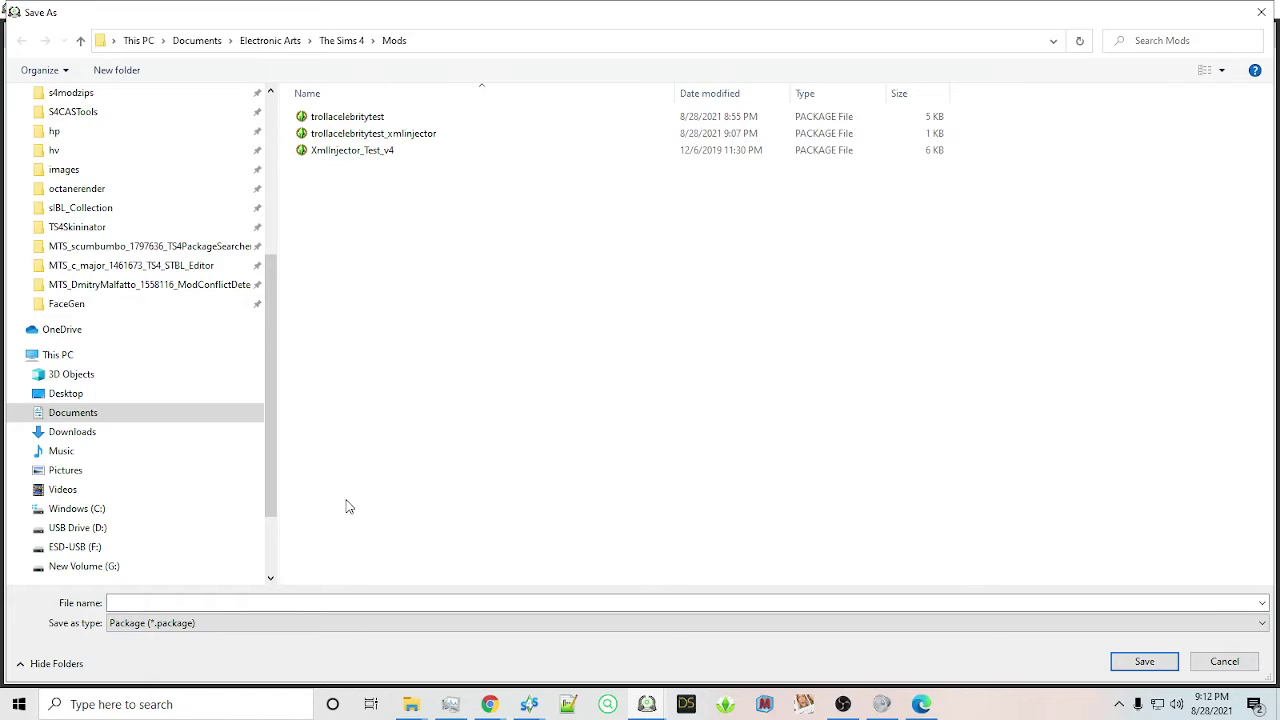
pyautogui.click(380, 118)
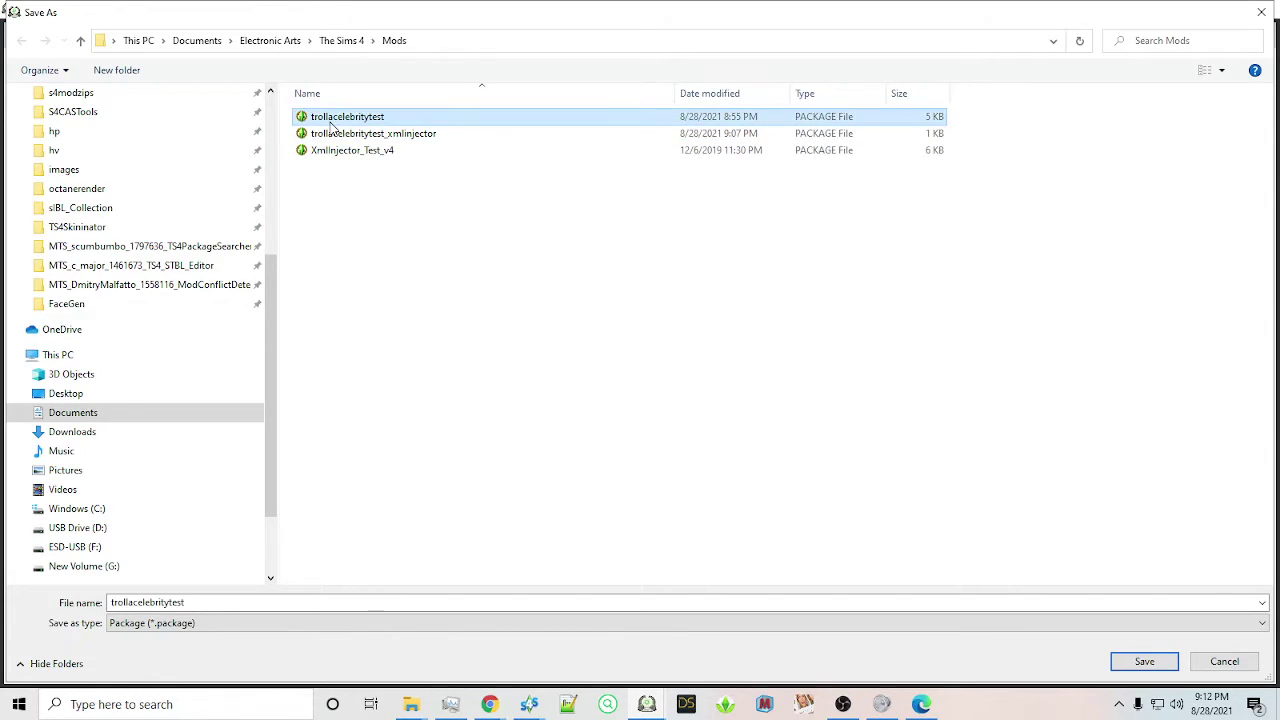
pyautogui.doubleClick(398, 120)
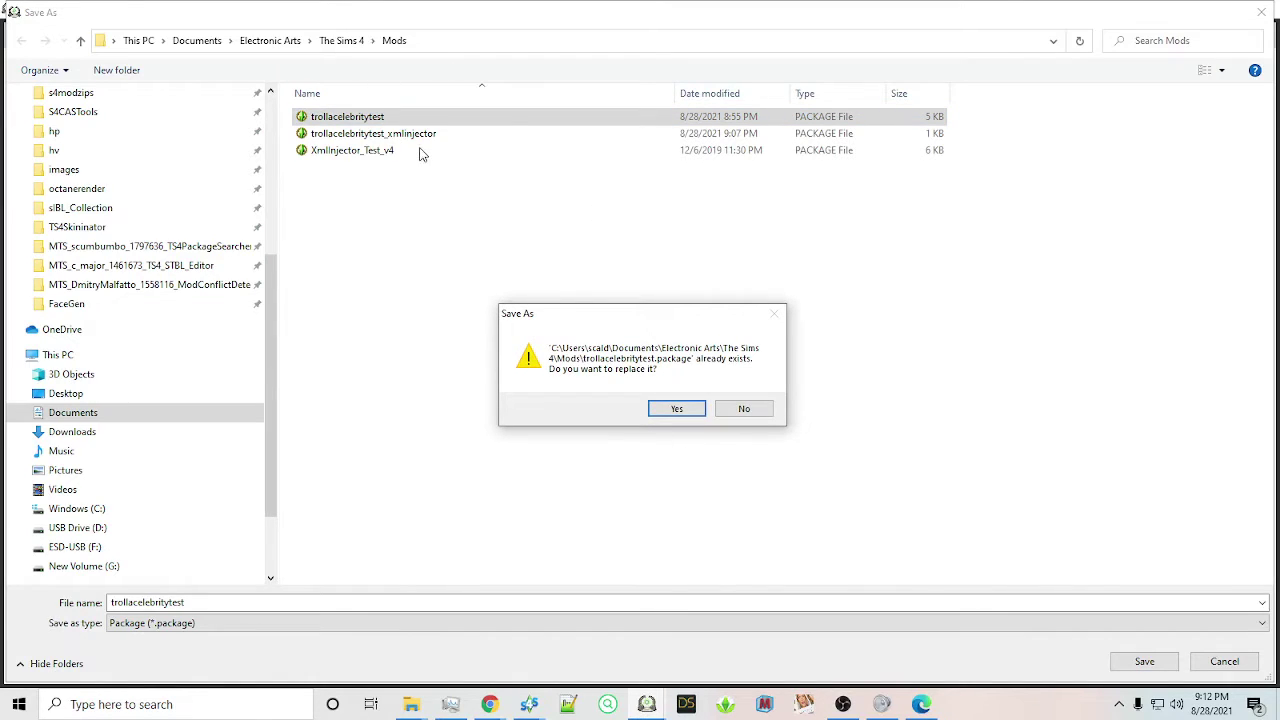
pyautogui.click(680, 410)
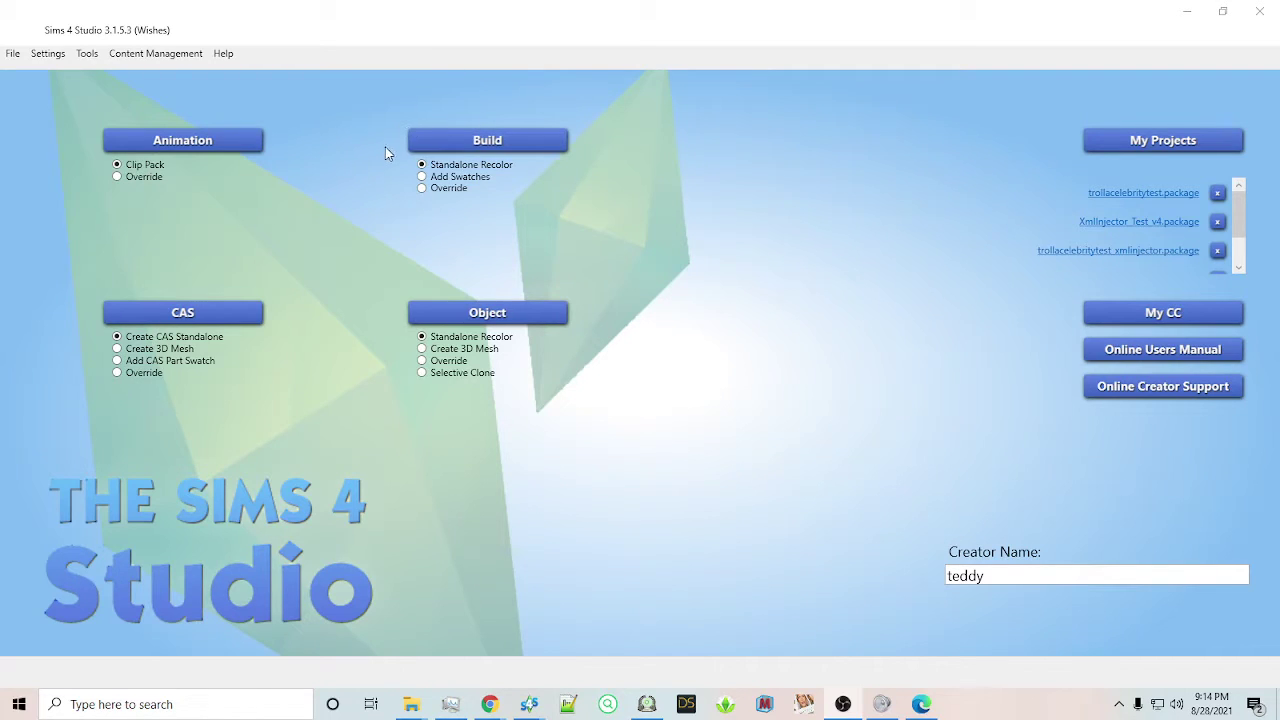
# Switch to Sims 4 Studio, open the trollacelebritytest package from the Mods folder and show the full resource names
pyautogui.click(1140, 142)
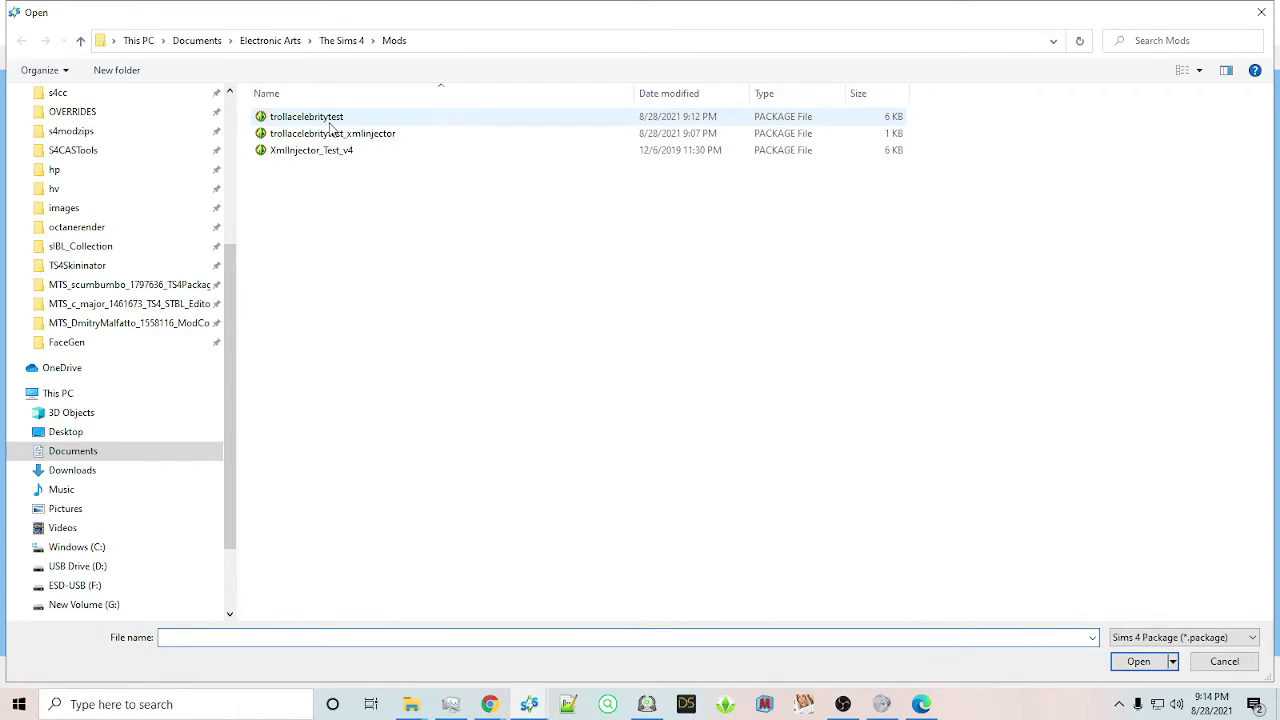
pyautogui.doubleClick(330, 121)
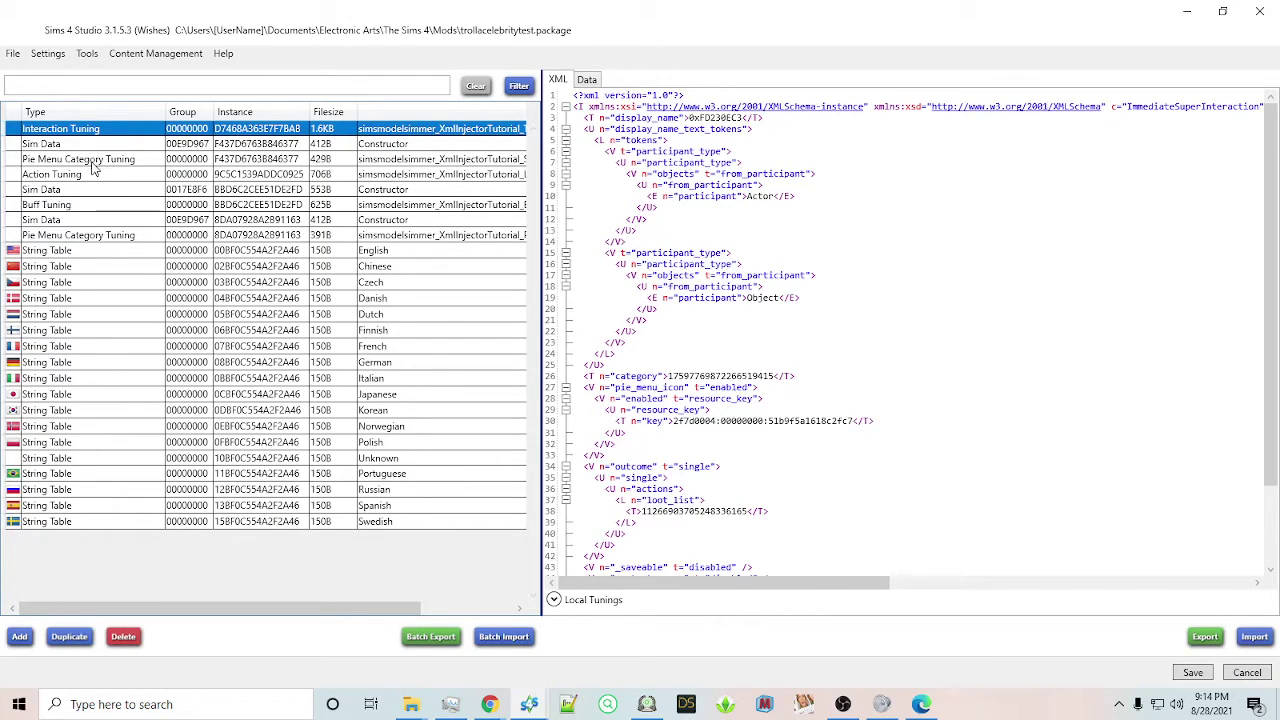
pyautogui.moveTo(203, 611); pyautogui.dragTo(317, 617)
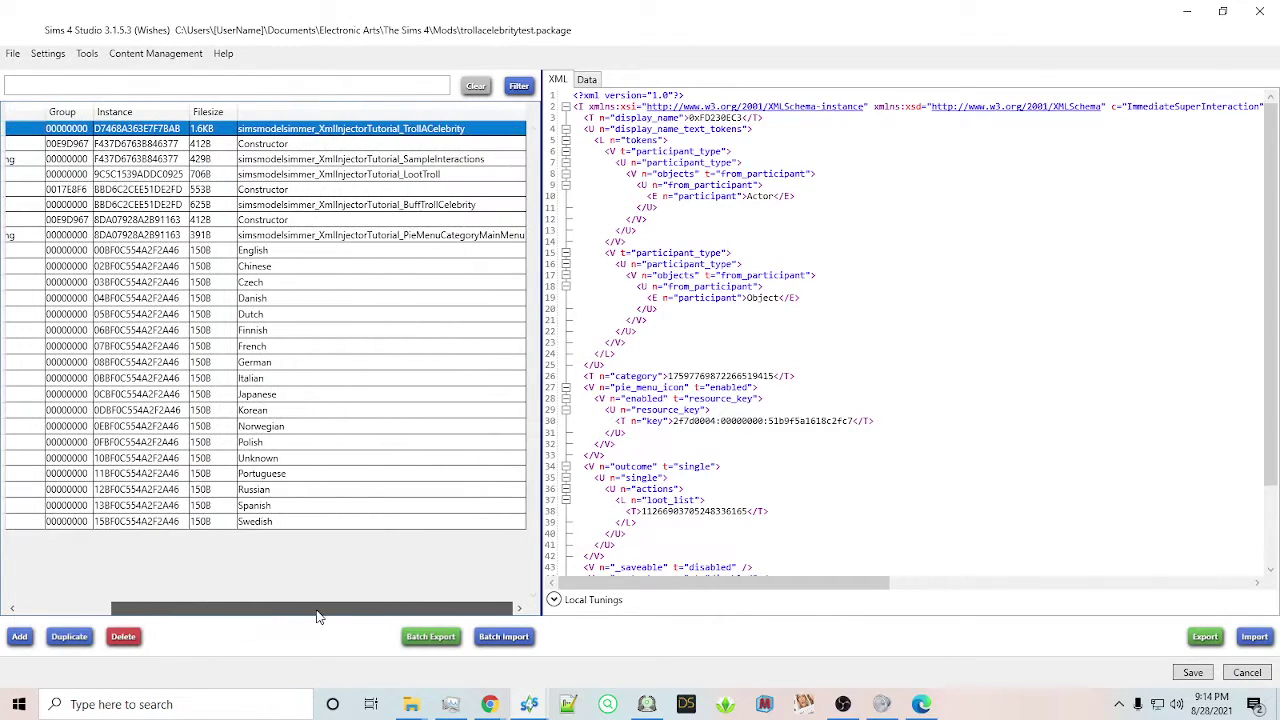
# Compare the XML tuning of the Main Menu and Sample Interactions pie menu categories, including the parent reference
pyautogui.click(367, 238)
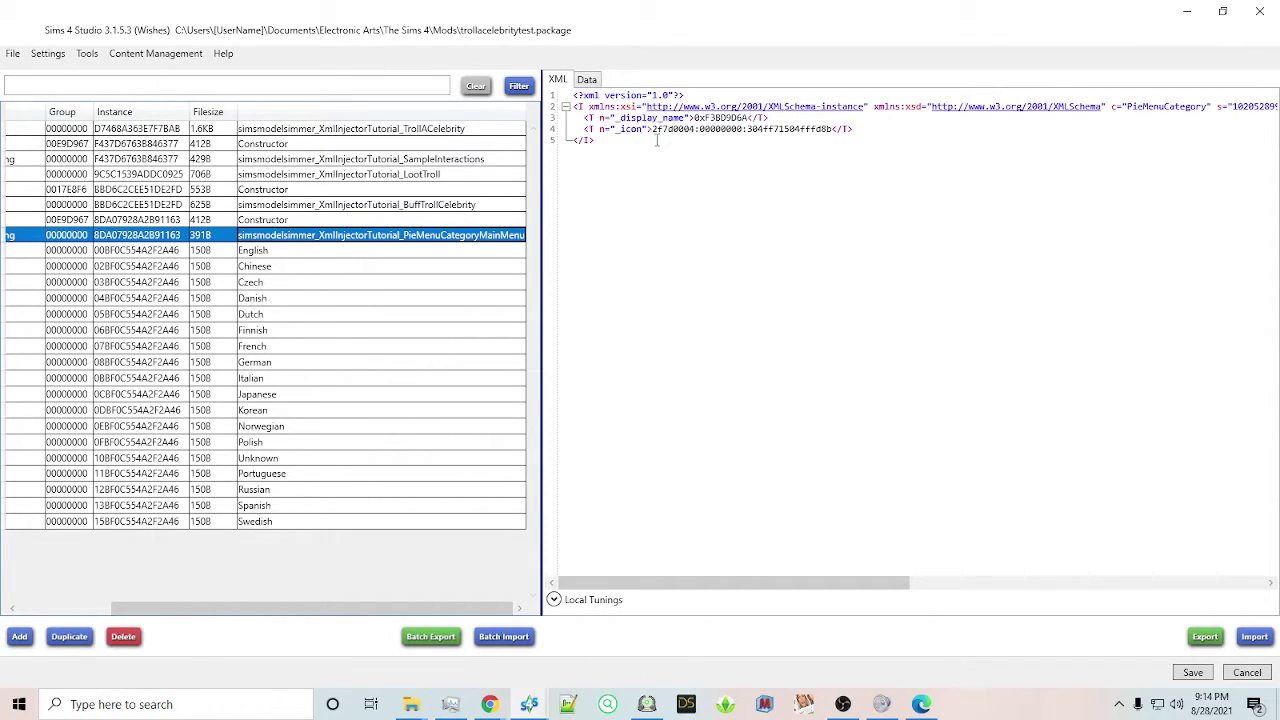
pyautogui.click(336, 162)
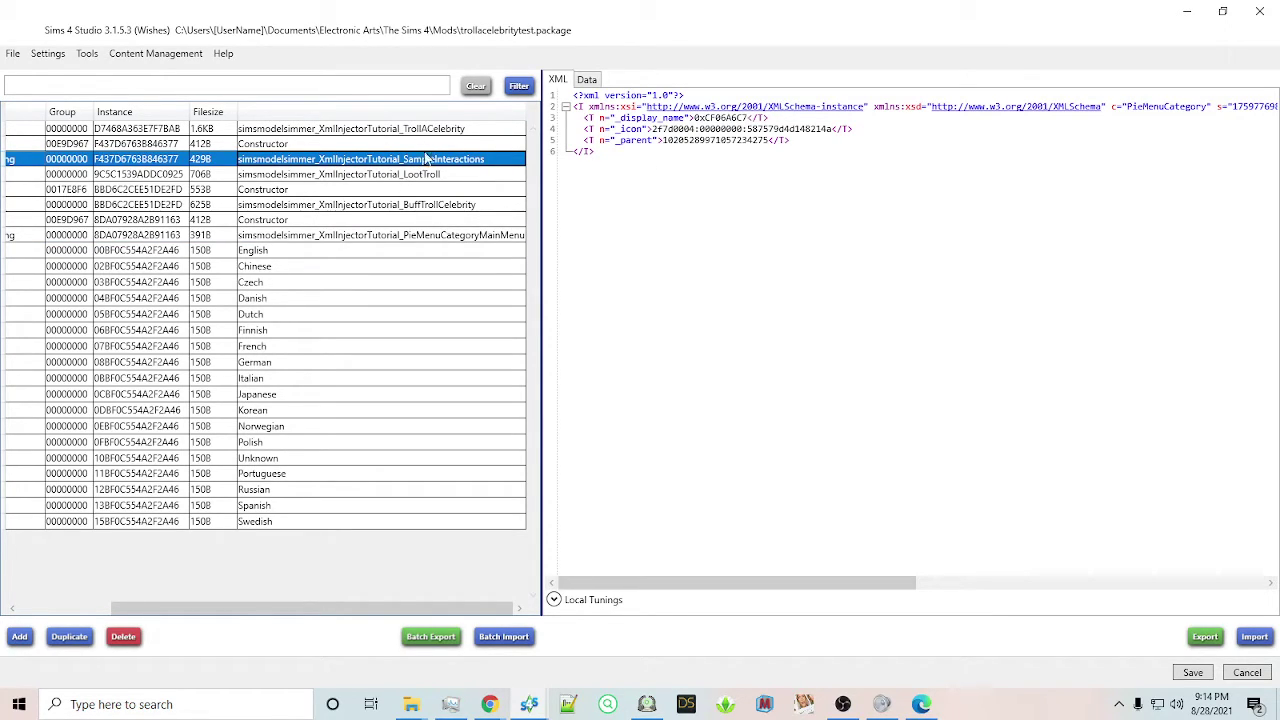
pyautogui.click(355, 240)
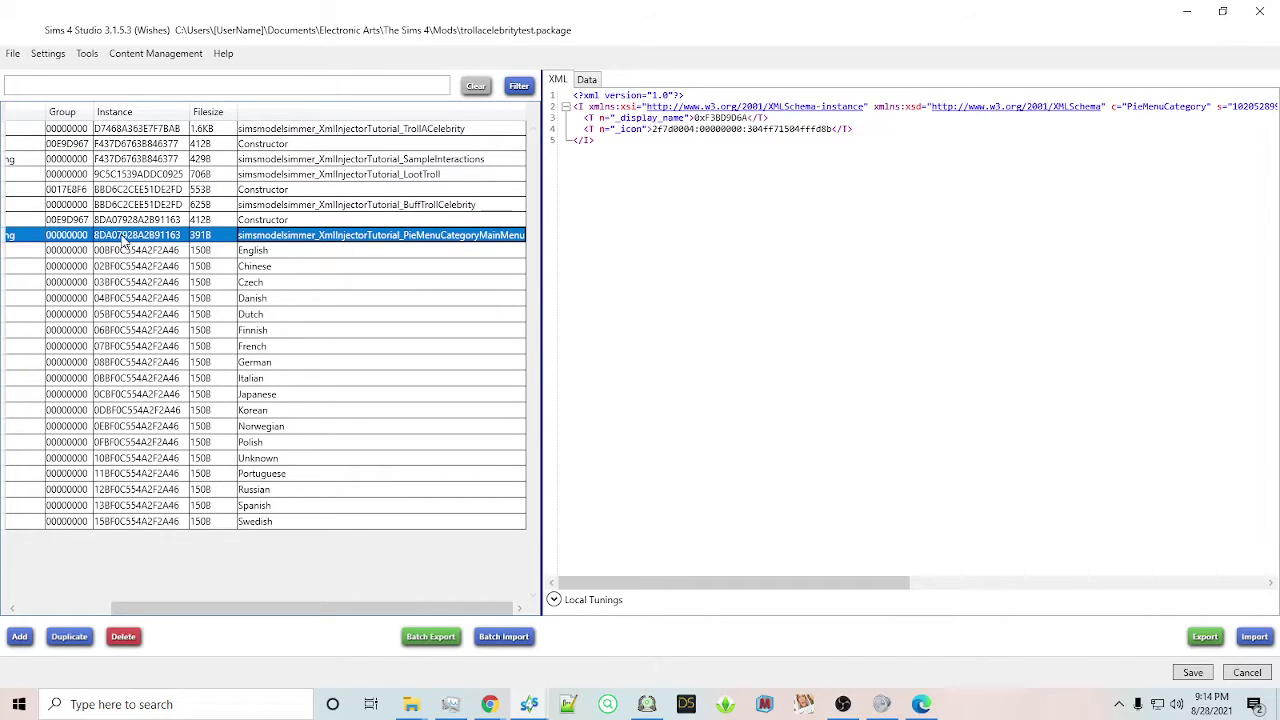
pyautogui.moveTo(115, 607); pyautogui.dragTo(23, 607)
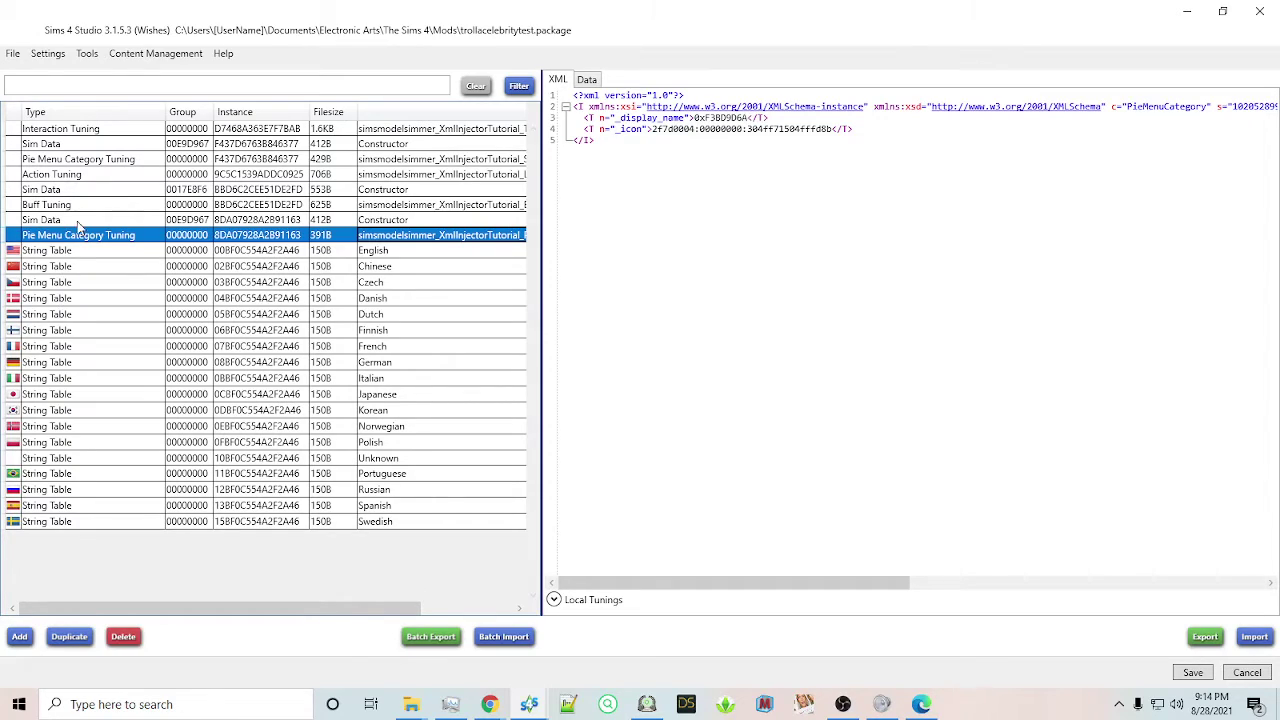
# Set _collapsible to 0 in the Main Menu category's Sim Data and save the package
pyautogui.click(259, 222)
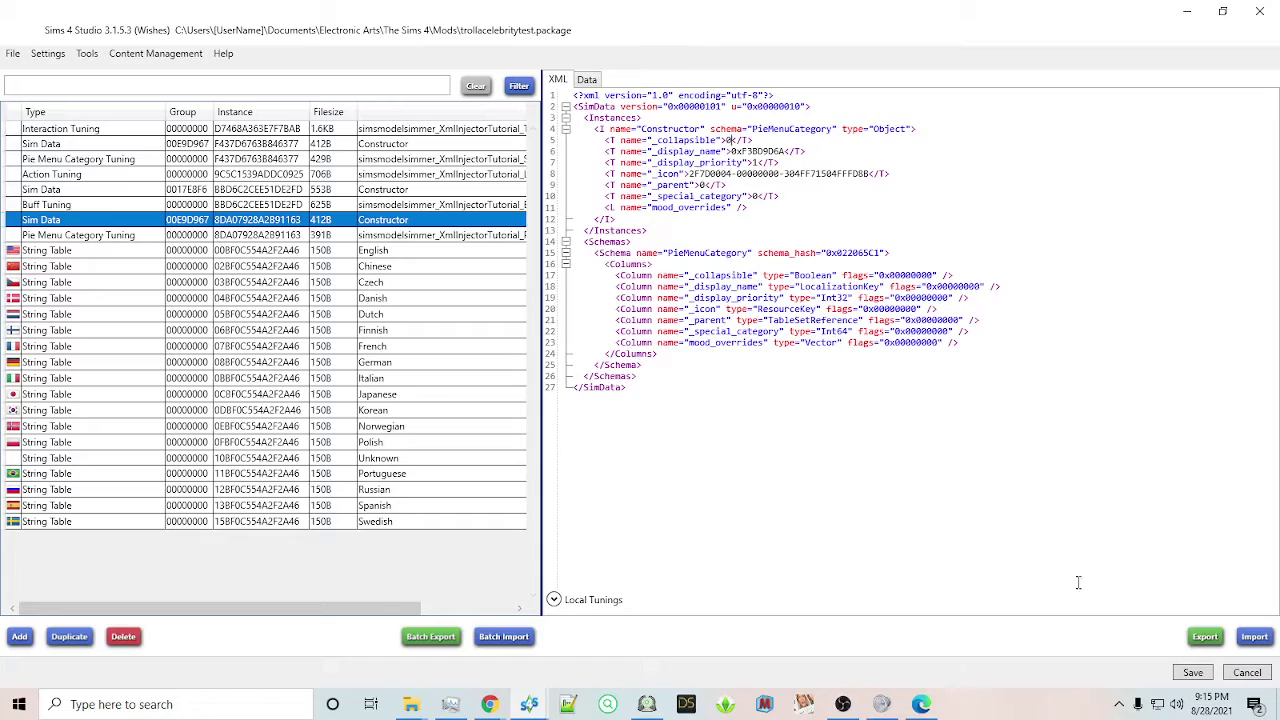
pyautogui.click(1198, 676)
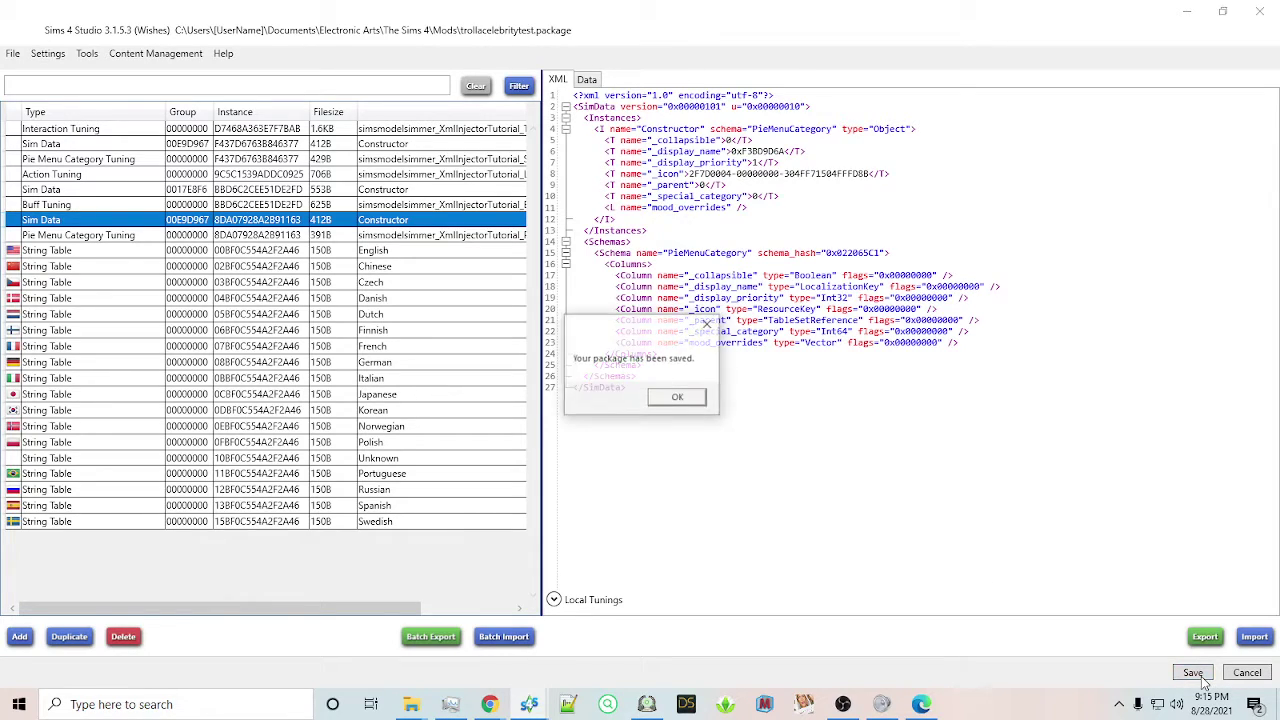
pyautogui.click(680, 399)
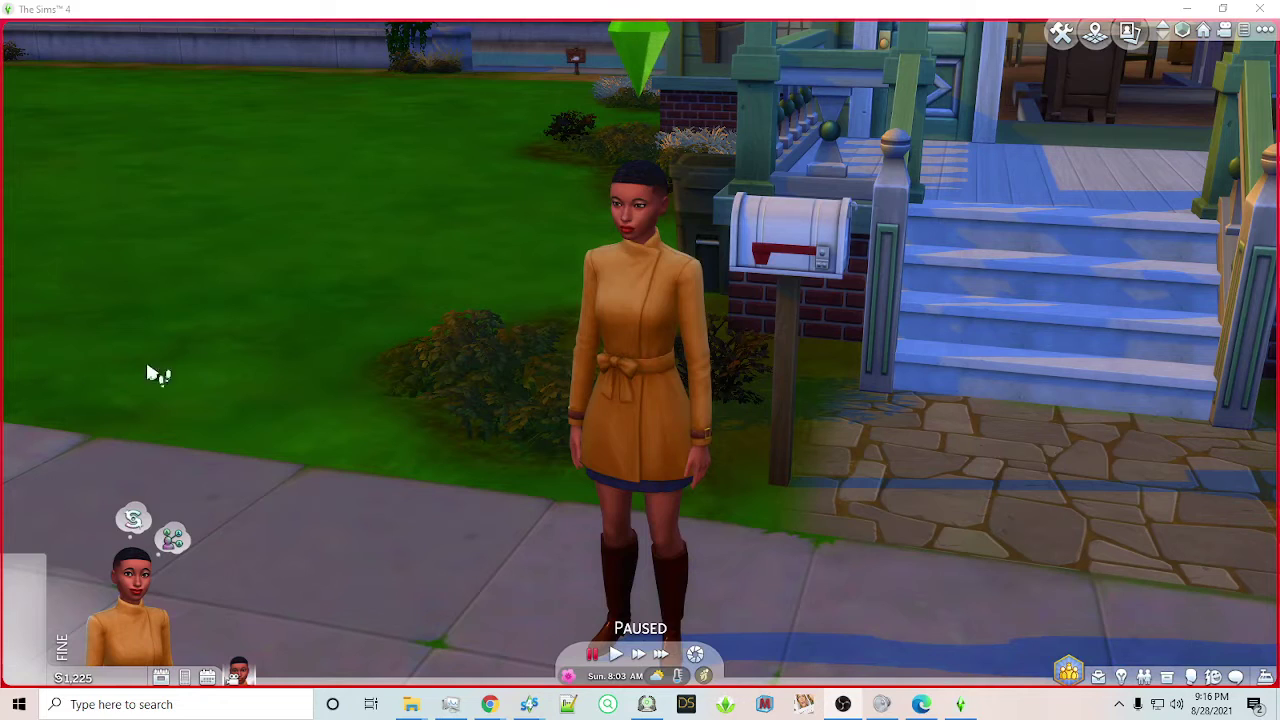
# Test the mailbox's Main Menu category and its Troll A Celebrity interaction
pyautogui.click(787, 248)
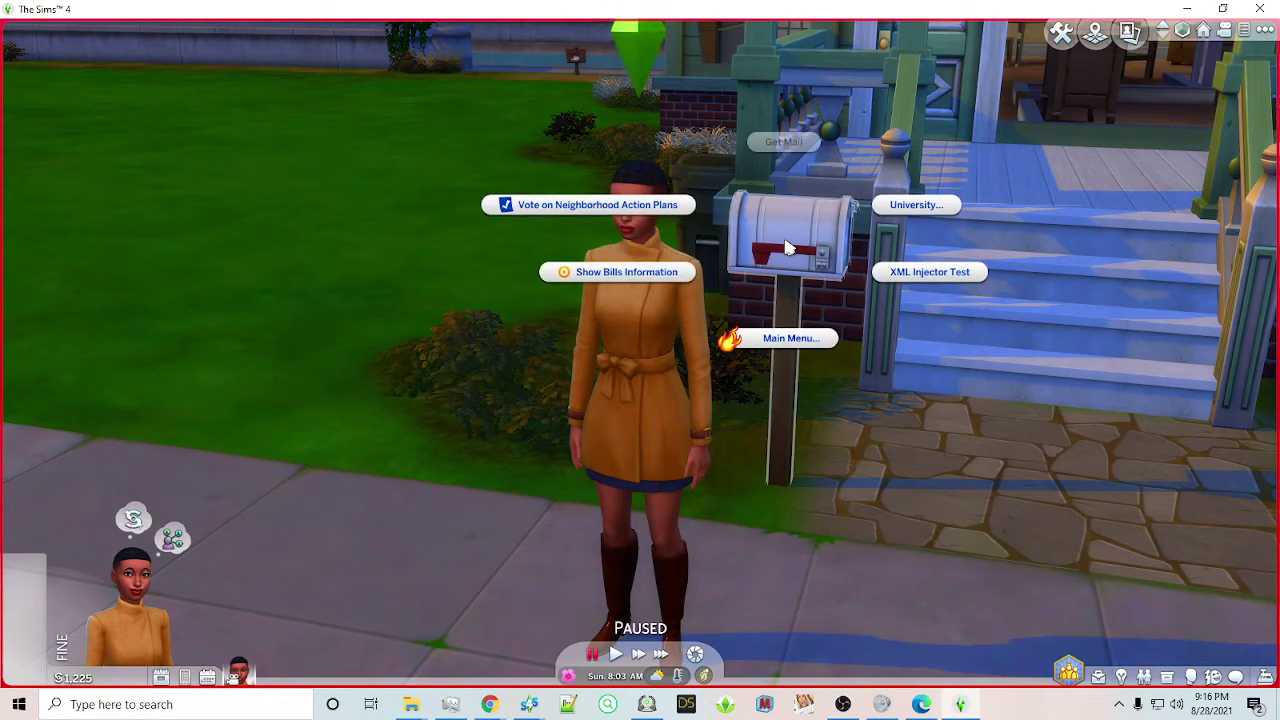
pyautogui.click(766, 345)
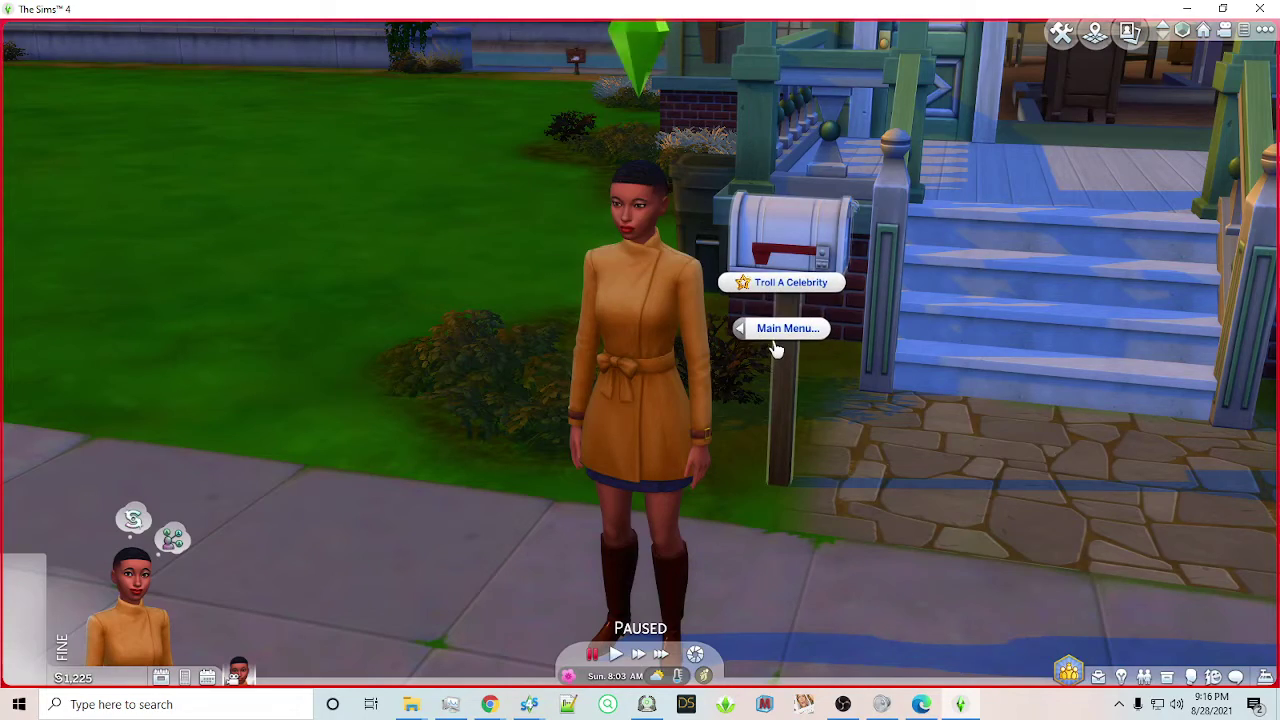
pyautogui.click(792, 282)
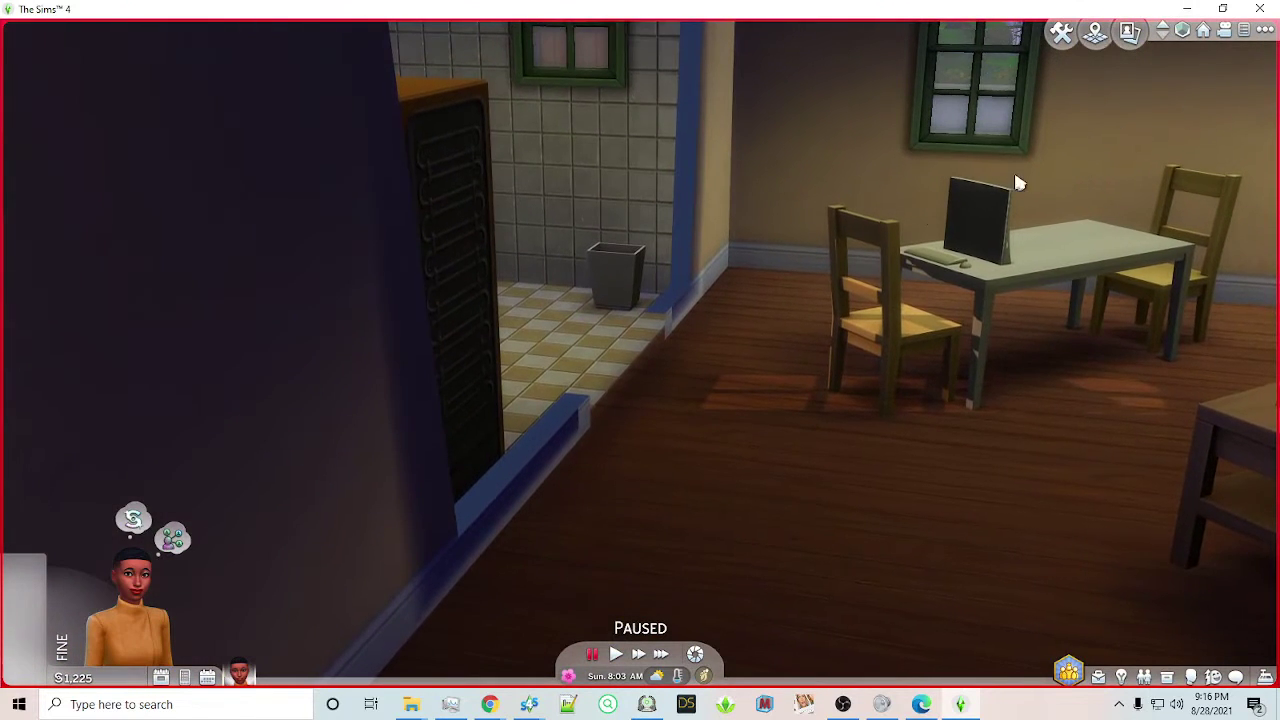
# Check the computer's additional choices for the Main Menu category and its Troll A Celebrity interaction
pyautogui.click(979, 204)
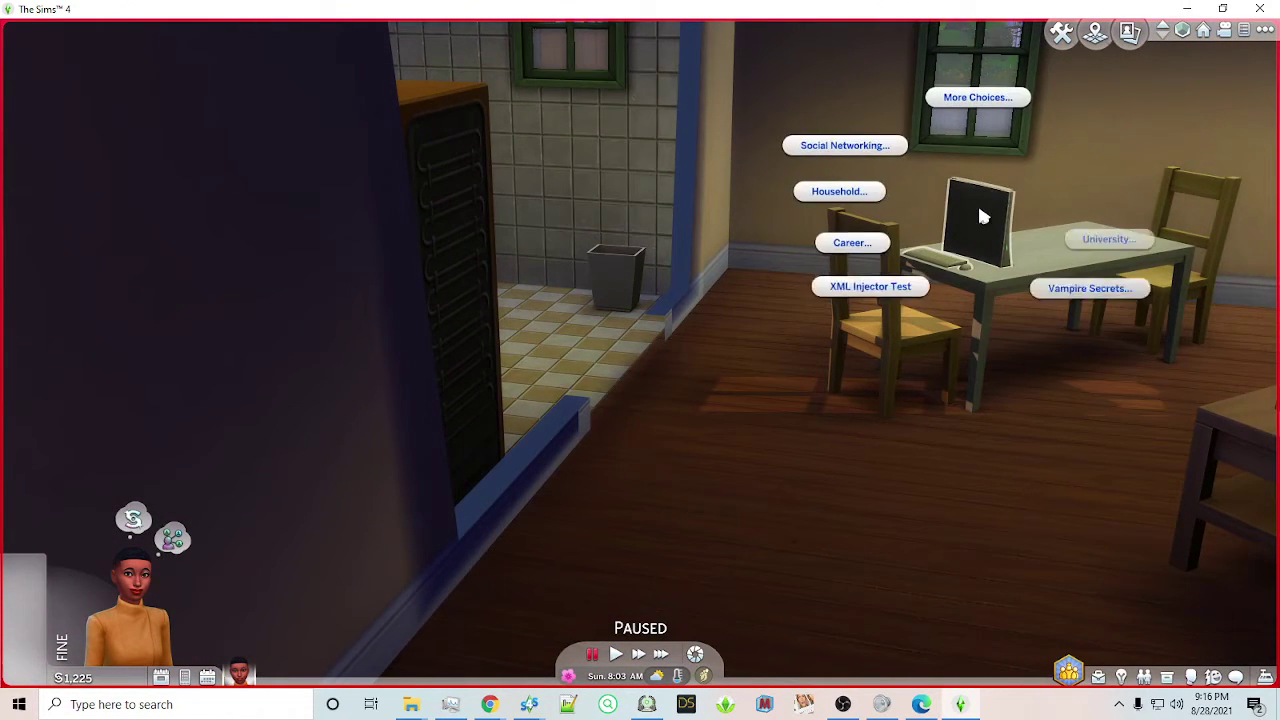
pyautogui.click(982, 100)
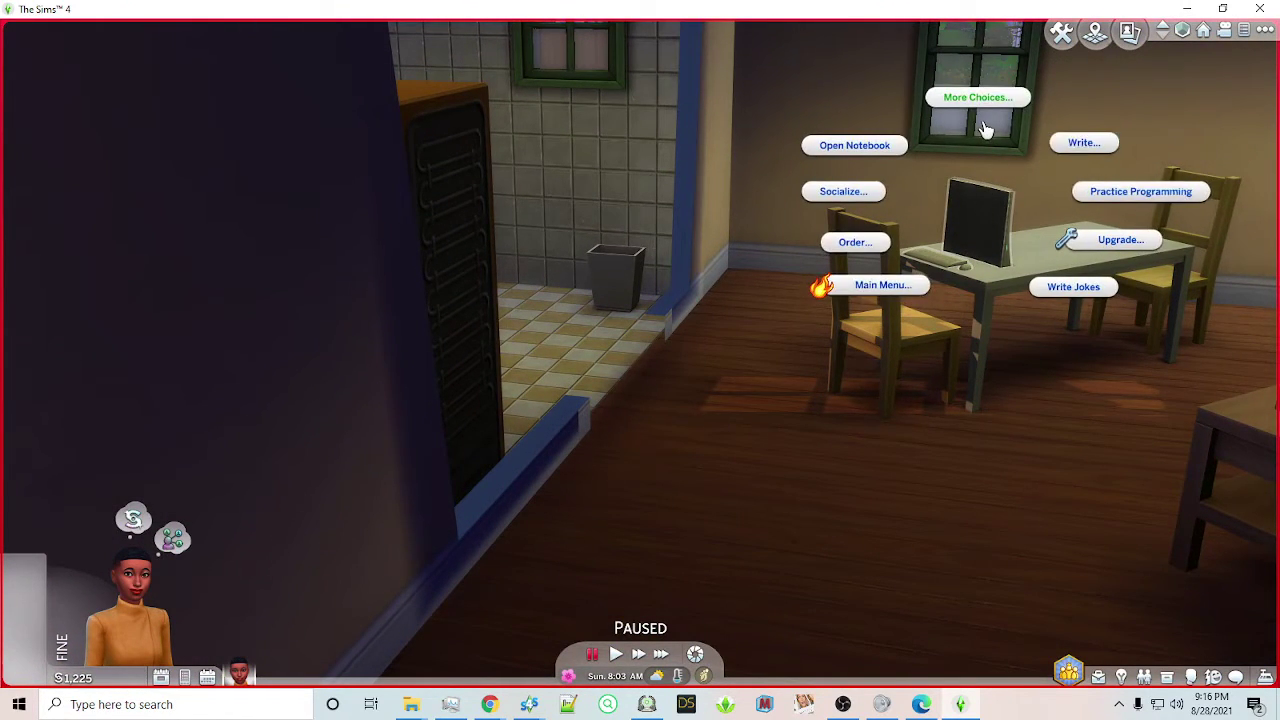
pyautogui.click(913, 288)
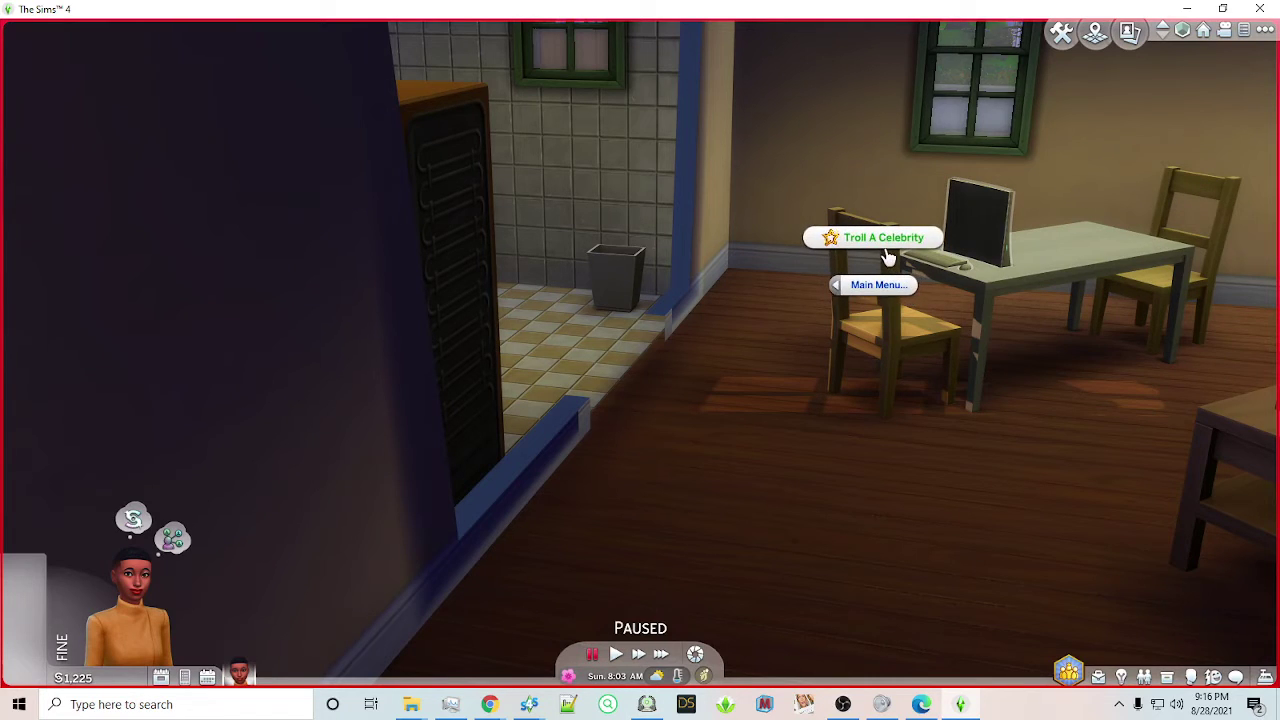
pyautogui.moveTo(556, 247); pyautogui.dragTo(301, 588, button='right')
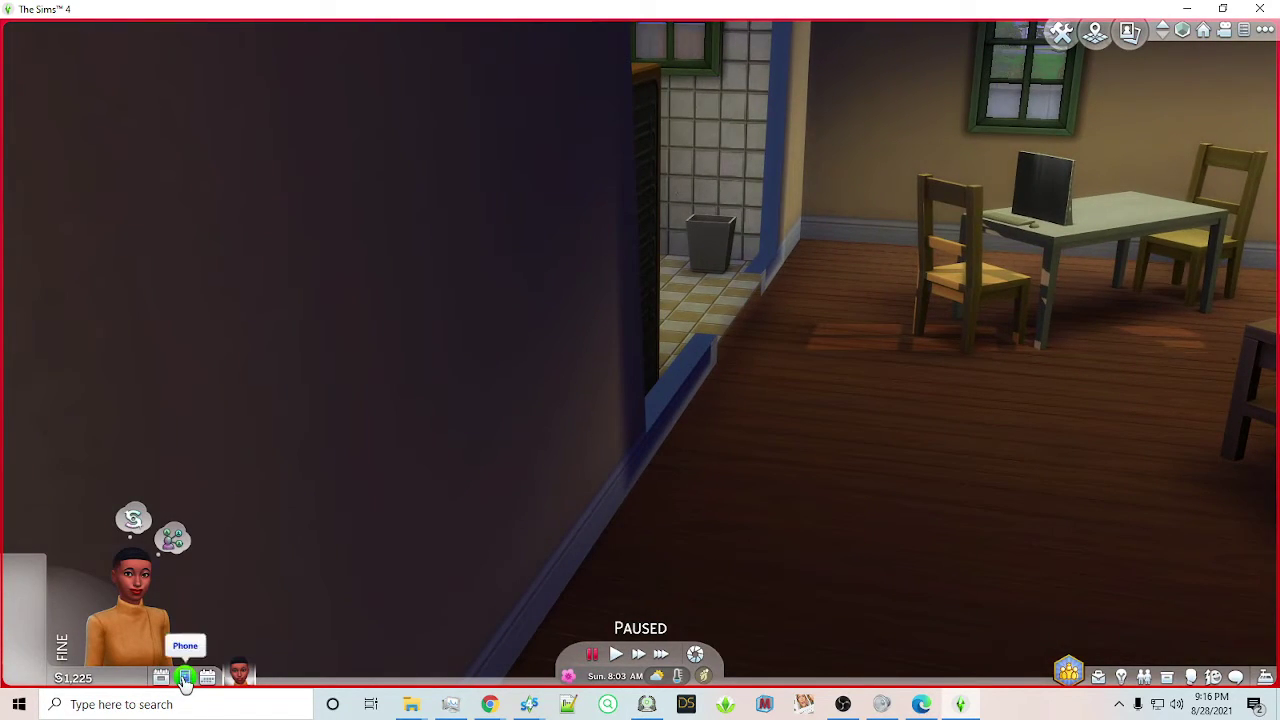
pyautogui.click(185, 678)
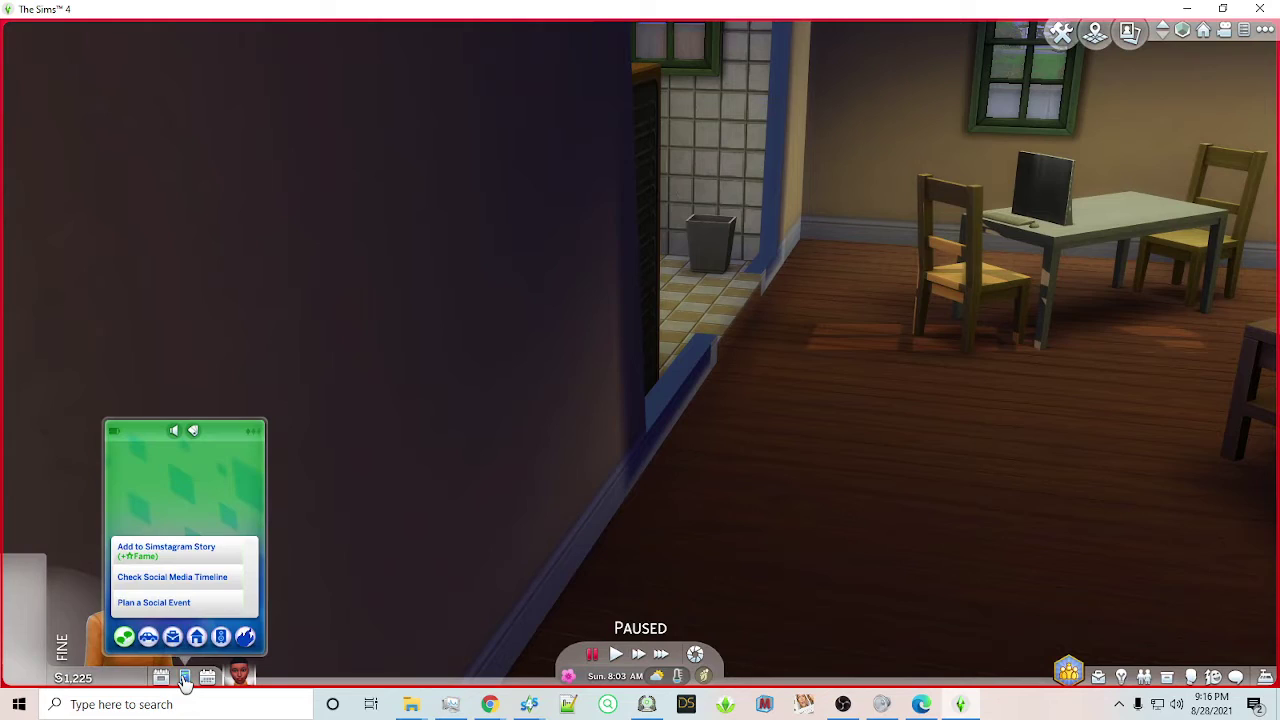
pyautogui.click(246, 640)
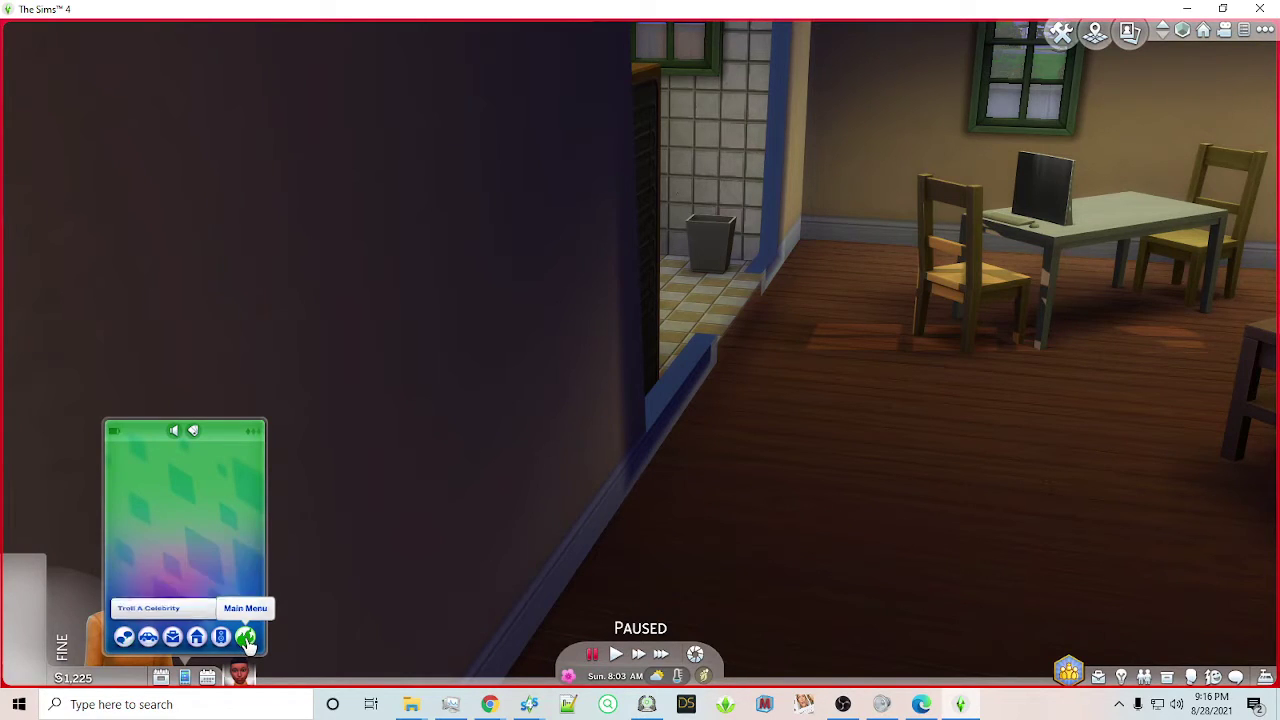
pyautogui.click(176, 604)
pyautogui.moveTo(91, 649)
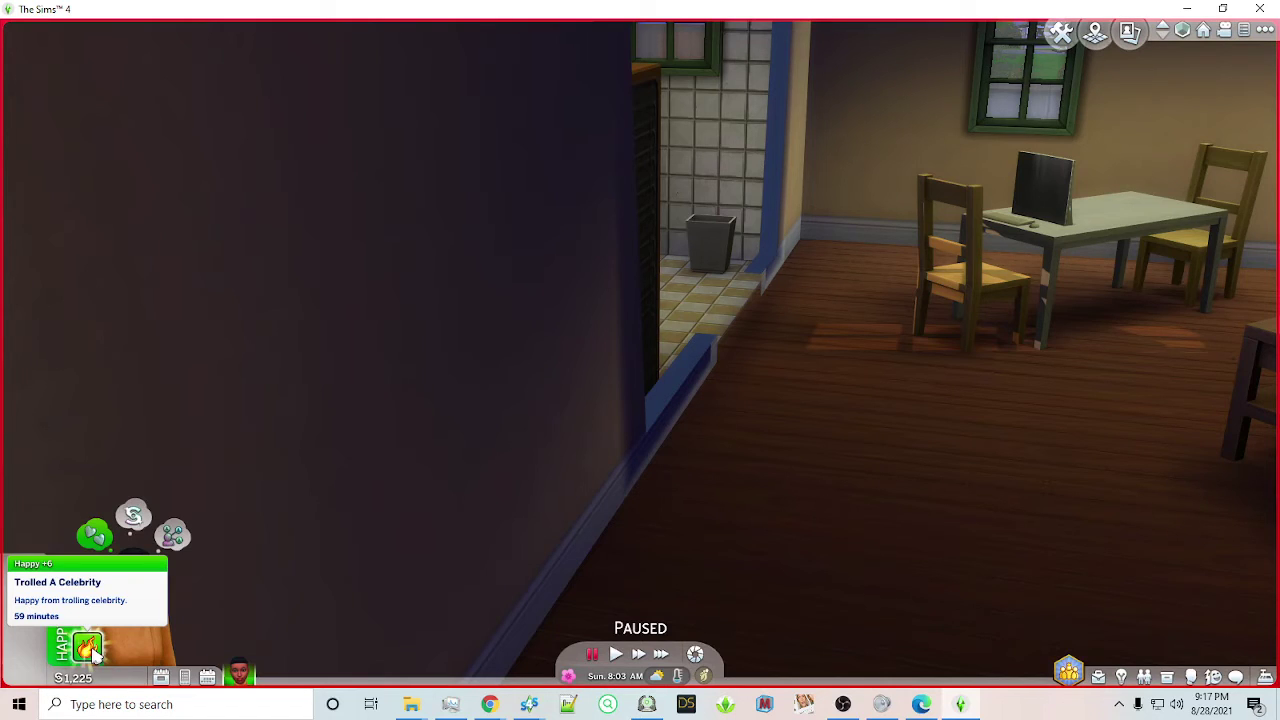
# Switch to the XmlInjector_Test_v4 package in Sims 4 Studio and examine the Scumbumbo_XmlInjector_AddInteractionTest snippet's XML in a maximized window
pyautogui.moveTo(537, 704)
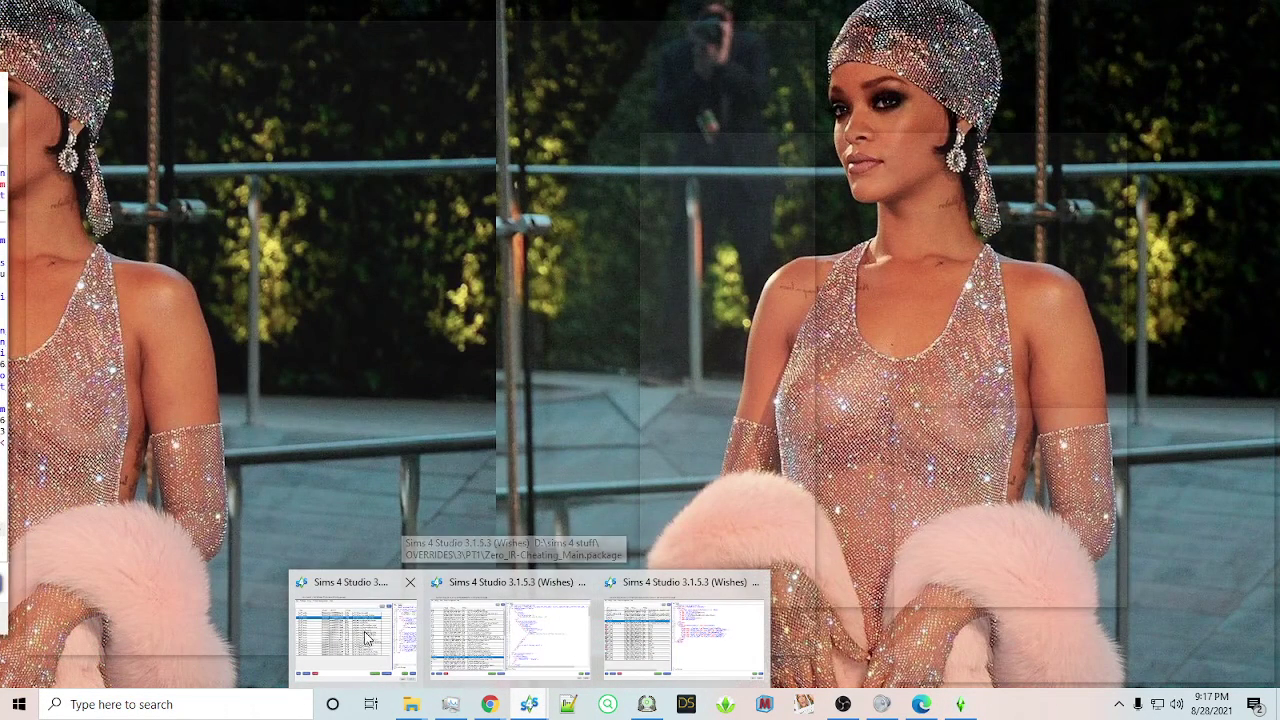
pyautogui.click(362, 639)
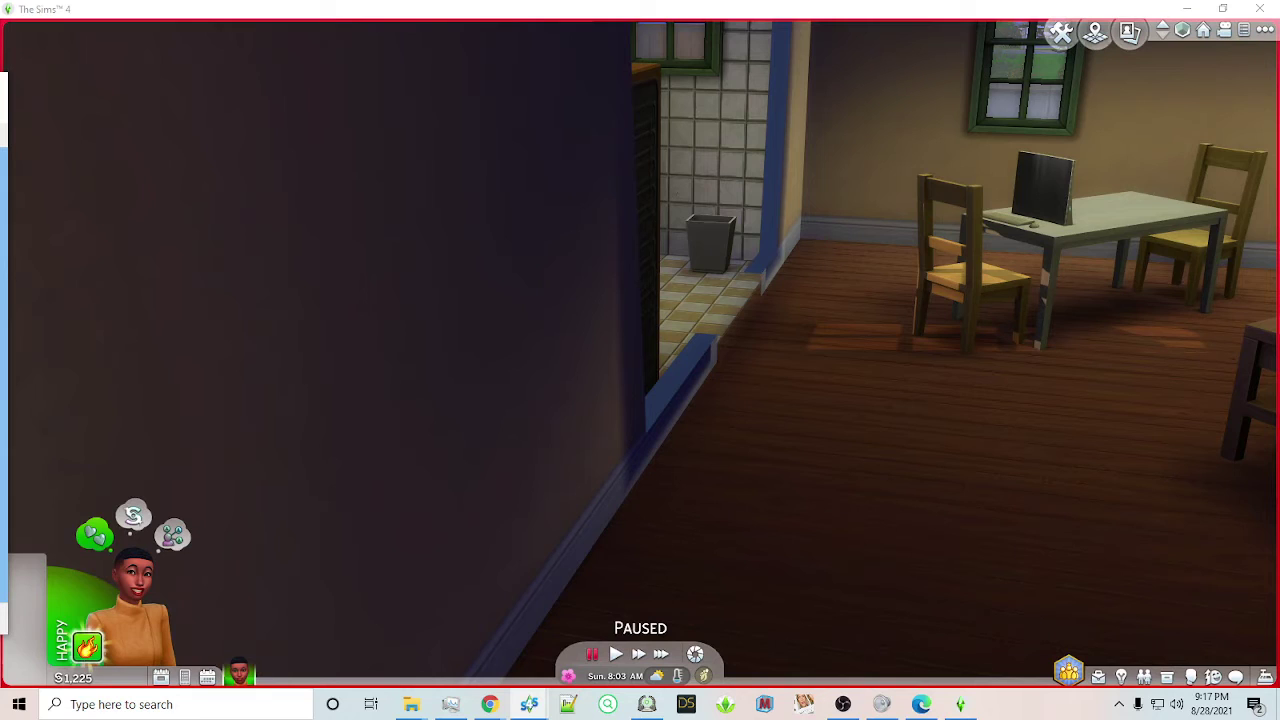
pyautogui.moveTo(0, 99); pyautogui.dragTo(366, 62)
pyautogui.click(314, 503)
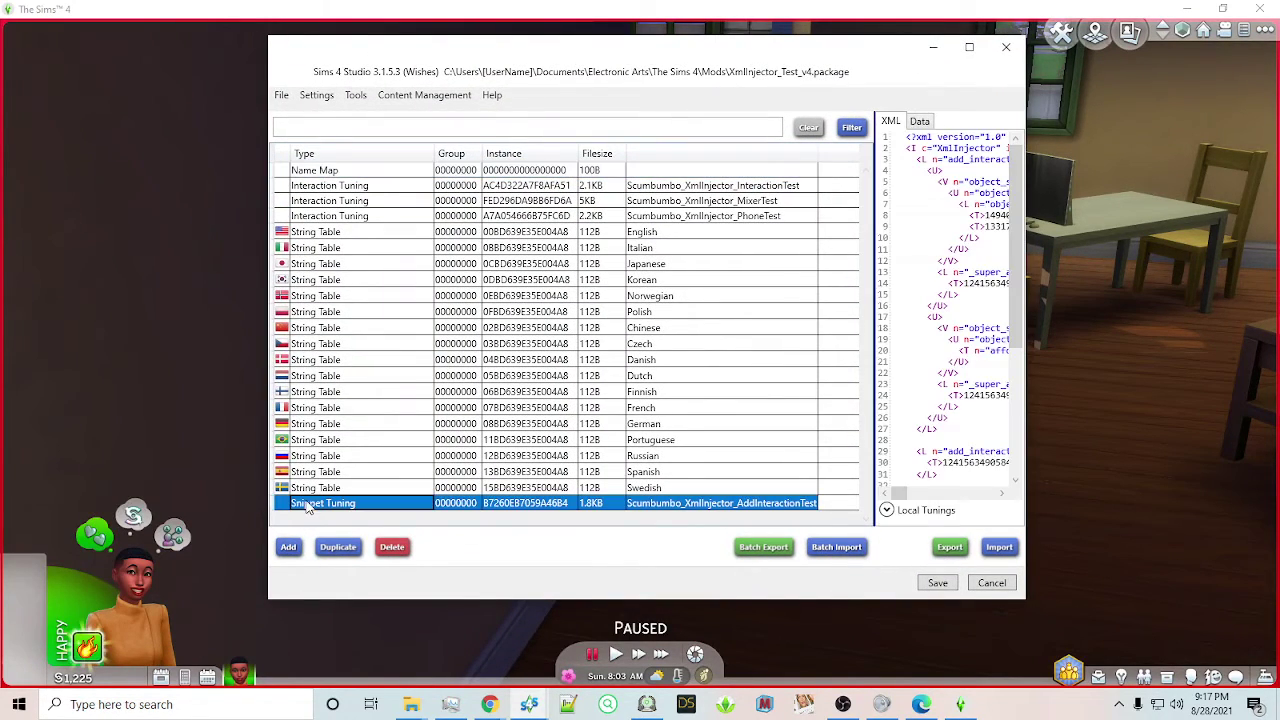
pyautogui.click(969, 48)
pyautogui.scroll(-2, 922, 367)
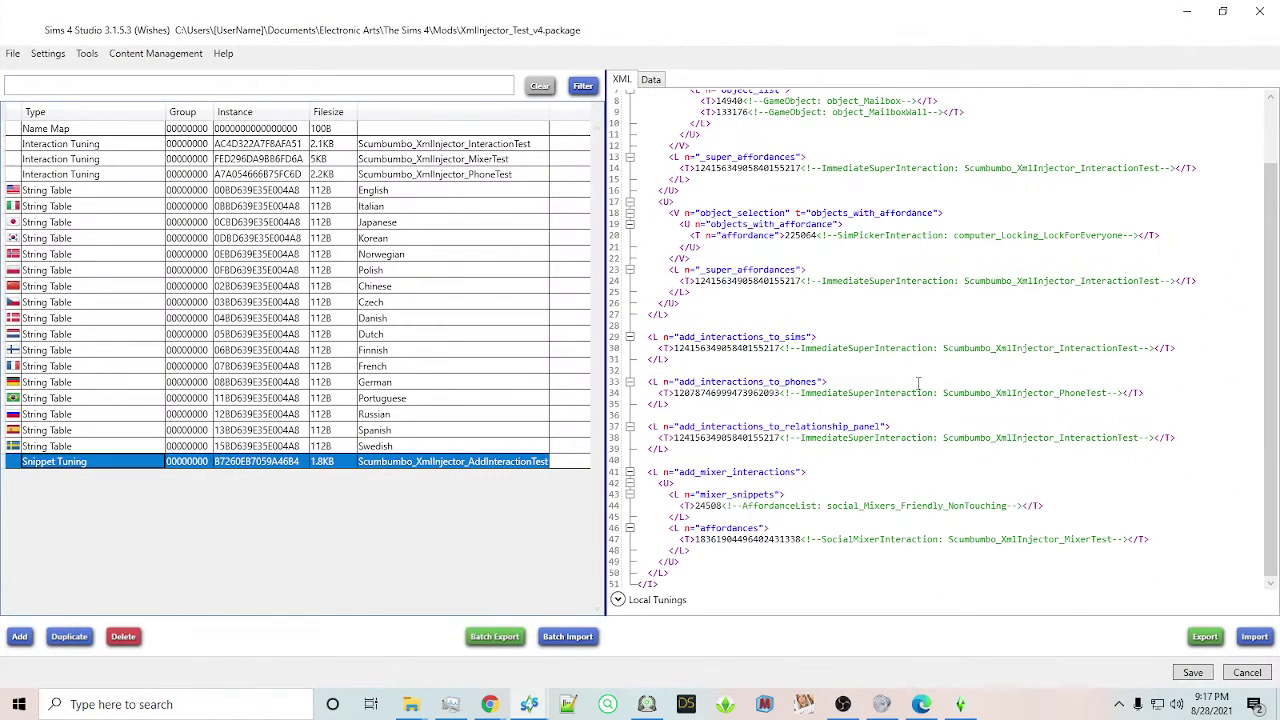